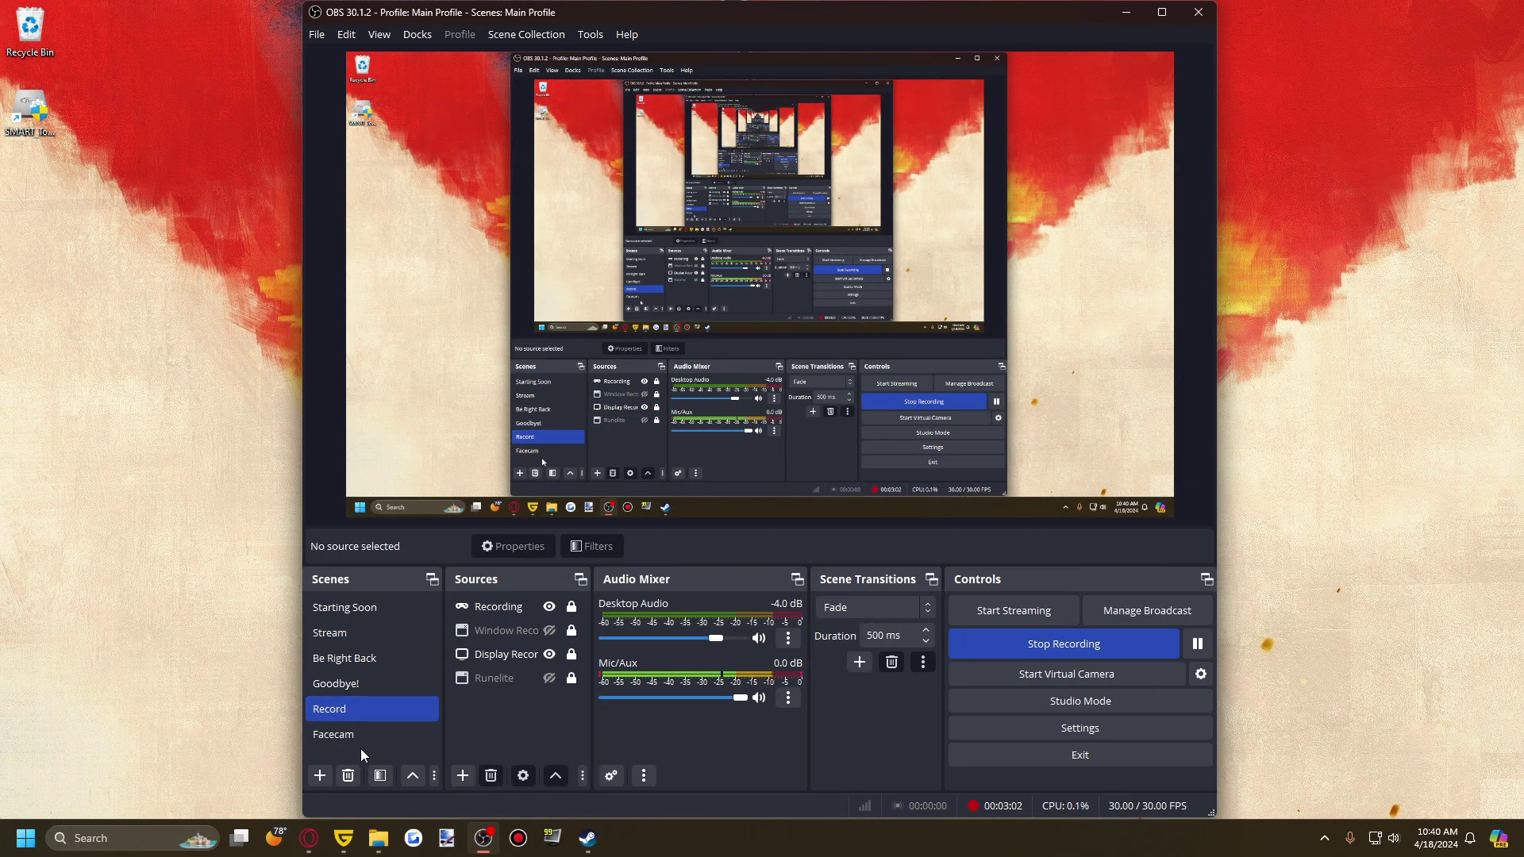
Open the Add Scene prompt for naming a new scene and cancel it without creating one.
click(319, 775)
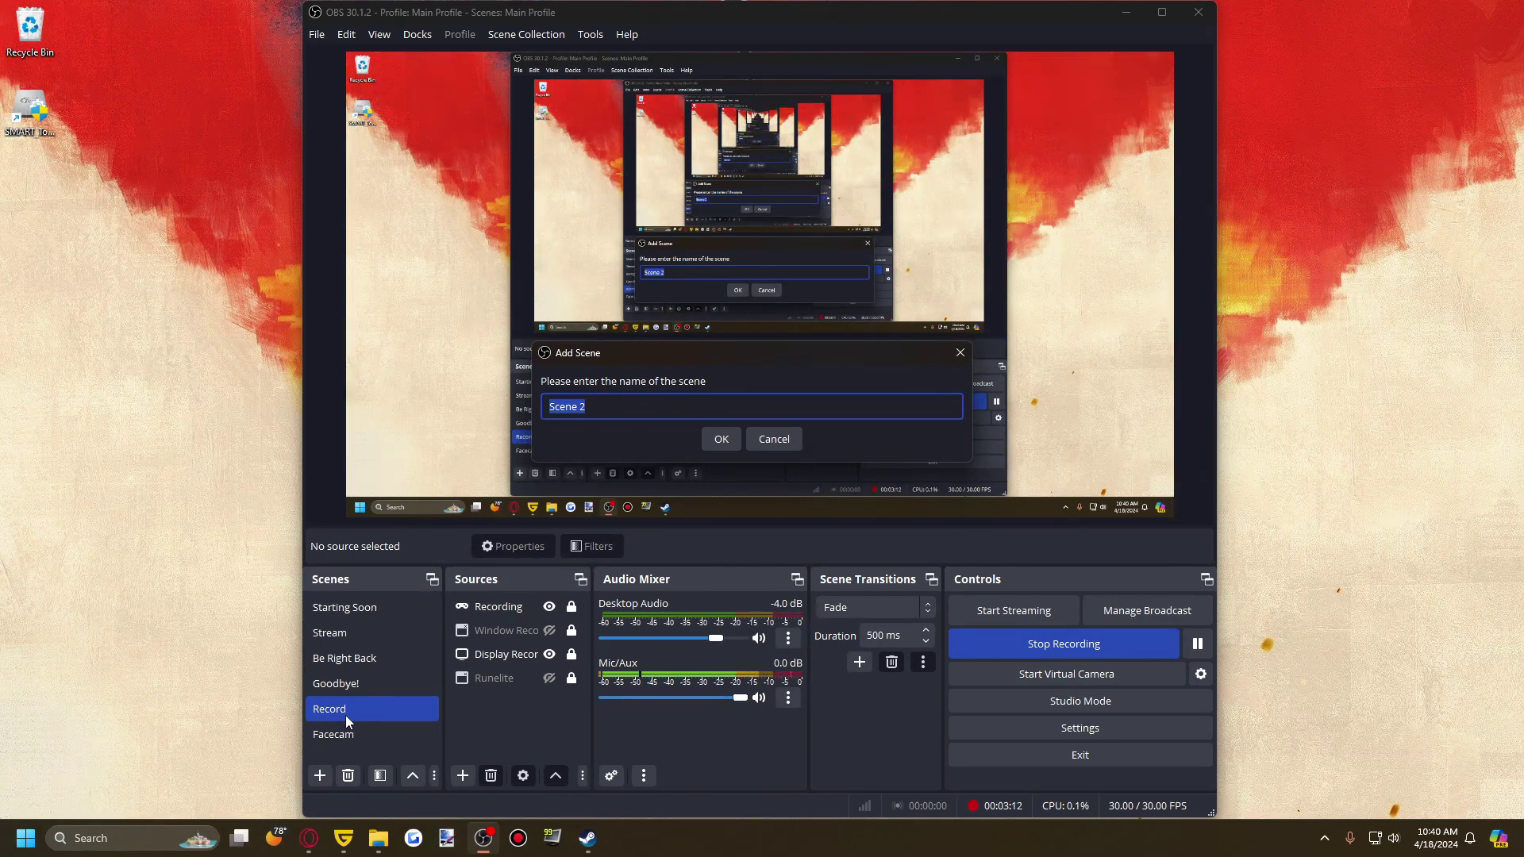
click(764, 445)
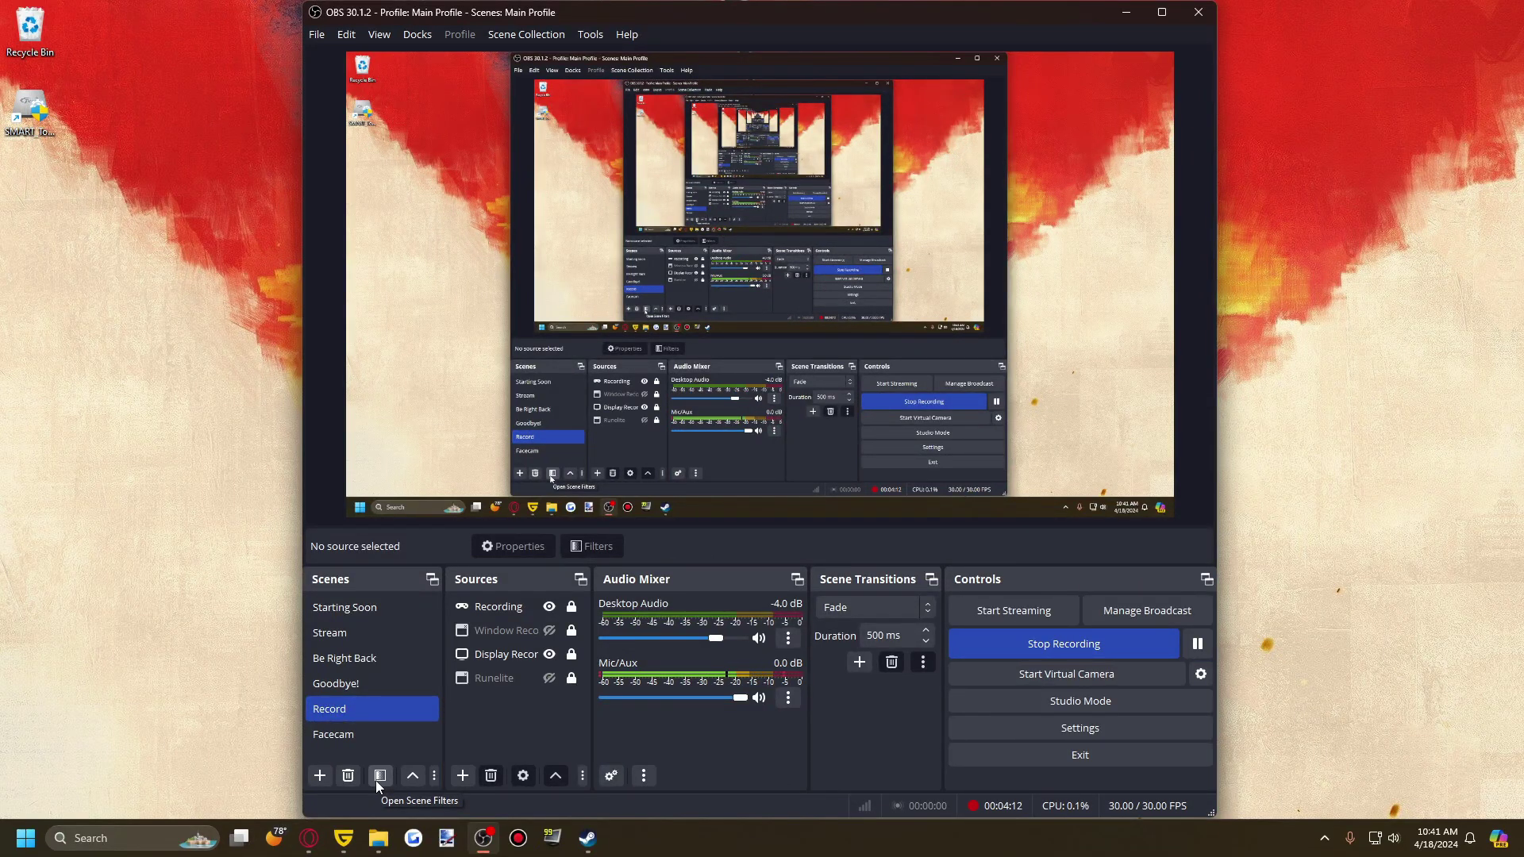
Move the Record scene up one place in the scene order and back down again.
click(419, 773)
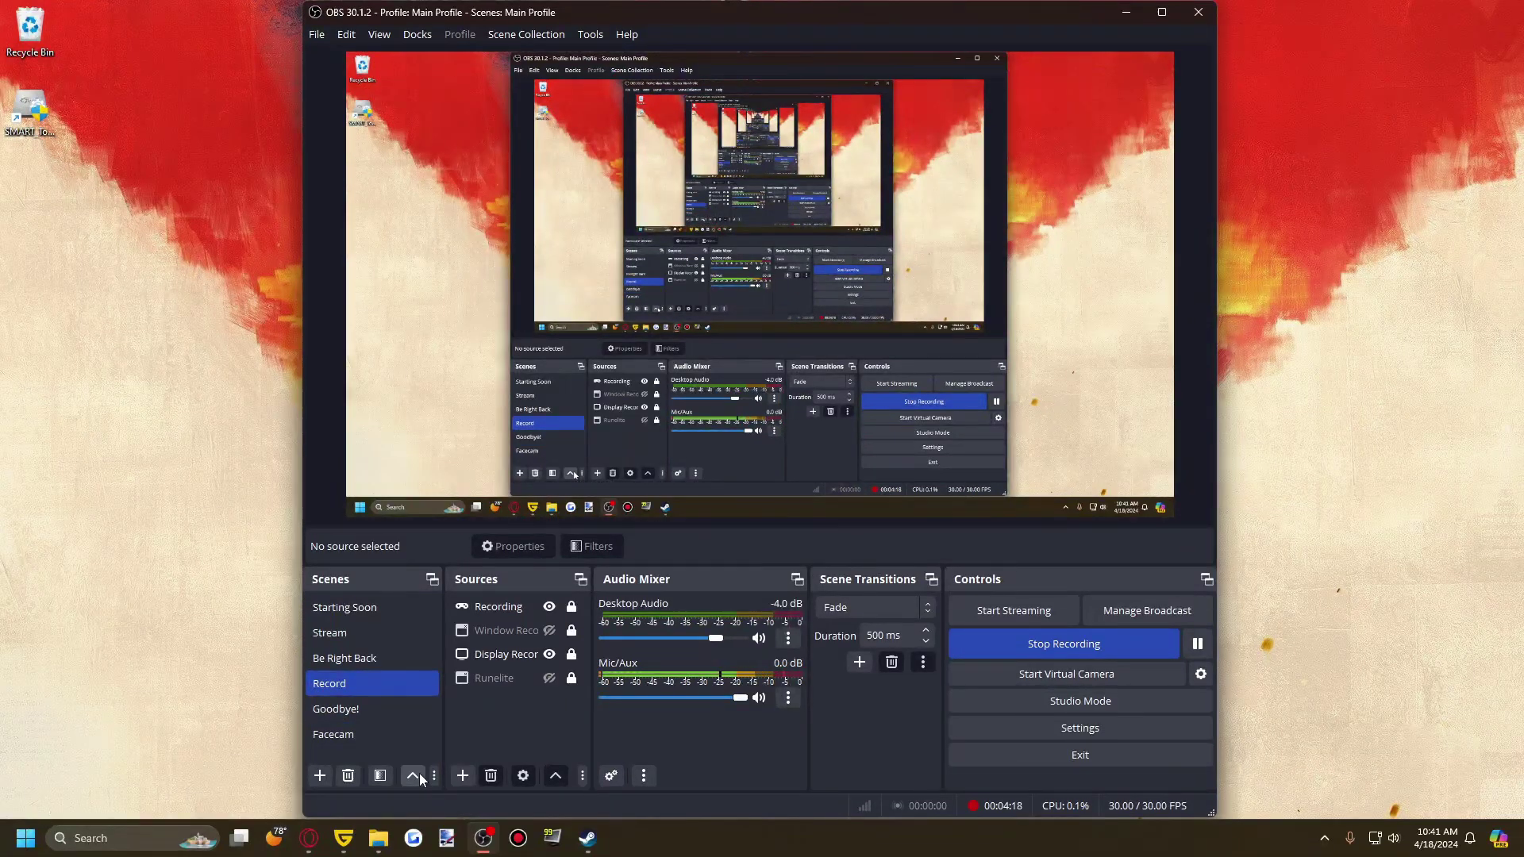
click(434, 778)
click(464, 800)
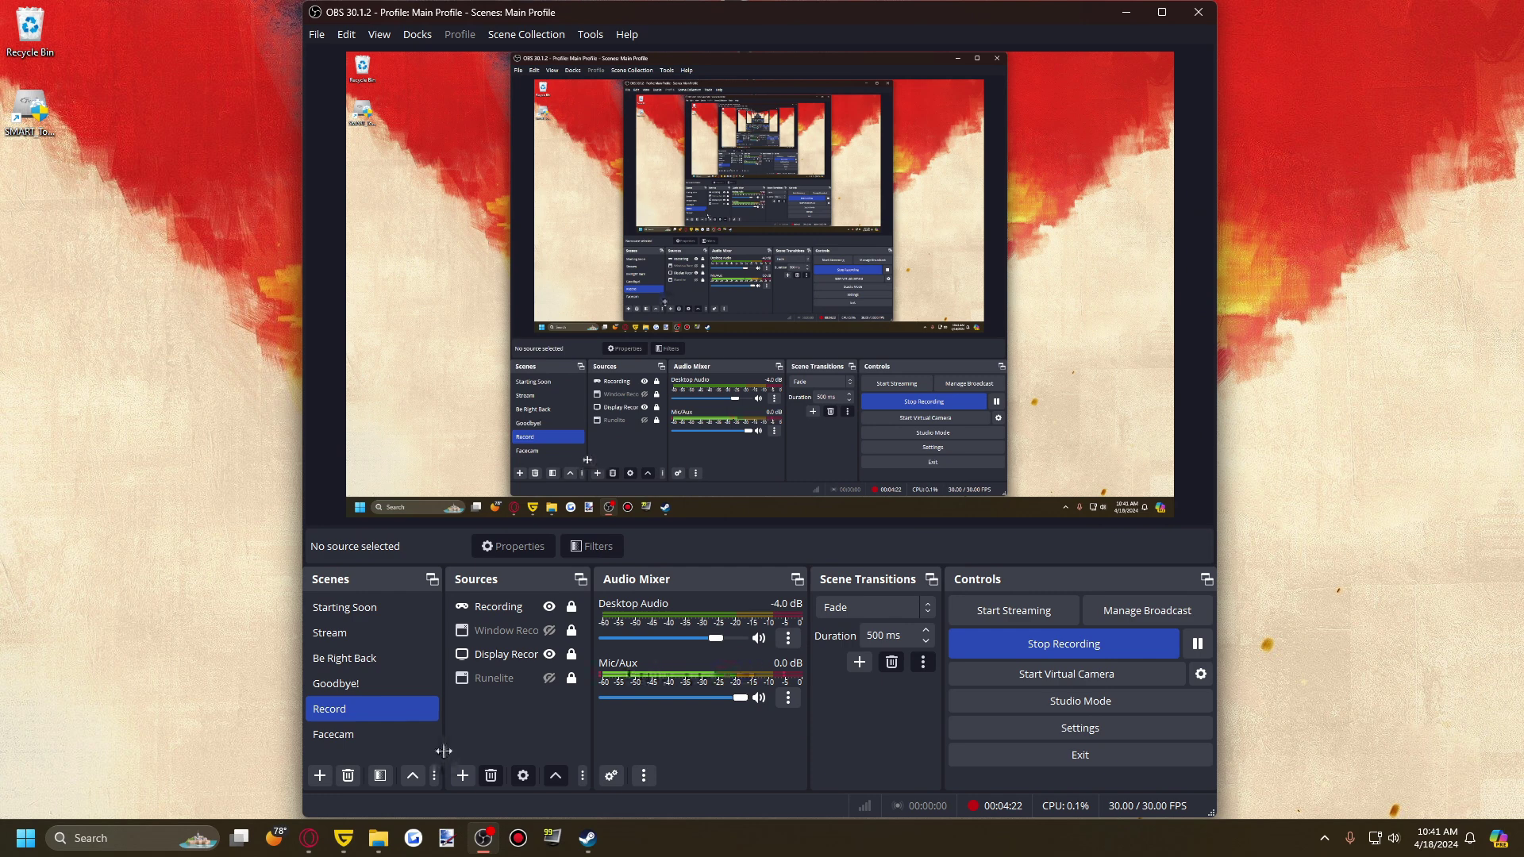
Show the actions available for the Record scene, such as Rename and Duplicate, and dismiss them.
drag(444, 752, 444, 763)
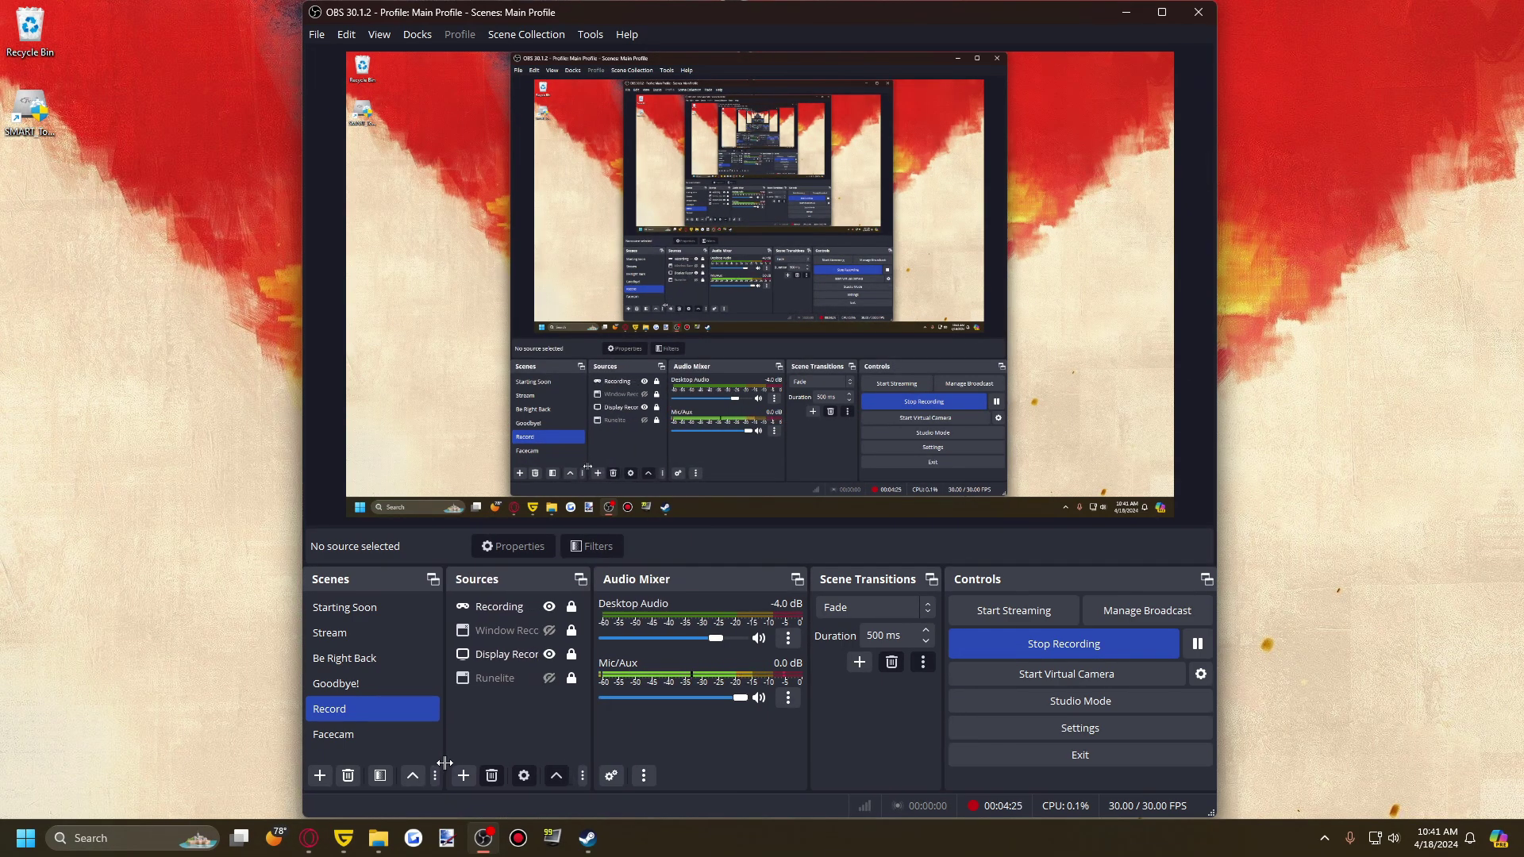
right_click(354, 711)
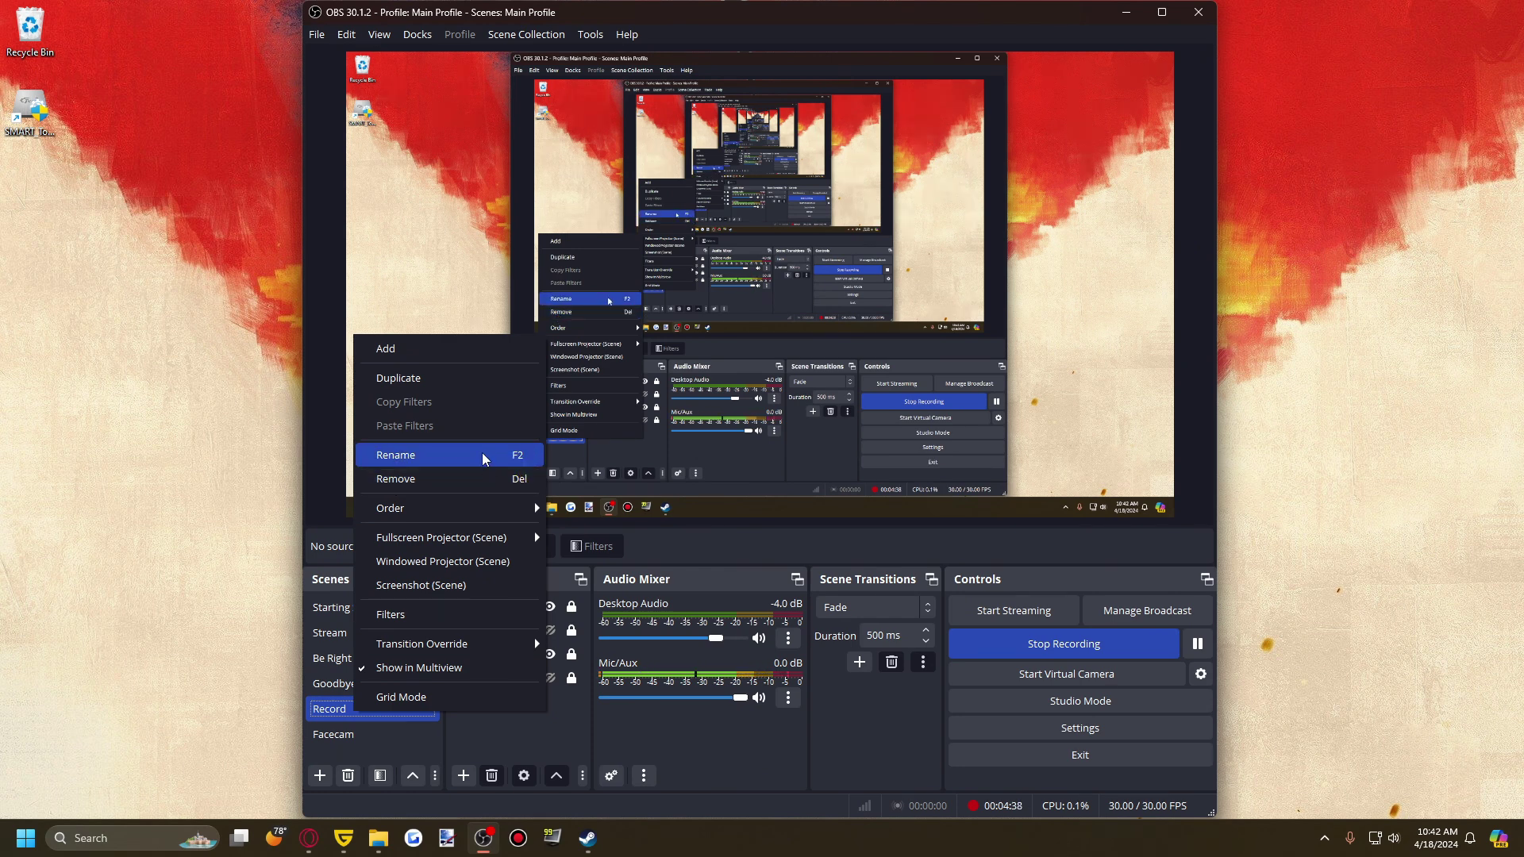
click(337, 713)
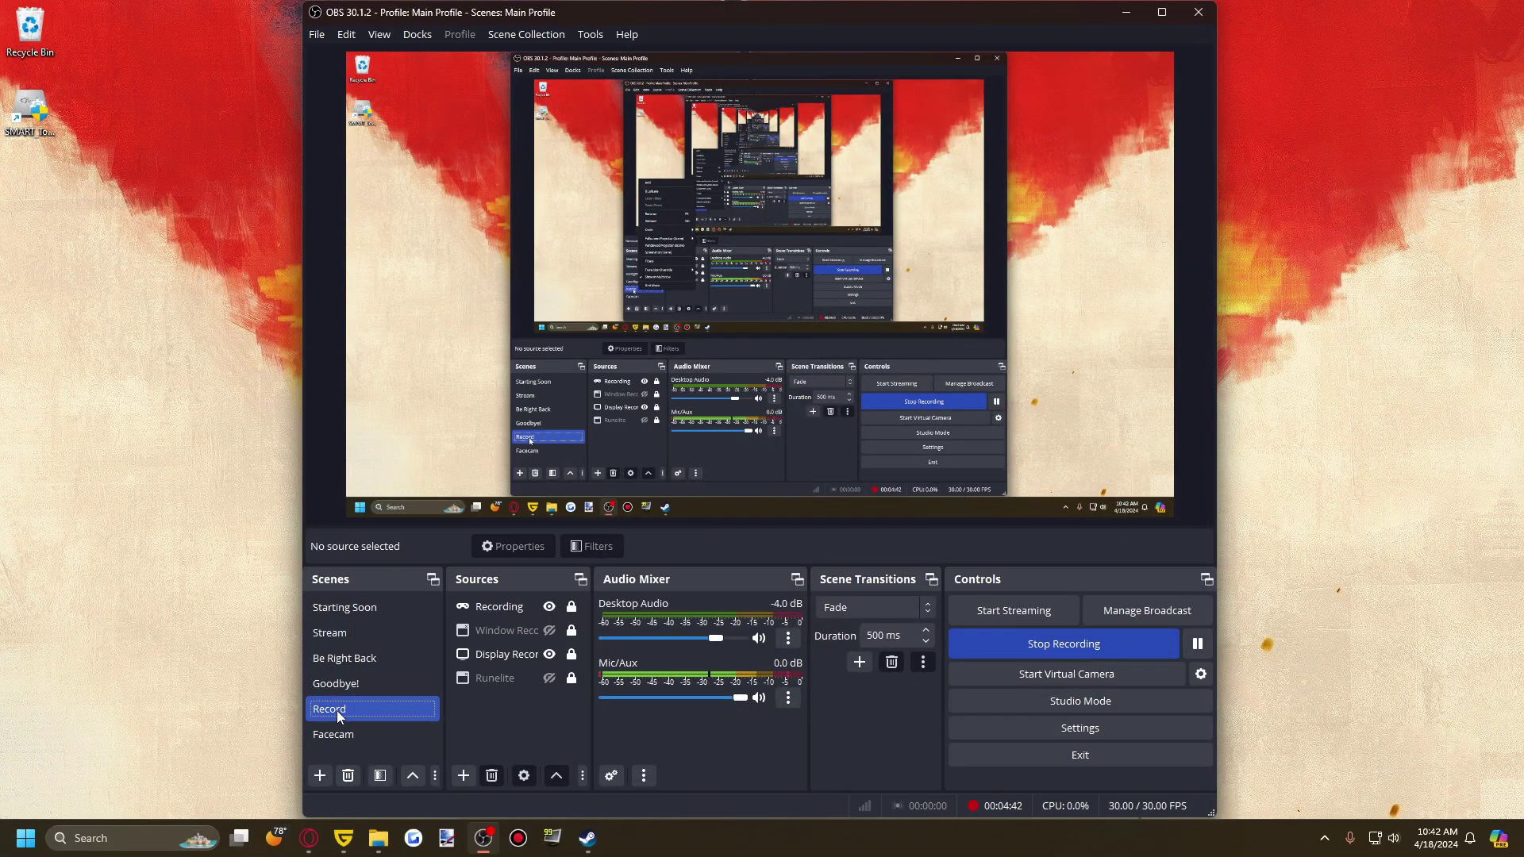
Select the Facecam scene together with Record, and return the selection to Record alone.
mouse_move(351, 711)
mouse_down()
mouse_move(354, 620)
mouse_move(361, 719)
mouse_up()
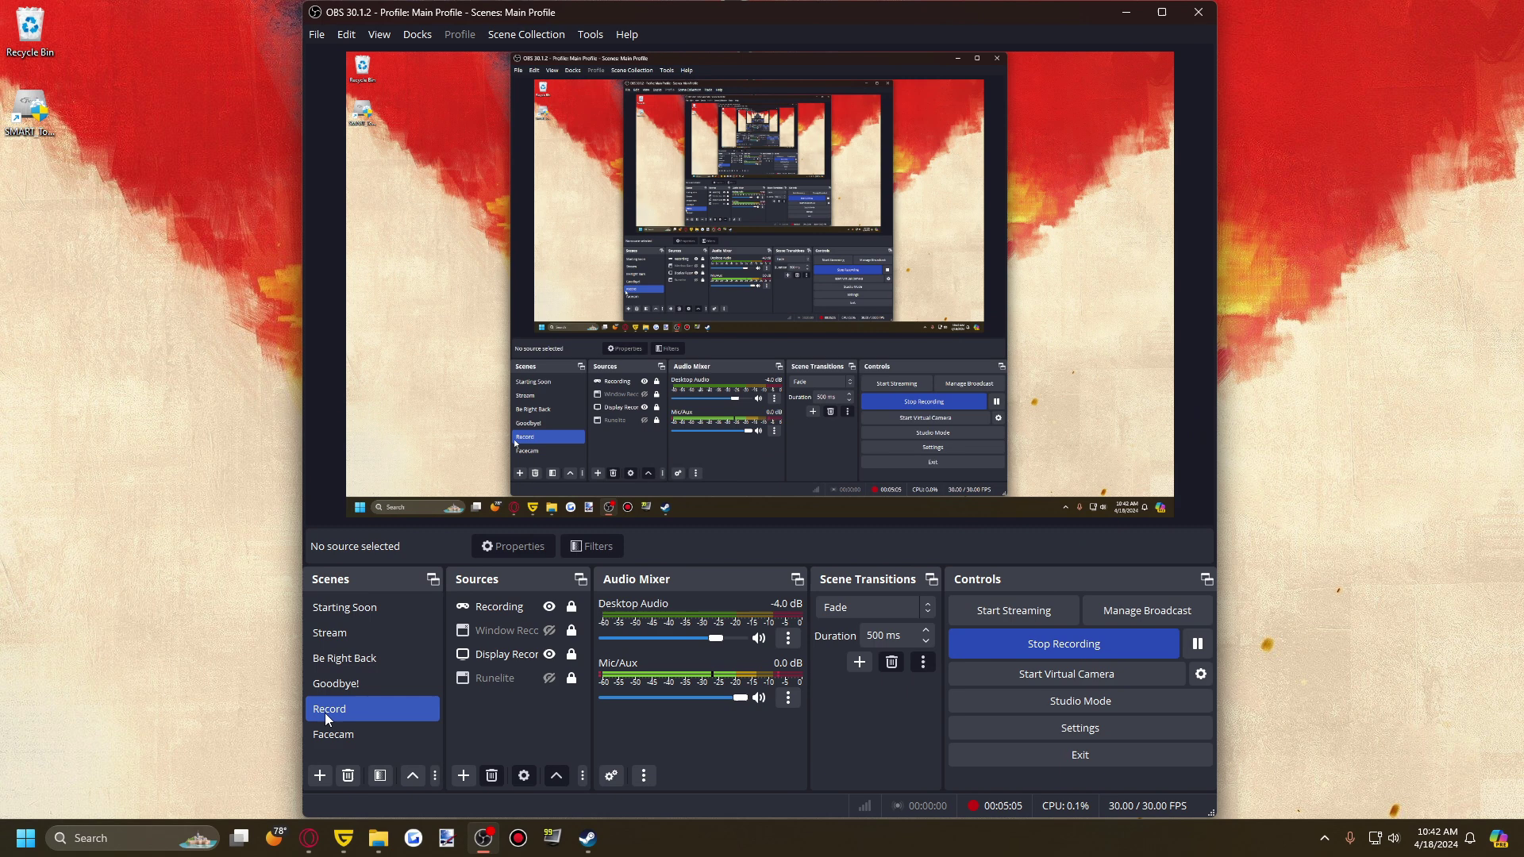
ctrl+click(382, 731)
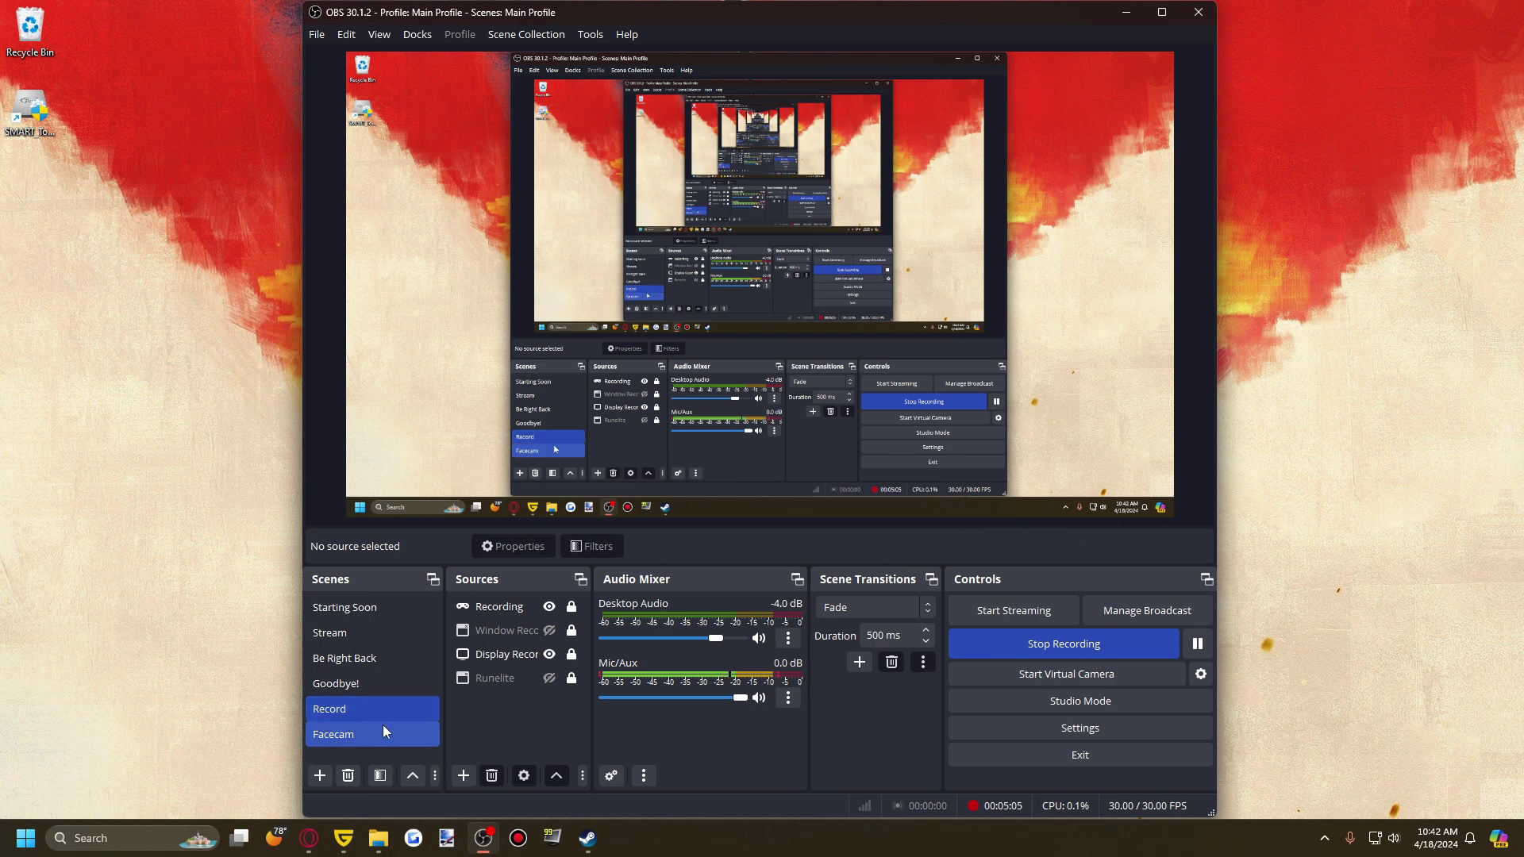
click(362, 708)
Review the source types that can be added to the Record scene, such as Display Capture, without adding one.
click(517, 605)
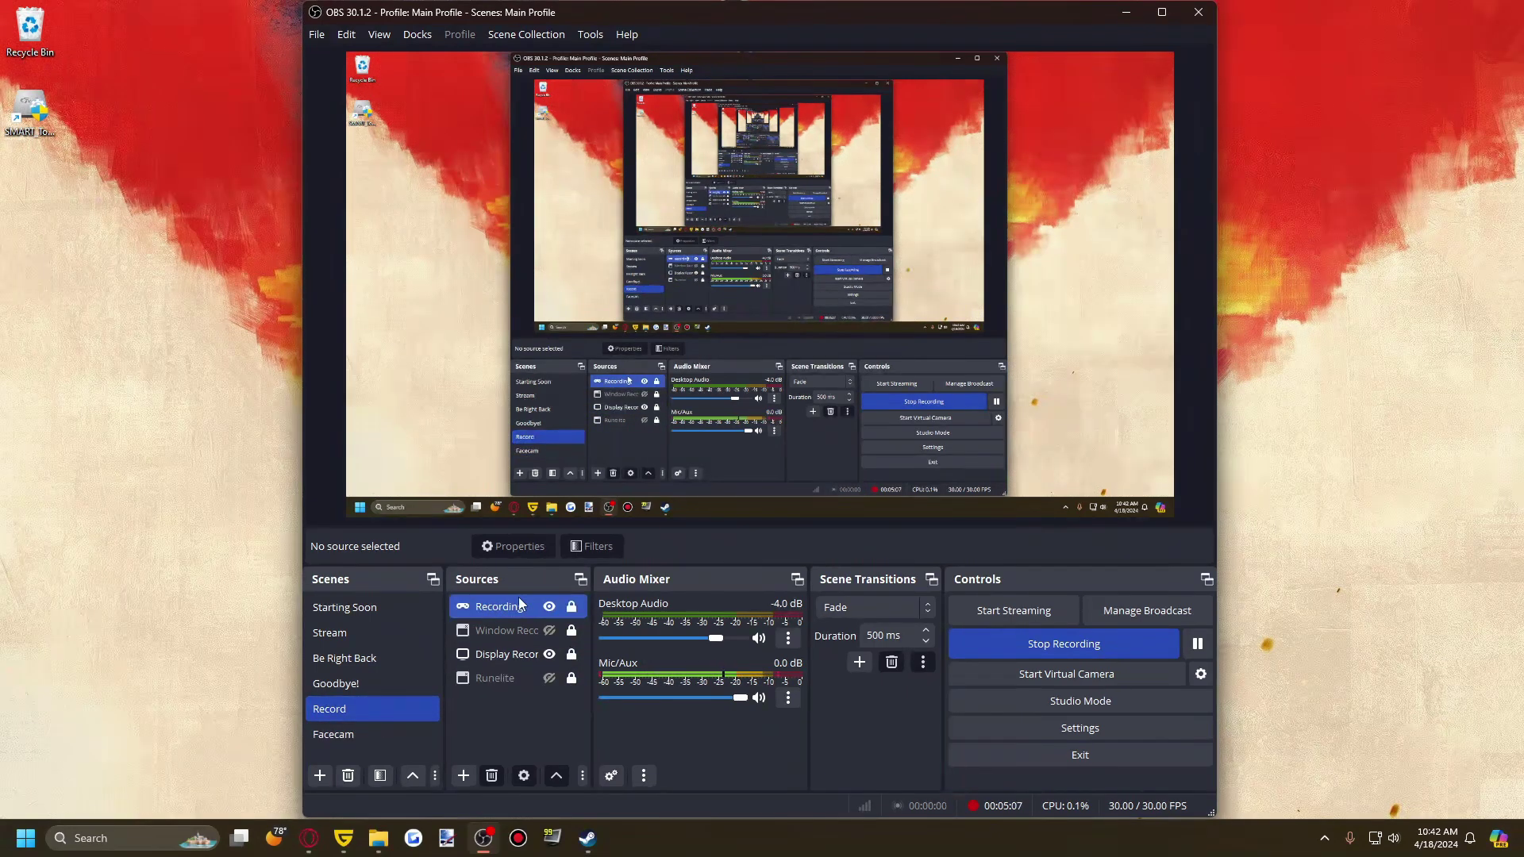
click(489, 733)
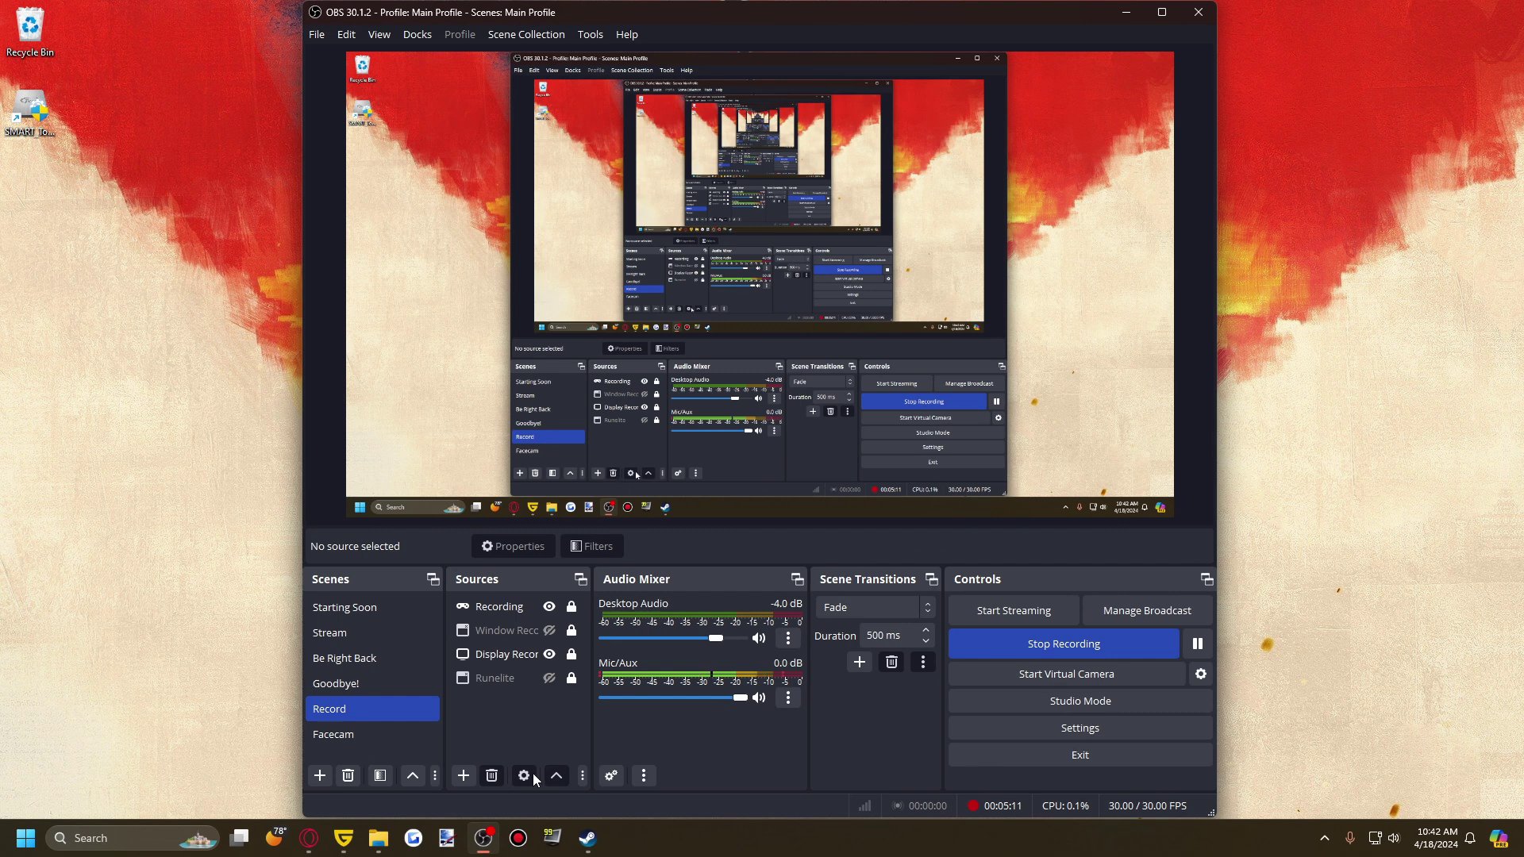
click(468, 775)
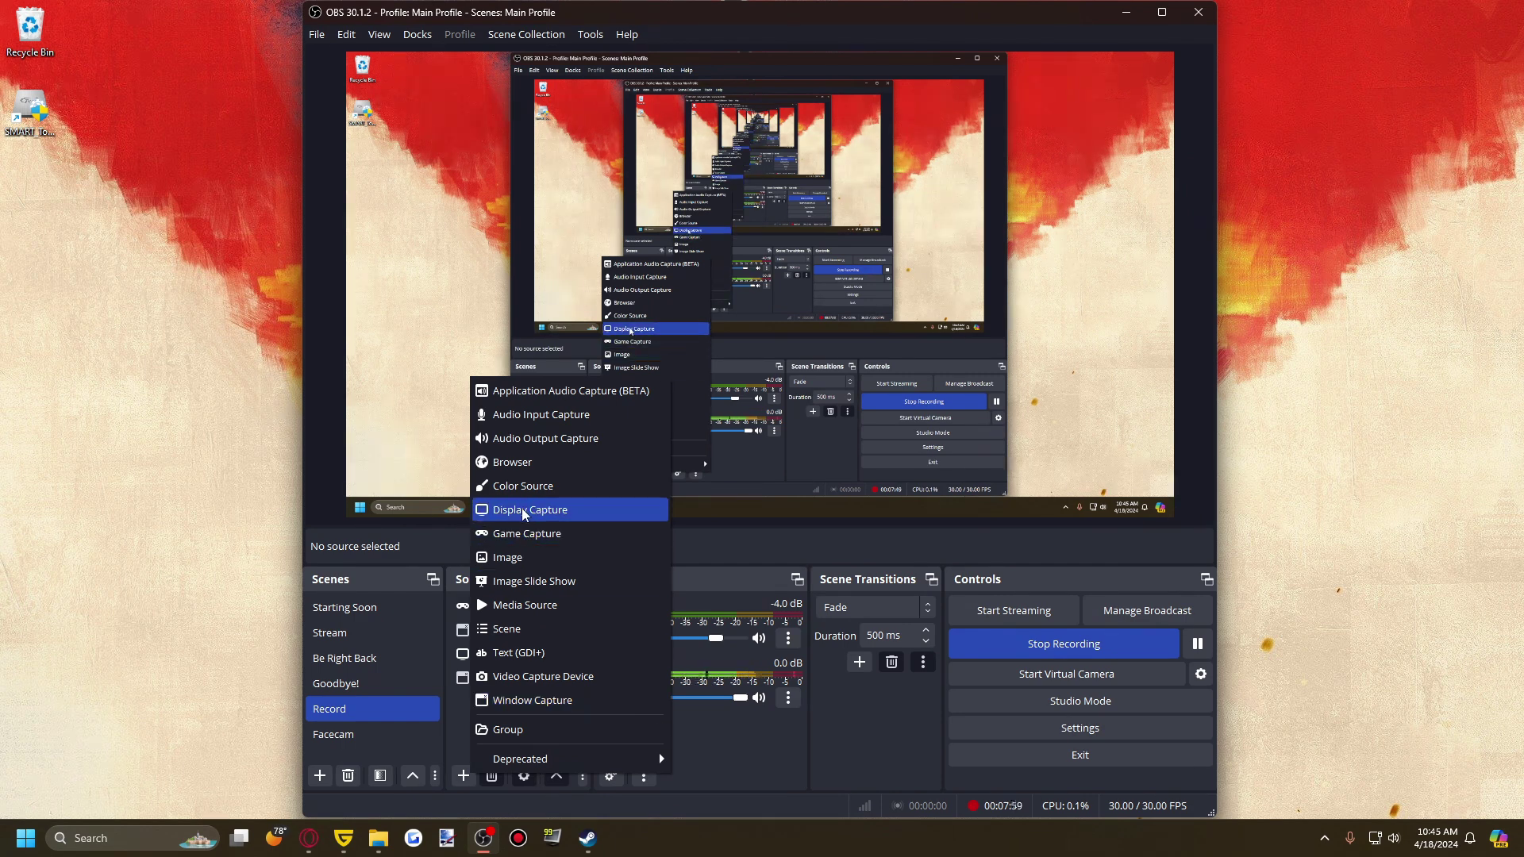
click(698, 816)
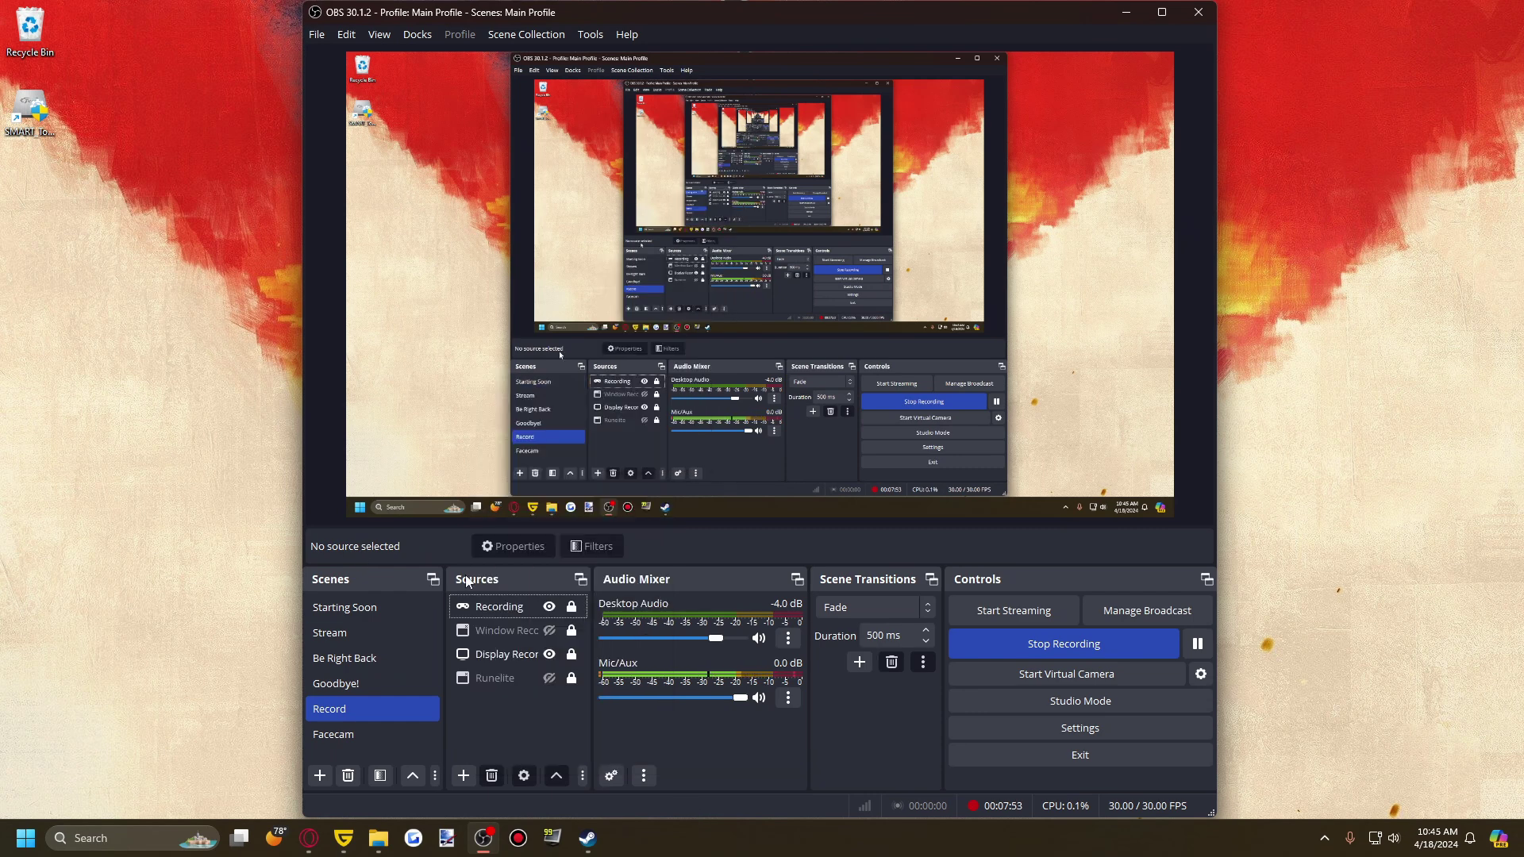
Open the Recording source's properties, examine its capture mode choices and target window, and cancel without changes.
right_click(513, 608)
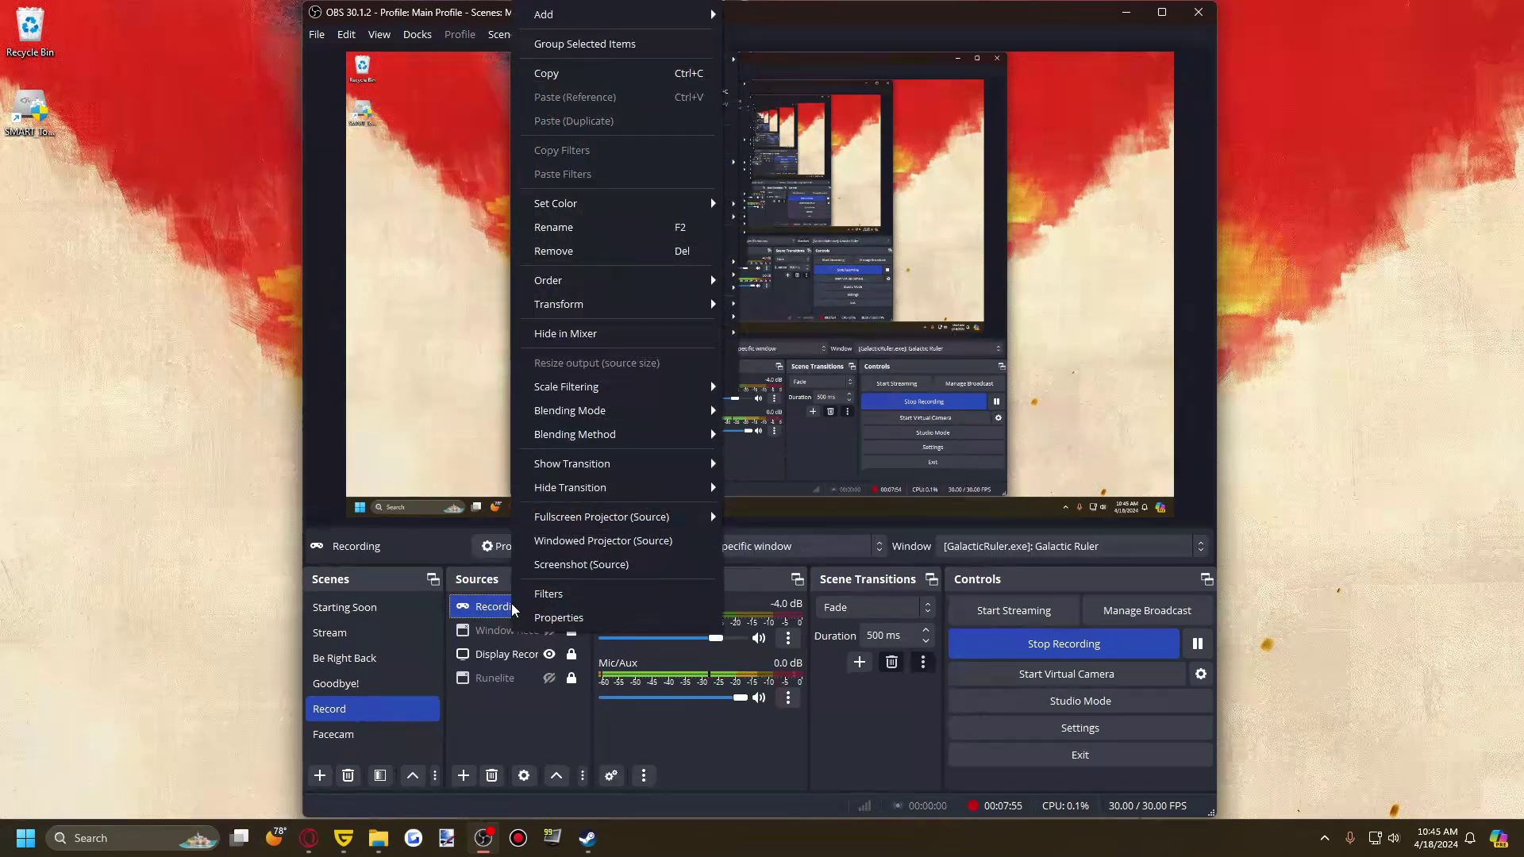
click(557, 618)
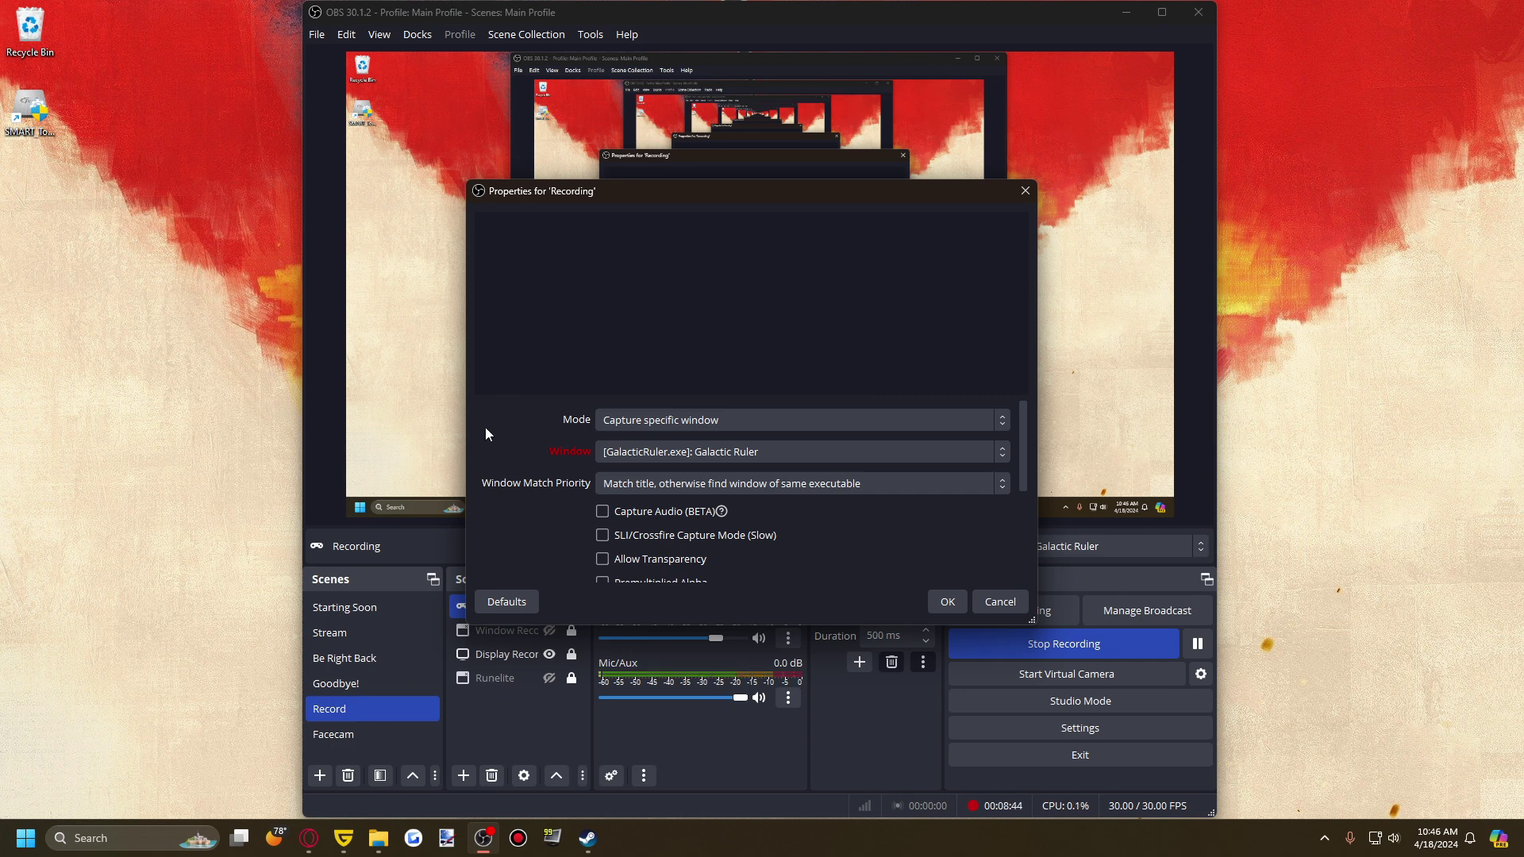
click(627, 422)
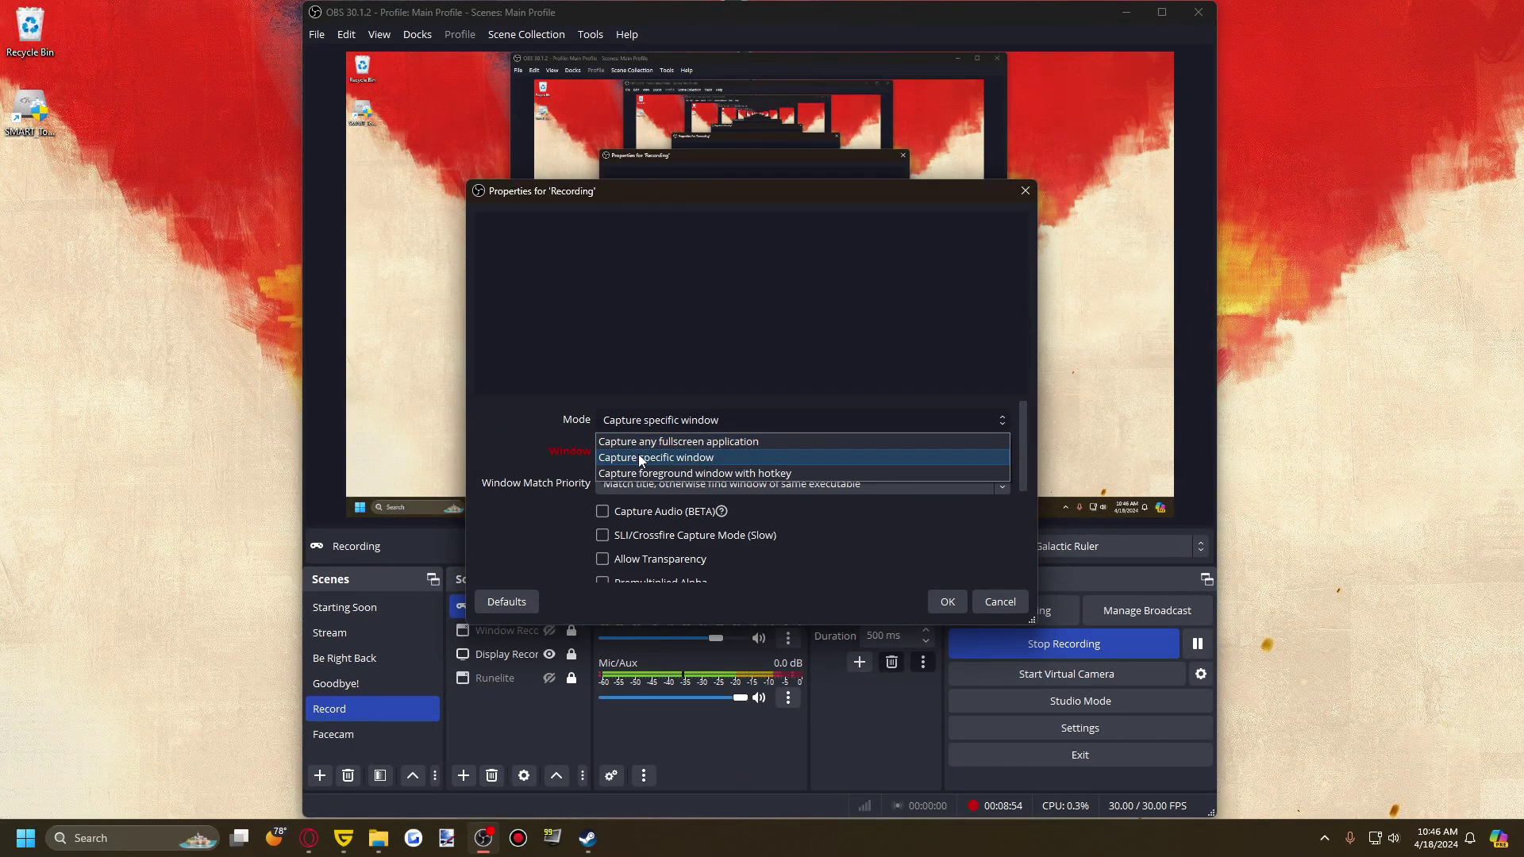
click(640, 452)
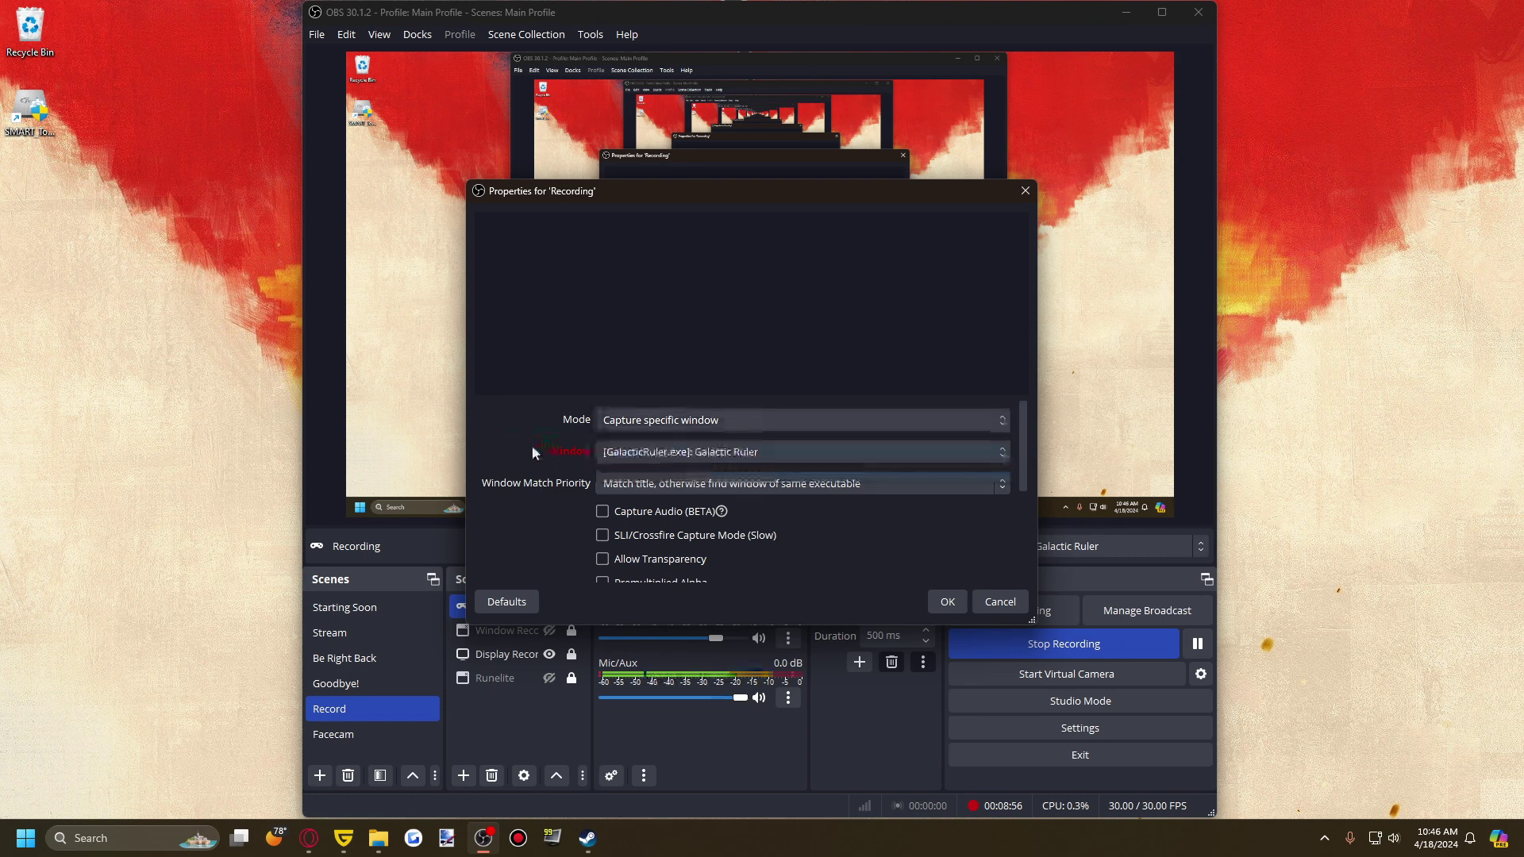
click(723, 449)
click(724, 448)
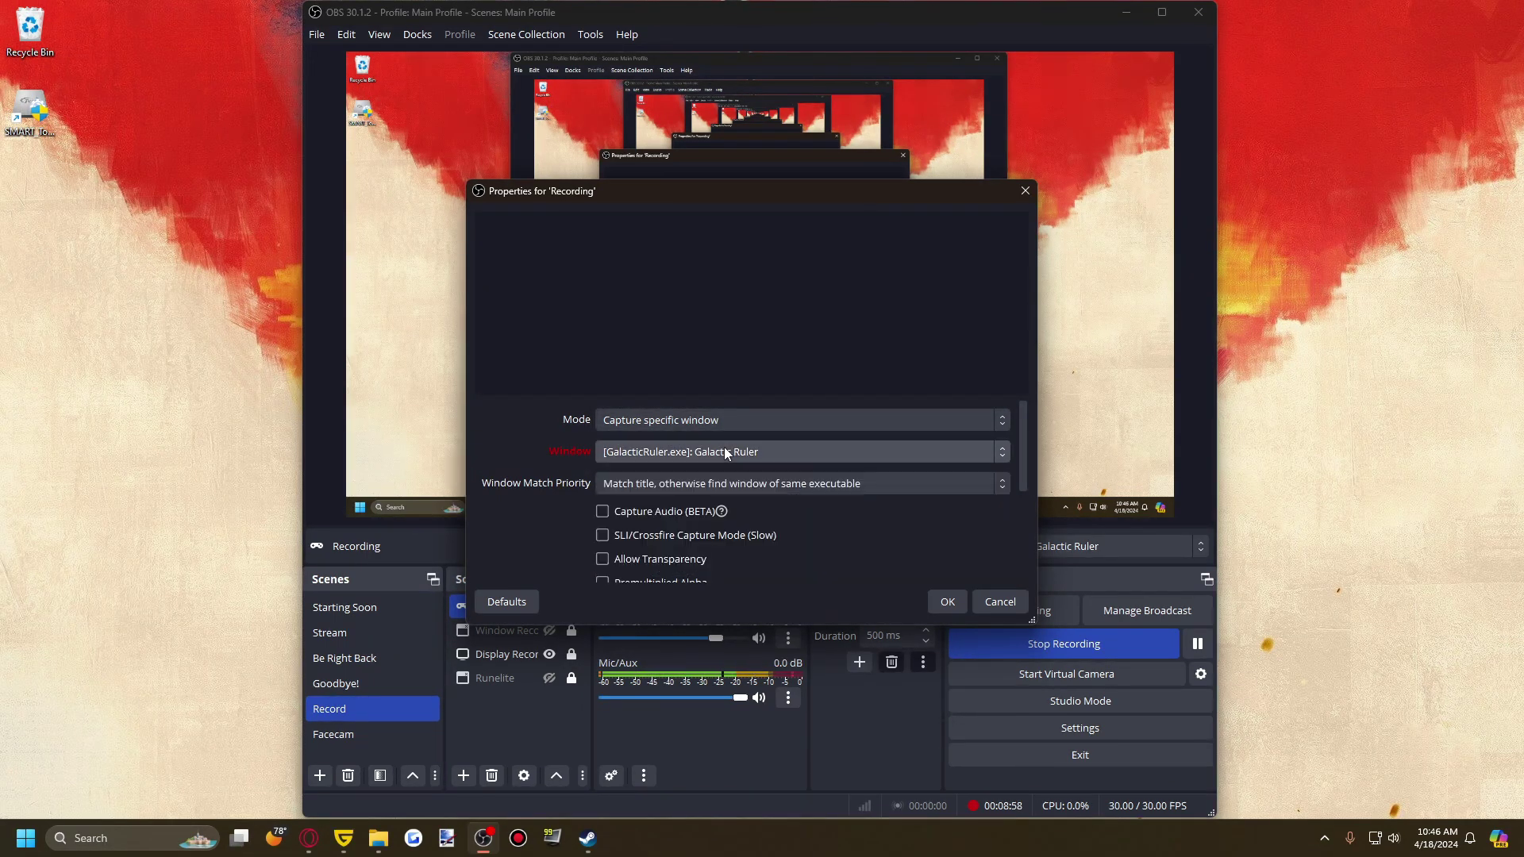
click(719, 421)
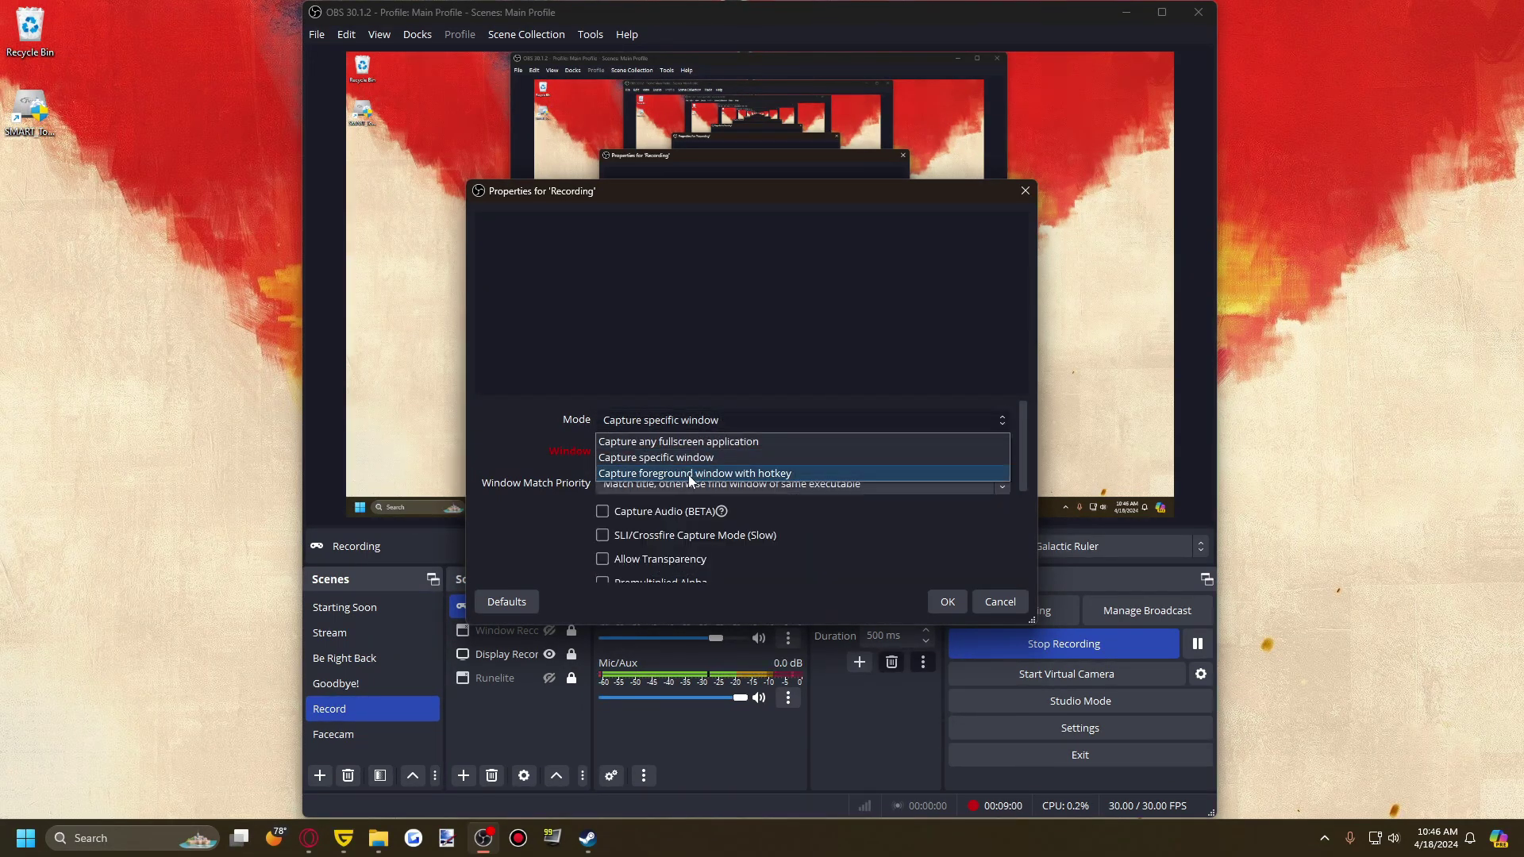
click(513, 454)
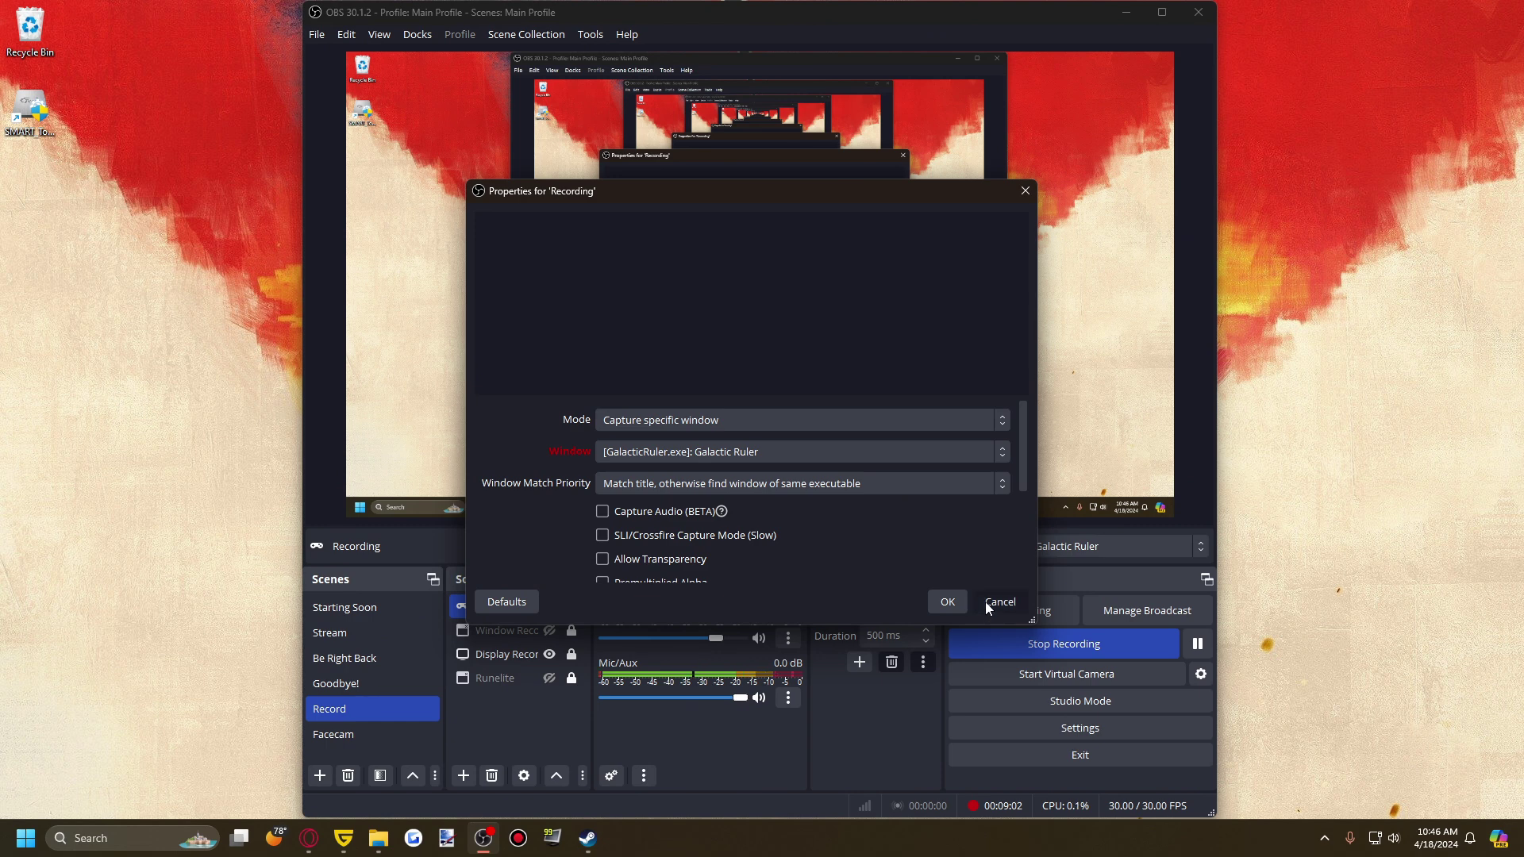
click(999, 602)
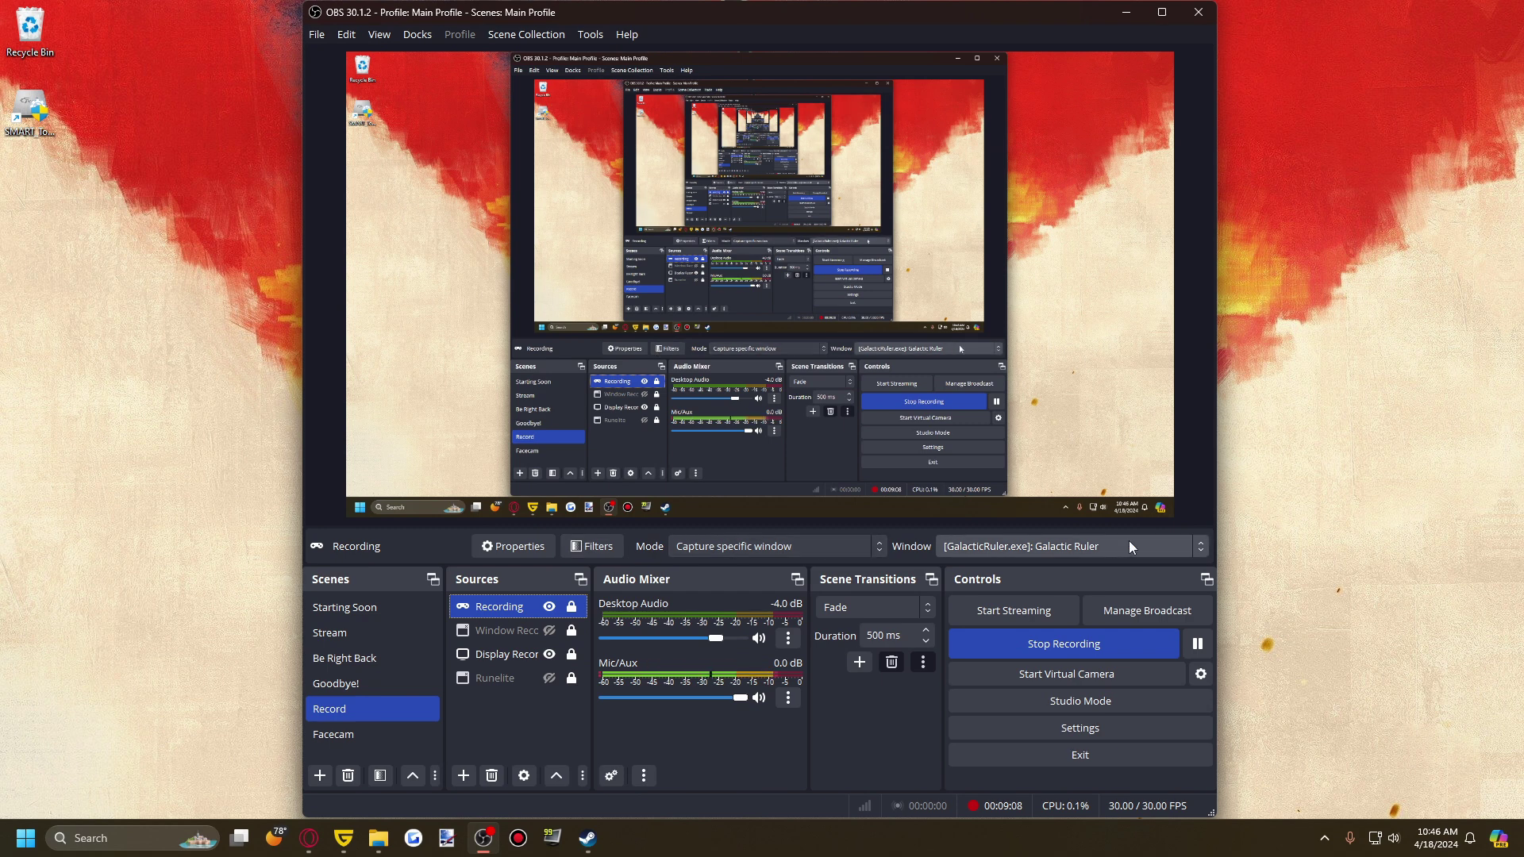
Examine the Recording source's quick mode and window choices, and look at its audio and effect filters.
click(746, 550)
click(746, 550)
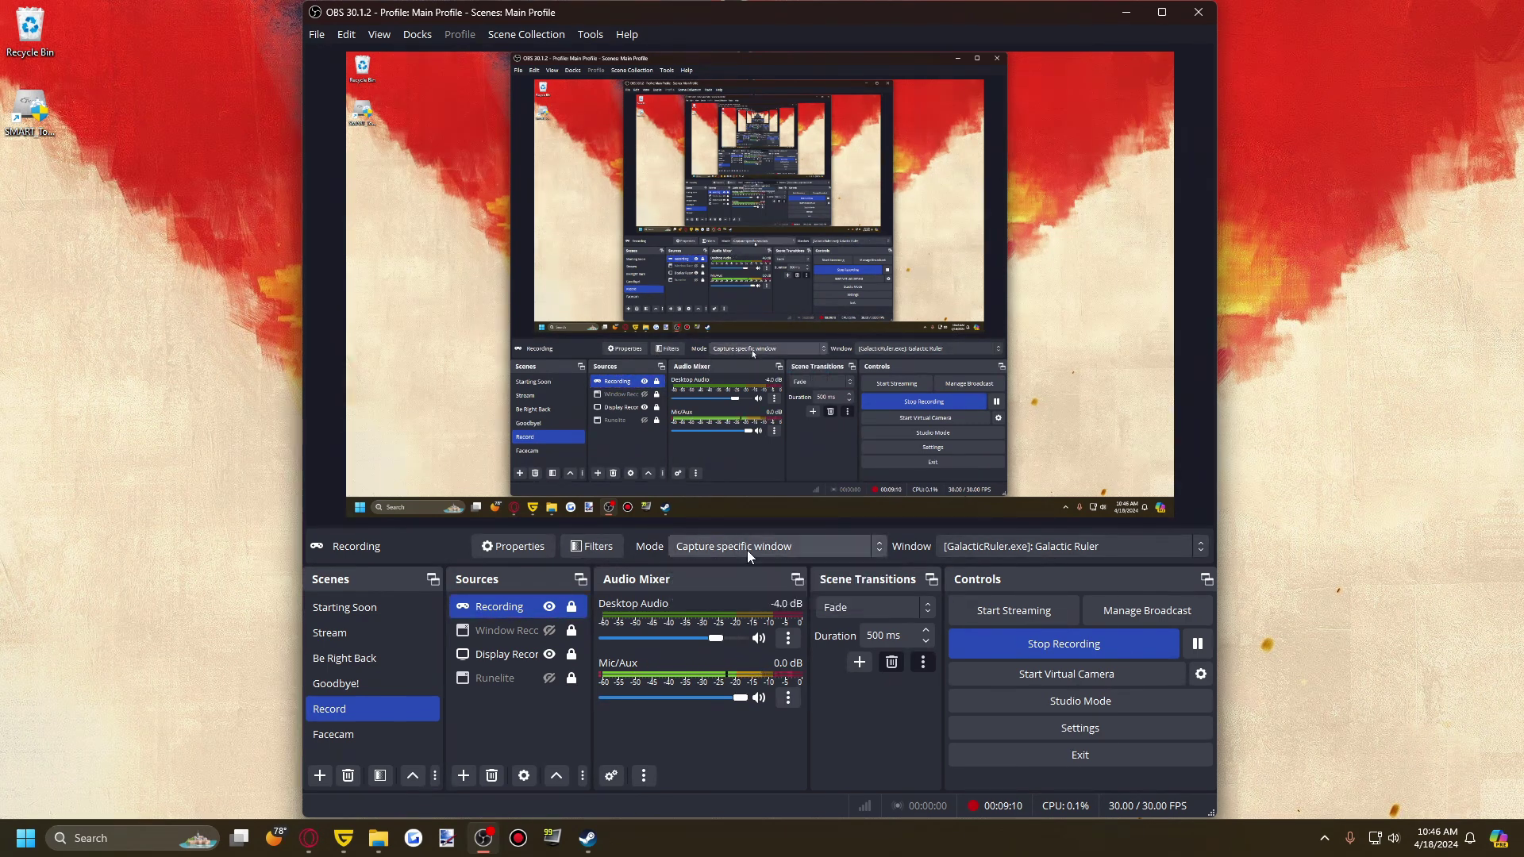
click(1046, 548)
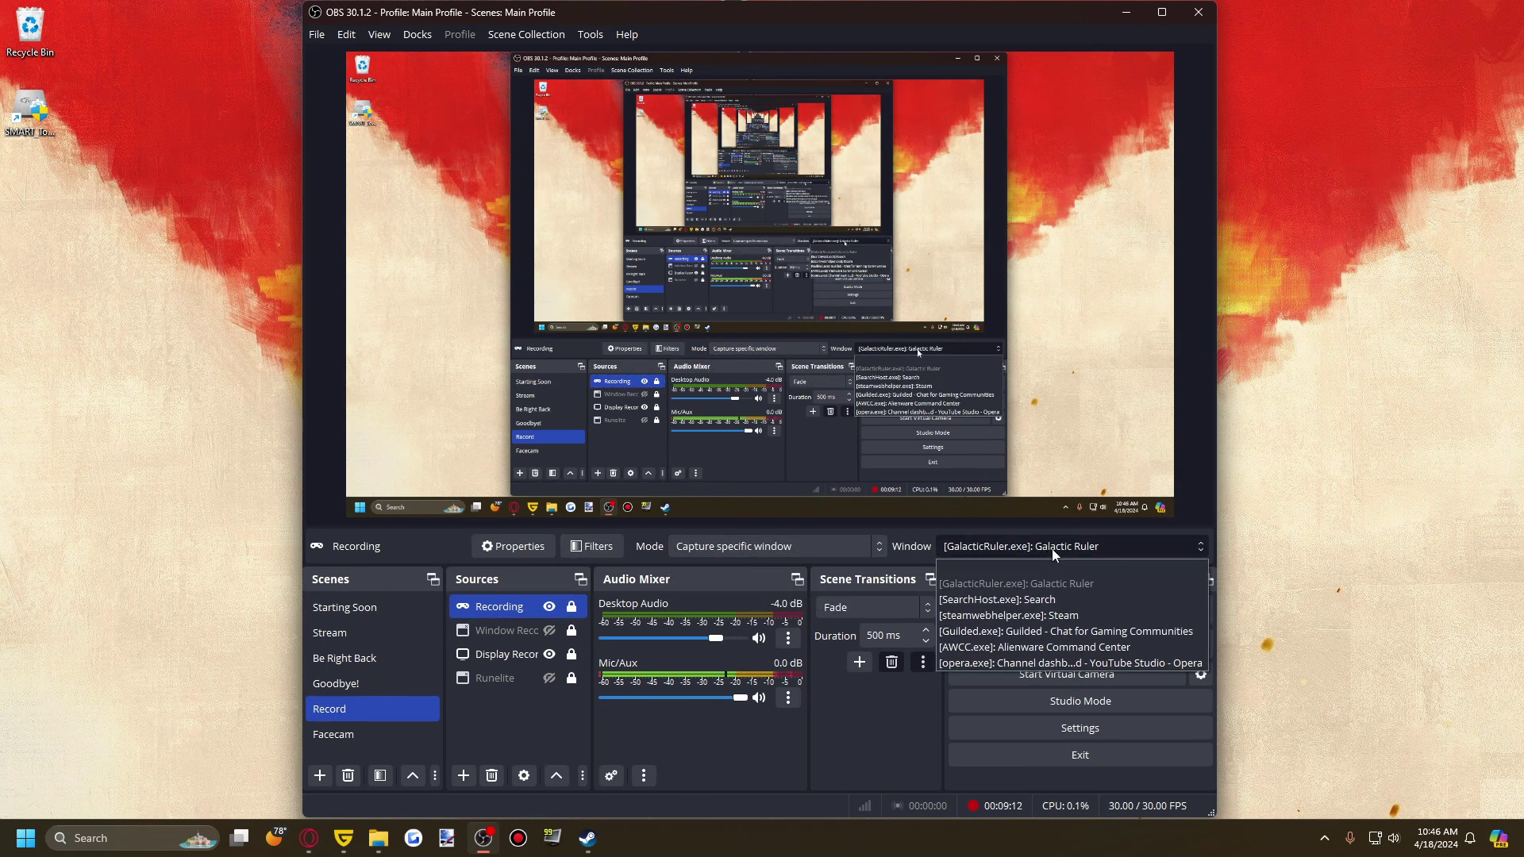
click(1051, 549)
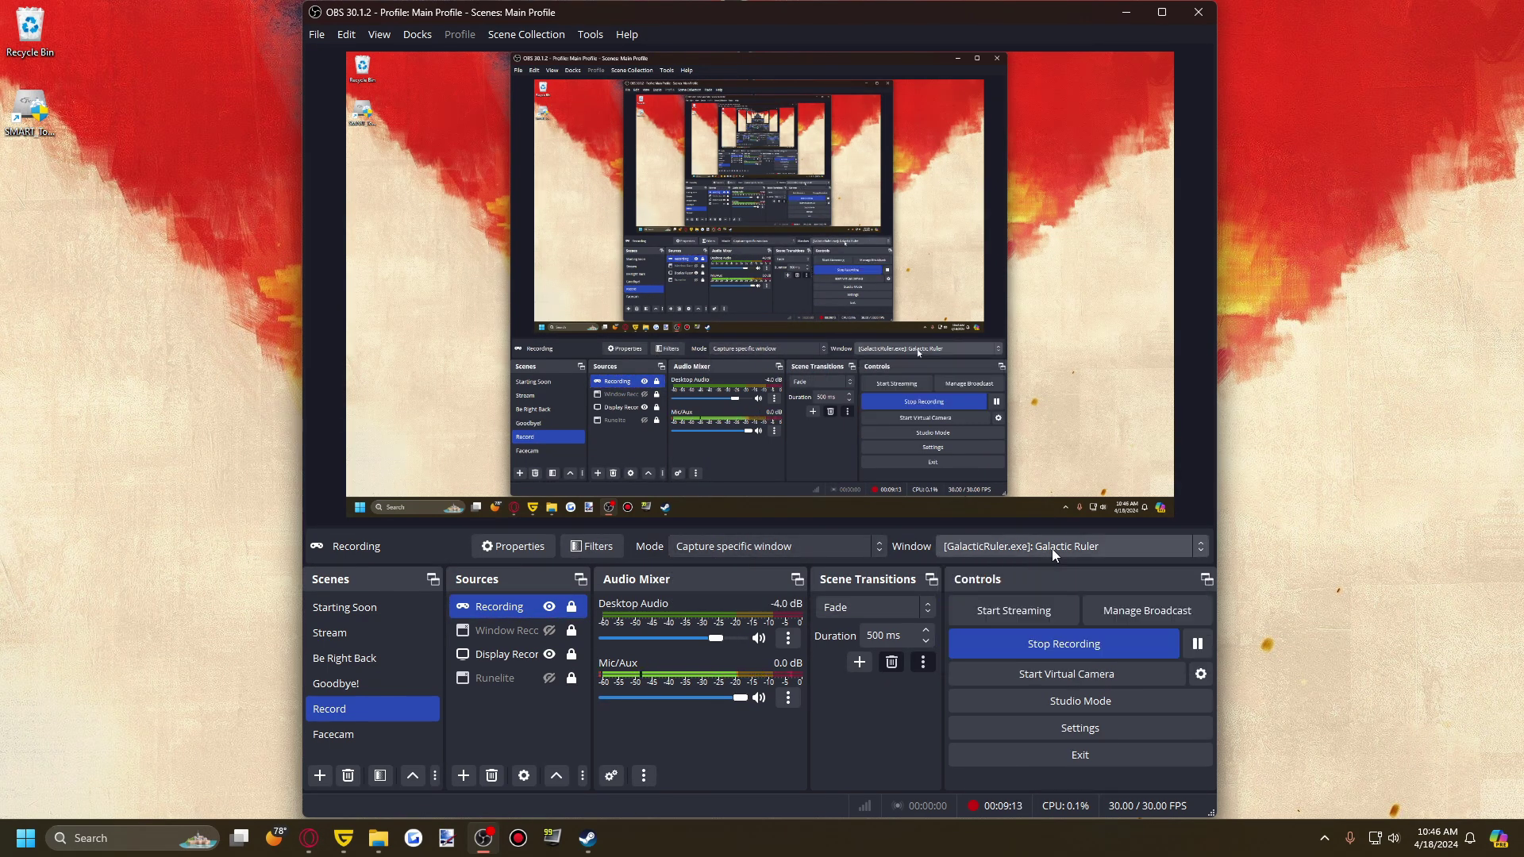
click(593, 552)
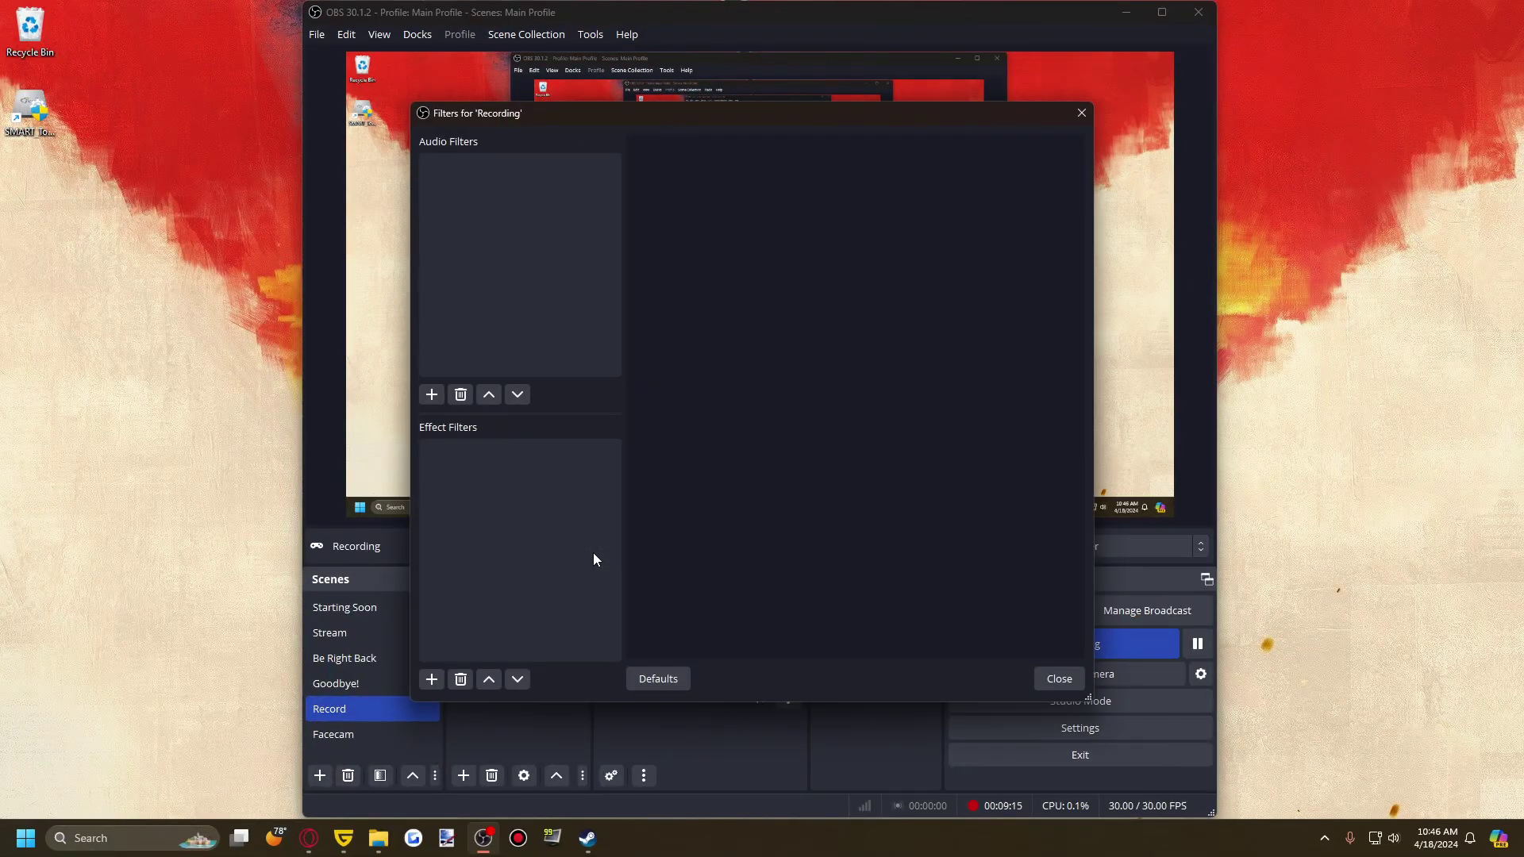
click(1081, 114)
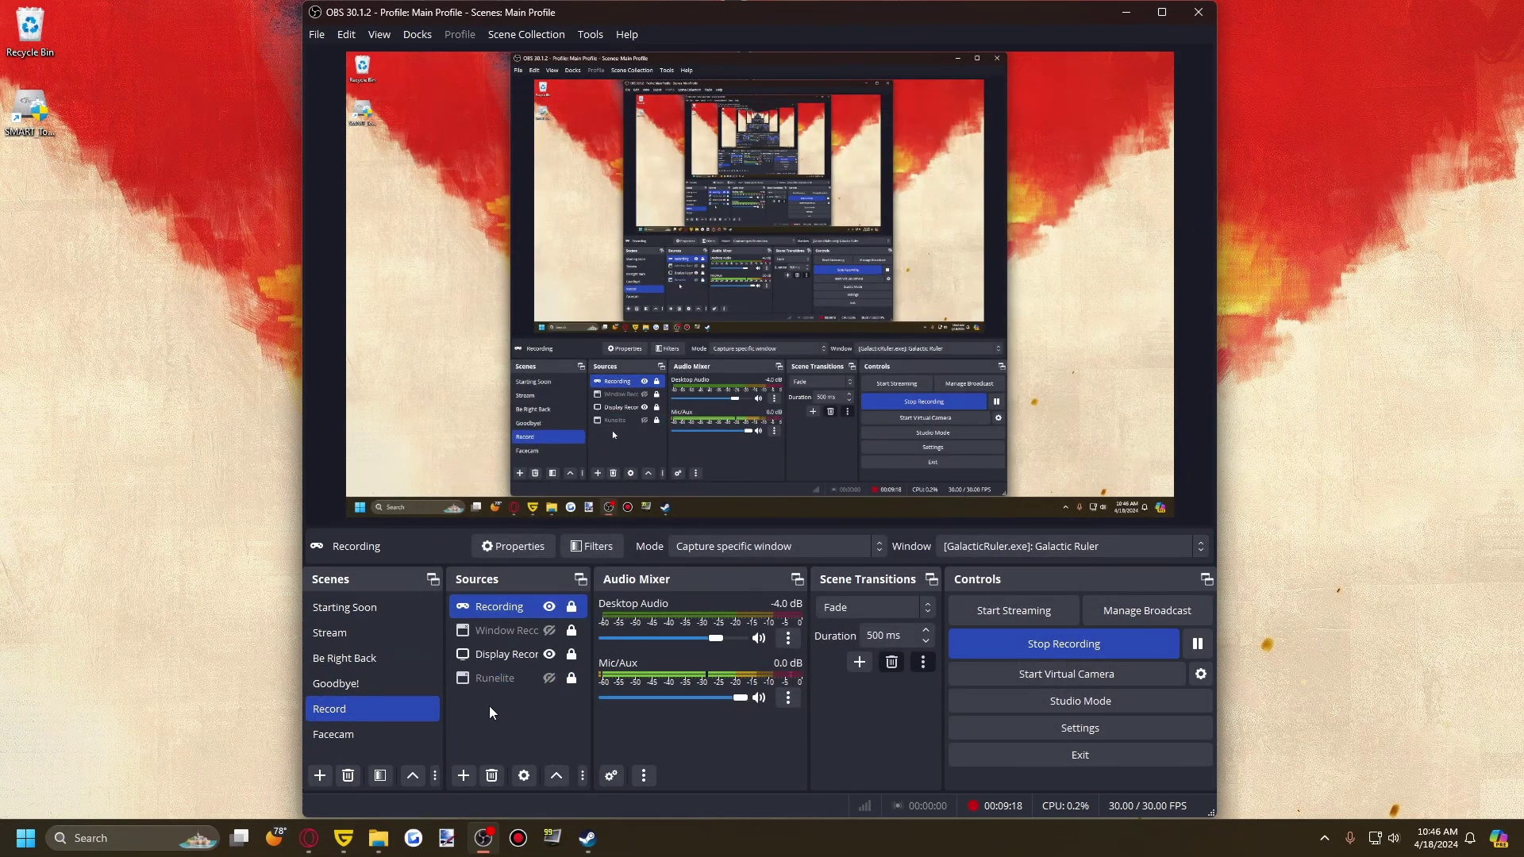
Open the Recording source's properties and examine the window match priority choices and the explanation of Capture Audio (BETA).
click(527, 546)
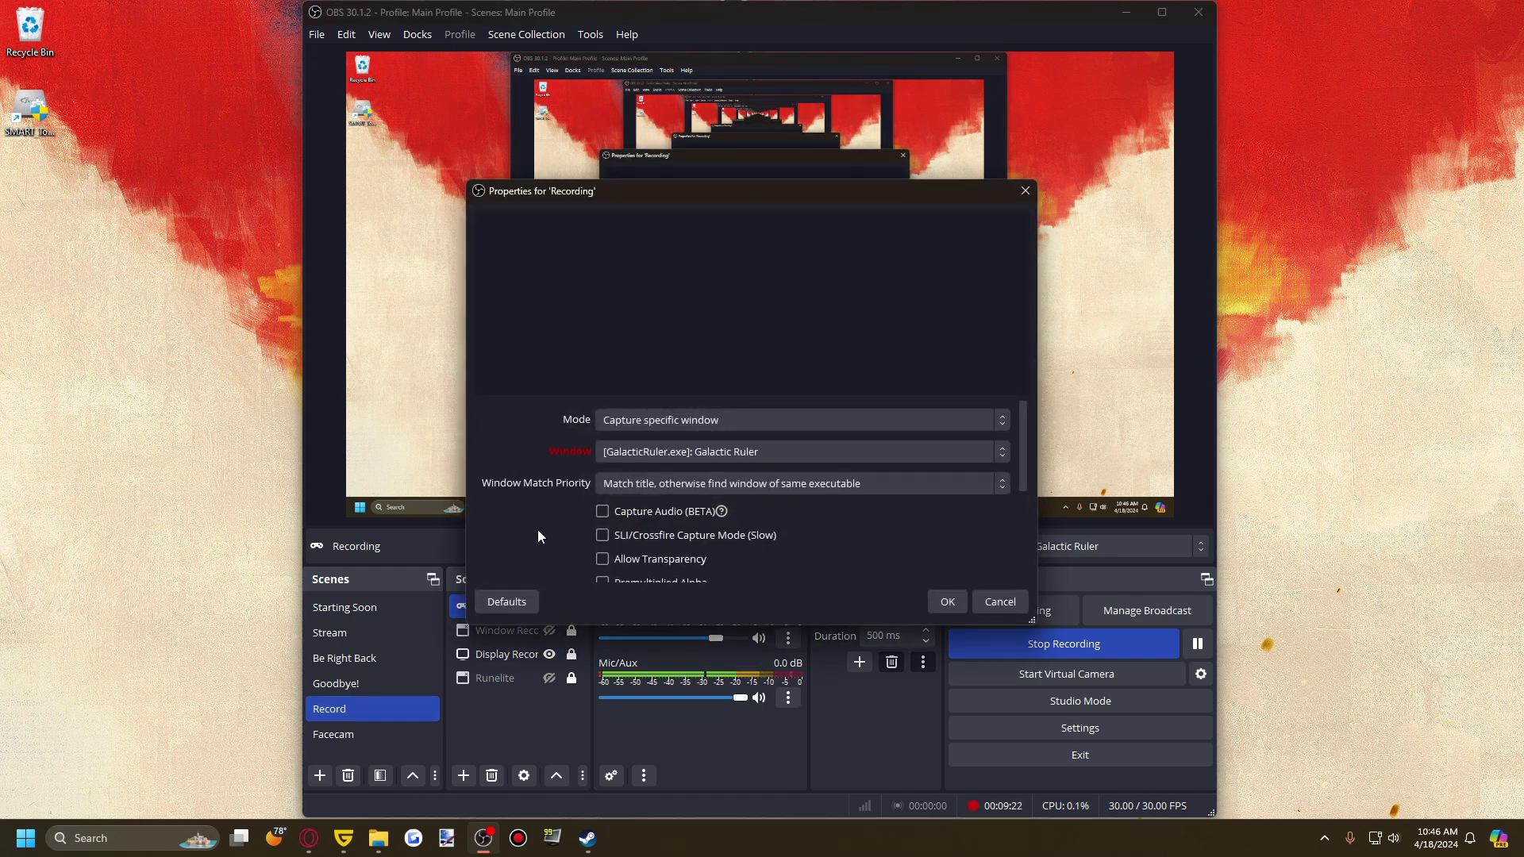
scroll(536, 530, down, 1)
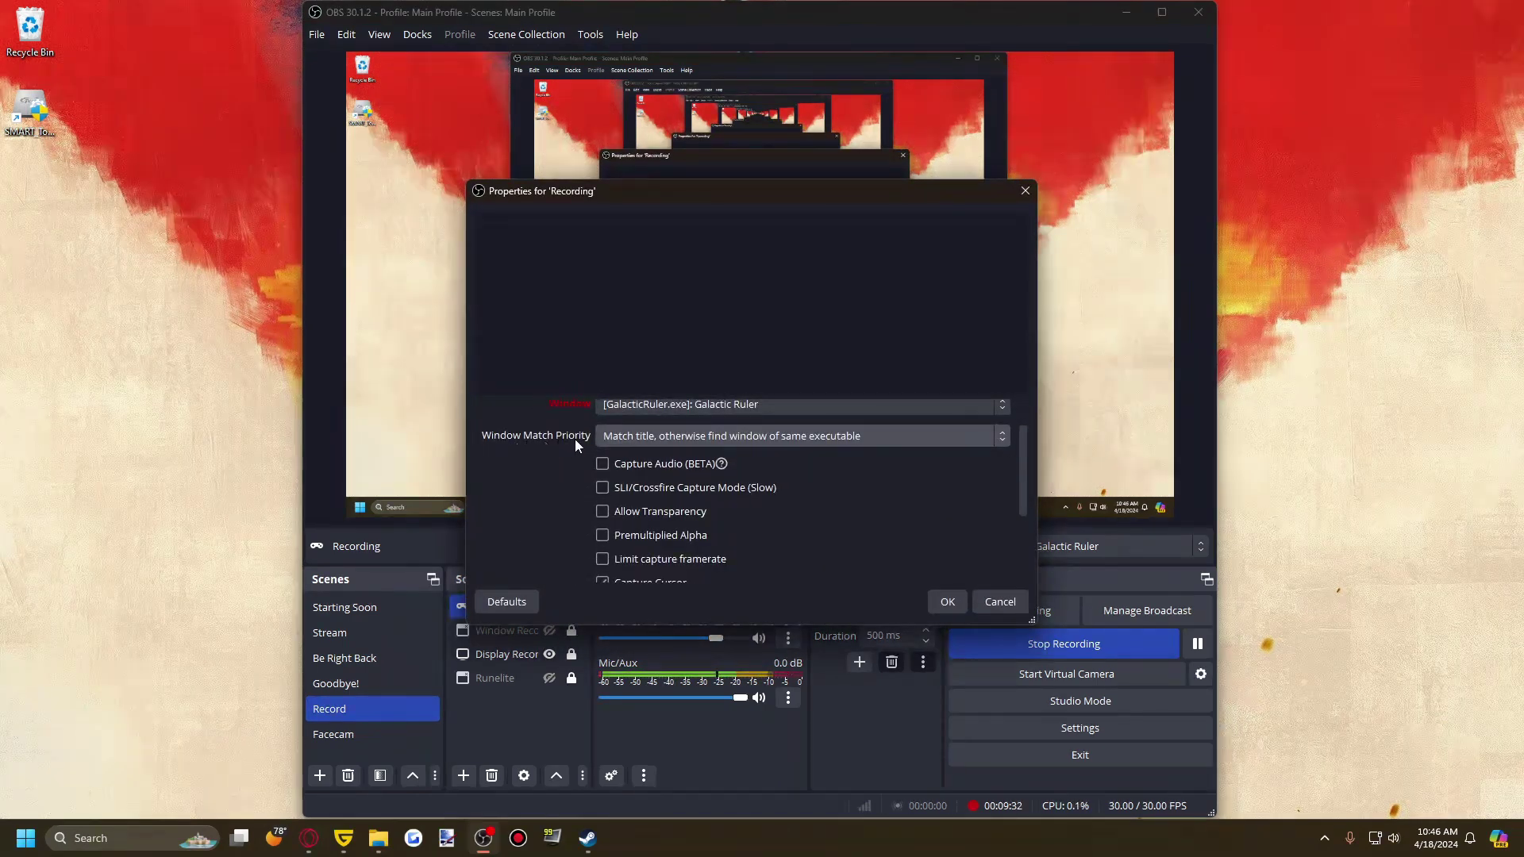
click(652, 442)
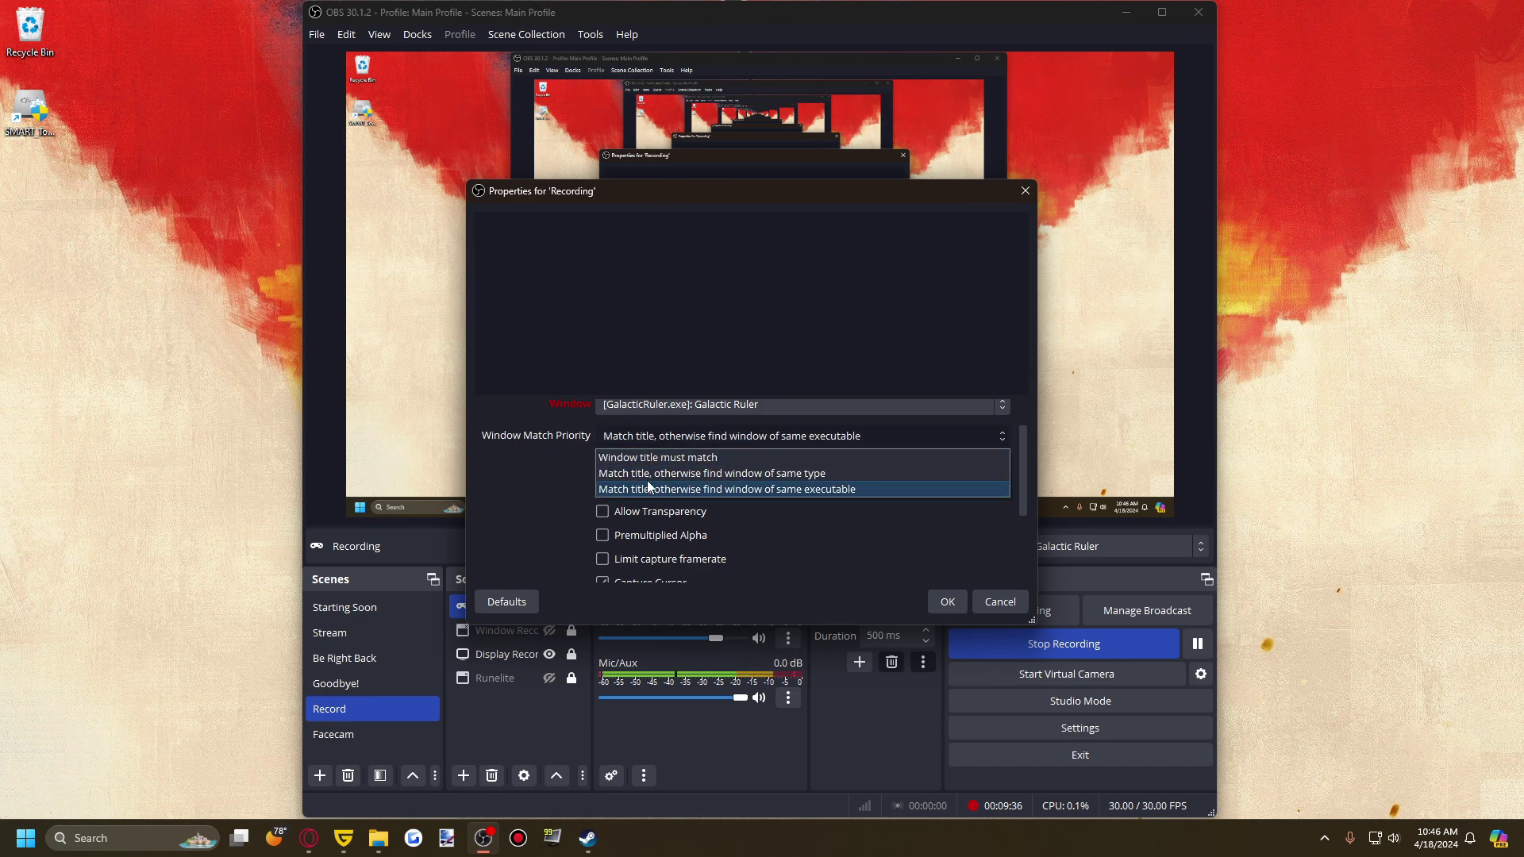
click(664, 435)
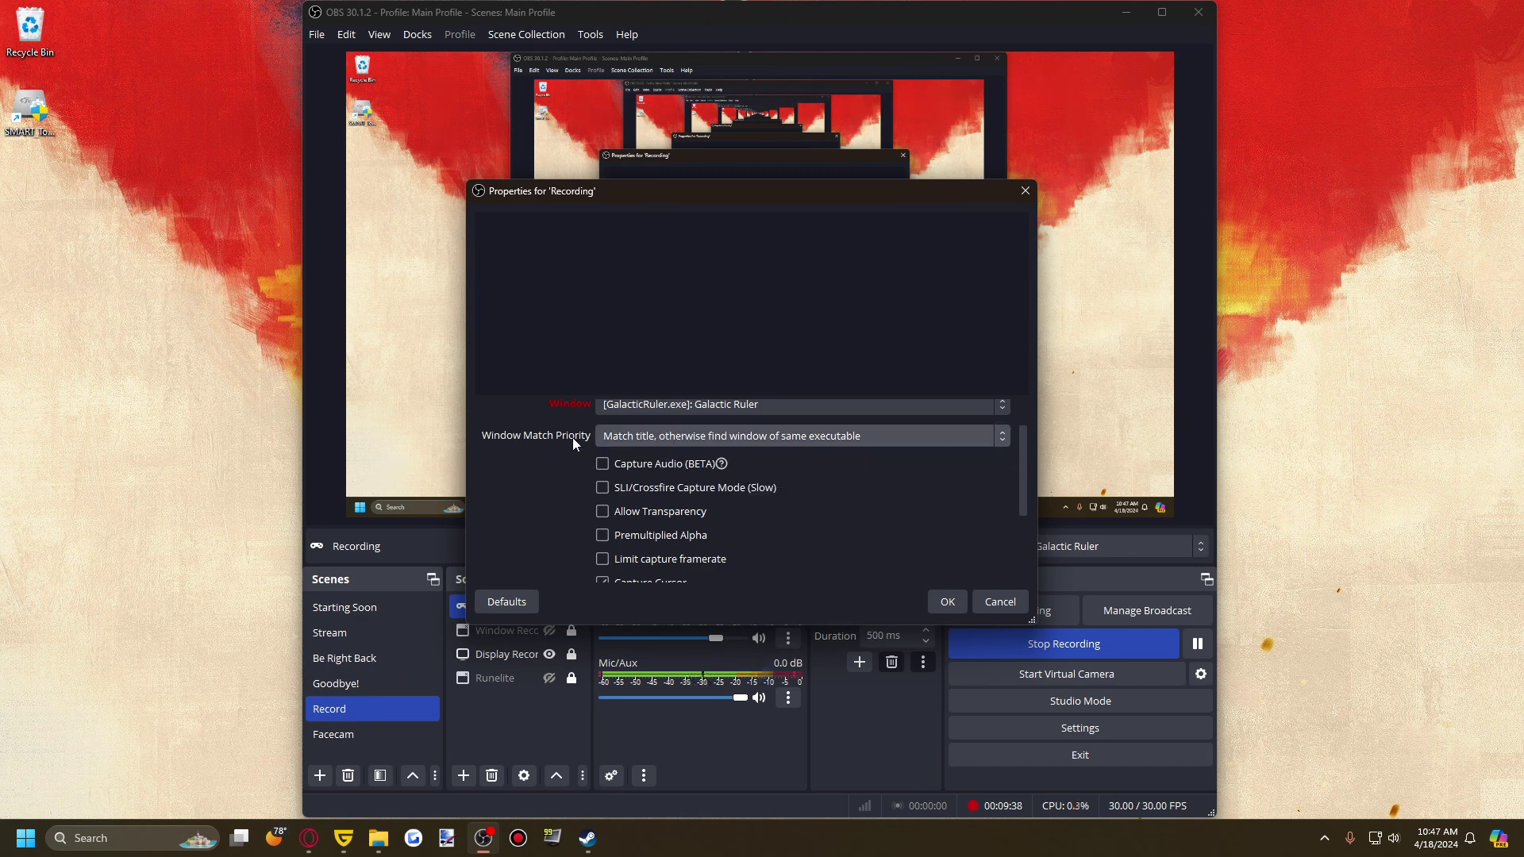
scroll(493, 513, down, 2)
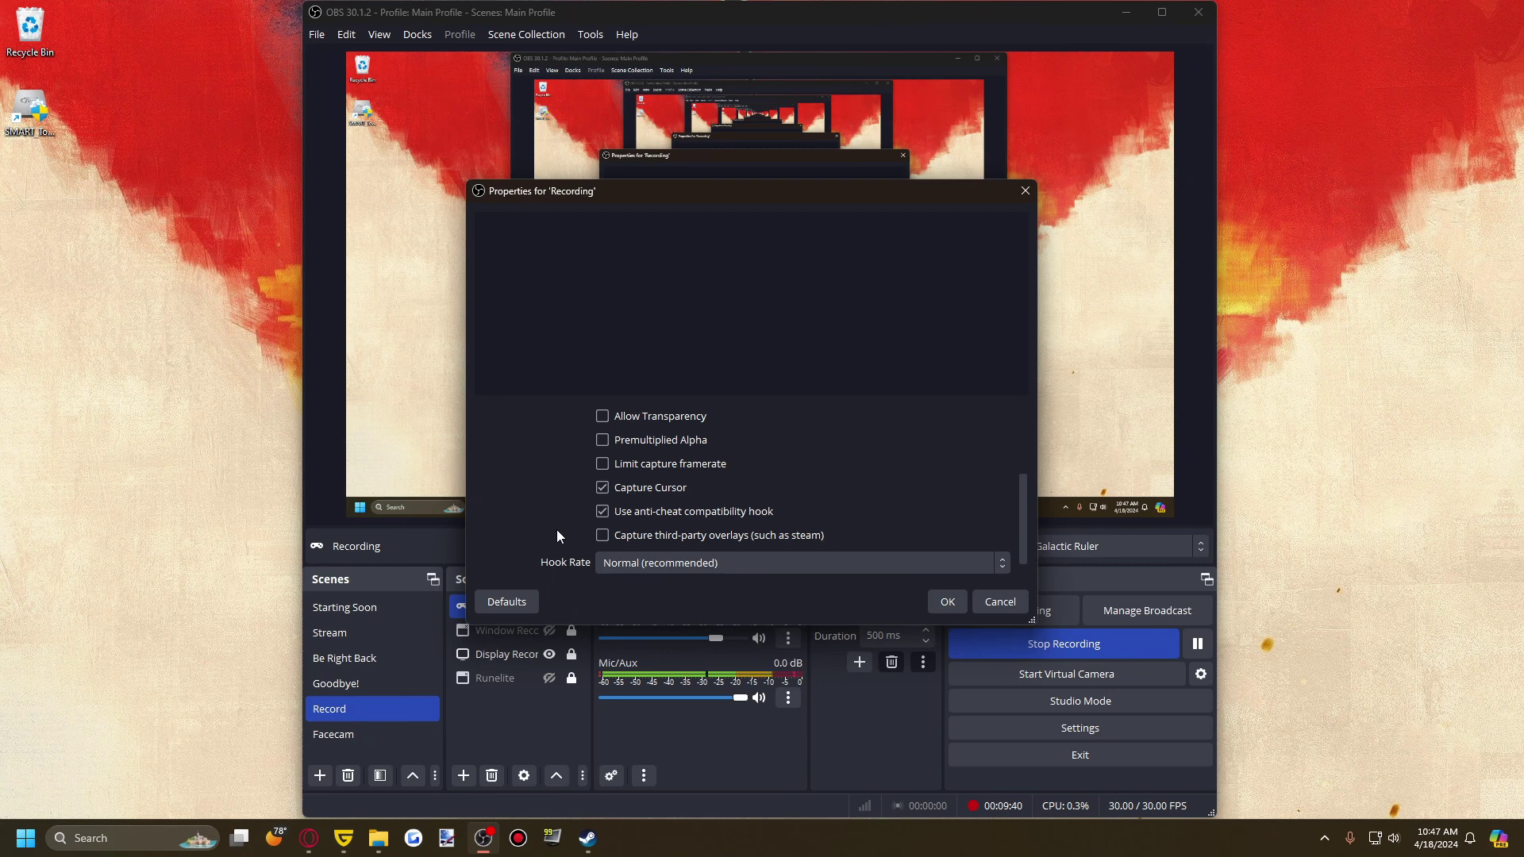
scroll(555, 537, up, 2)
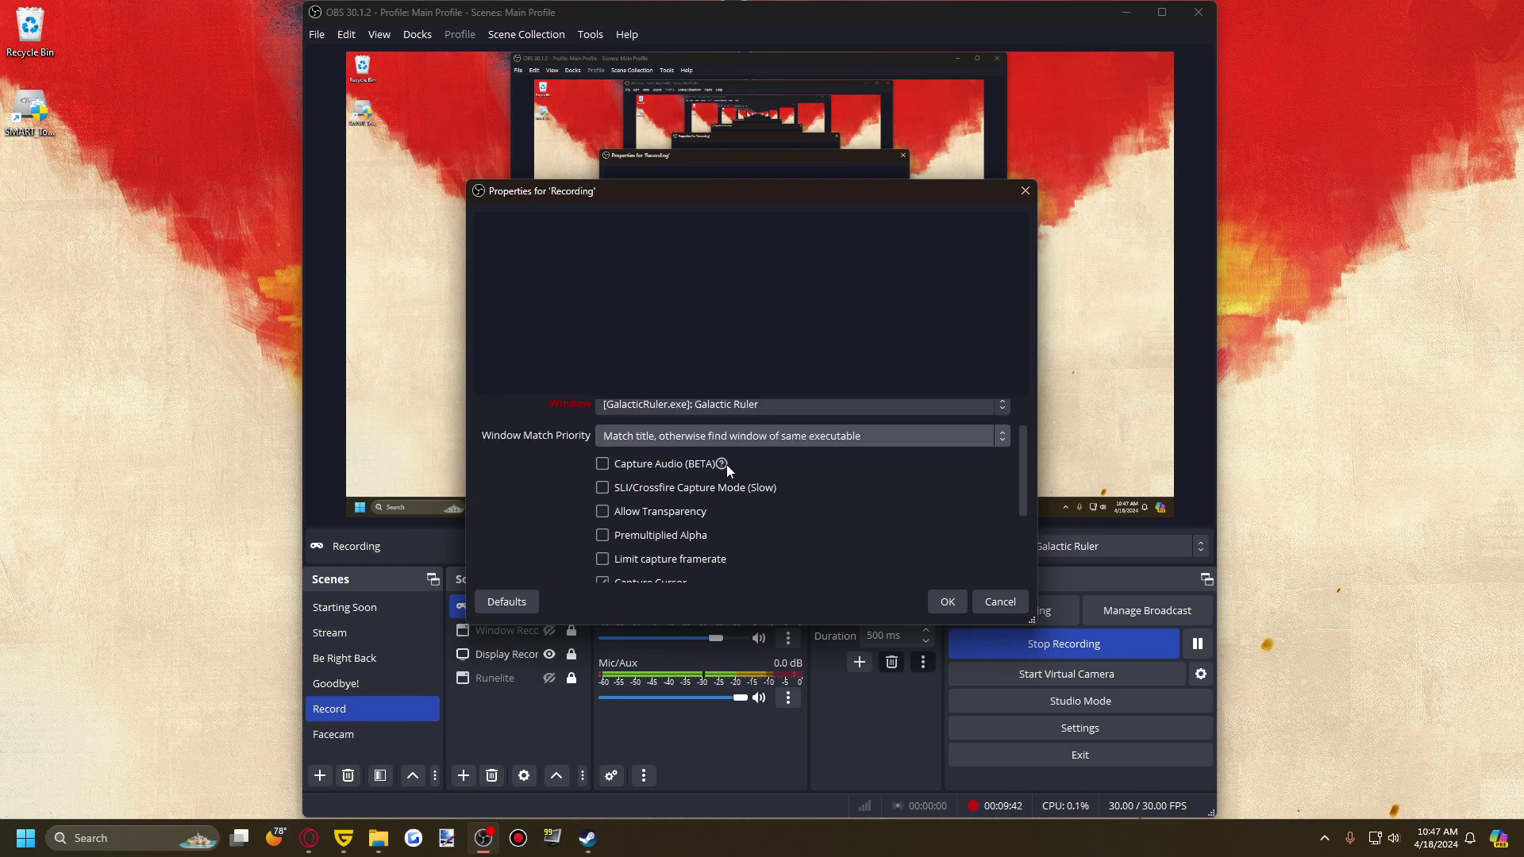
mouse_move(726, 466)
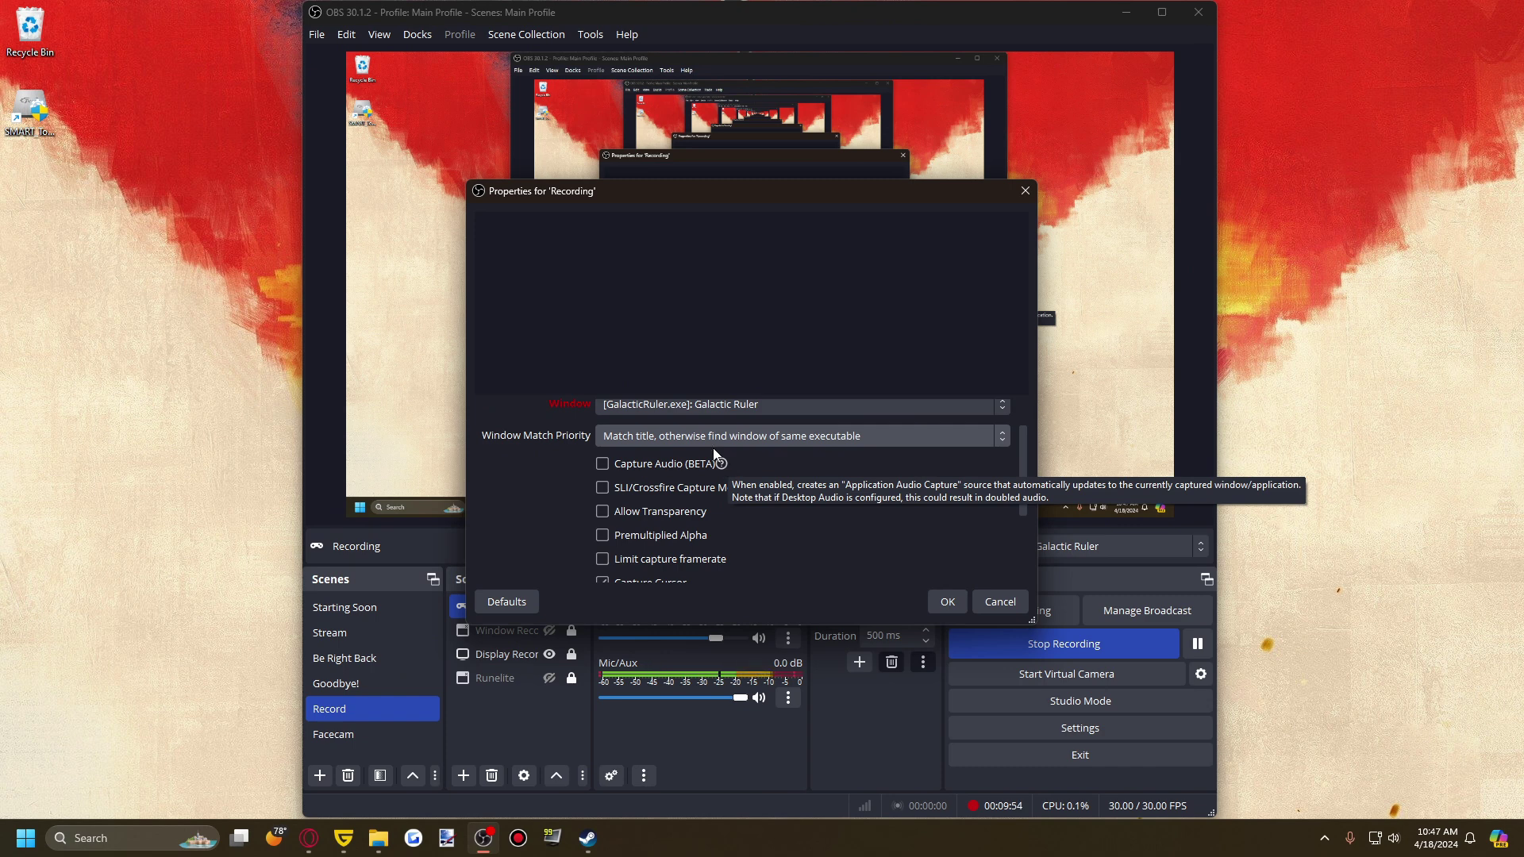
Examine the Recording source's remaining capture options, from SLI/Crossfire Capture Mode to Hook Rate, and cancel without changes.
drag(781, 198, 727, 146)
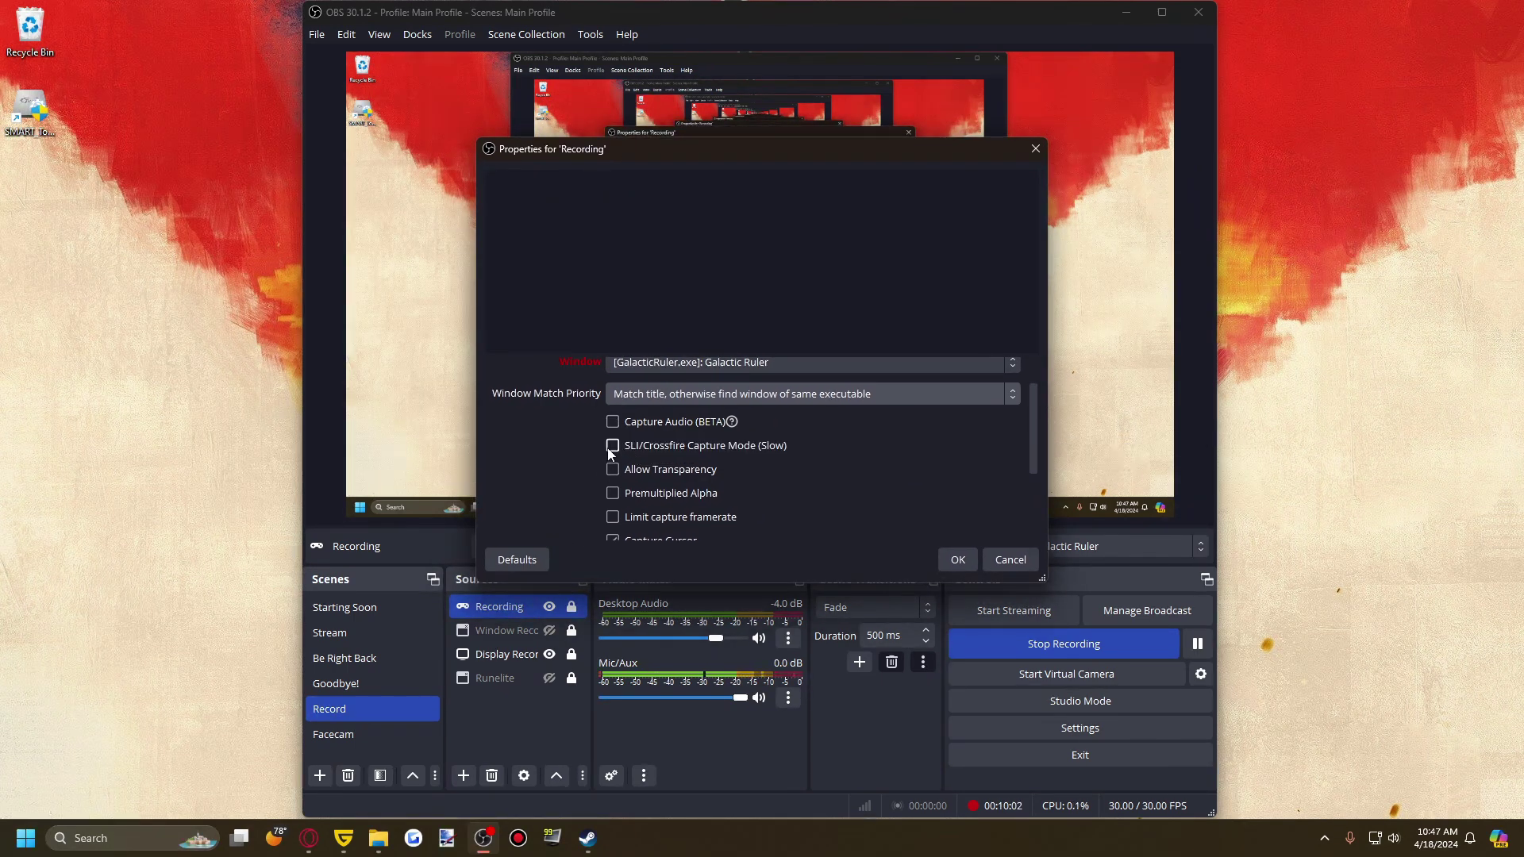
scroll(652, 446, down, 1)
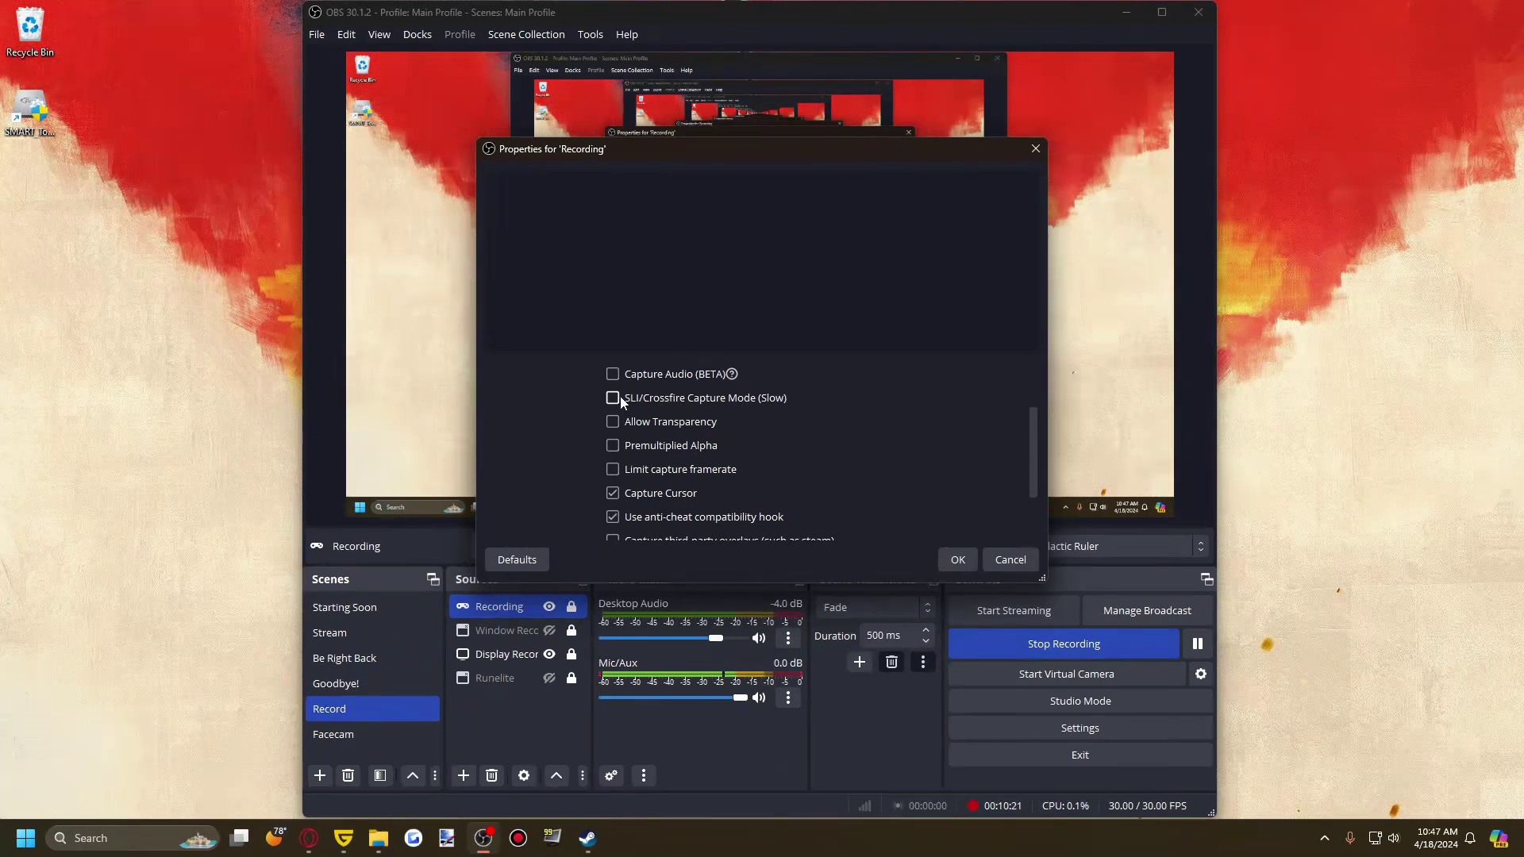
scroll(557, 431, down, 1)
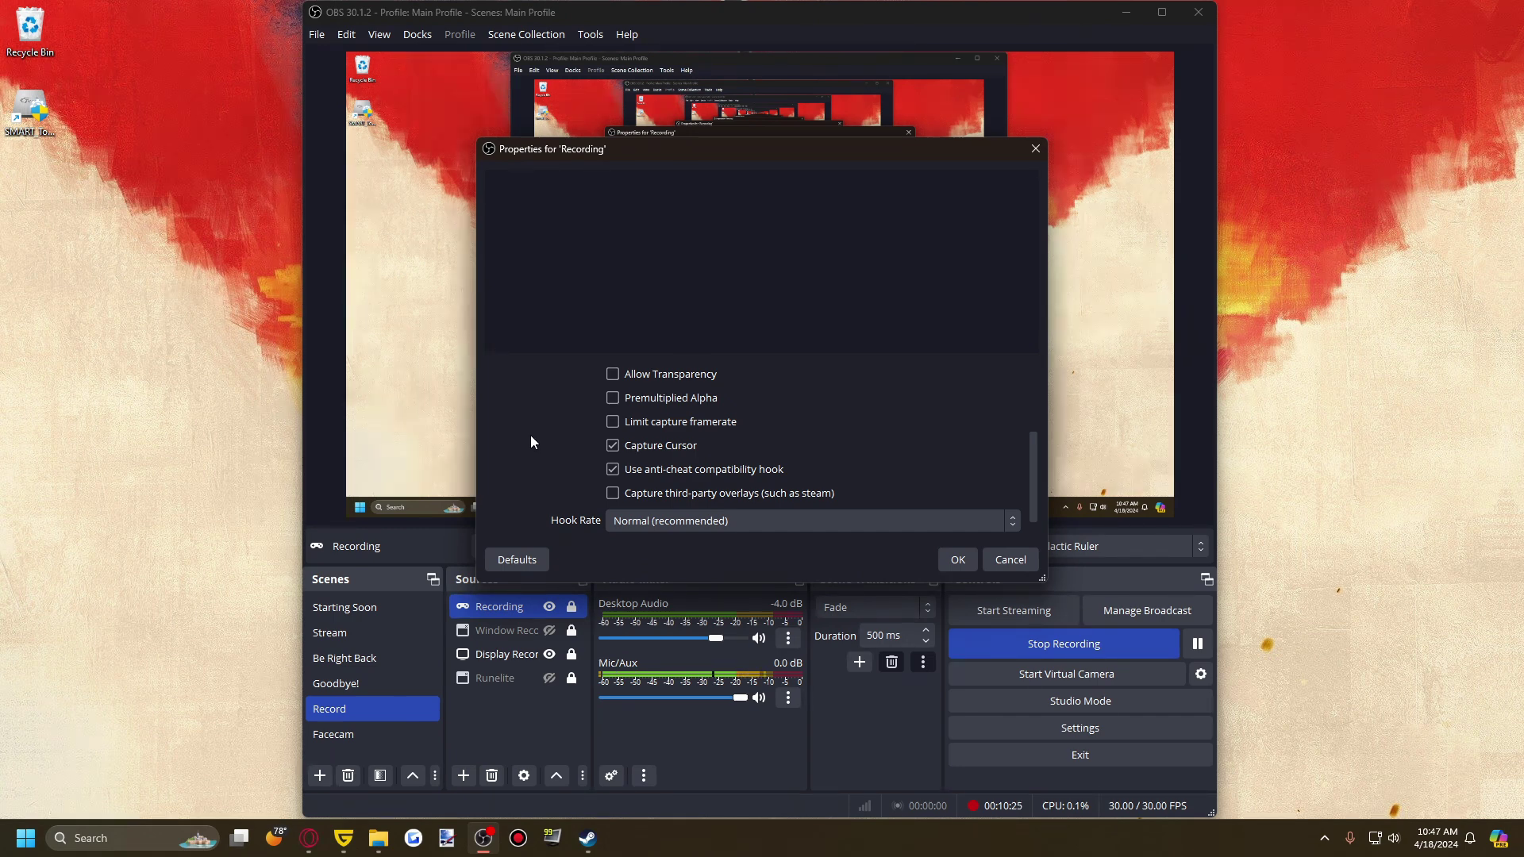
scroll(532, 440, up, 1)
click(936, 522)
scroll(1006, 447, up, 1)
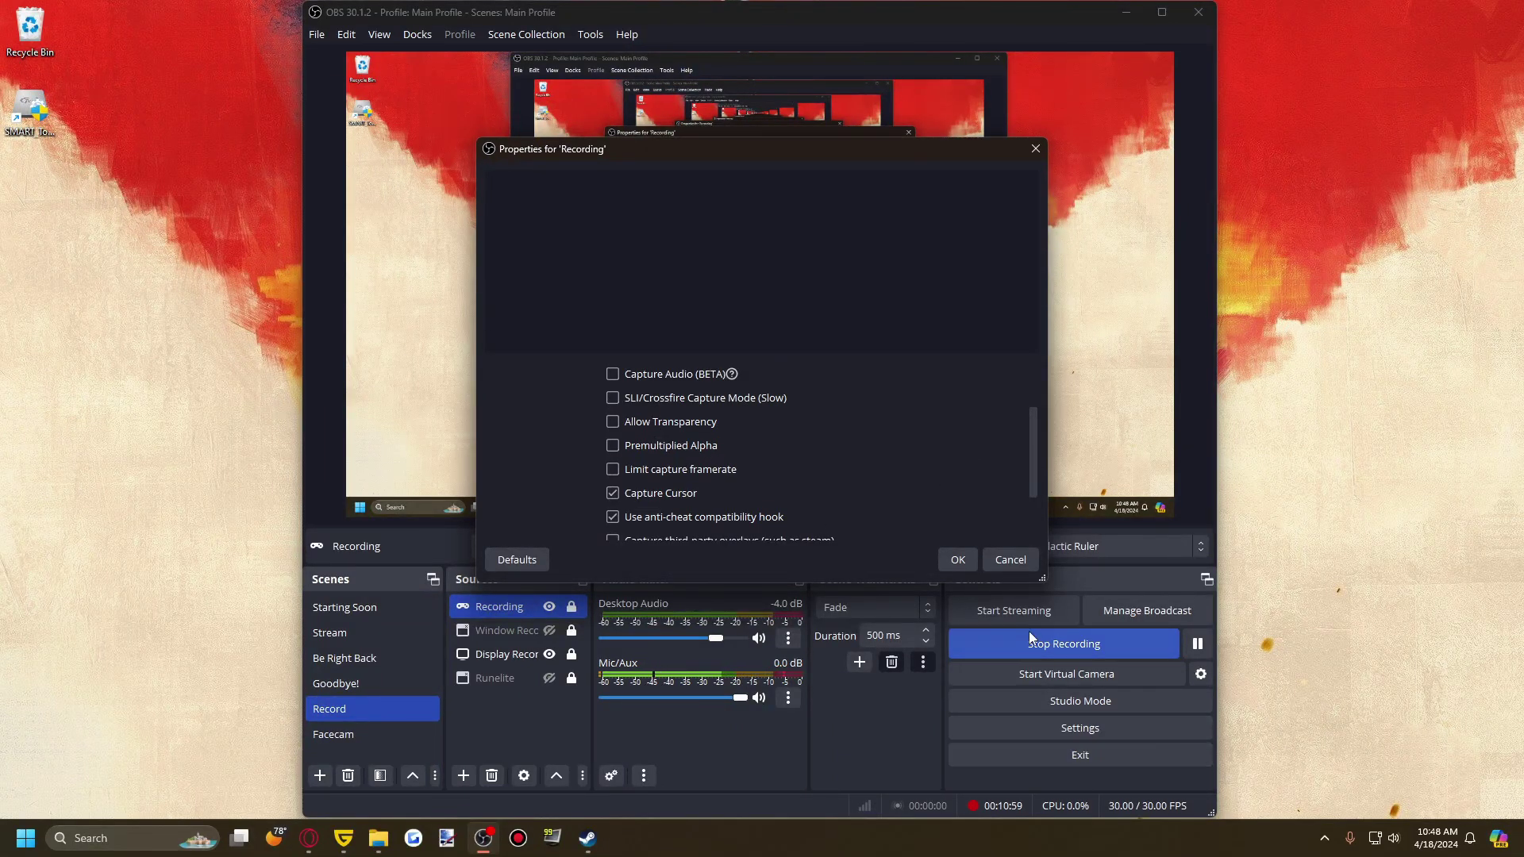
click(1005, 561)
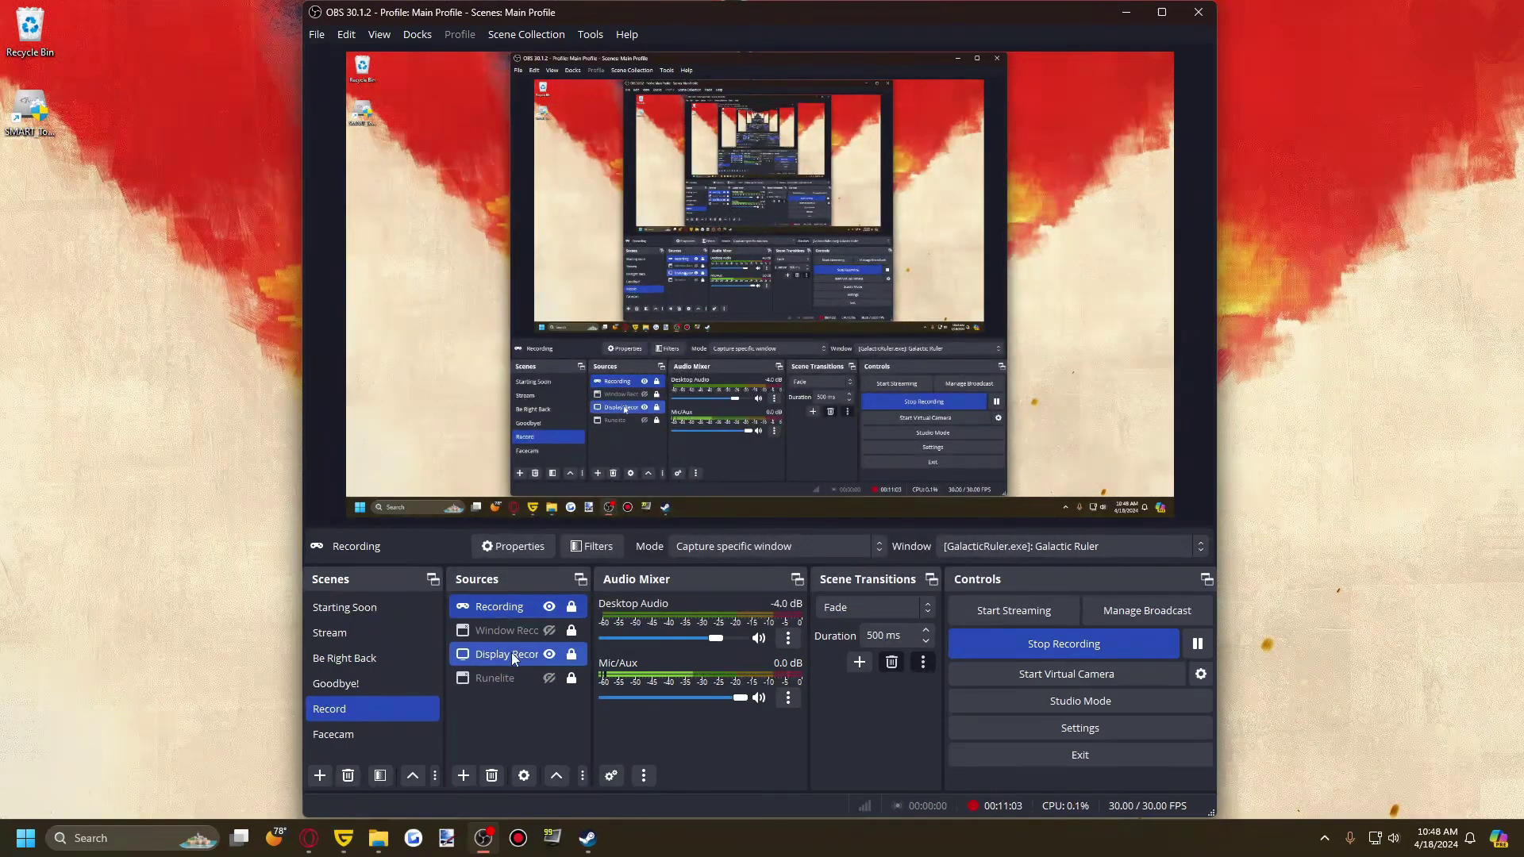
Open the Display Record source's properties, examine its display and capture method choices, and cancel without changes.
click(511, 652)
right_click(511, 653)
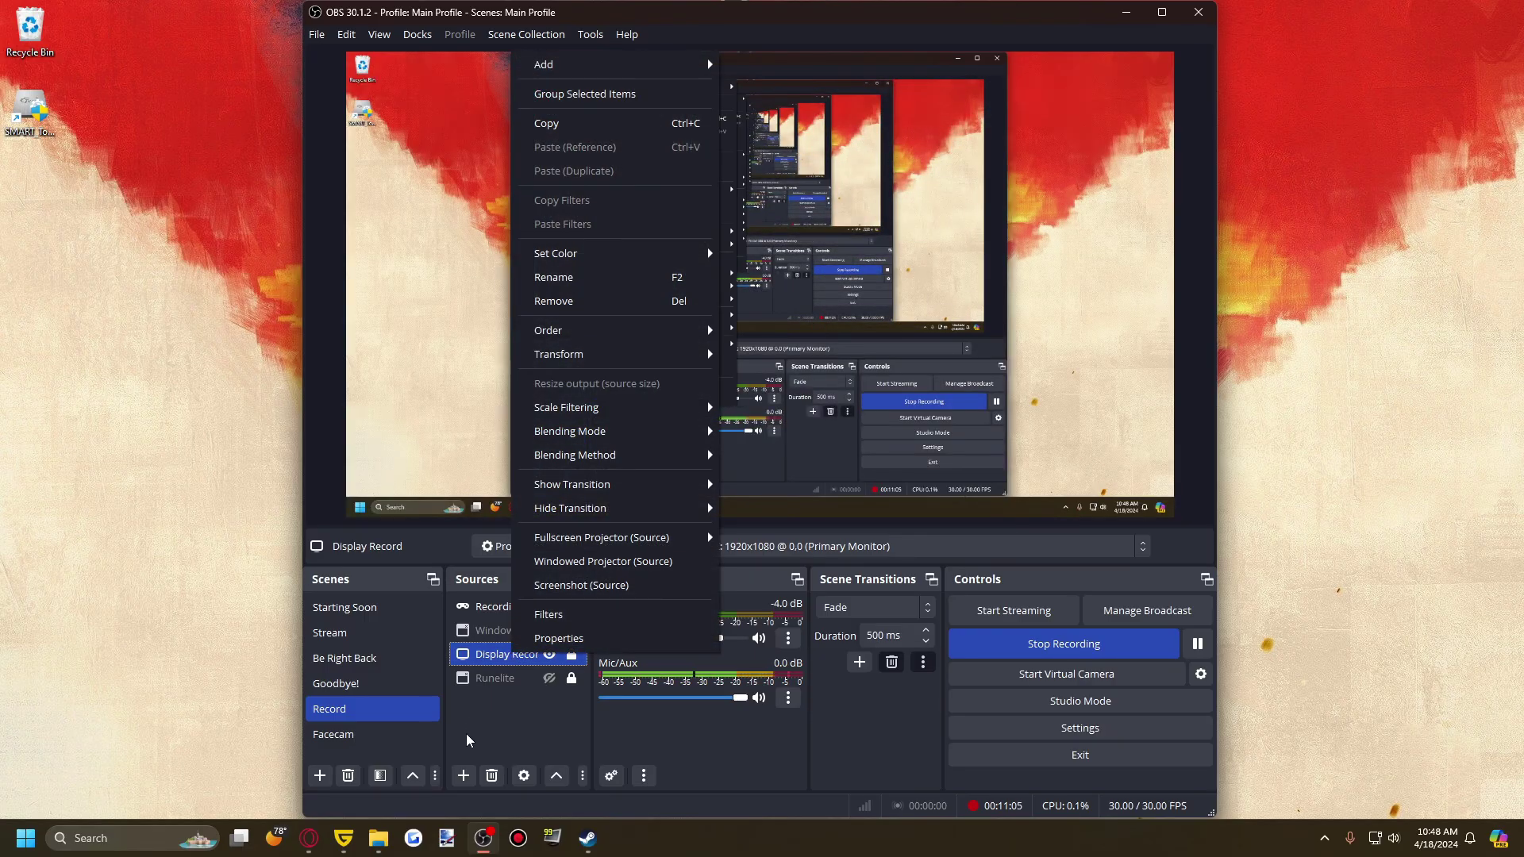
click(558, 638)
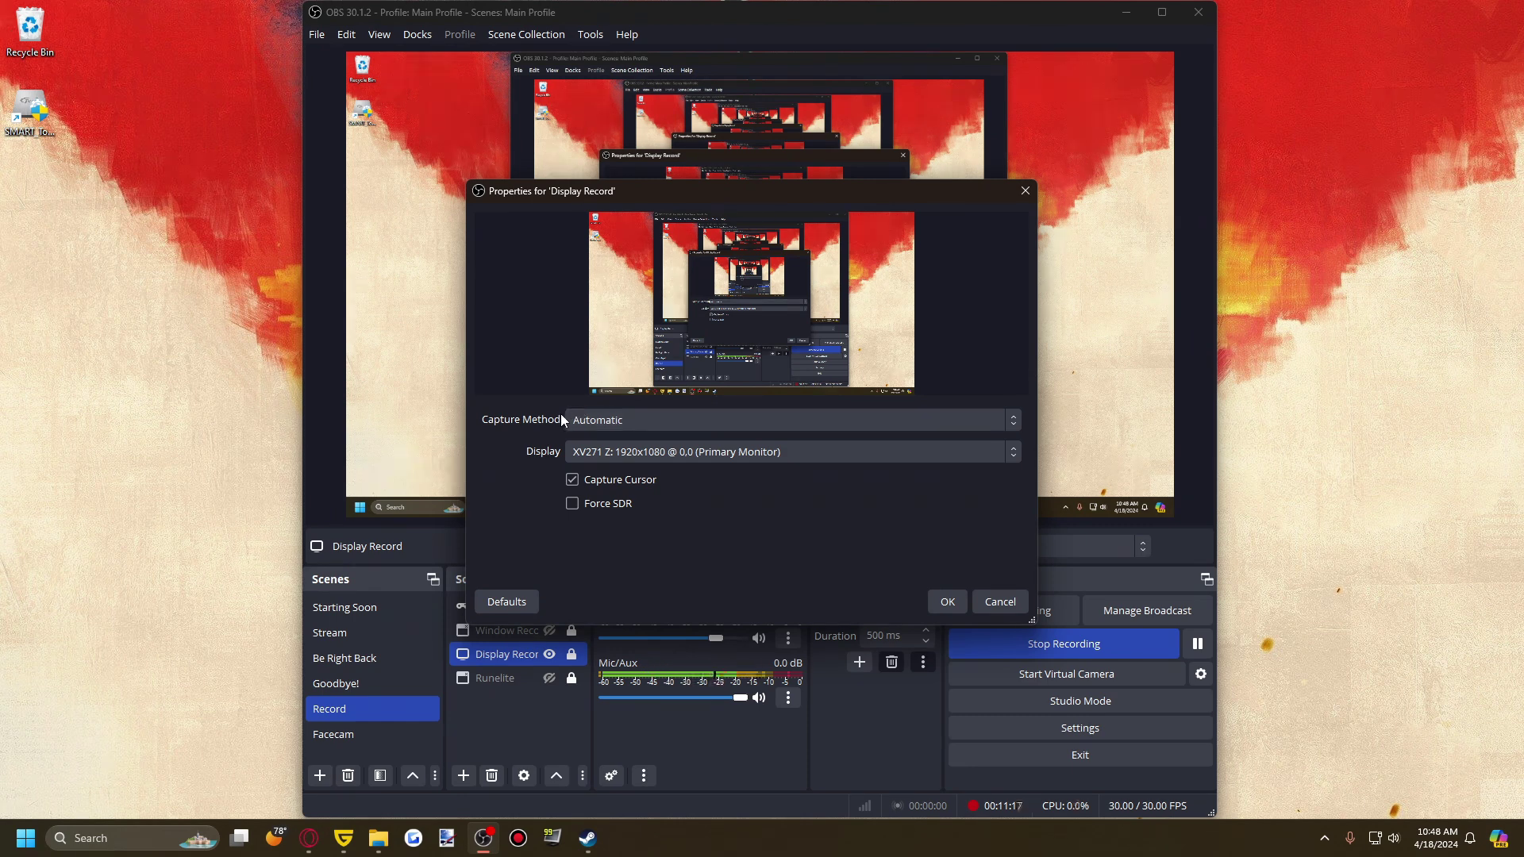
click(625, 453)
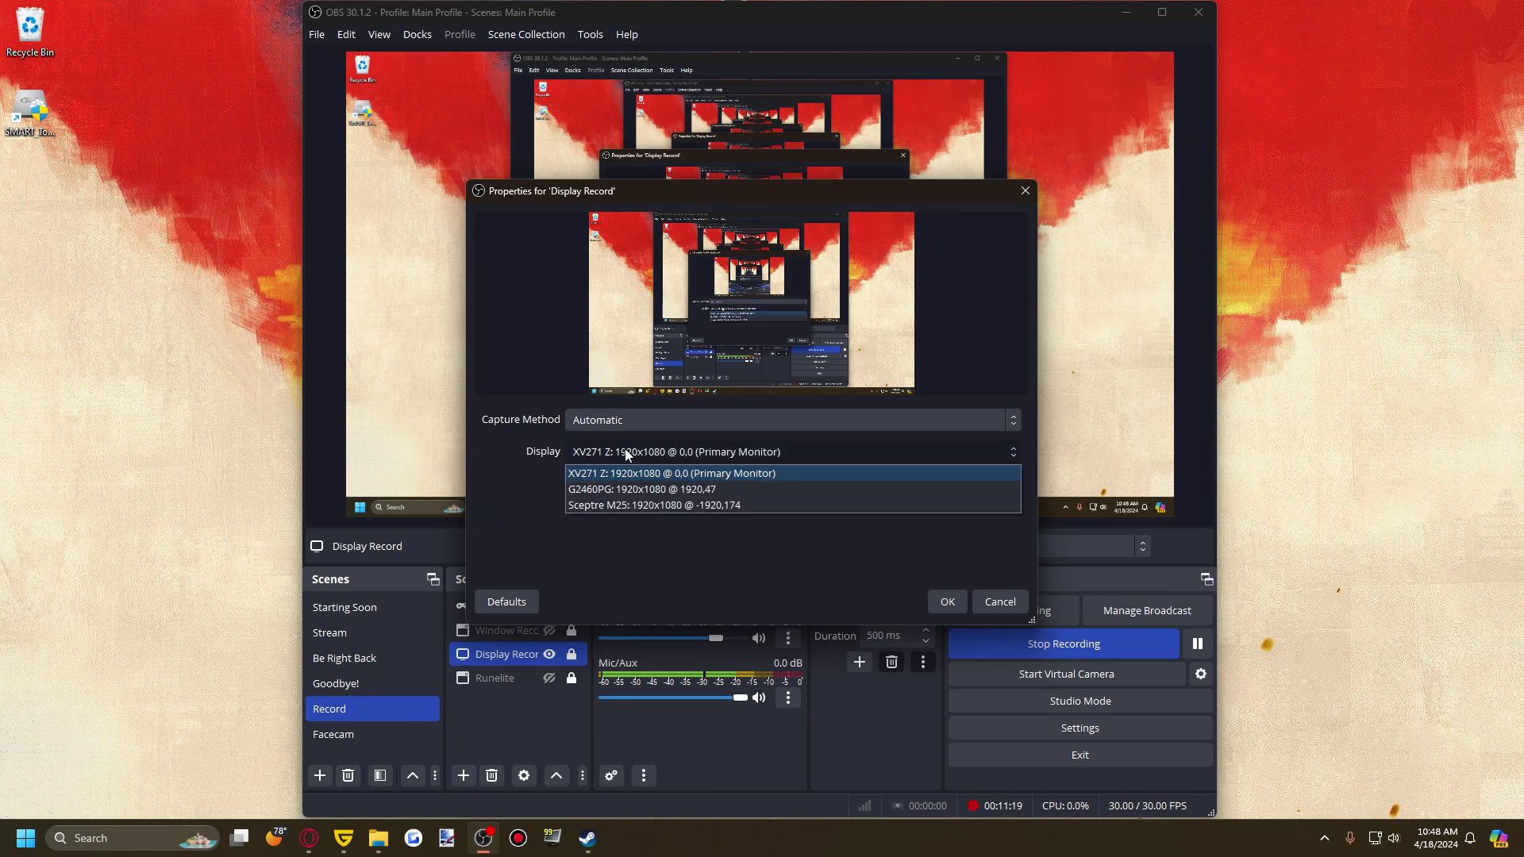
click(625, 453)
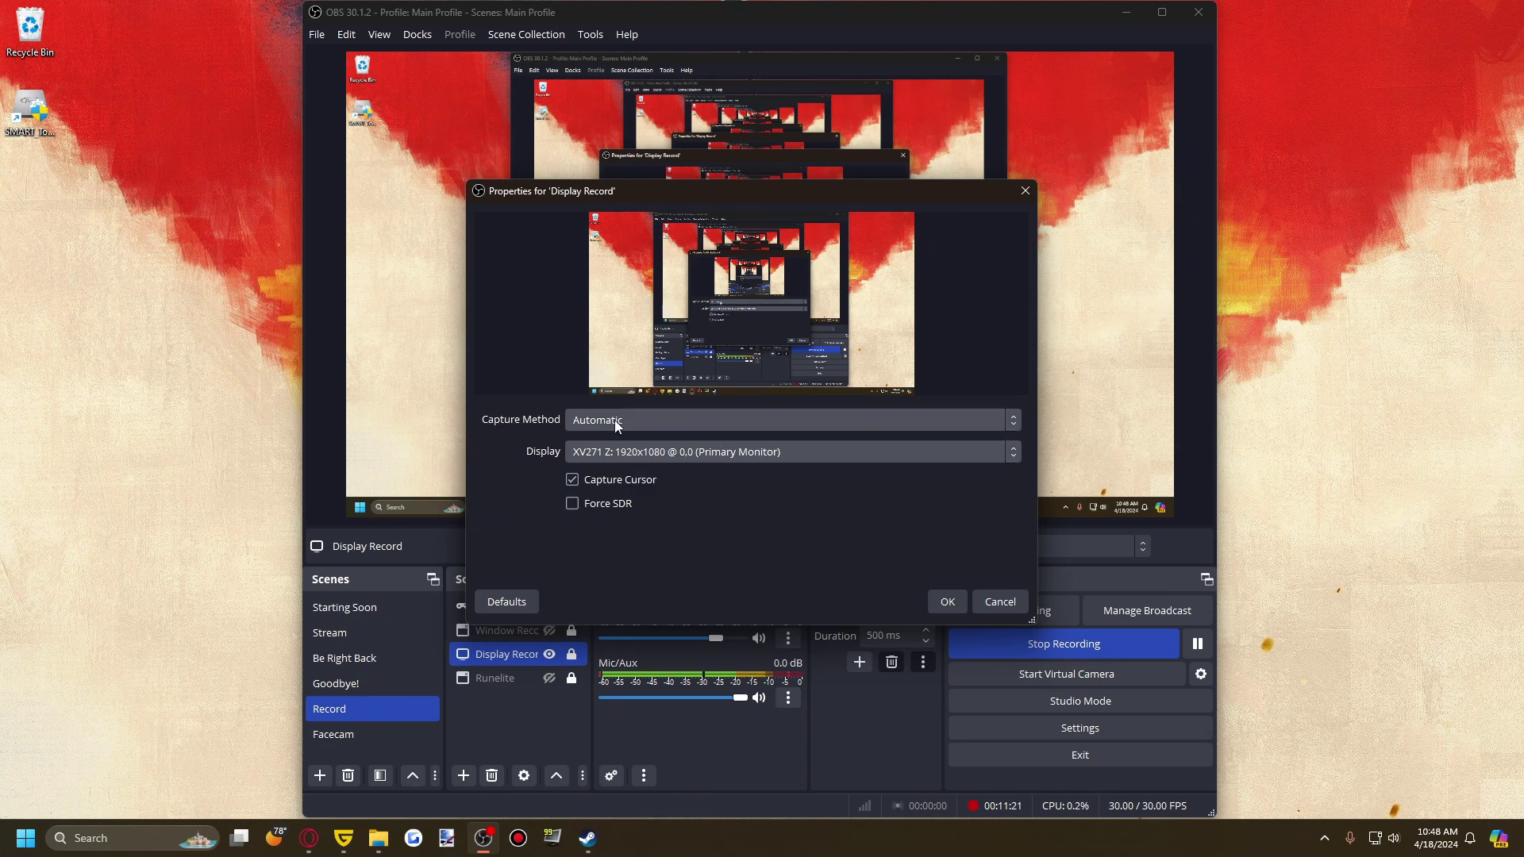
click(616, 423)
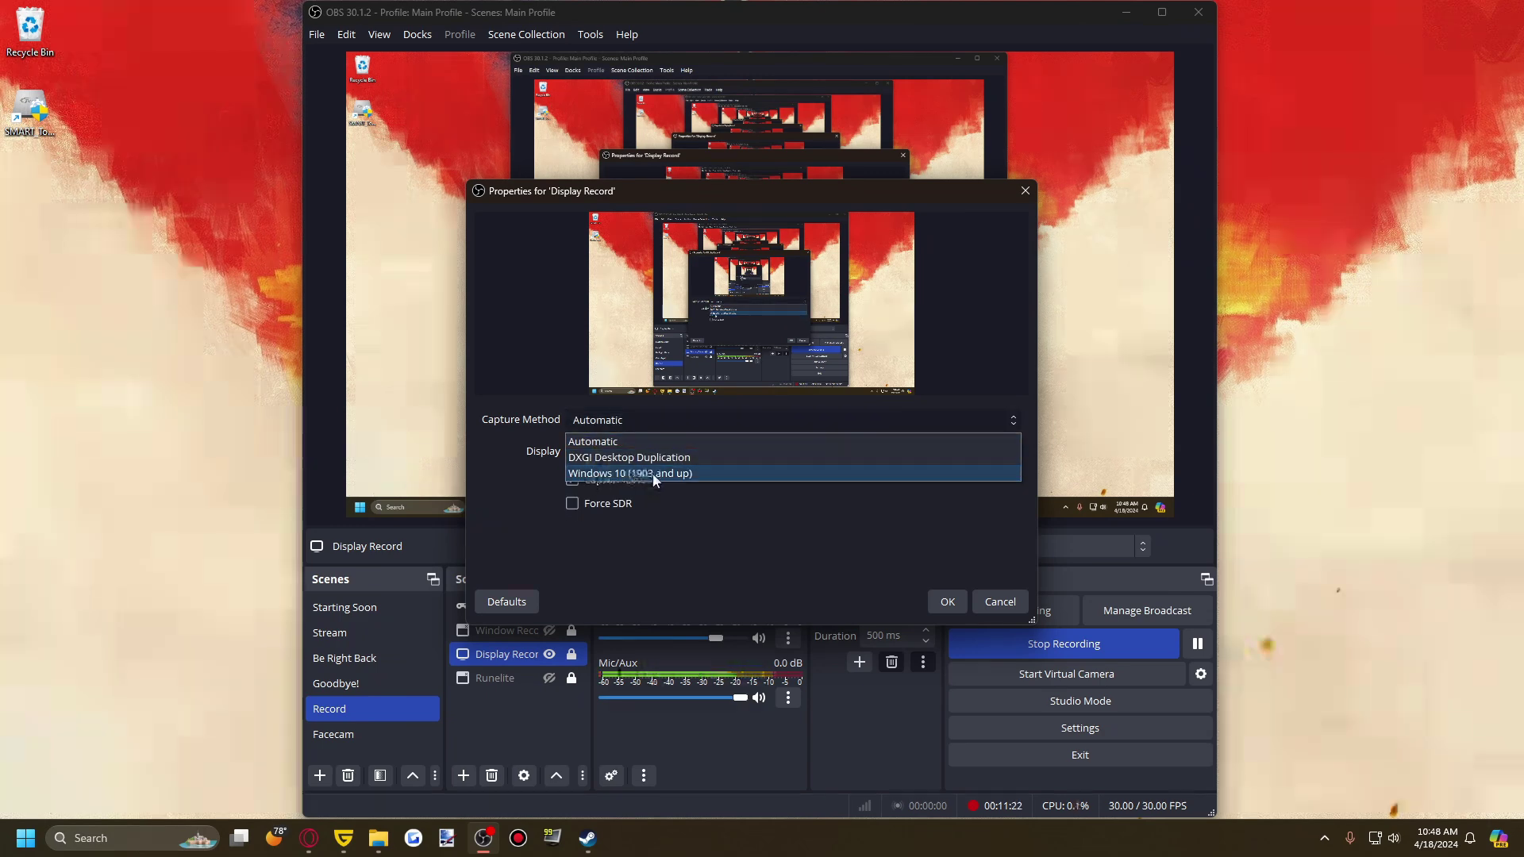
click(603, 442)
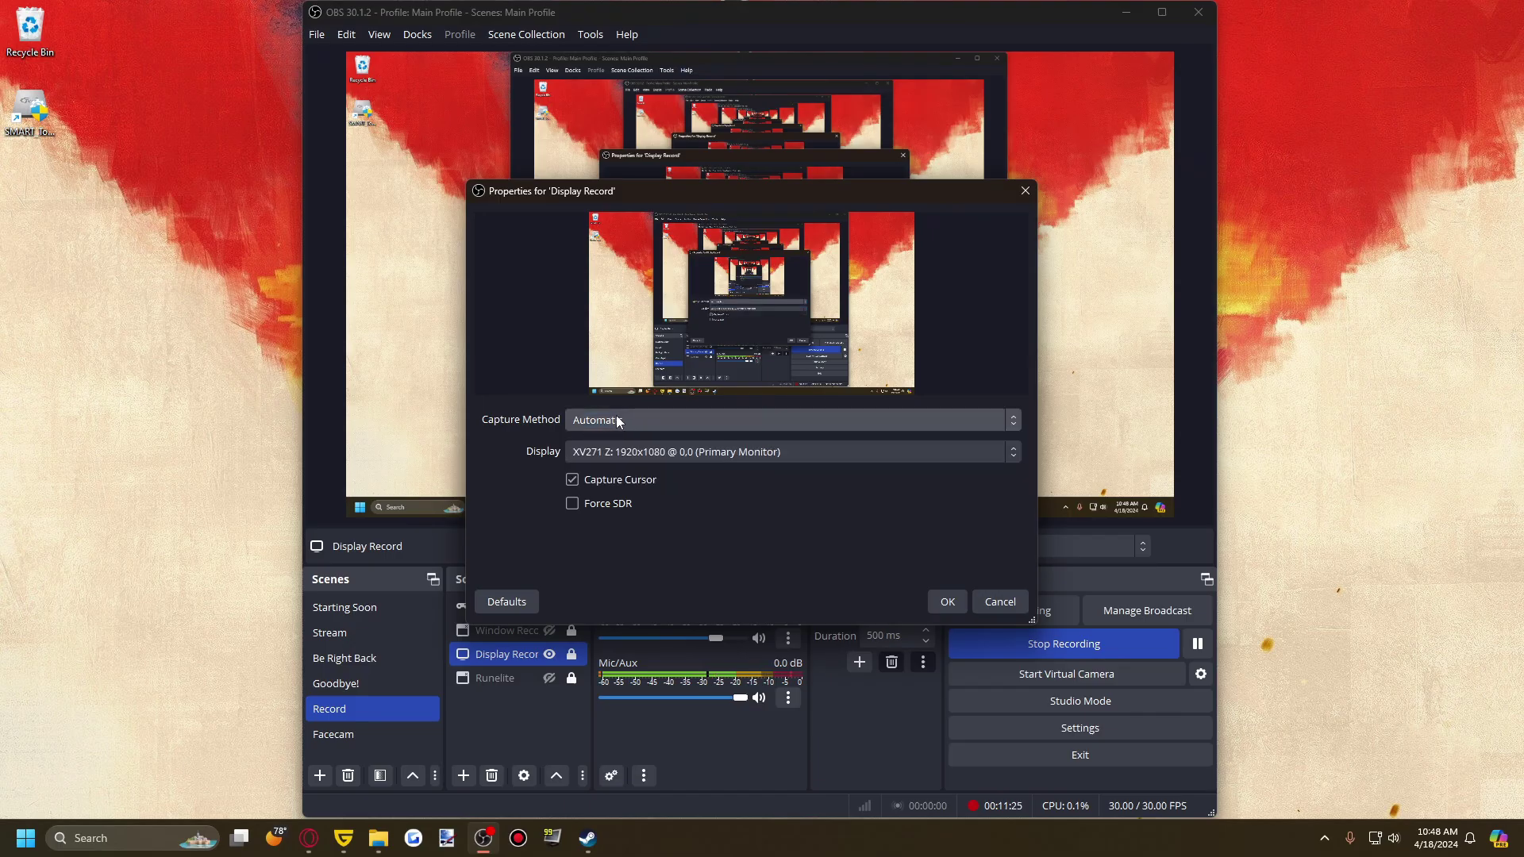
click(998, 605)
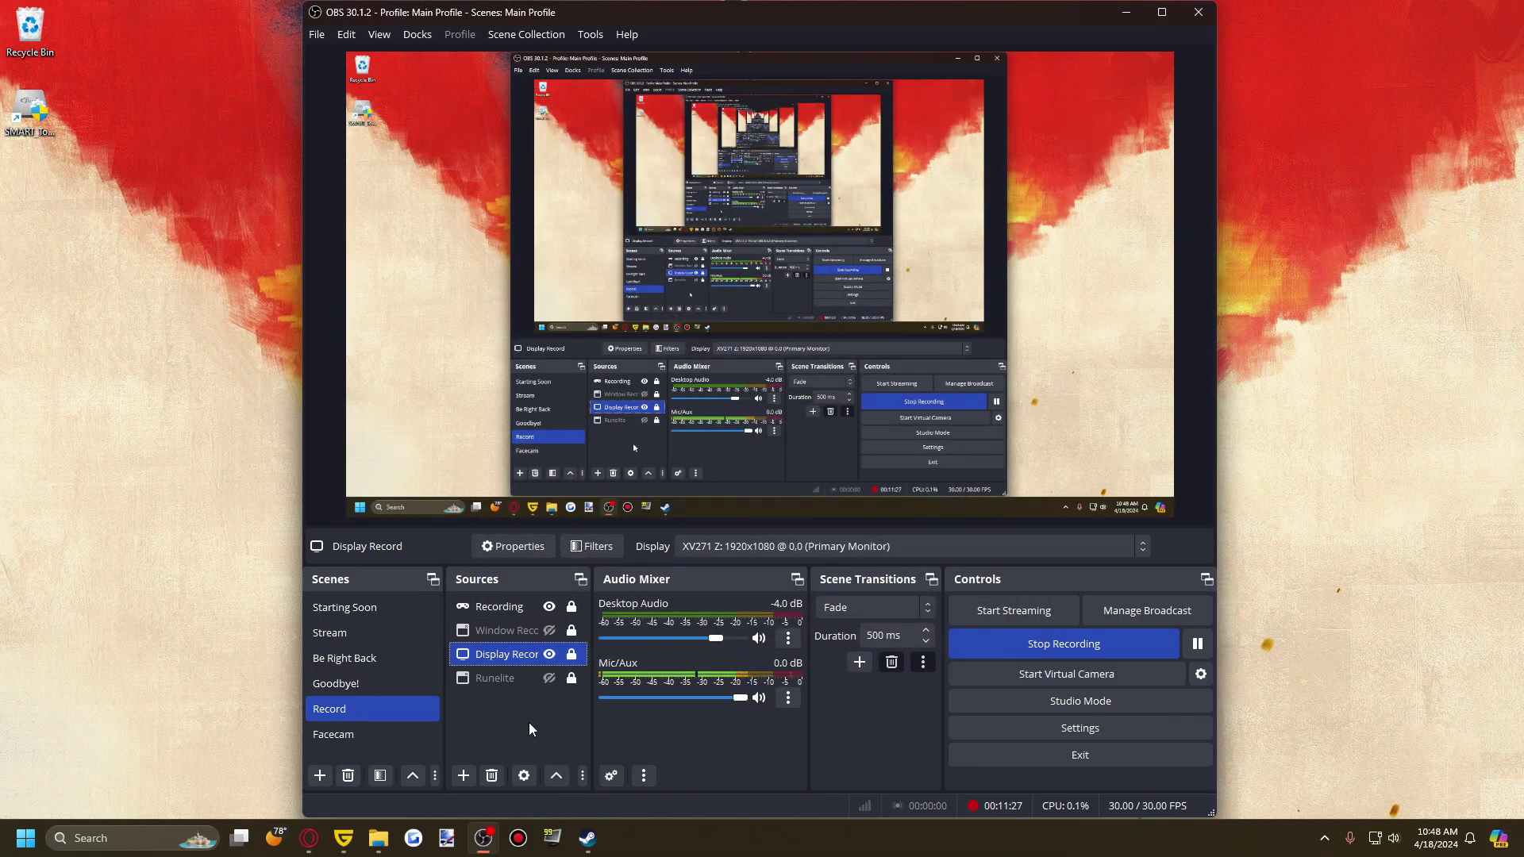
Open the Window Record source's properties, examine the windows available for capture and the other capture options, and cancel without changes.
click(507, 632)
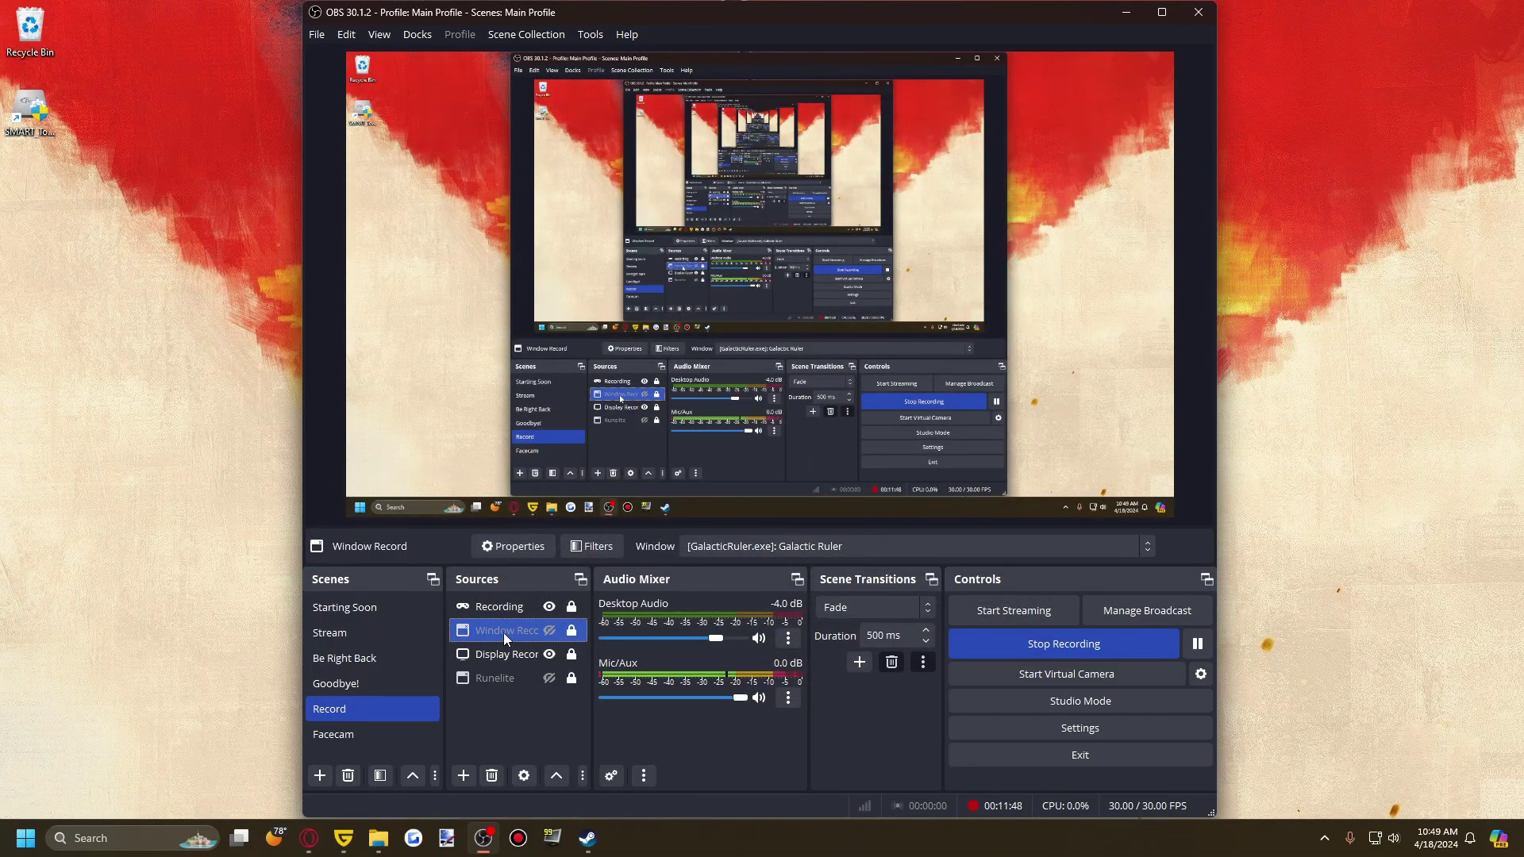
right_click(503, 631)
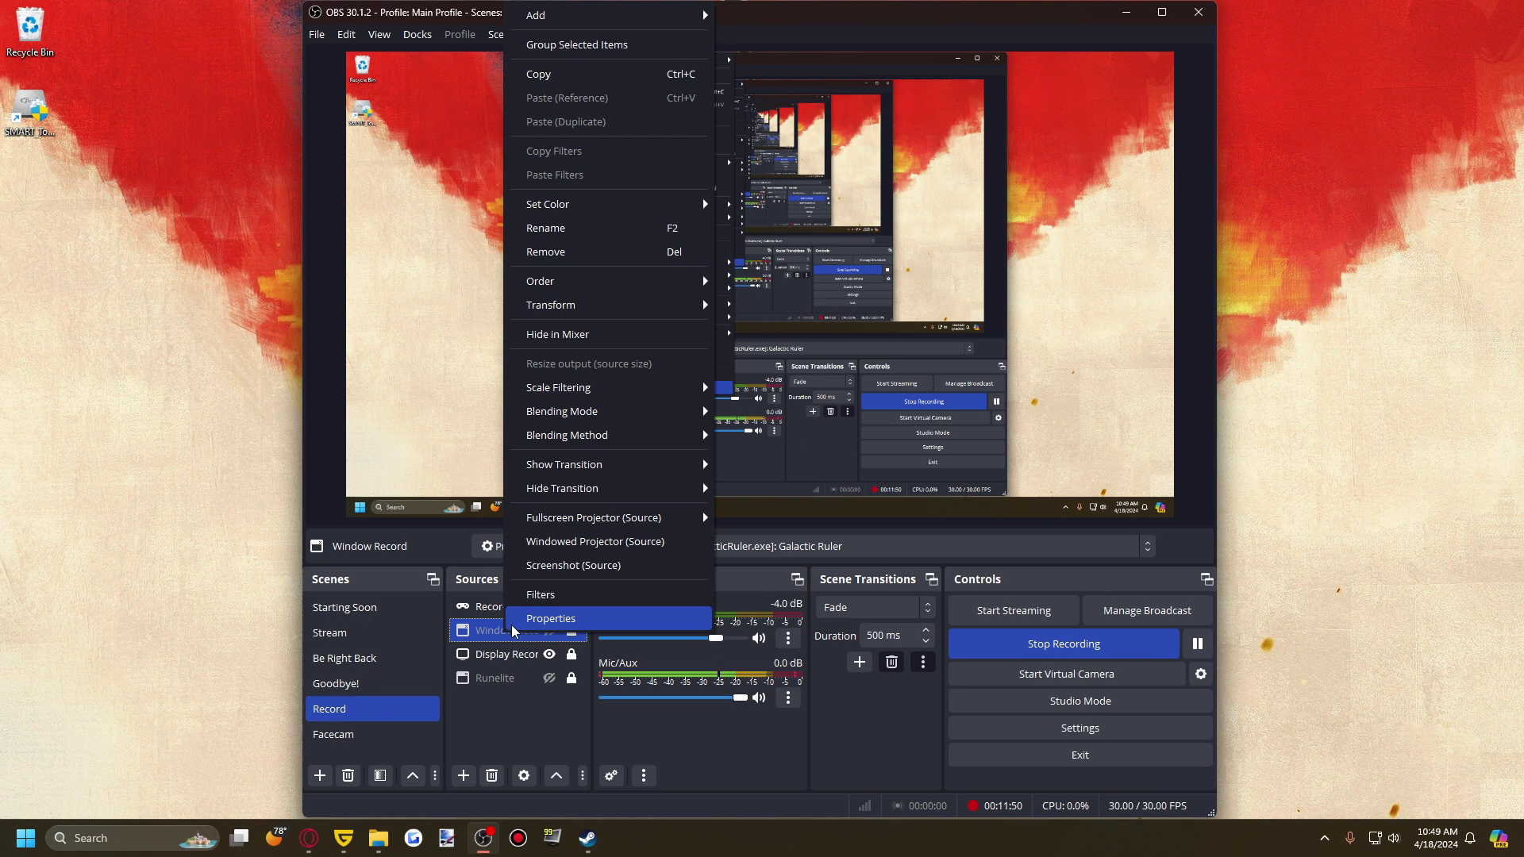
click(550, 618)
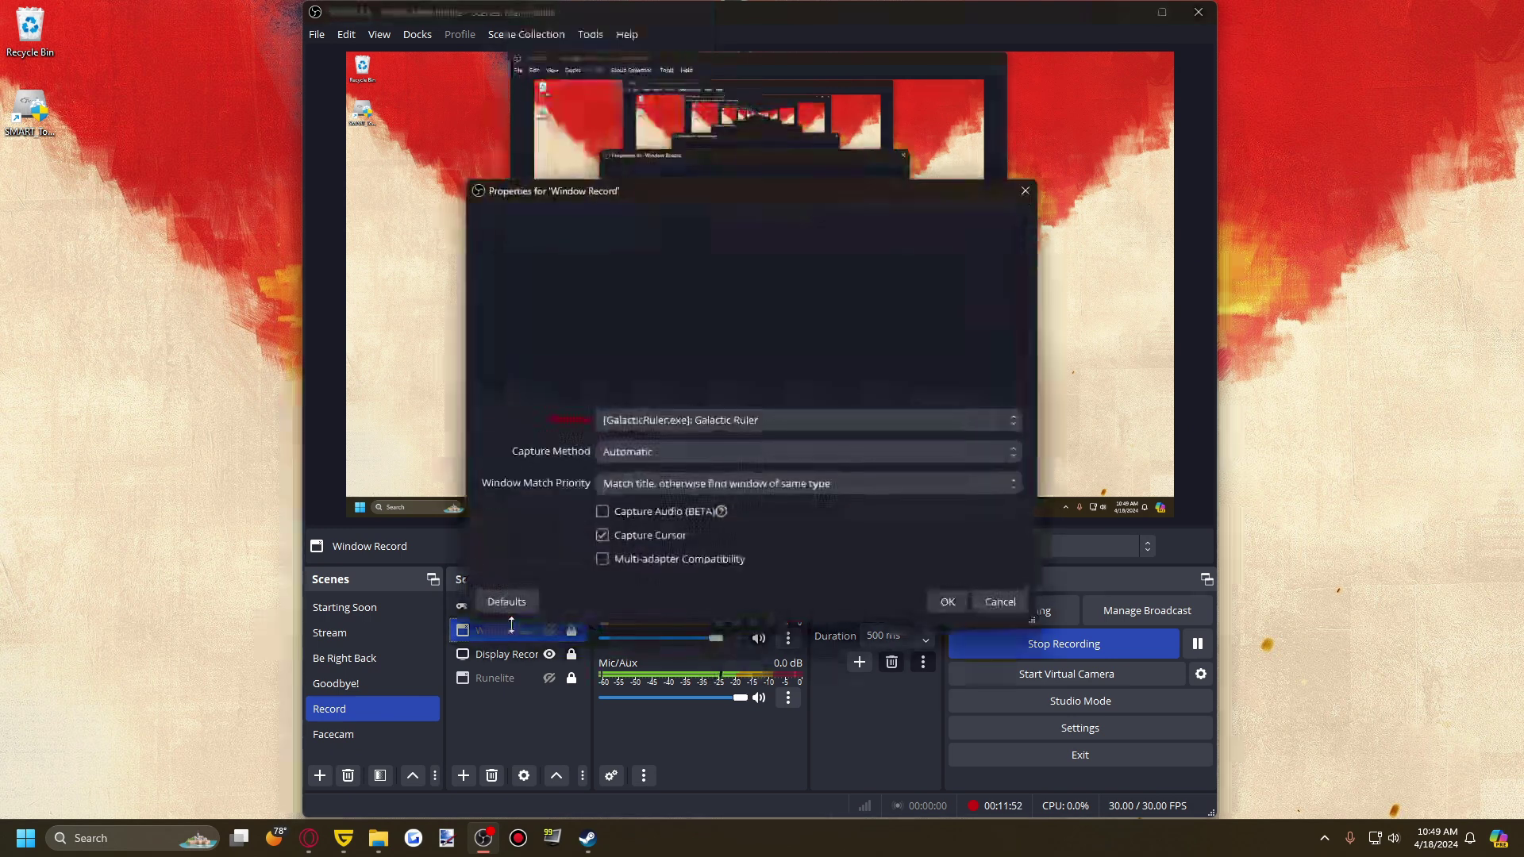
click(656, 418)
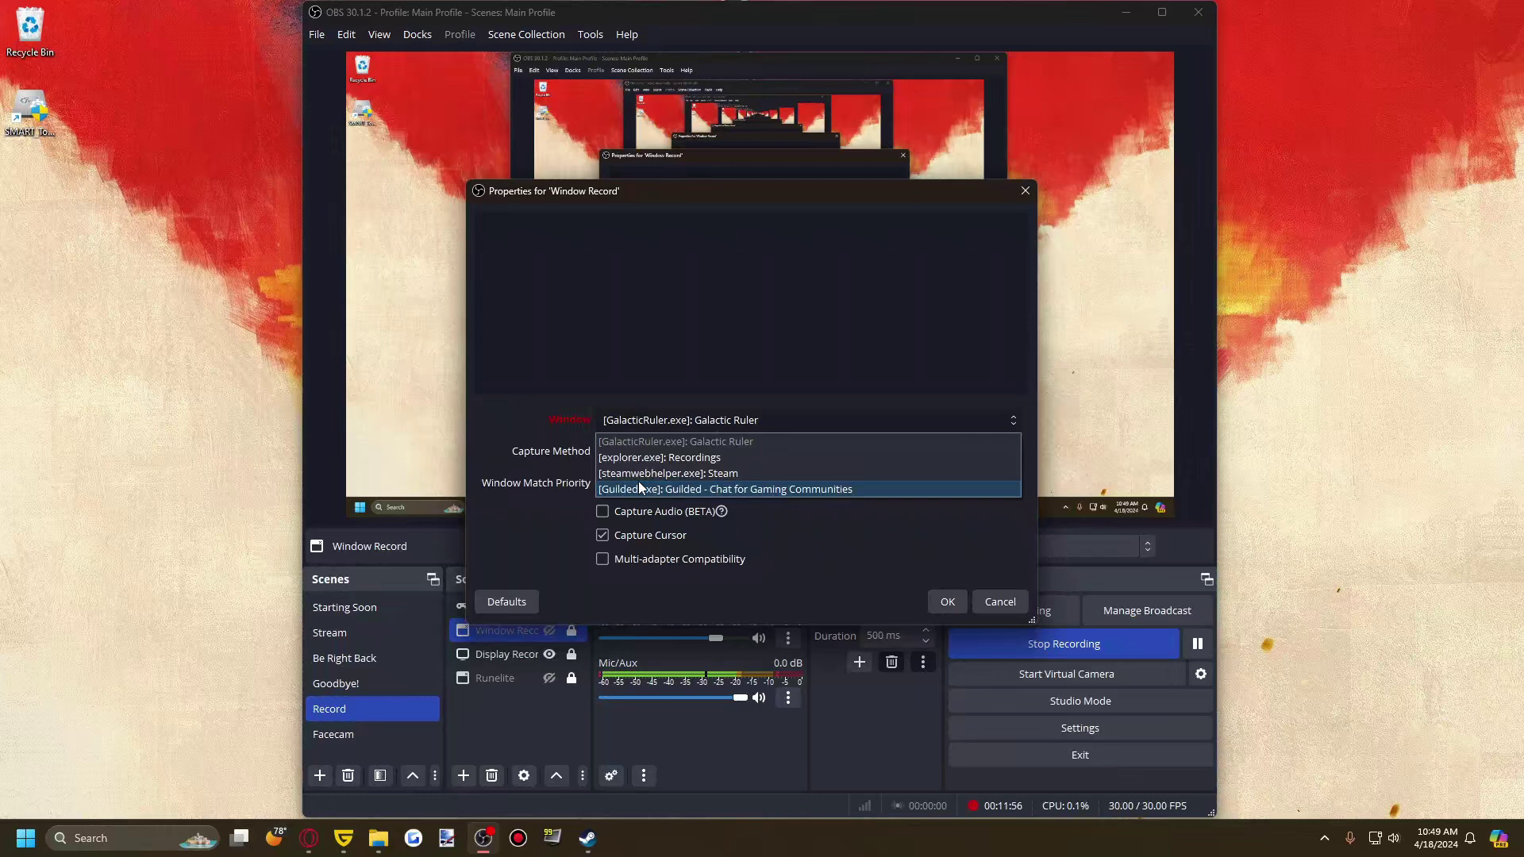
click(667, 419)
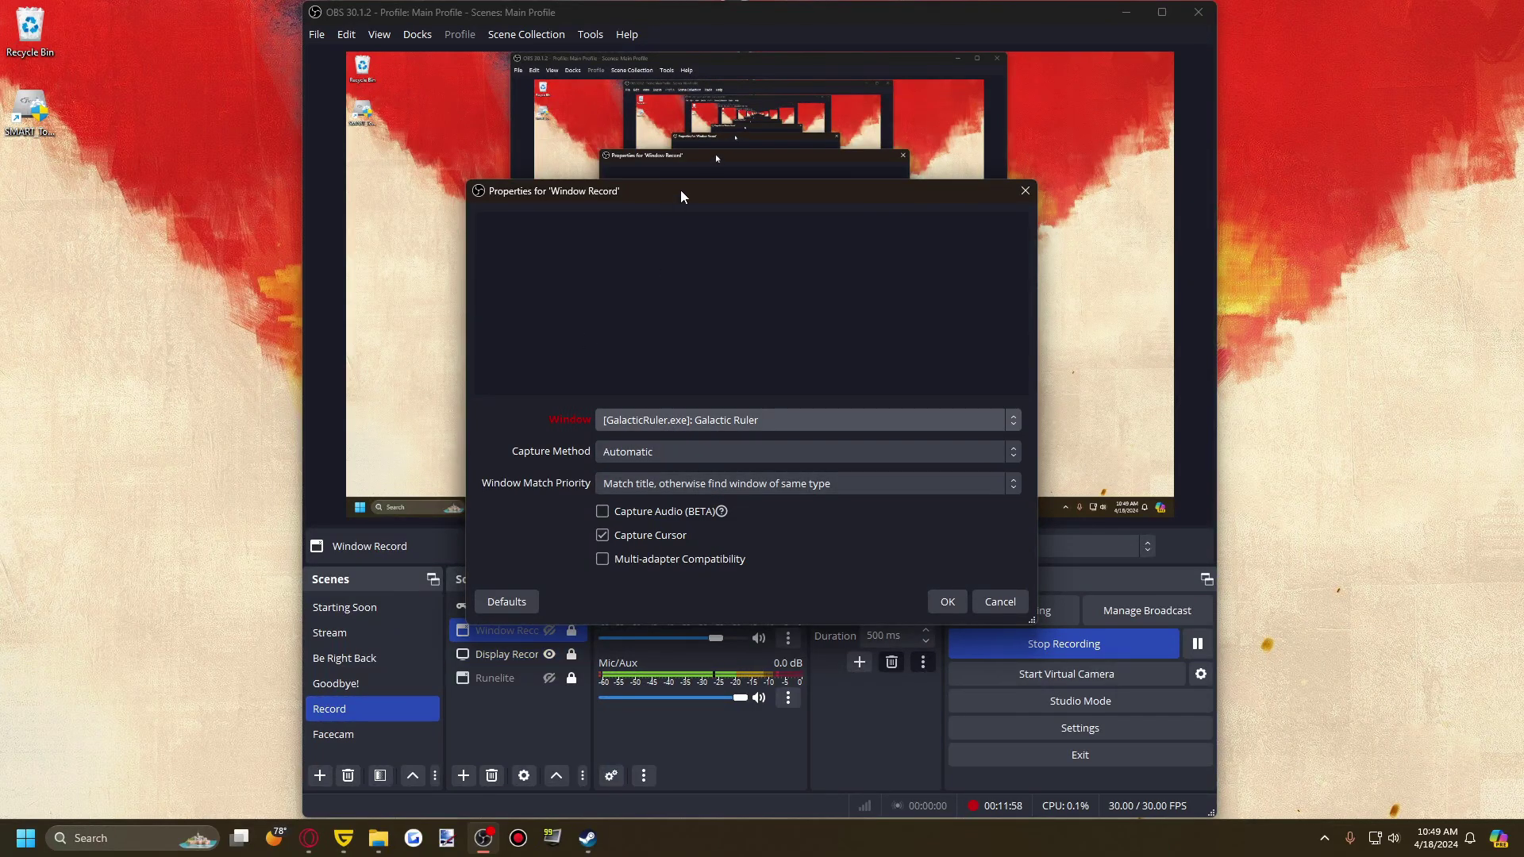
mouse_move(680, 196)
mouse_down()
mouse_move(671, 119)
mouse_move(710, 179)
mouse_move(708, 209)
mouse_up()
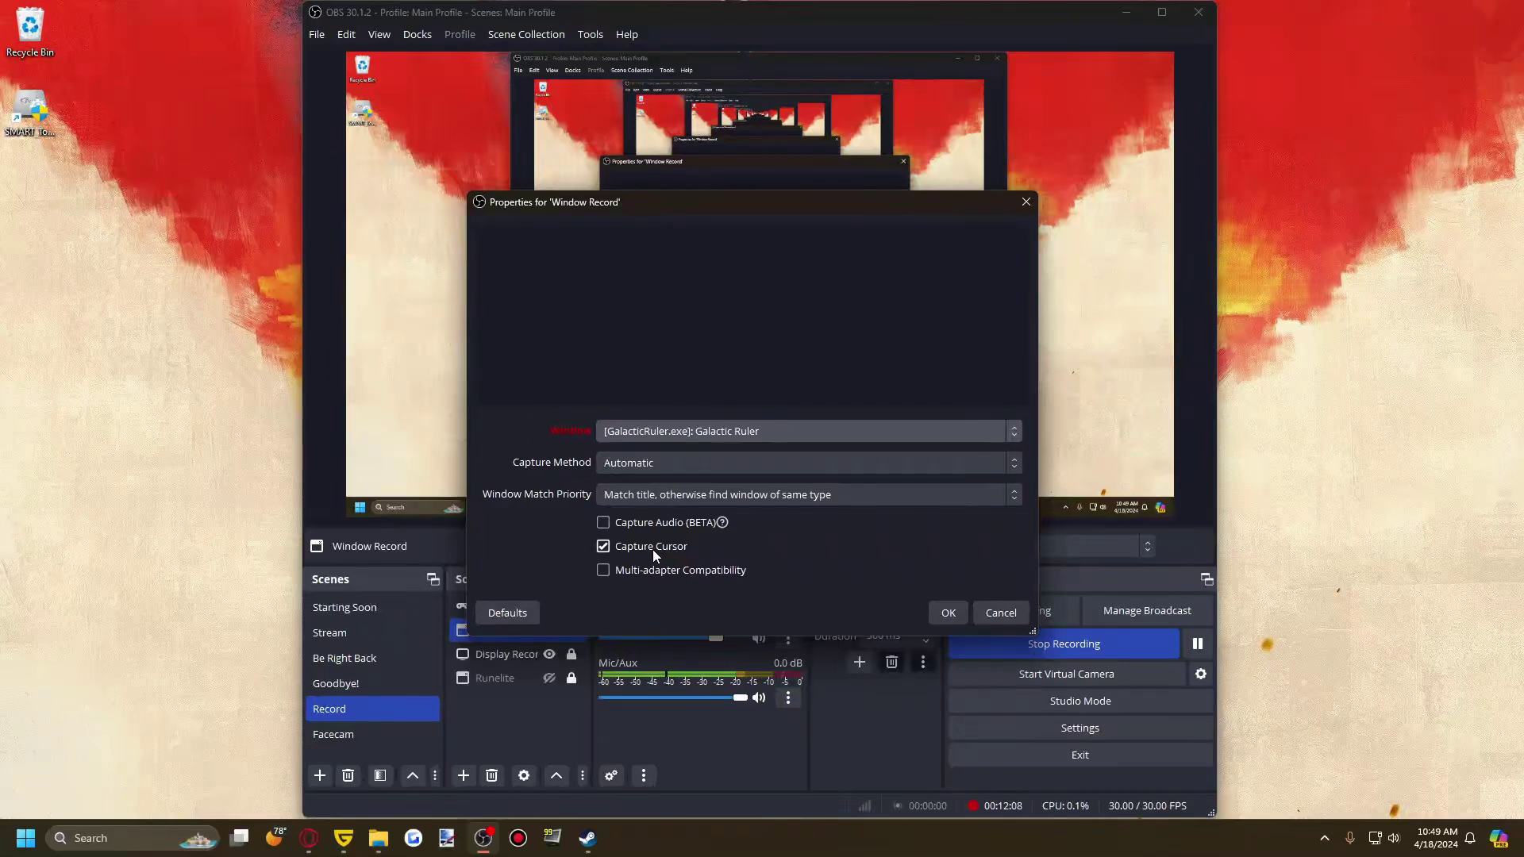
click(669, 430)
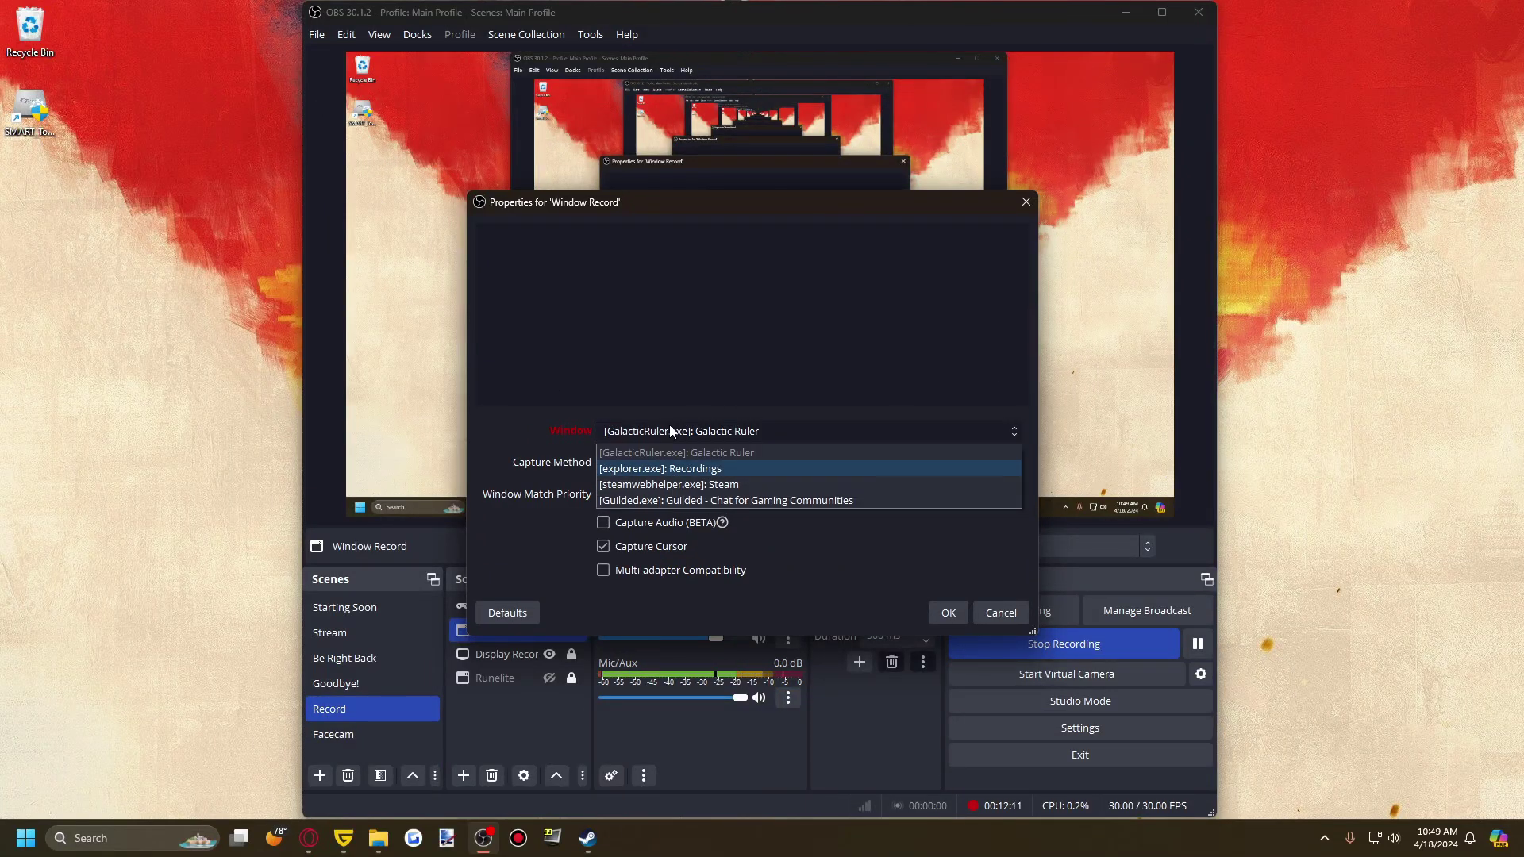
click(745, 244)
drag(730, 208, 751, 91)
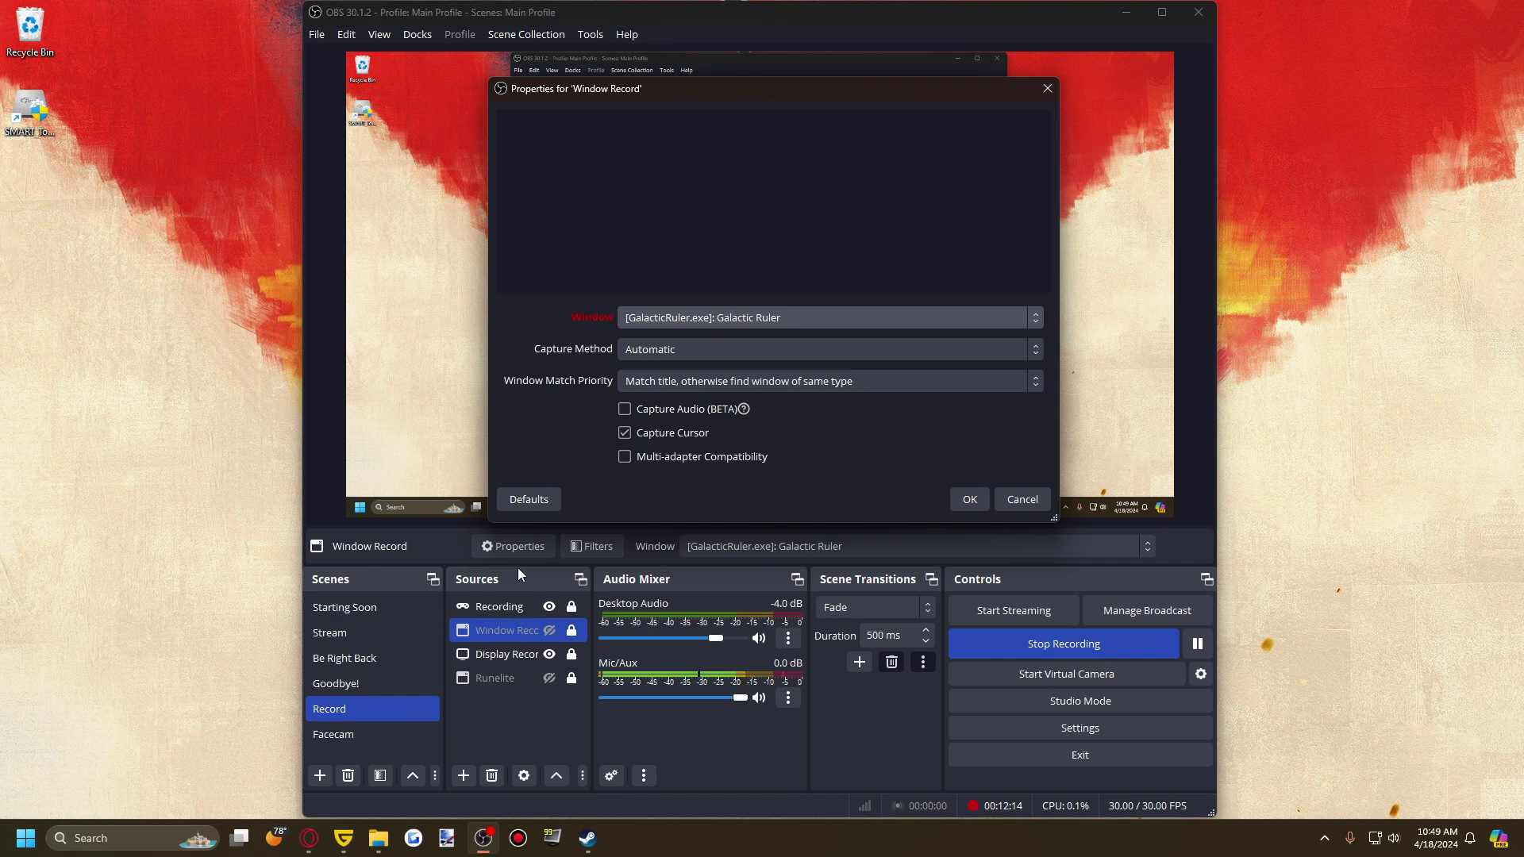
click(762, 313)
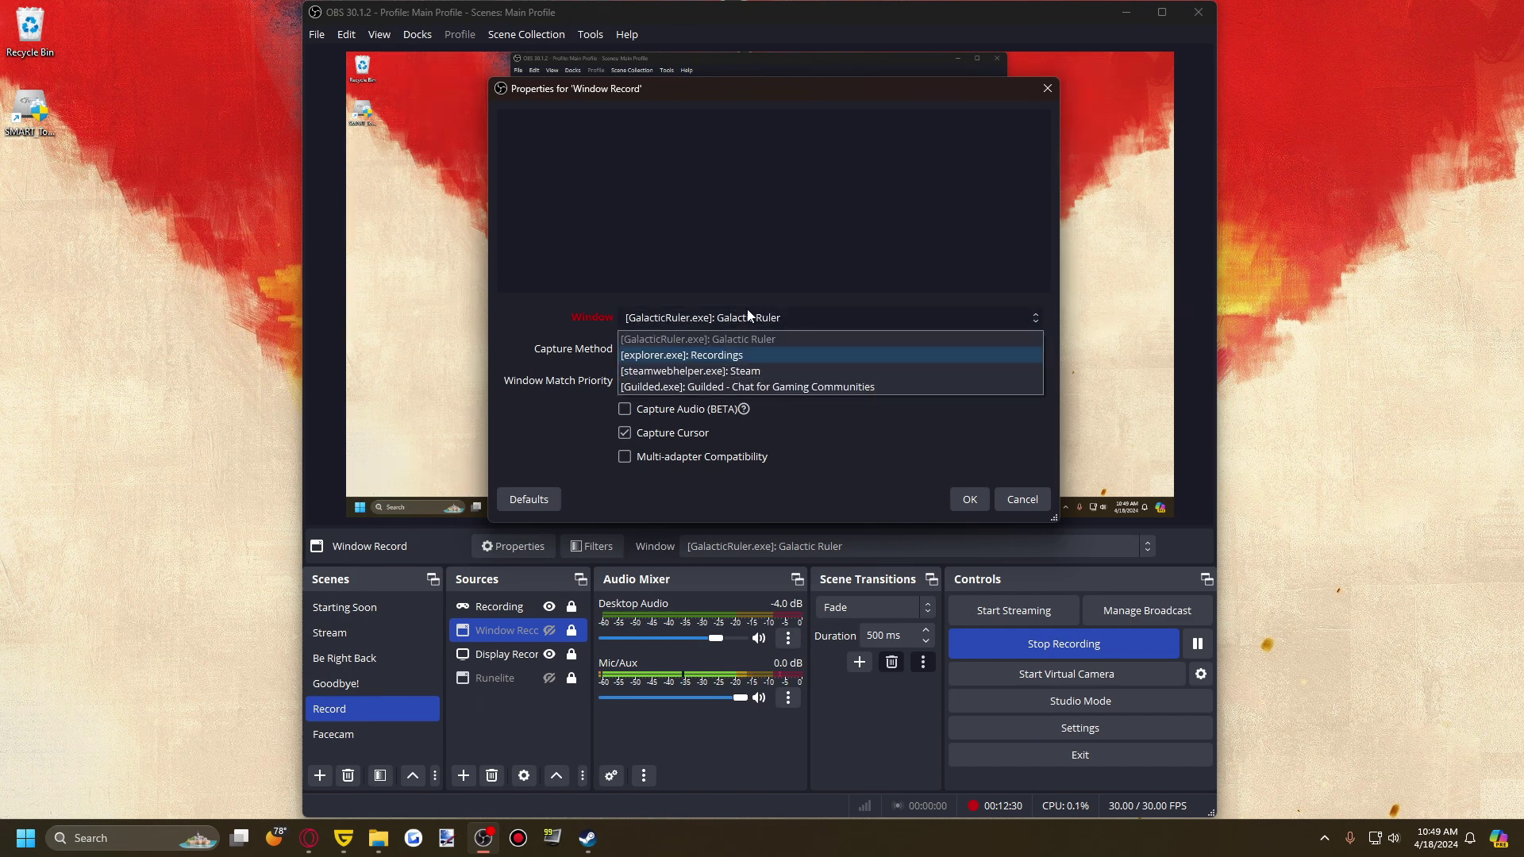
click(1032, 502)
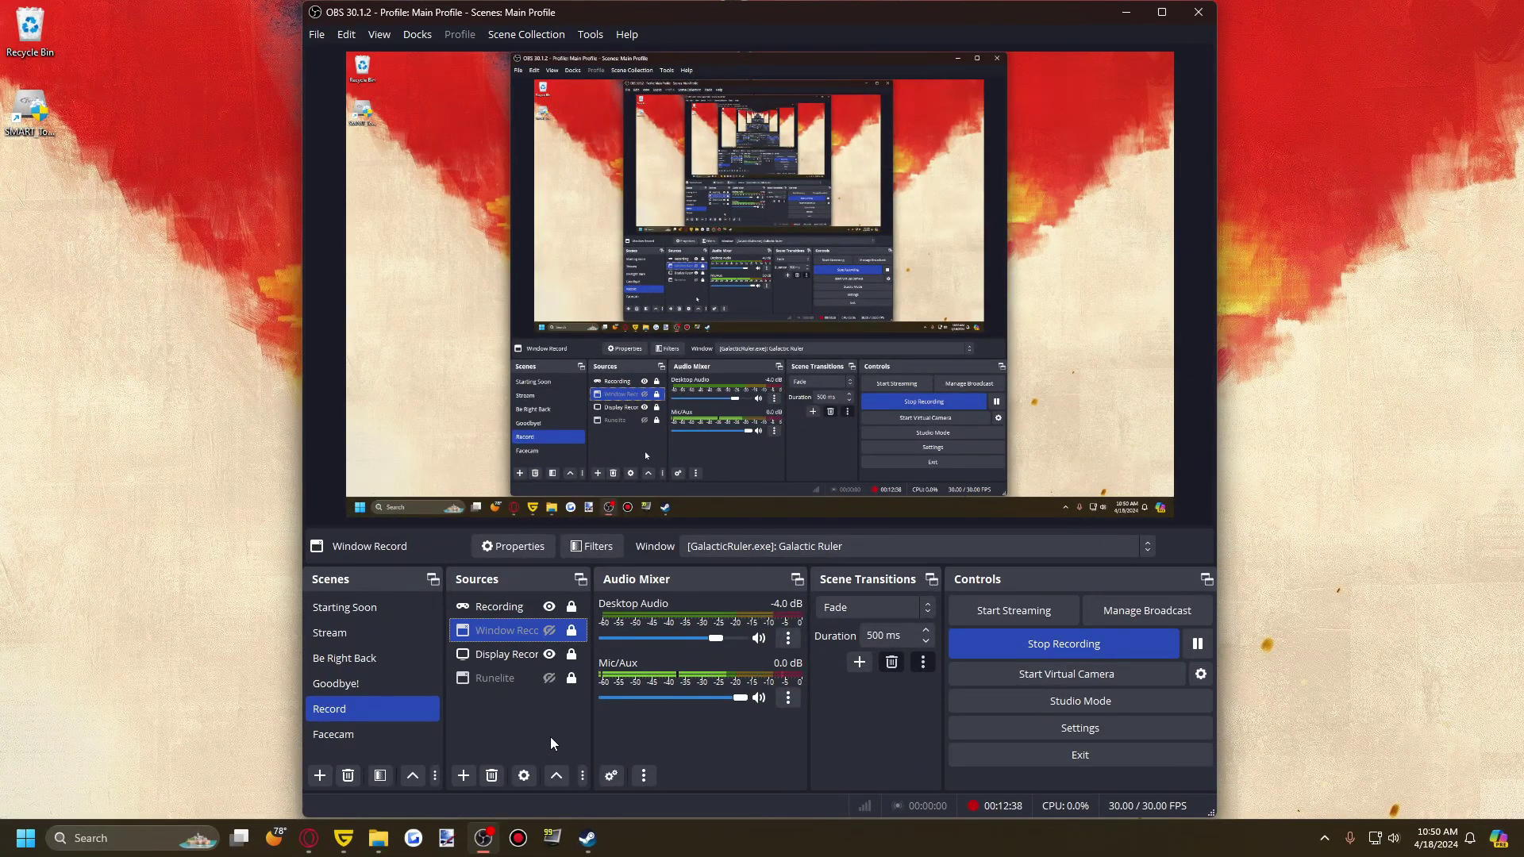
Review the source types that can be added to the Record scene once more, without adding one, and leave no source selected.
right_click(541, 732)
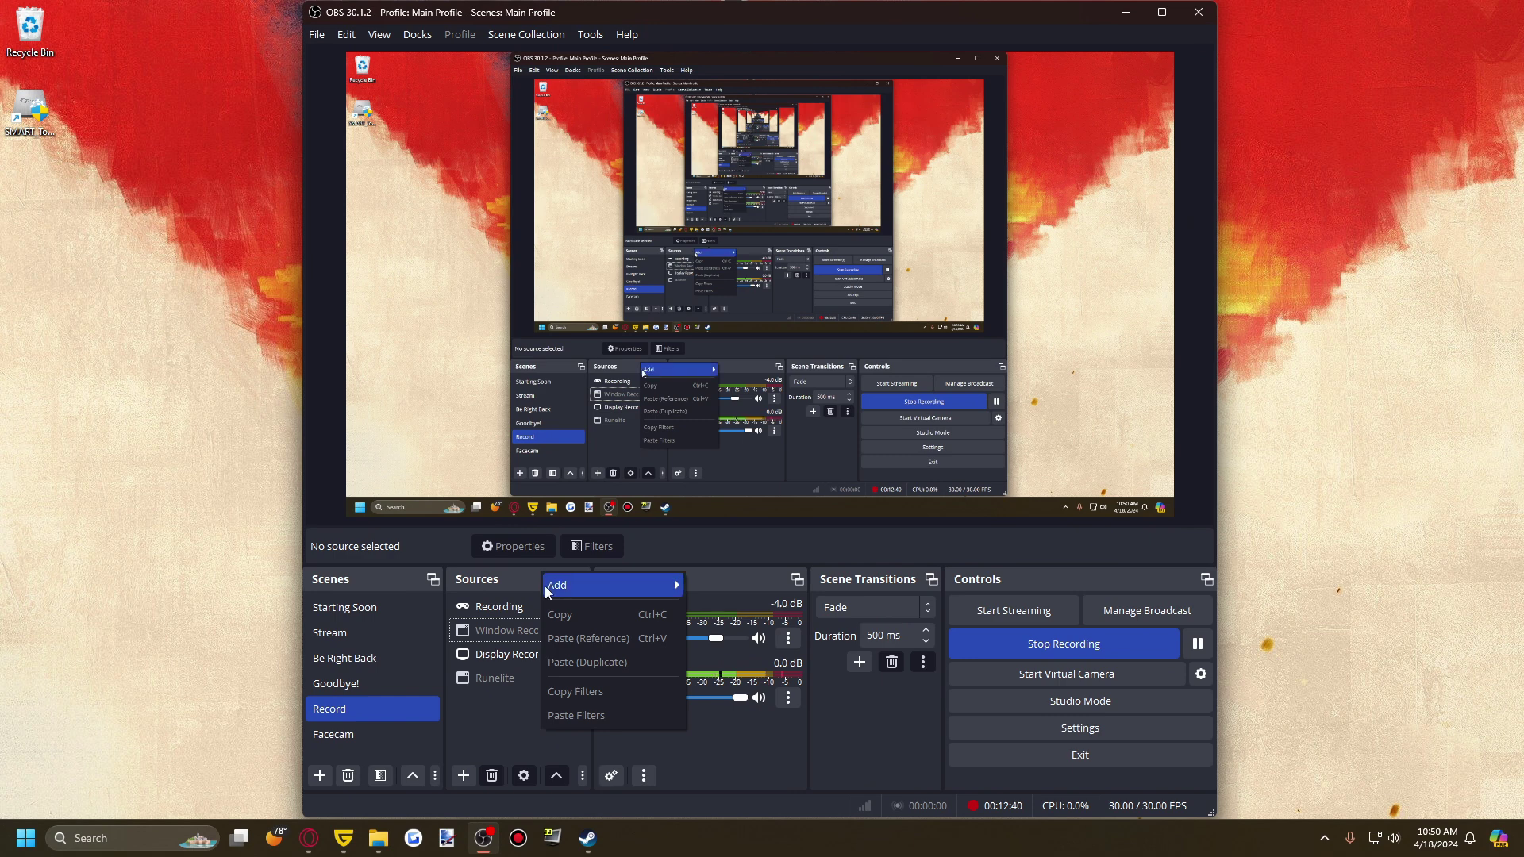
mouse_move(544, 586)
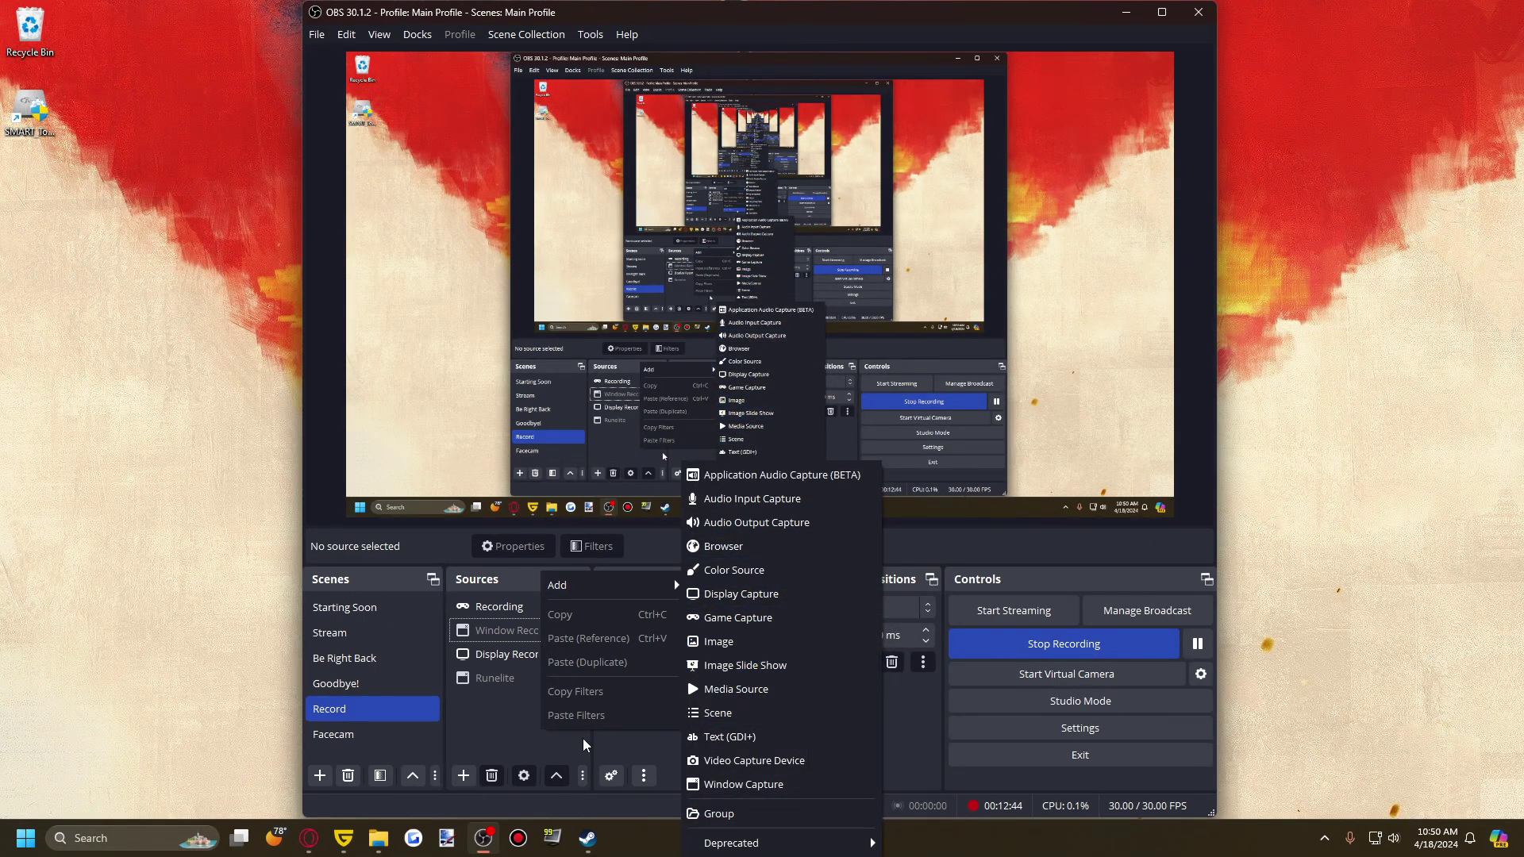
click(482, 751)
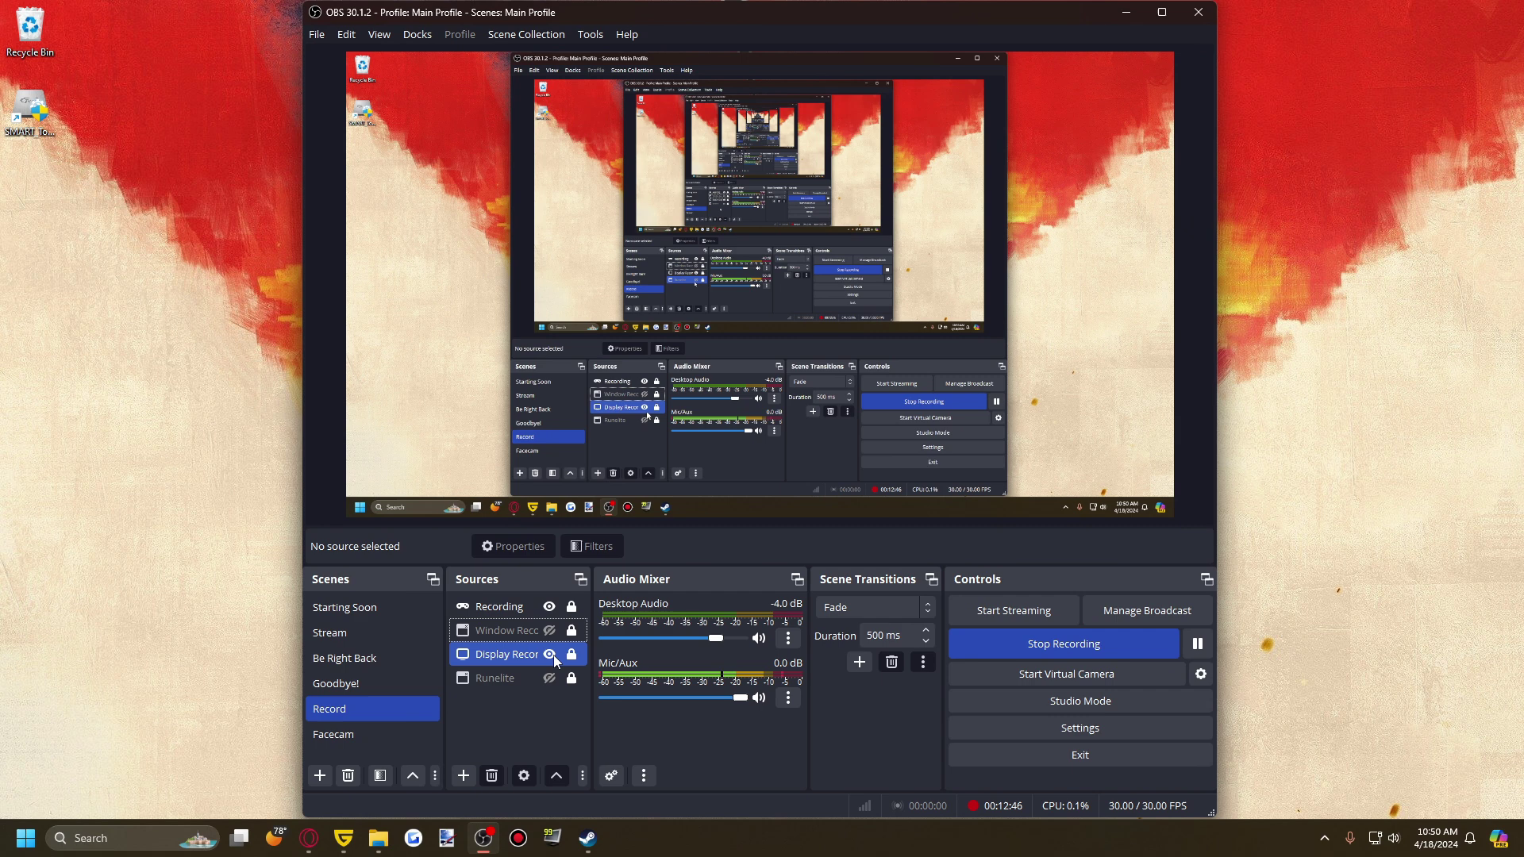
click(503, 675)
click(520, 699)
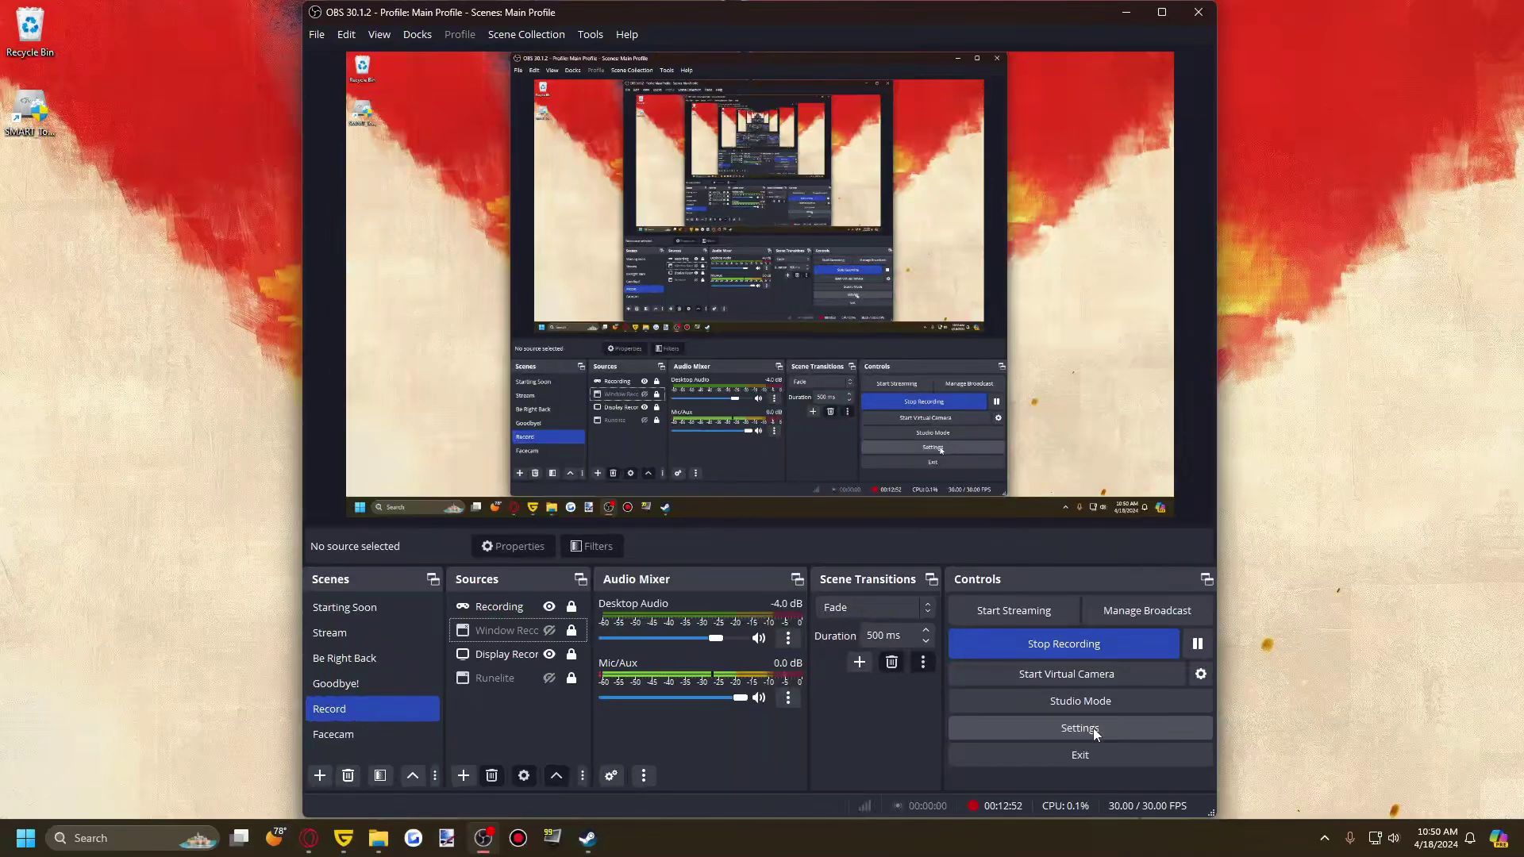
Open the Mic/Aux audio filters, examine the Noise Suppression methods and the Noise Gate settings, and close without changes.
click(789, 699)
click(825, 637)
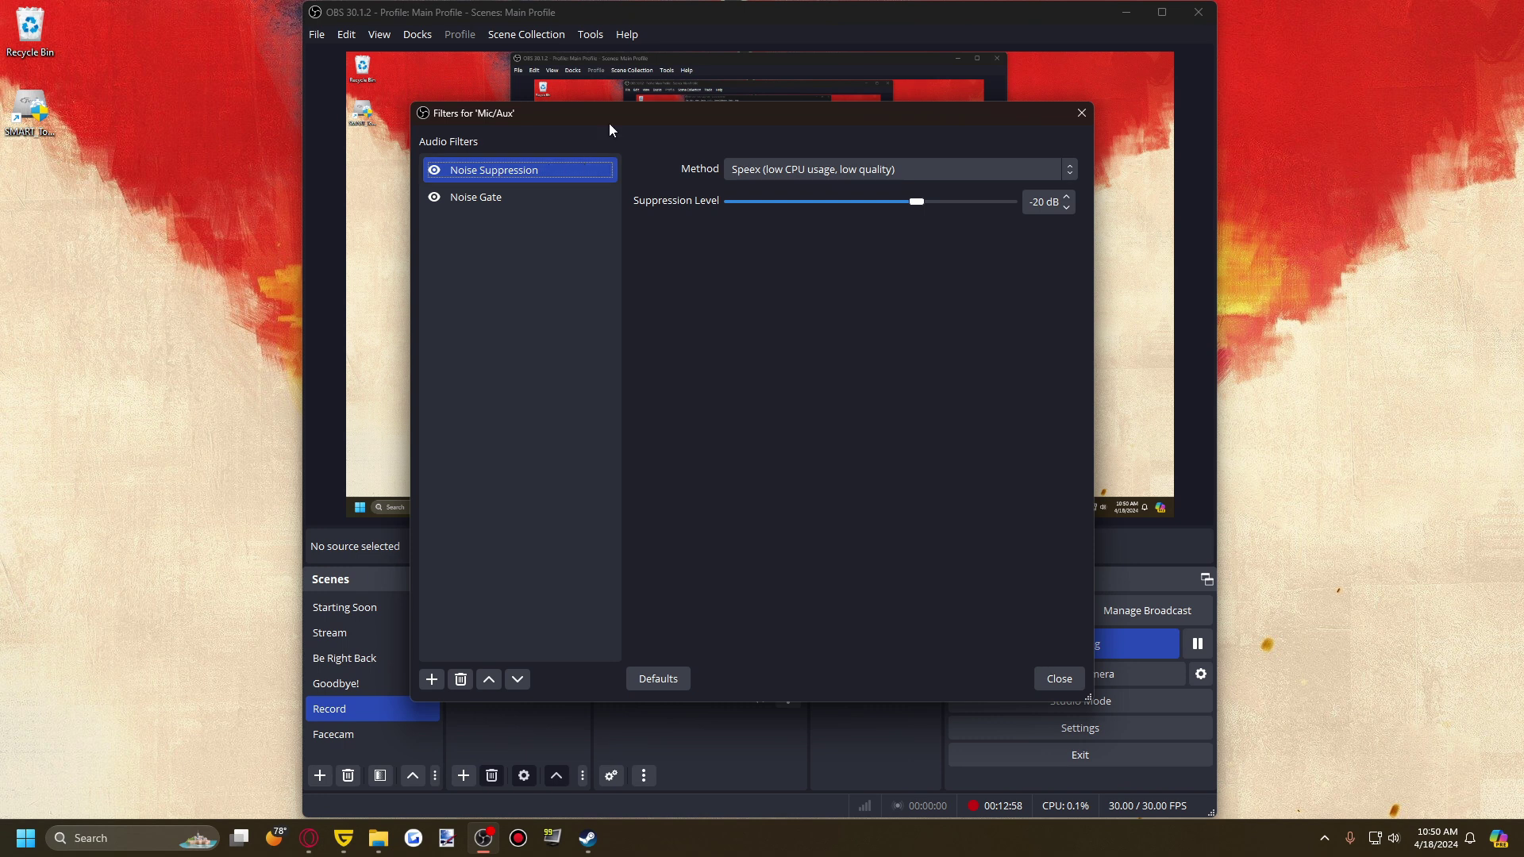
drag(608, 119, 817, 57)
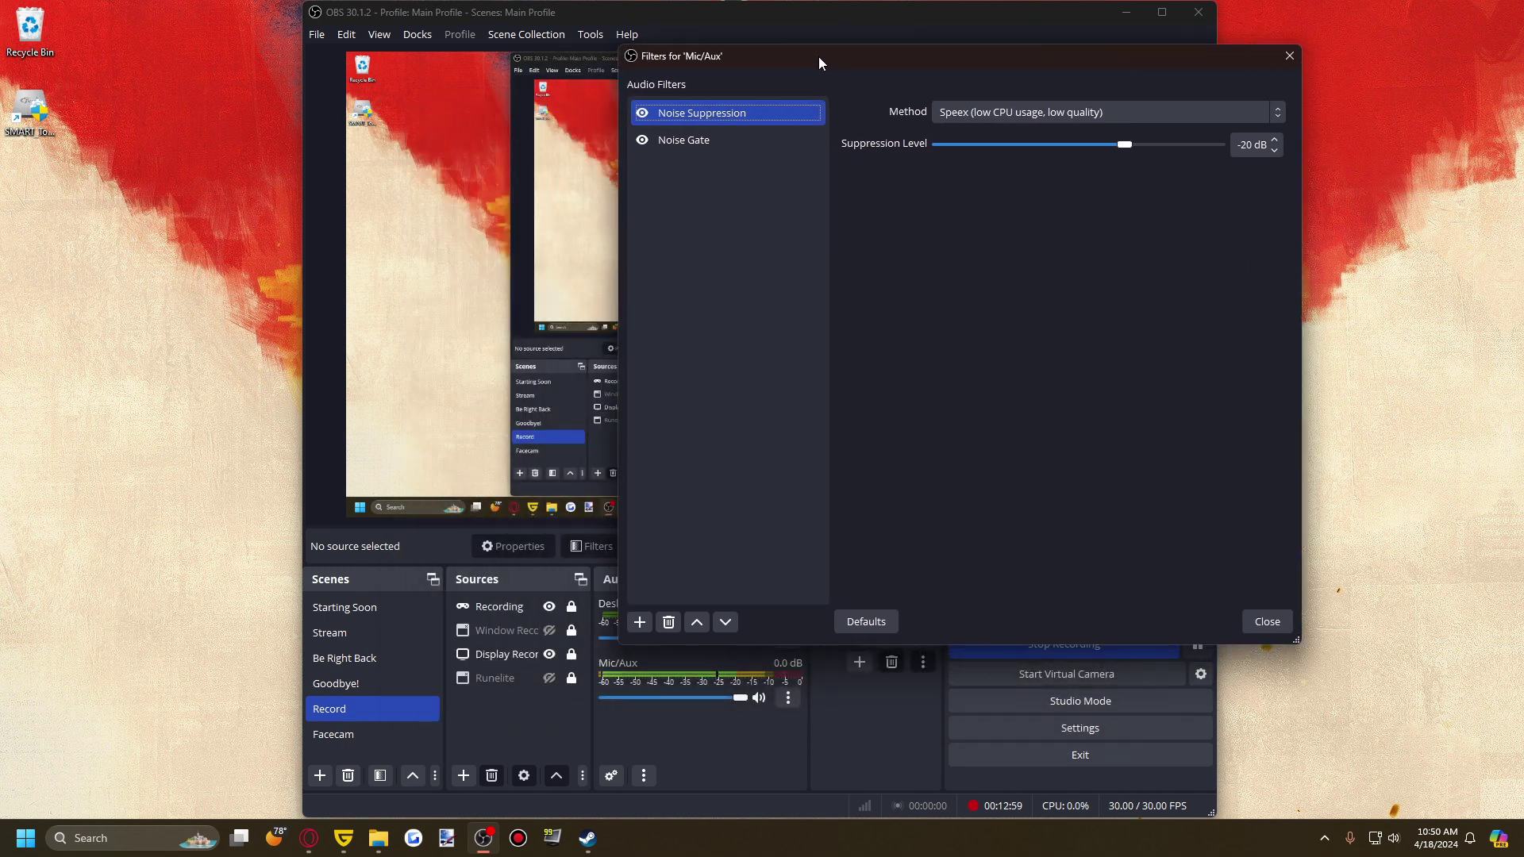
click(692, 141)
click(706, 114)
click(1007, 115)
click(1003, 137)
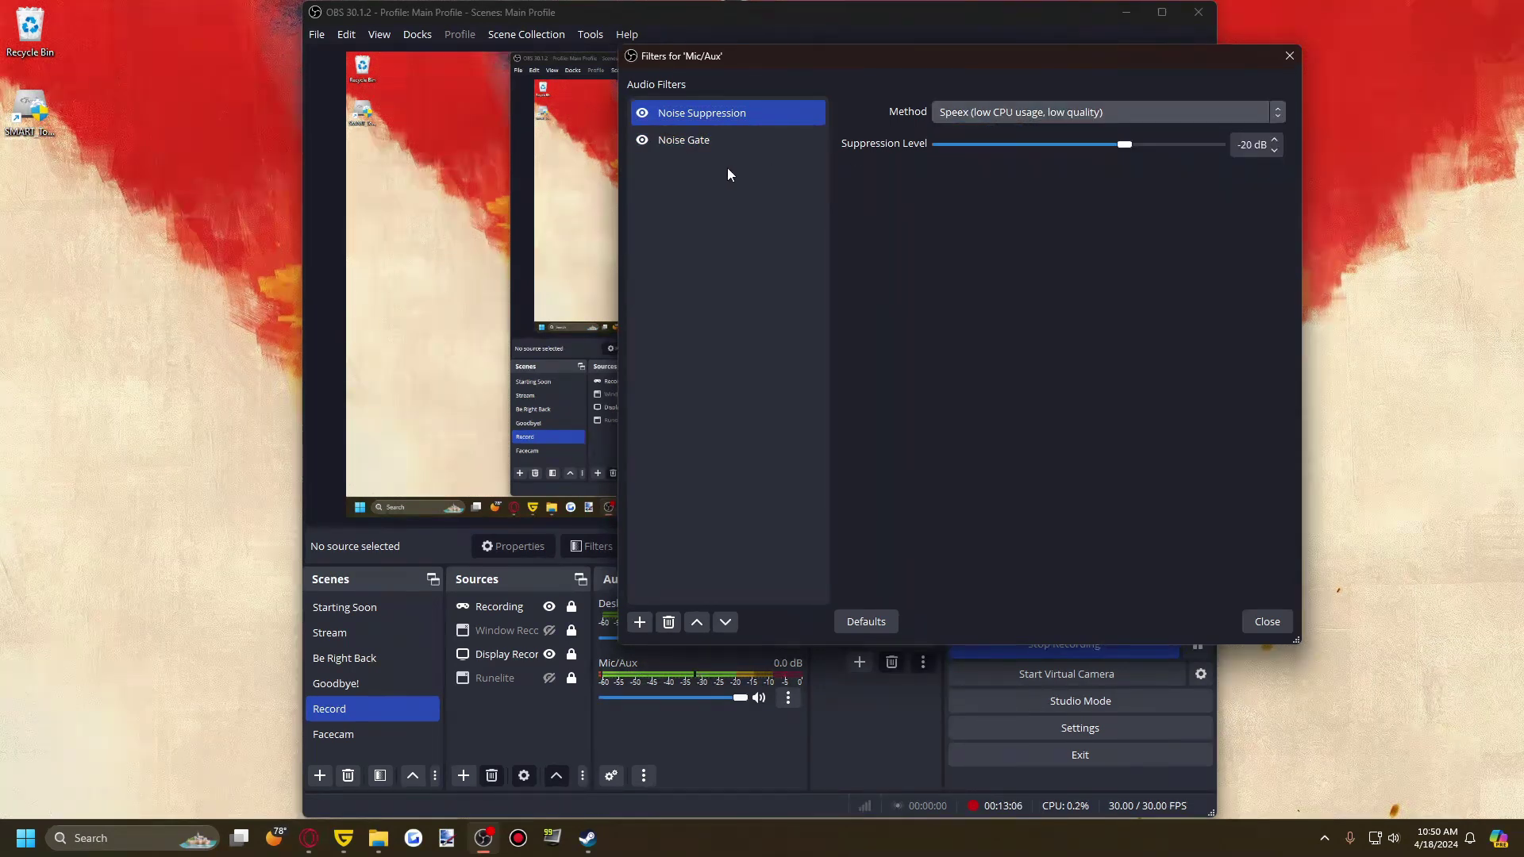
click(716, 148)
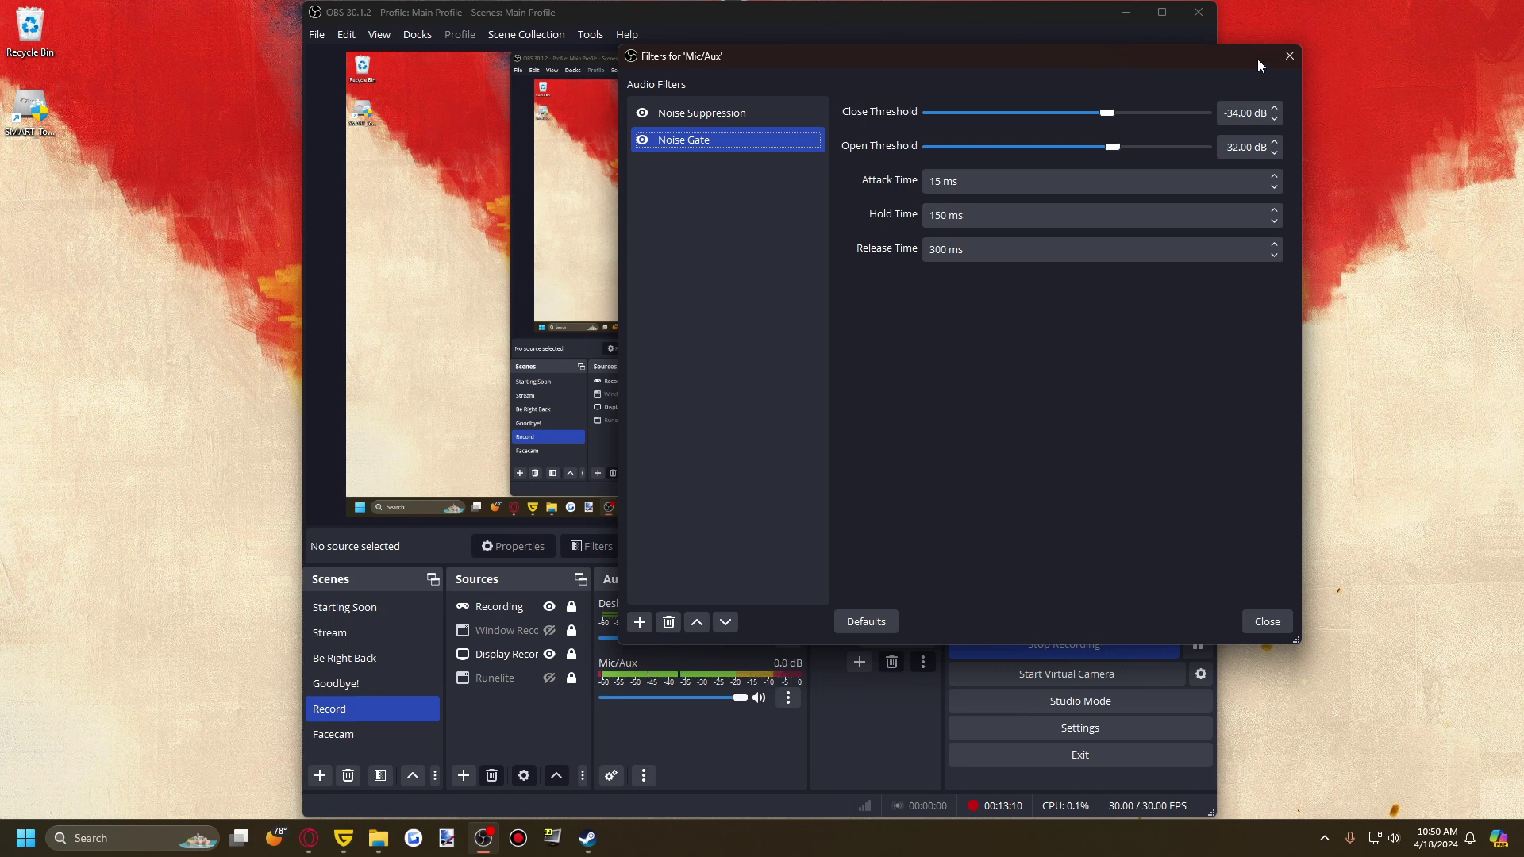
click(1287, 55)
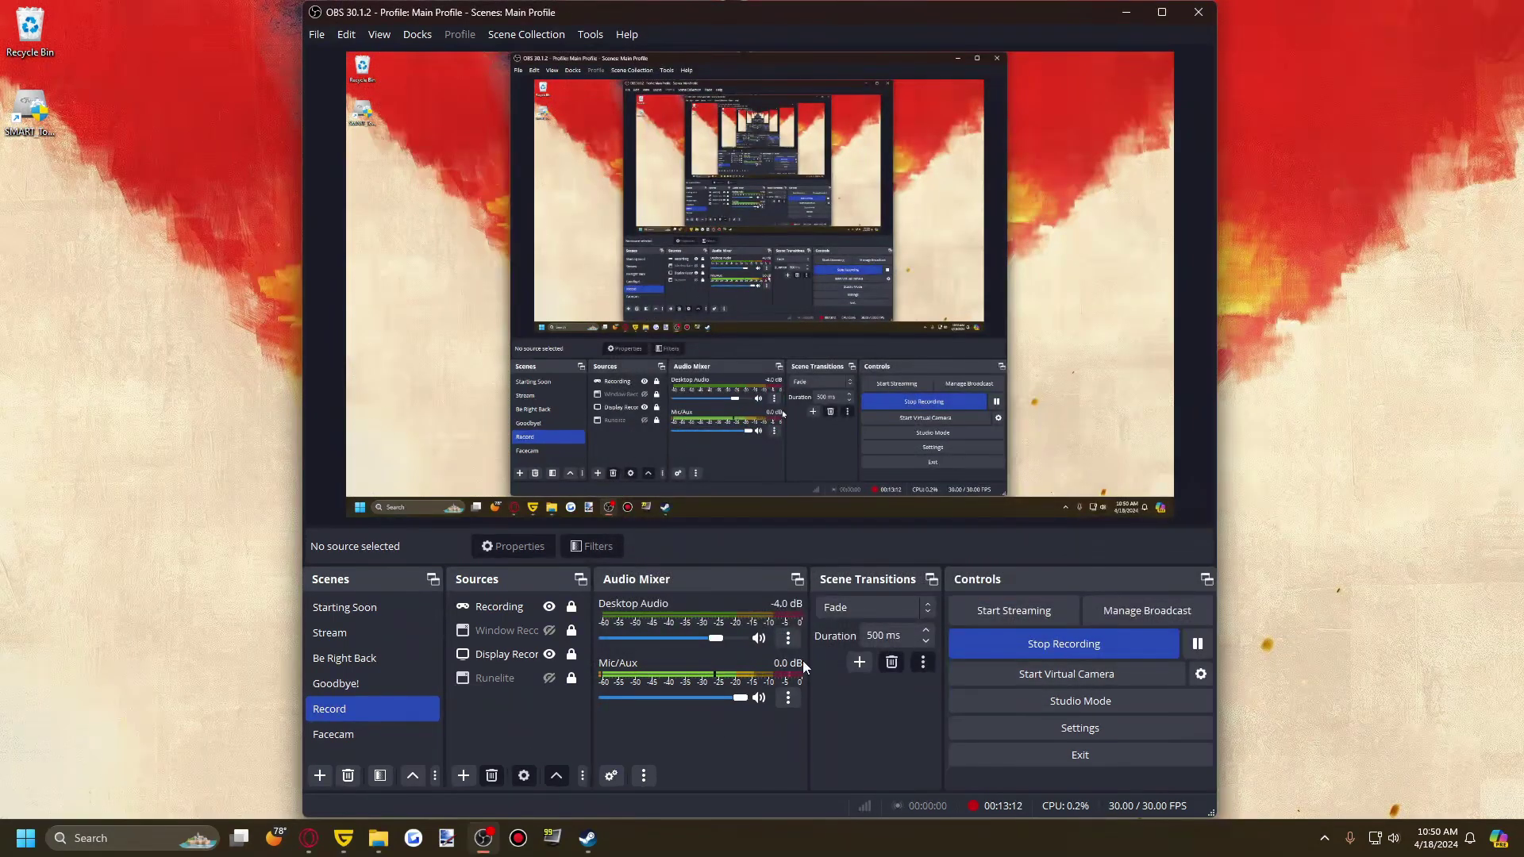
Open the Mic/Aux properties, examine the available input devices, and close without changes.
click(788, 637)
click(788, 698)
click(836, 659)
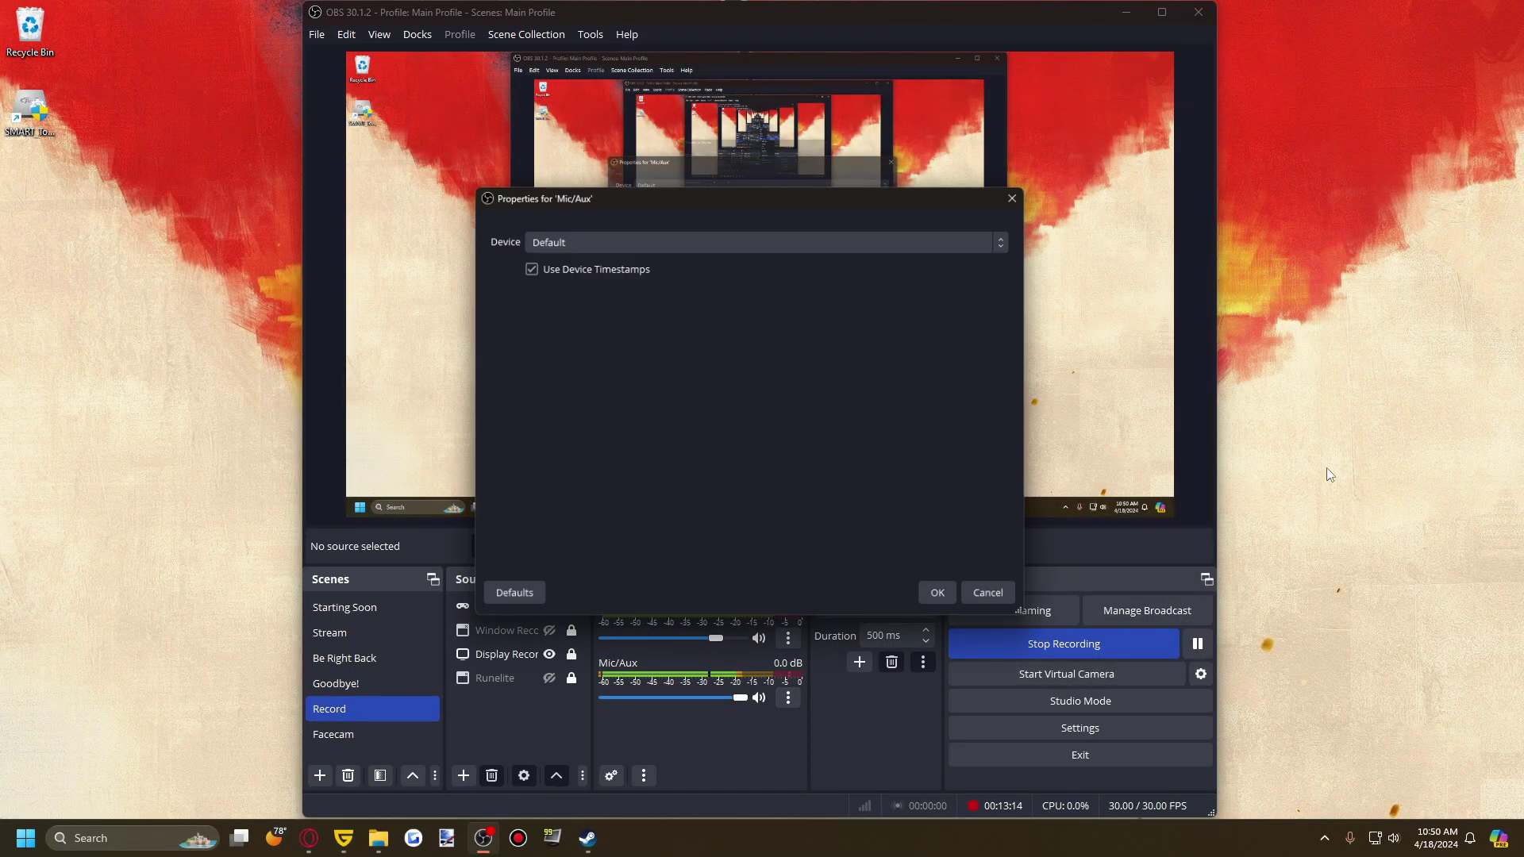
click(1016, 233)
click(1014, 213)
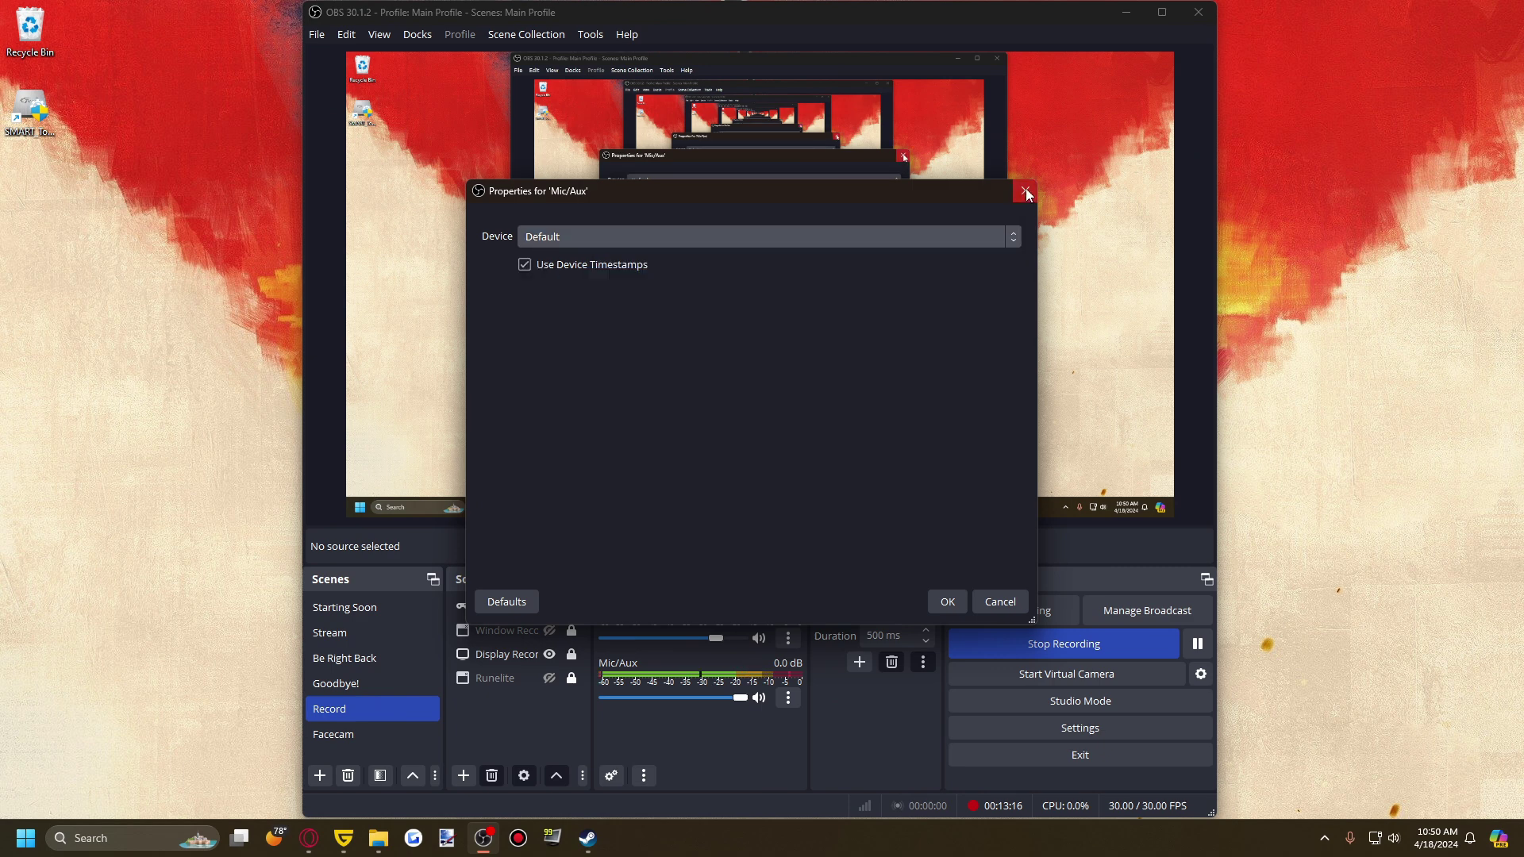
click(1025, 190)
Open the advanced audio properties, demonstrate the track 3 assignments of Desktop Audio and Mic/Aux, and close the dialog.
right_click(813, 686)
click(893, 779)
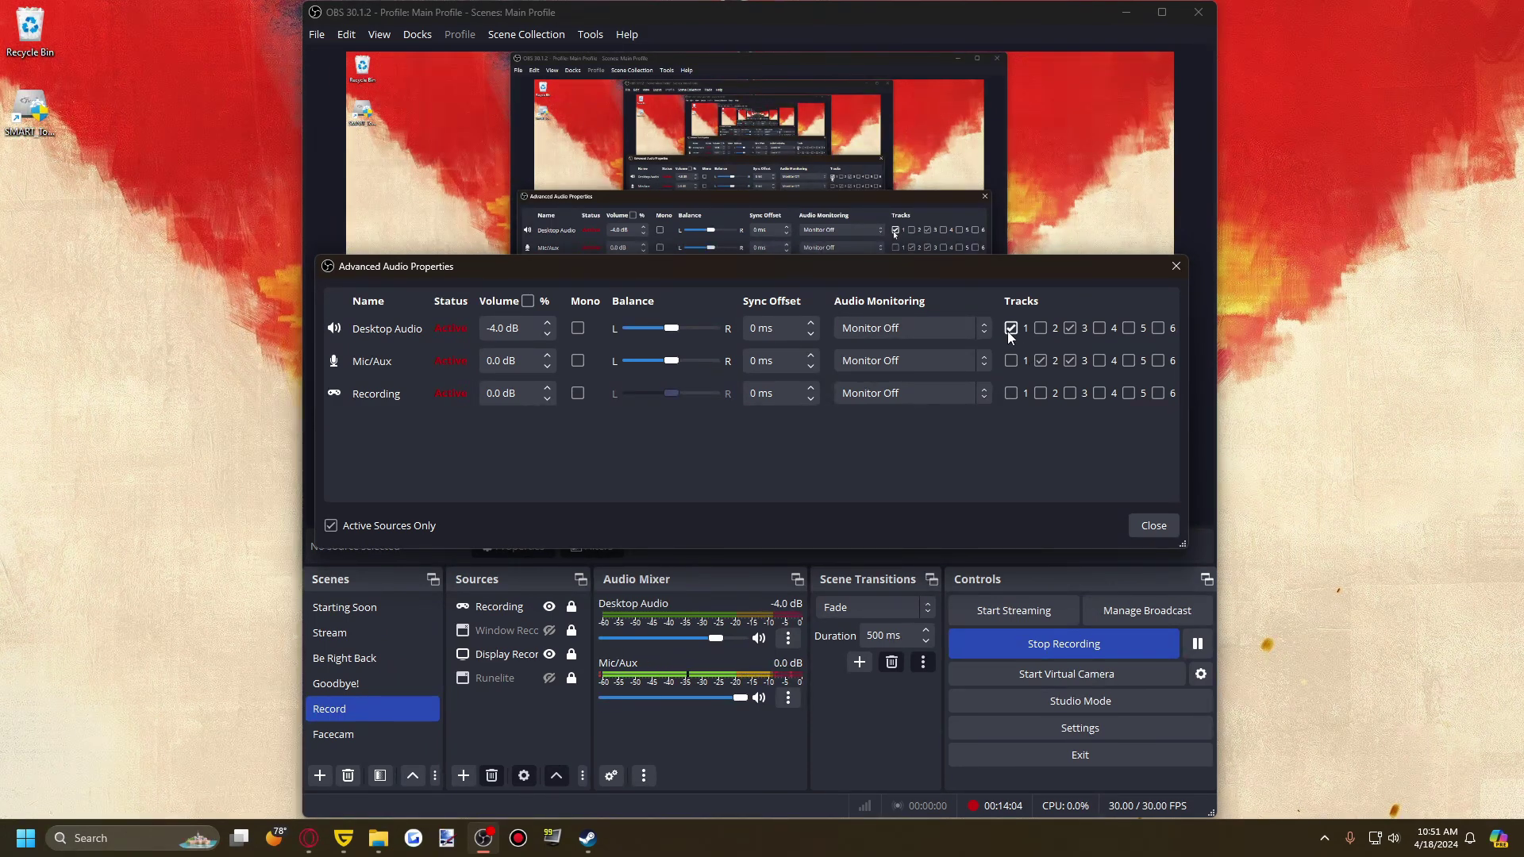
click(1070, 328)
click(1070, 361)
click(1070, 362)
click(1137, 527)
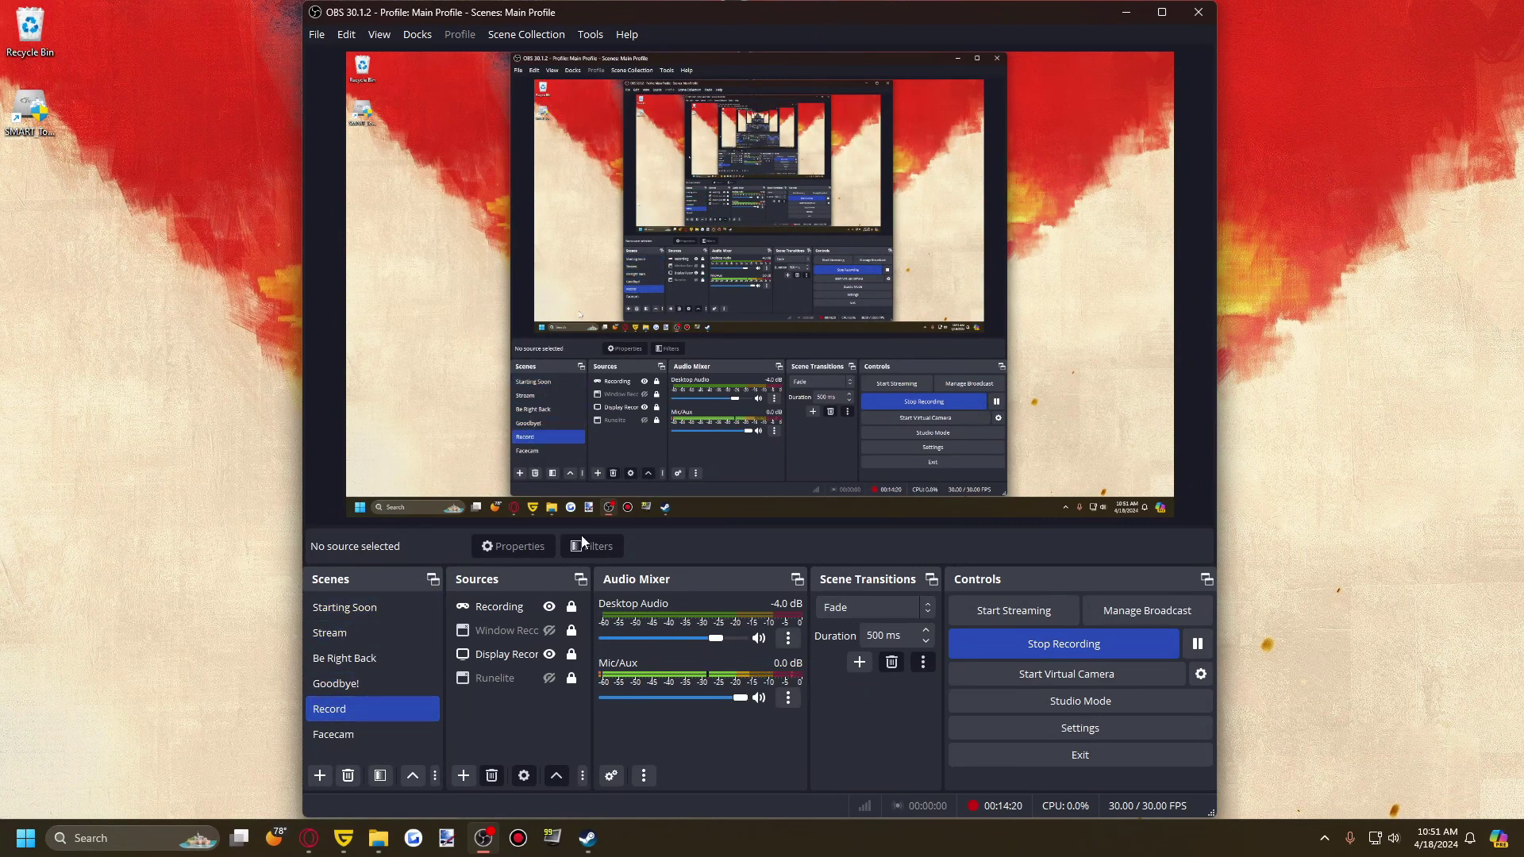
Review the available scene transitions and keep Fade selected.
click(898, 608)
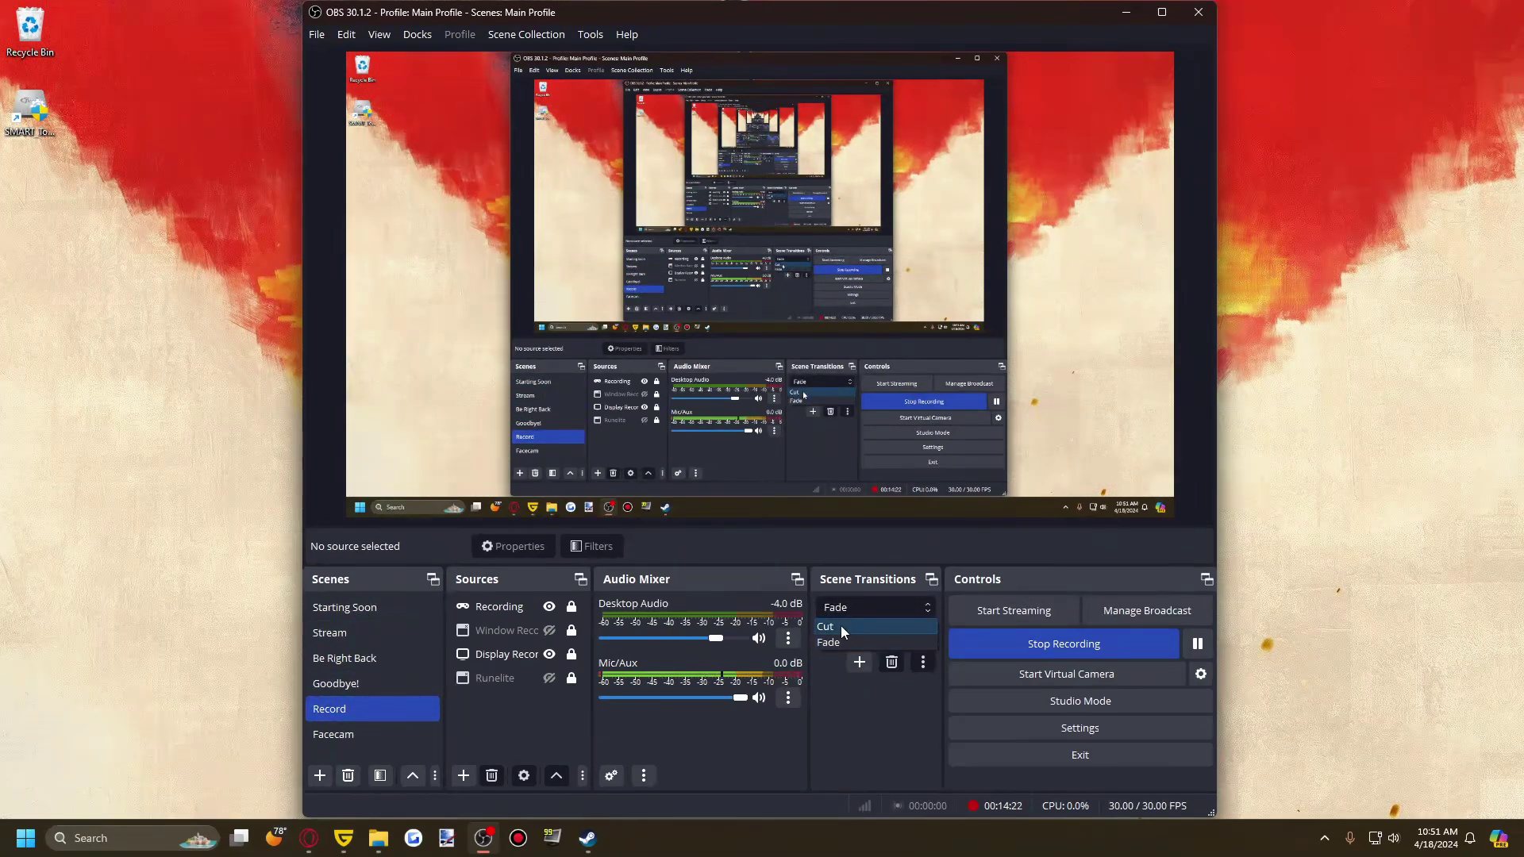
click(826, 643)
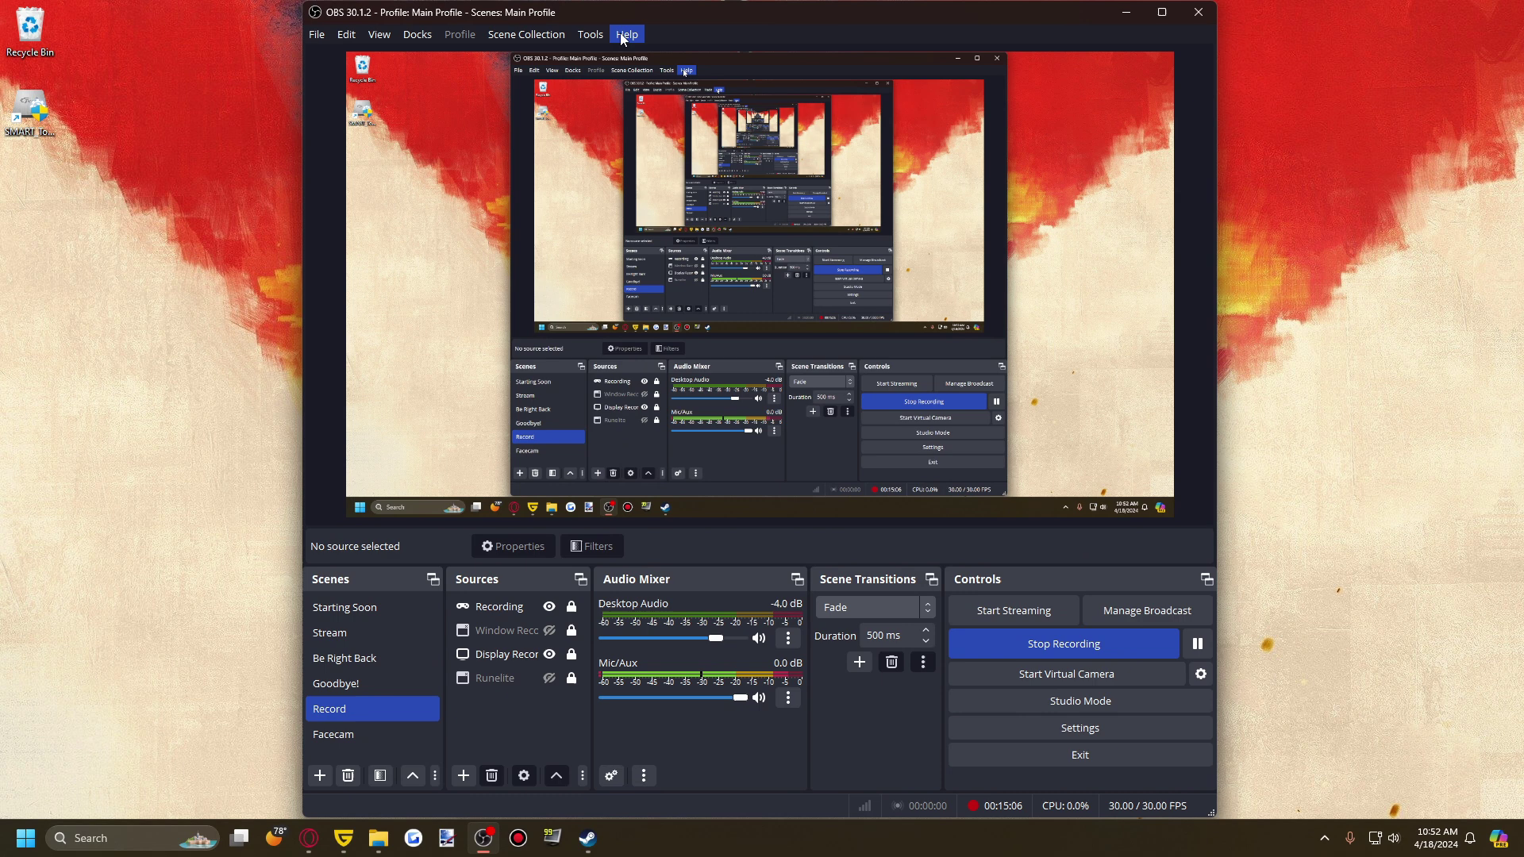
Review the help and support options, including the log file and crash report choices.
click(623, 36)
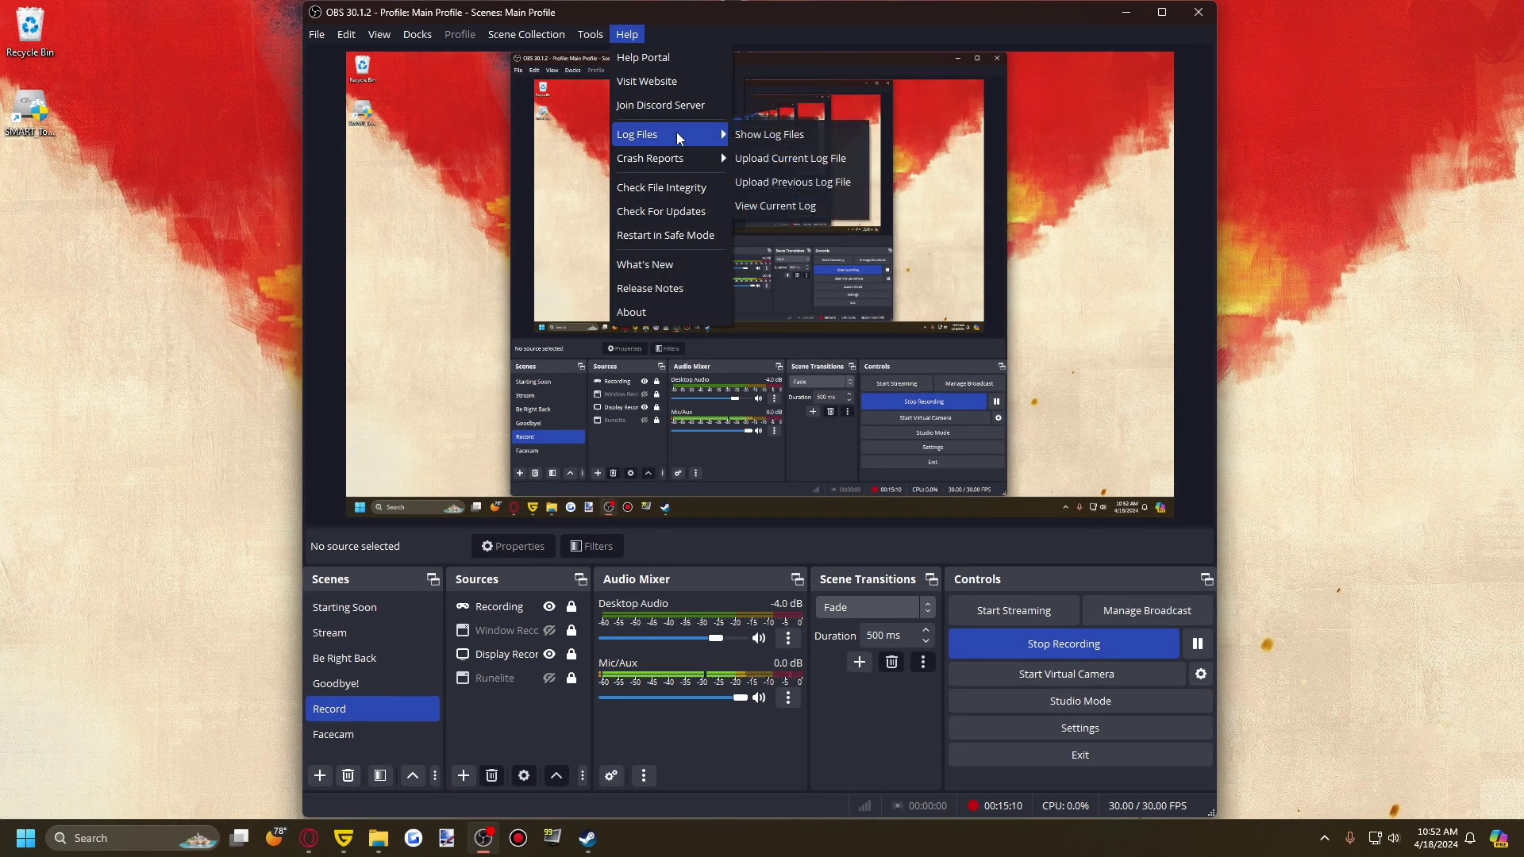
mouse_move(673, 158)
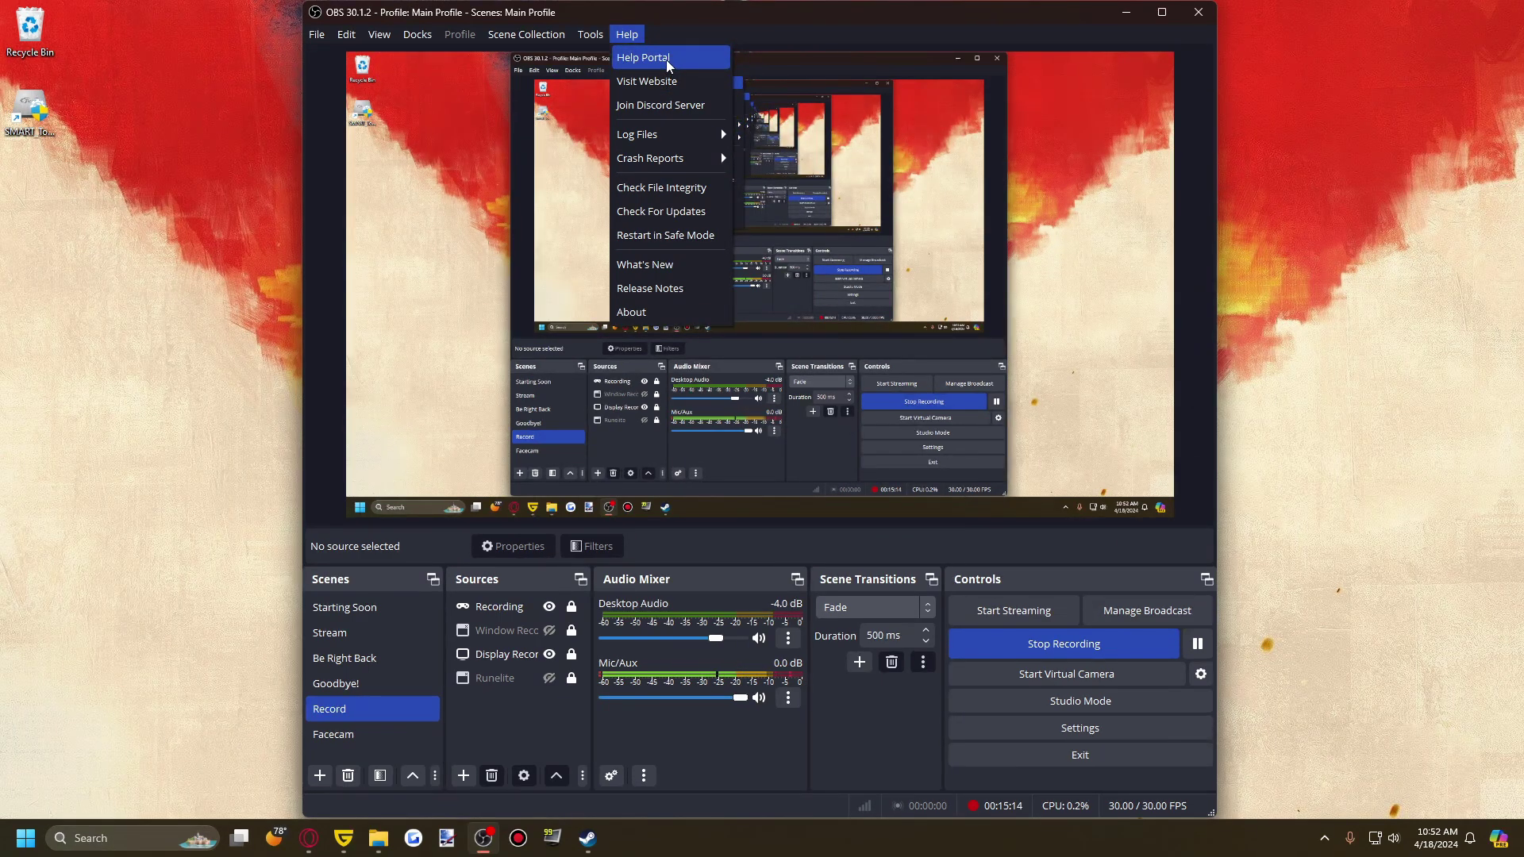
Open the Automatic Scene Switcher, examine its window matching and switching options, and close it without changes.
mouse_move(606, 35)
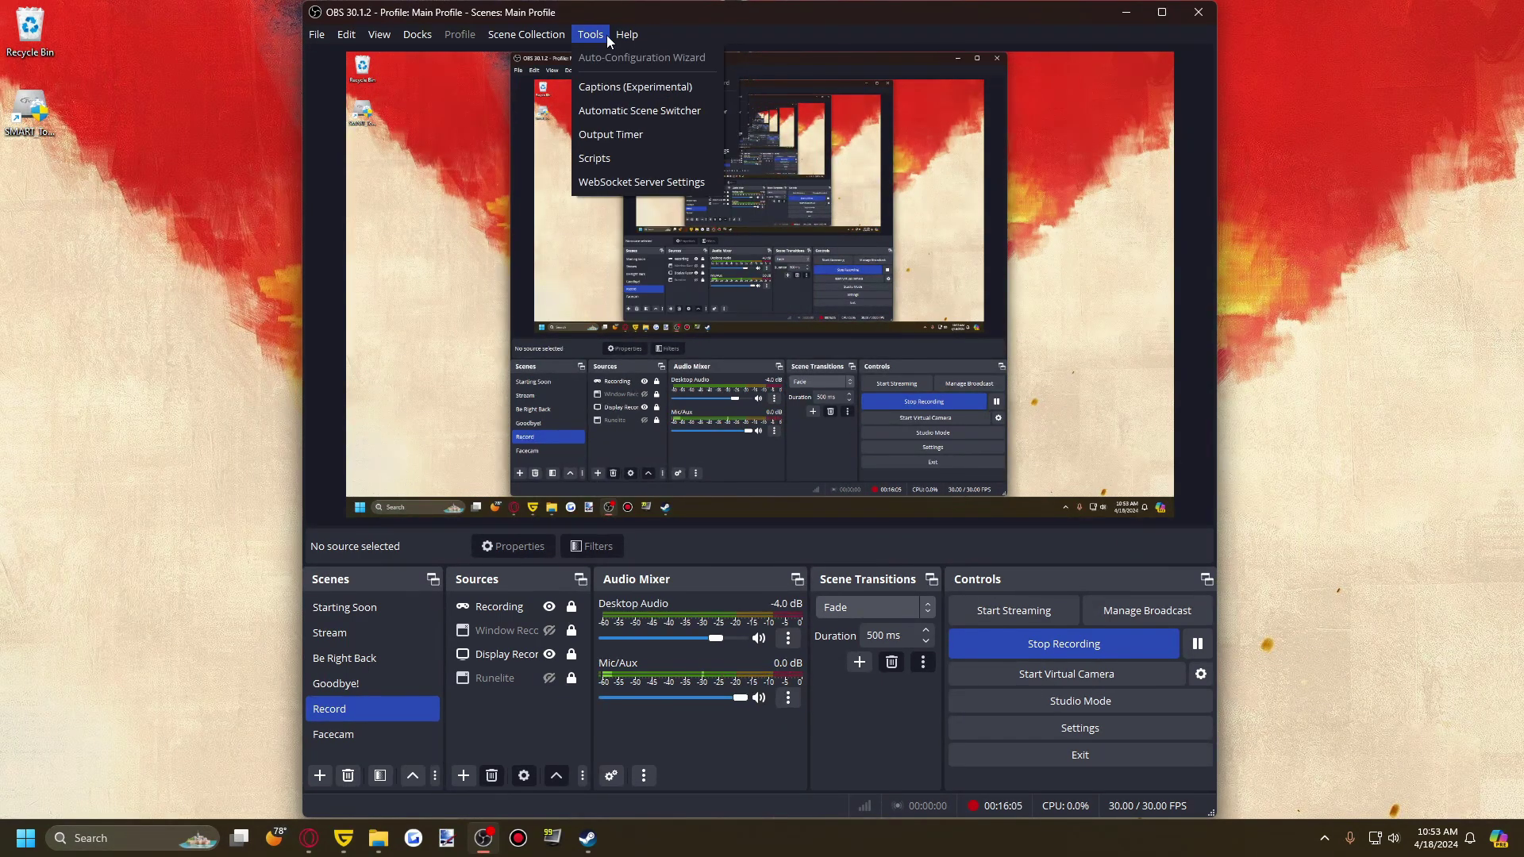
click(617, 119)
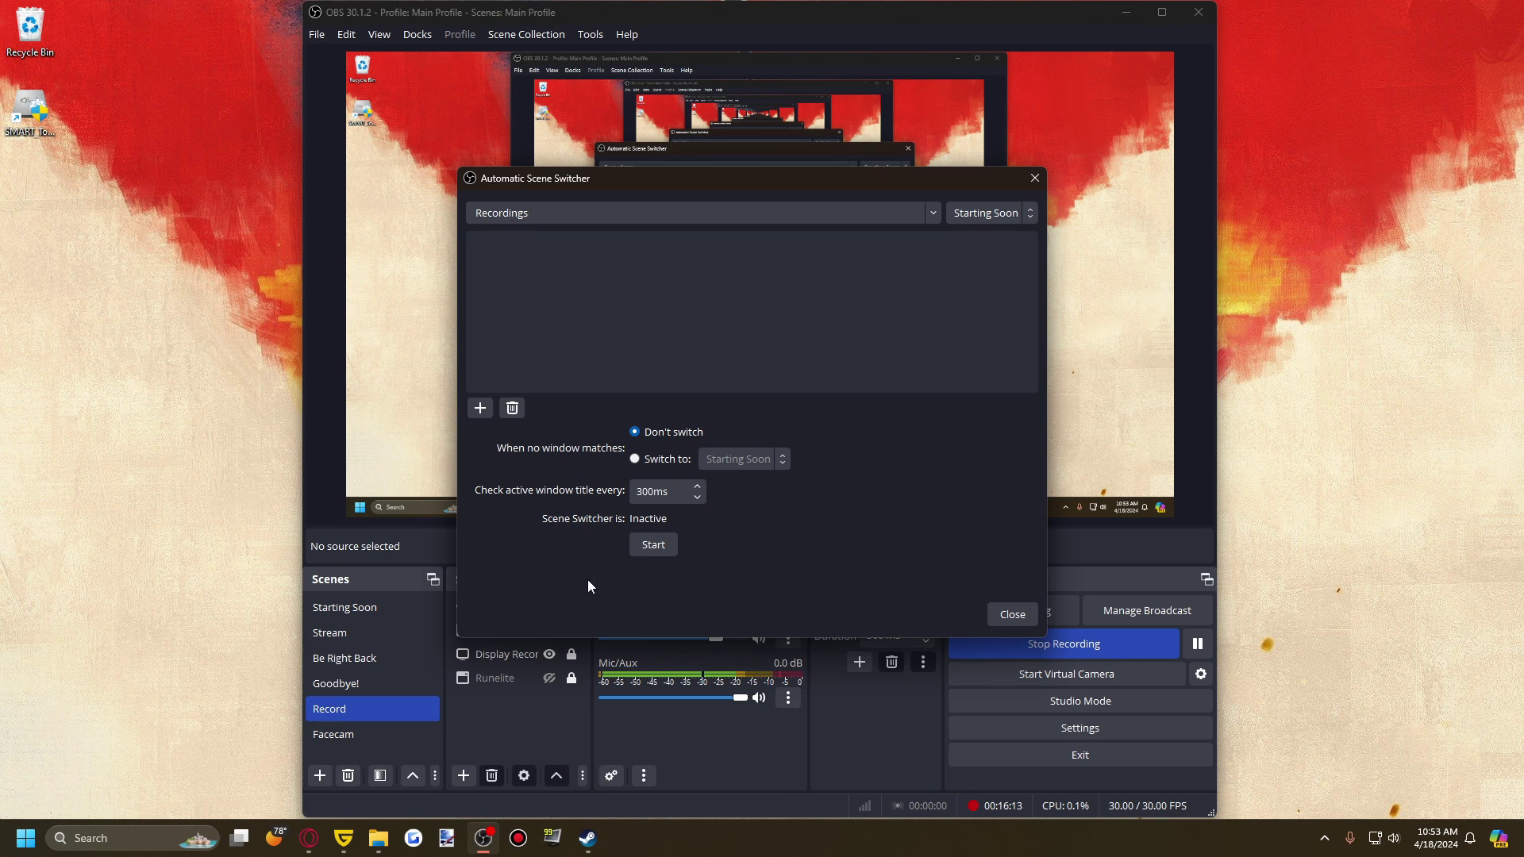
click(1034, 177)
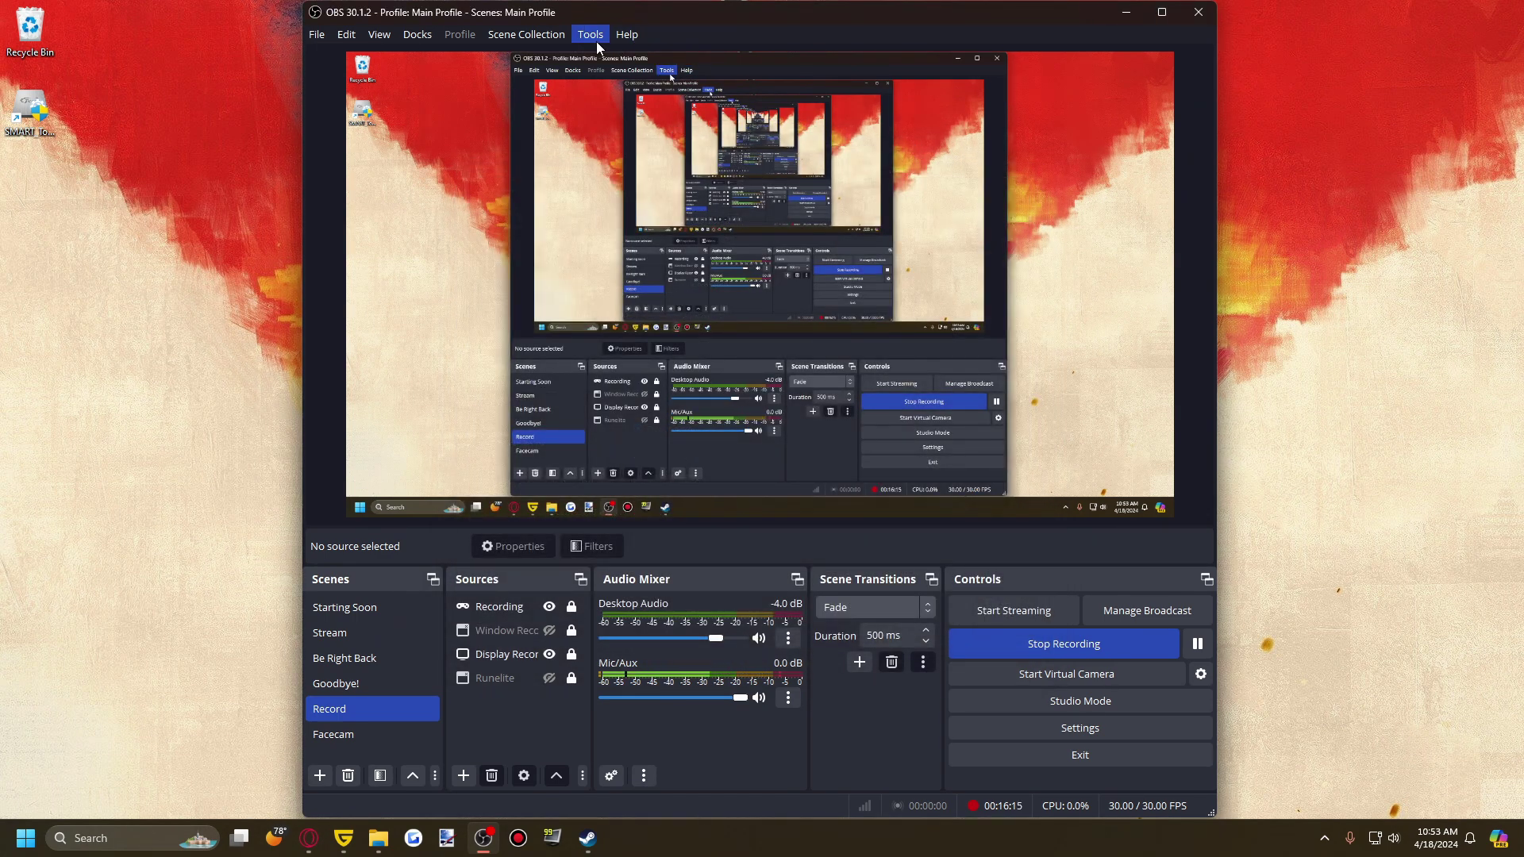
Open the Output Timer, examine its options for stopping a stream or recording, and close it without starting a timer.
click(596, 41)
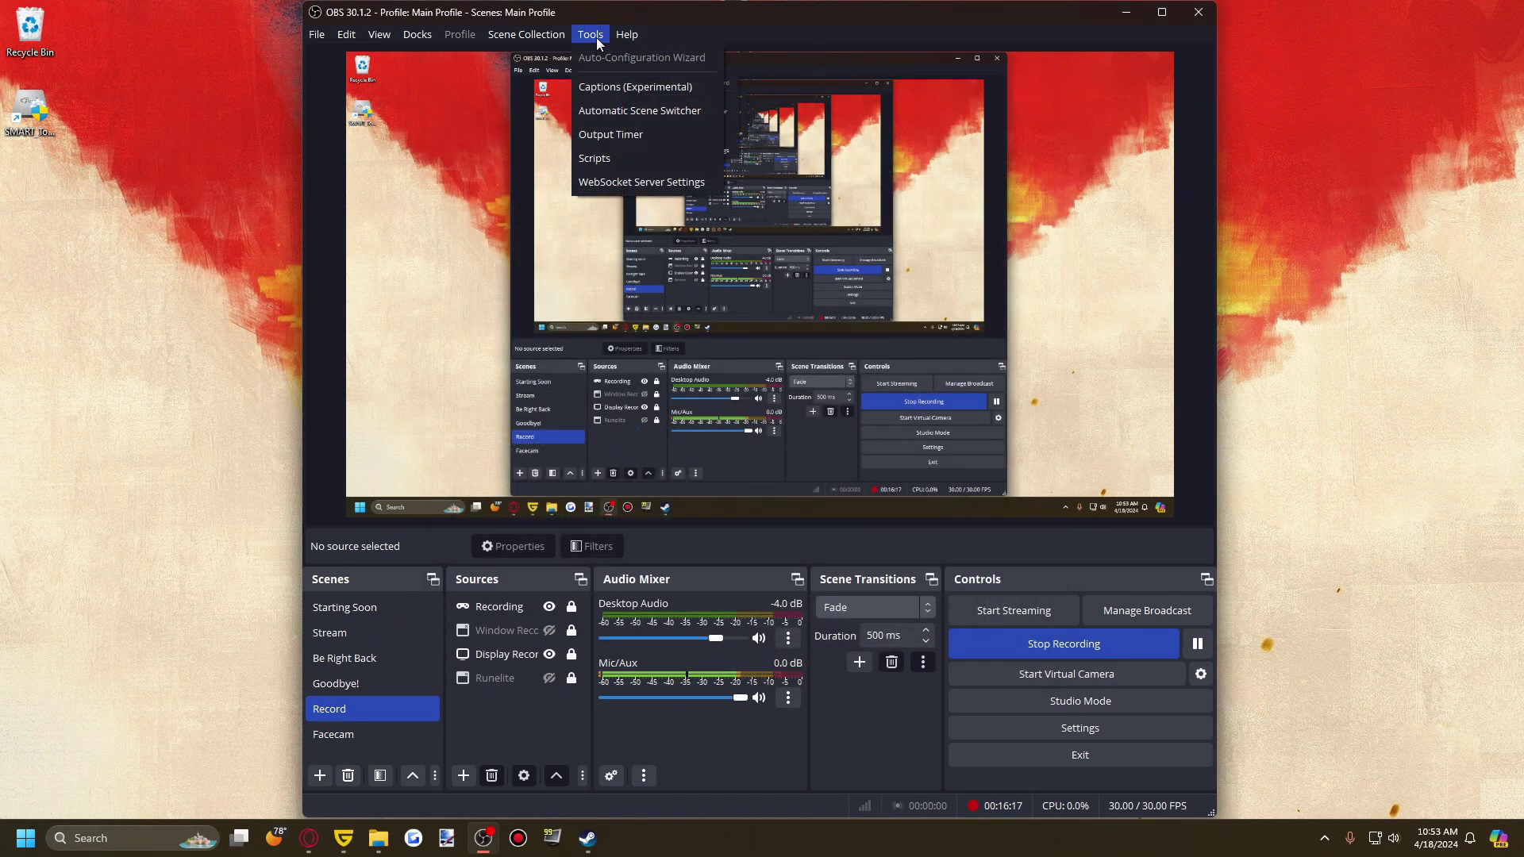
click(615, 137)
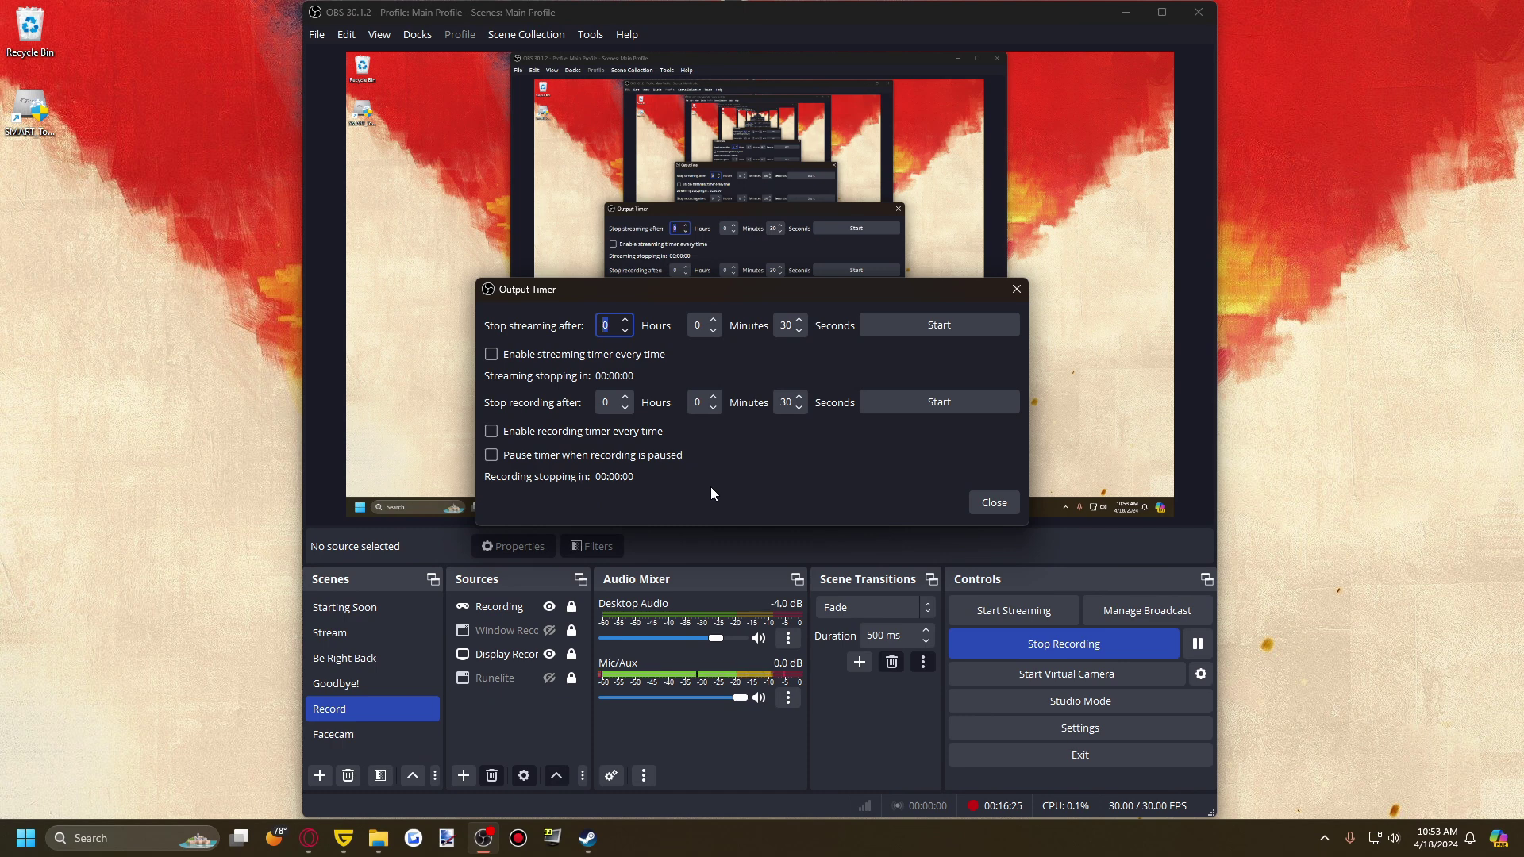
click(1017, 289)
Open the experimental Captions settings, check the available speech-to-text providers, and close without enabling captions.
click(590, 34)
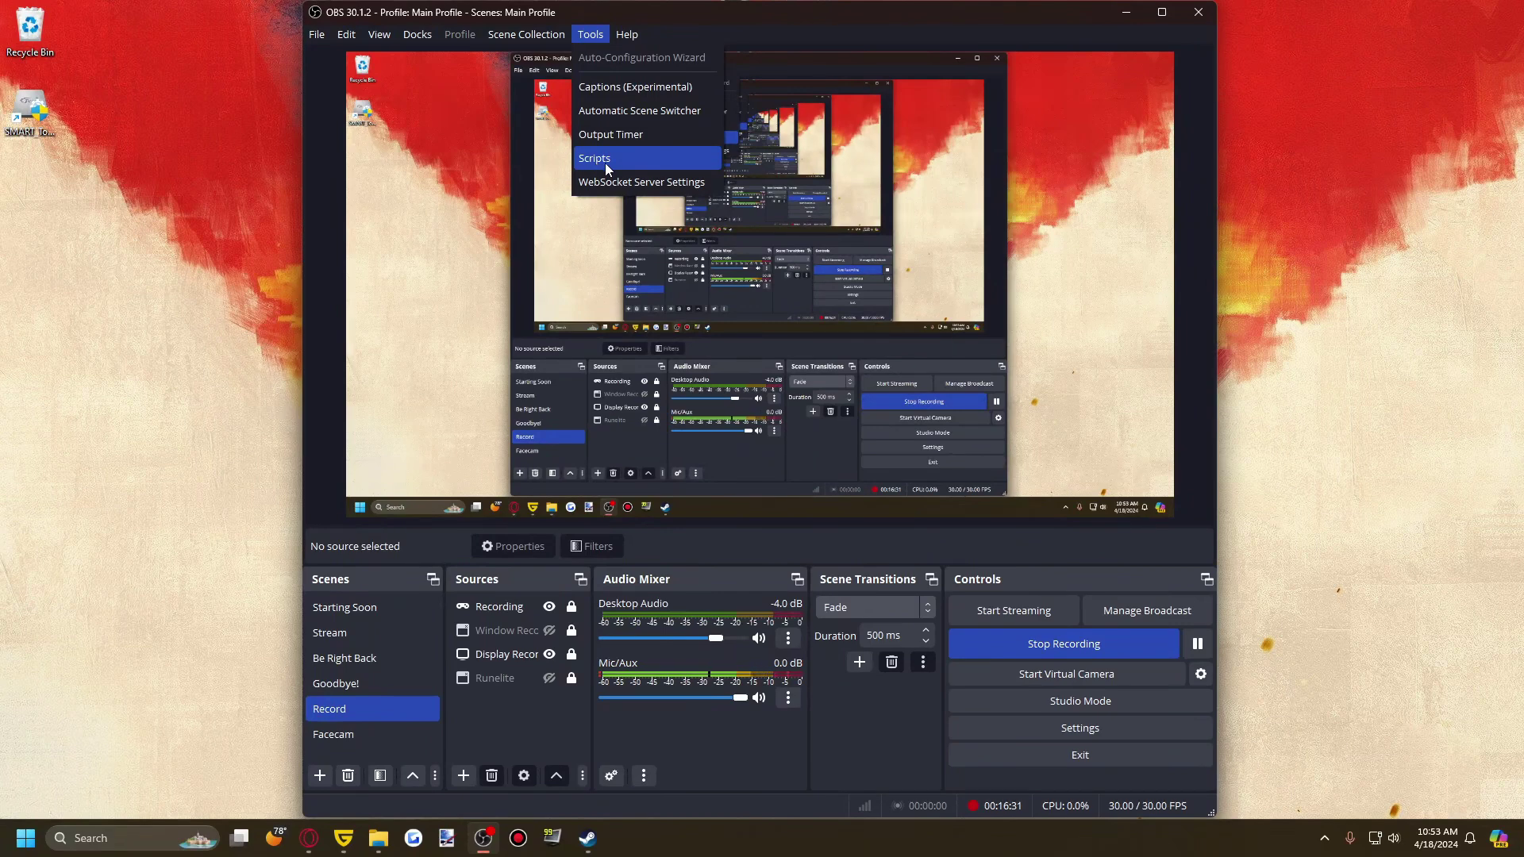
click(604, 88)
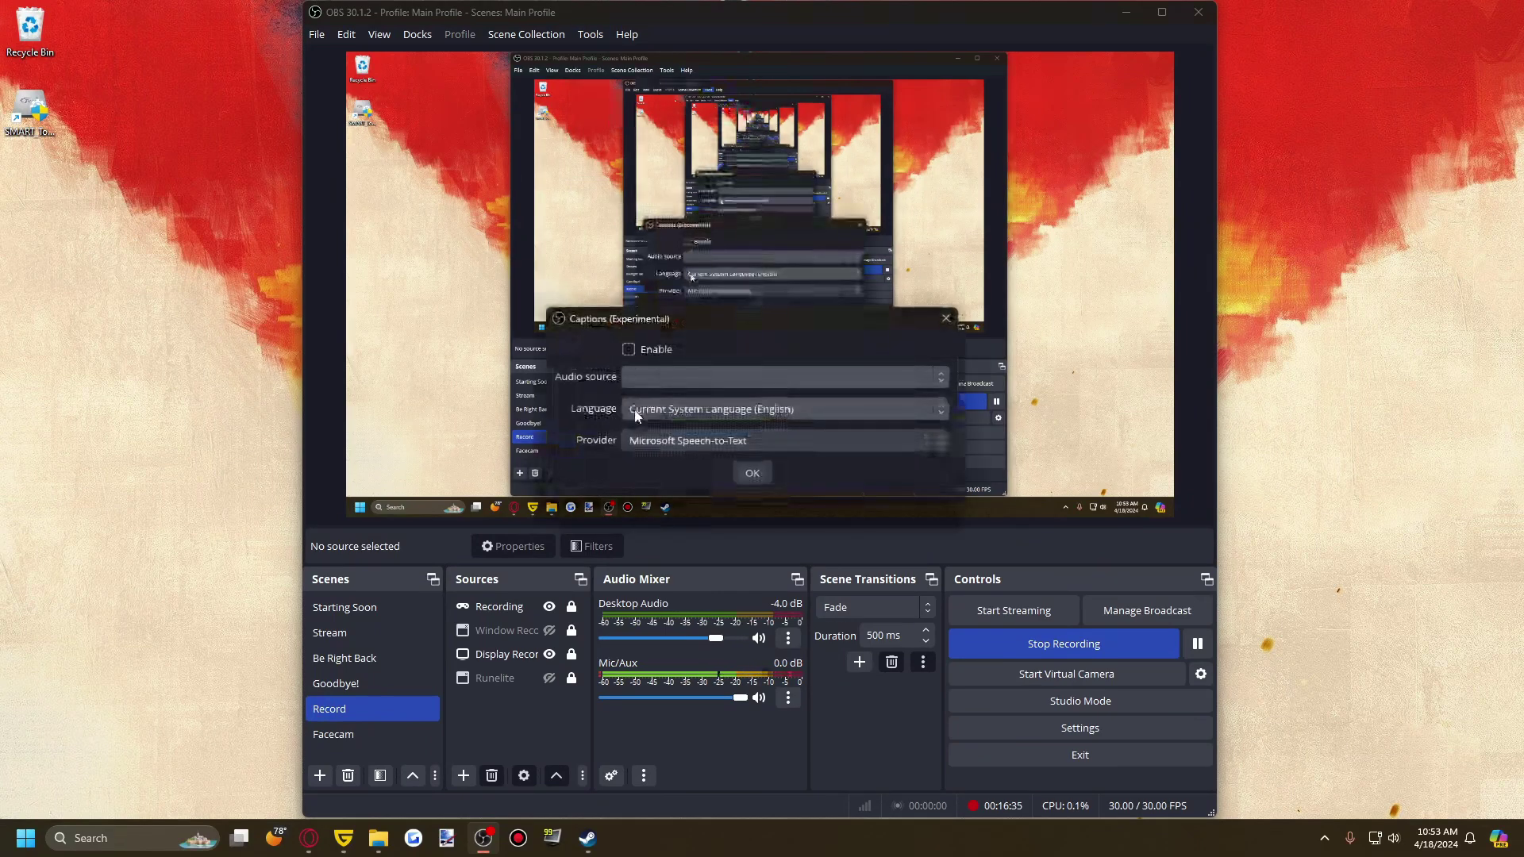
click(654, 441)
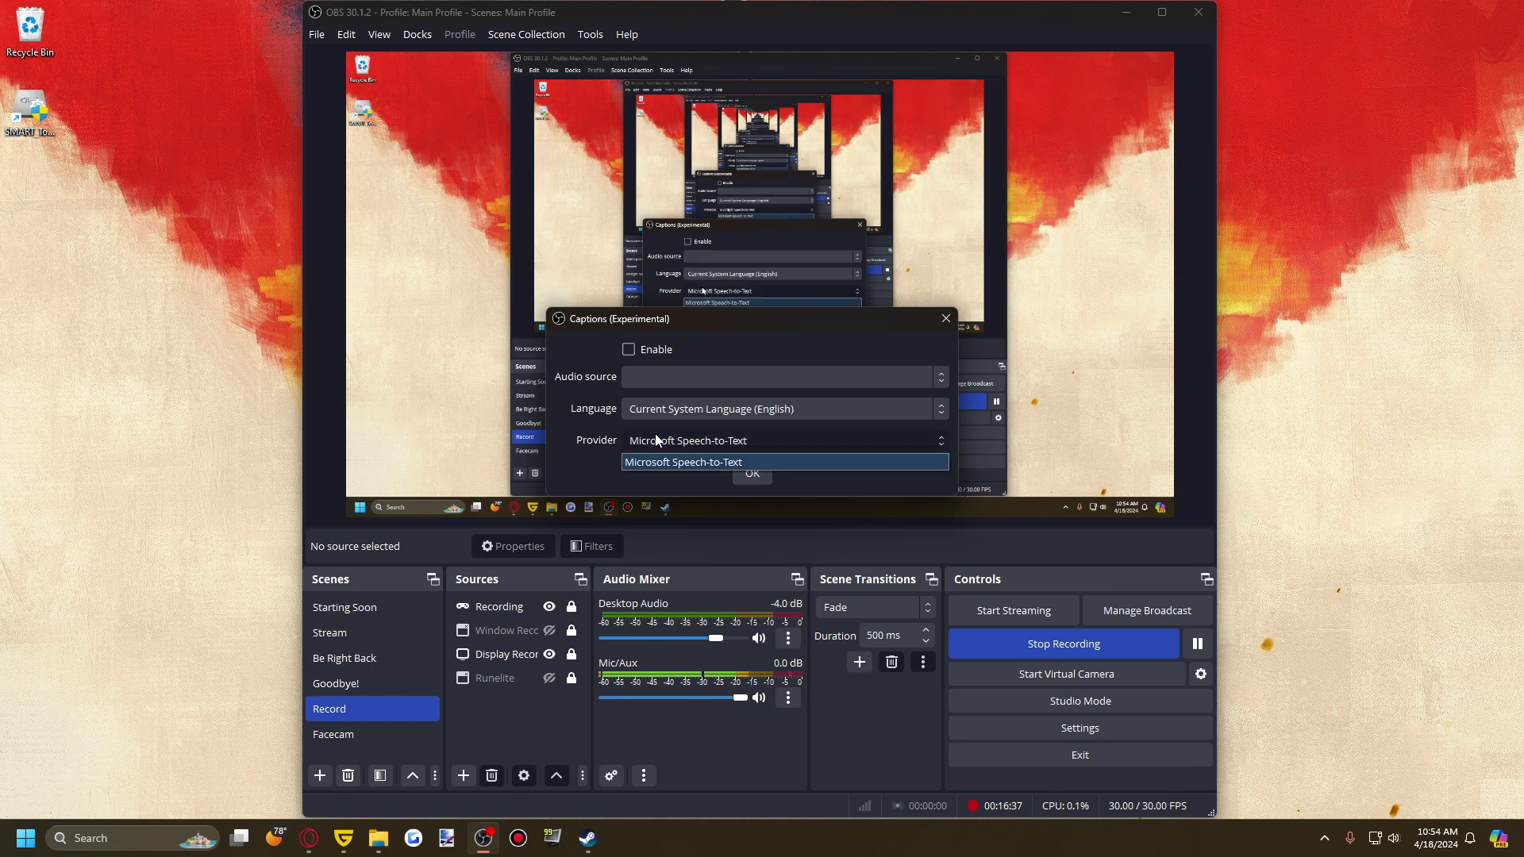
click(655, 452)
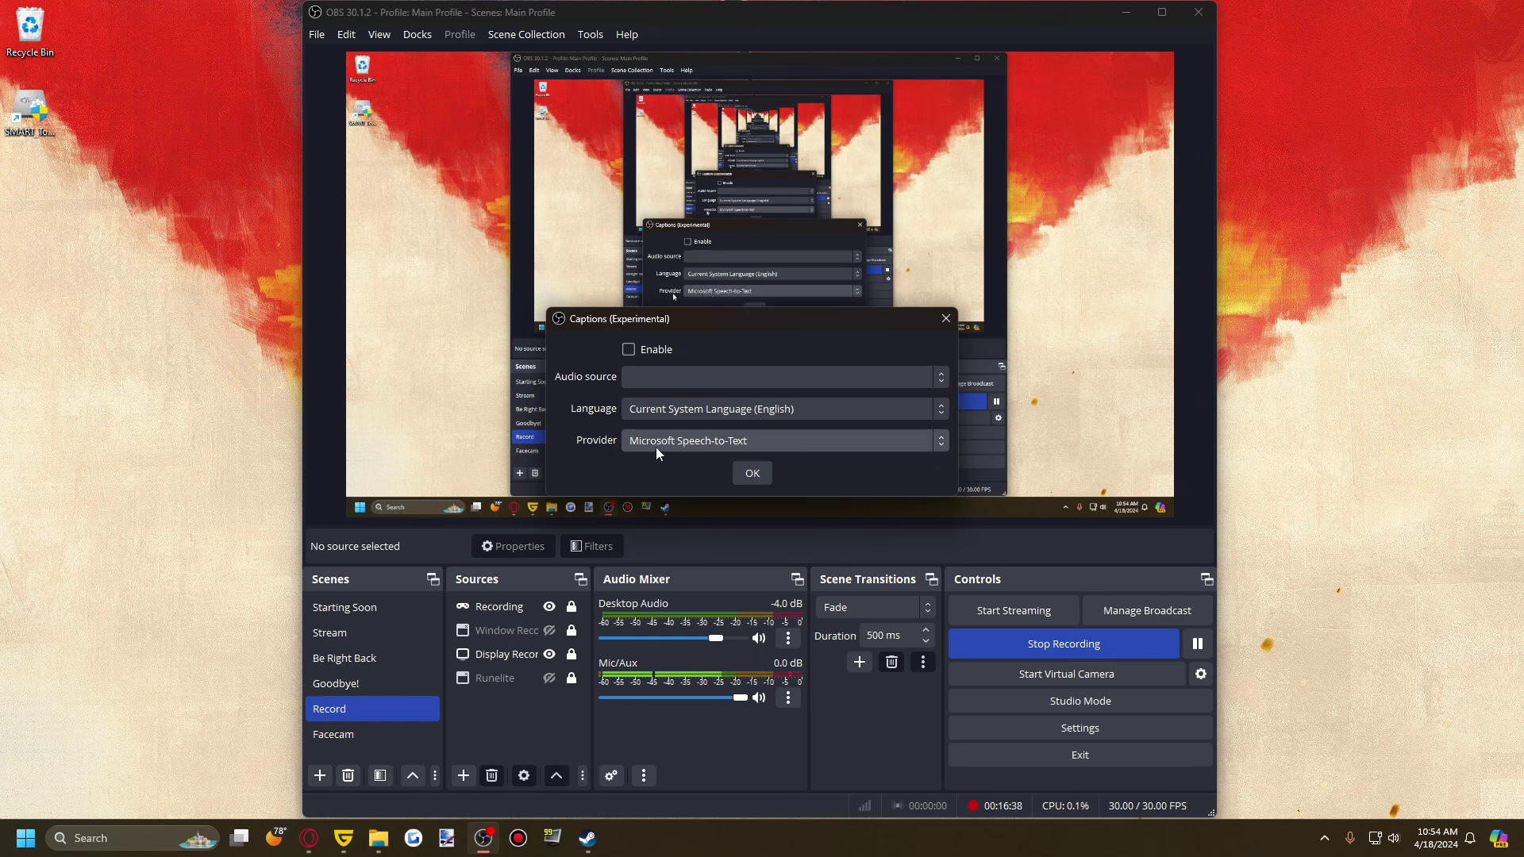
click(945, 319)
Review the scene collection options, from creating and importing collections to checking for missing files.
click(591, 34)
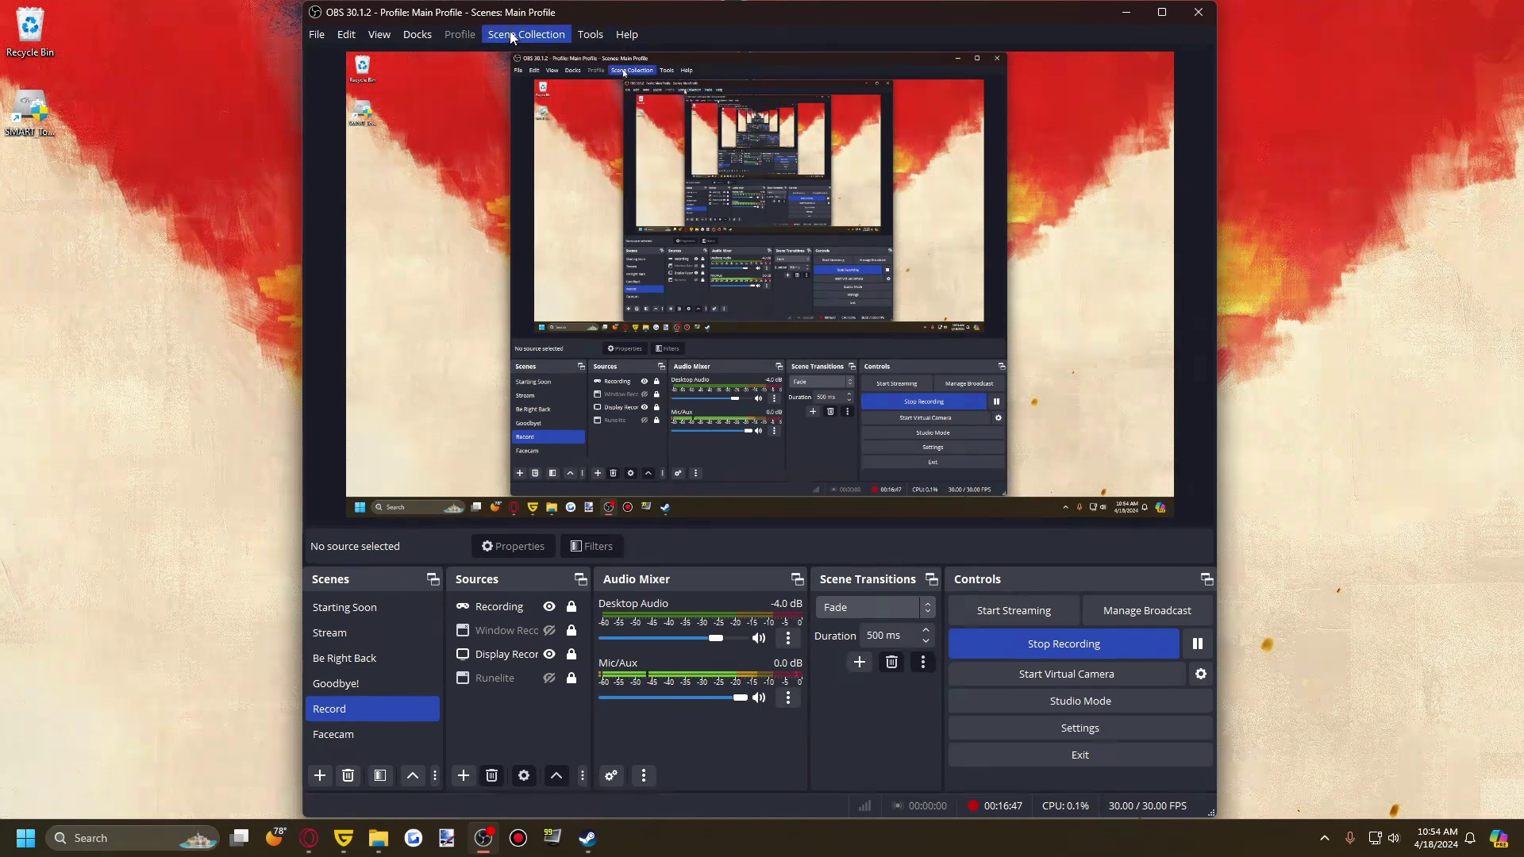
mouse_move(512, 38)
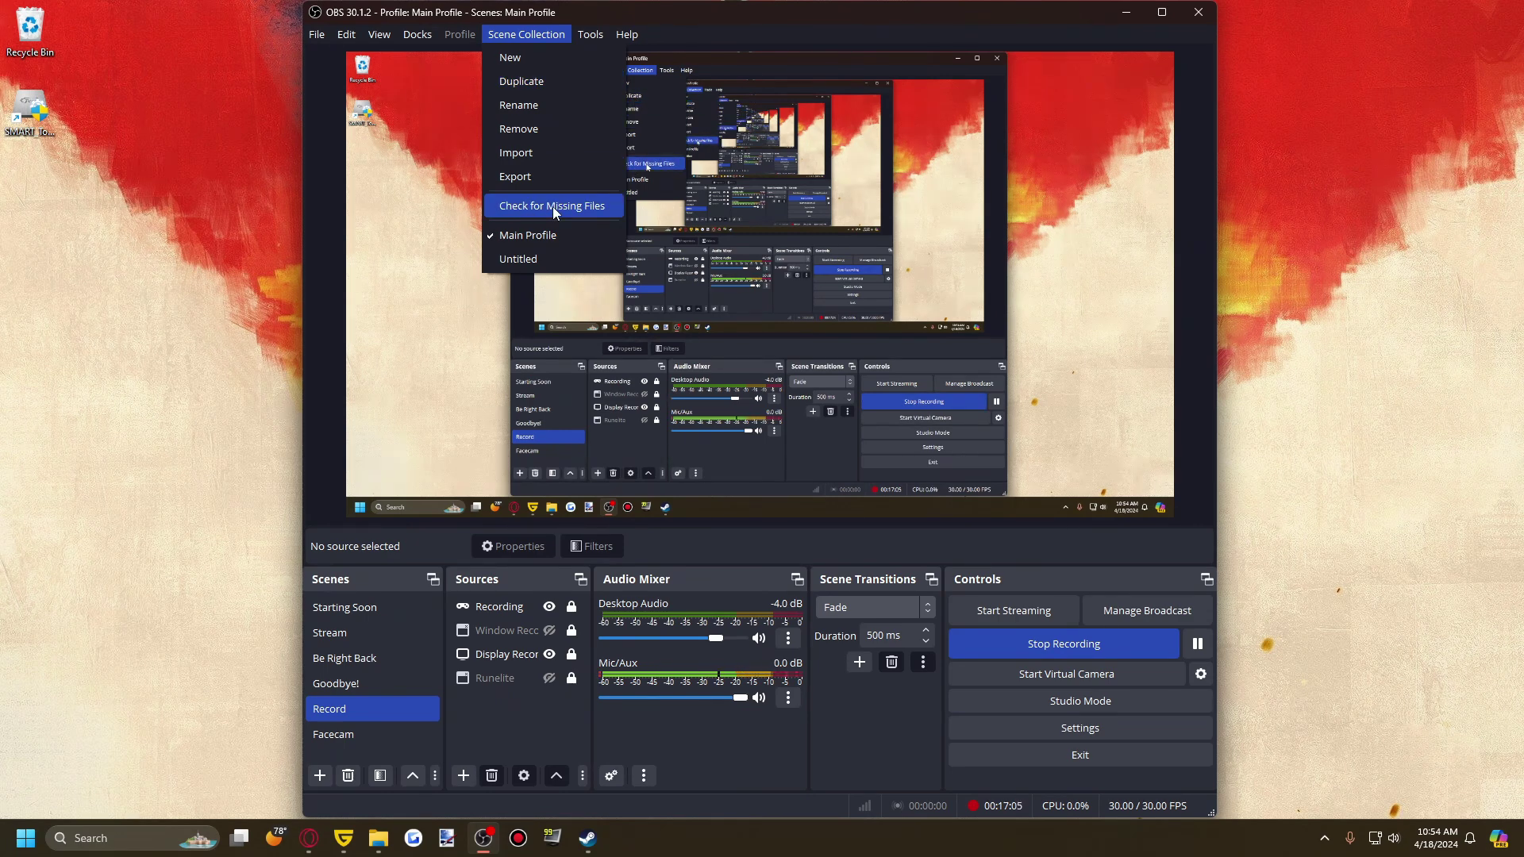
click(494, 34)
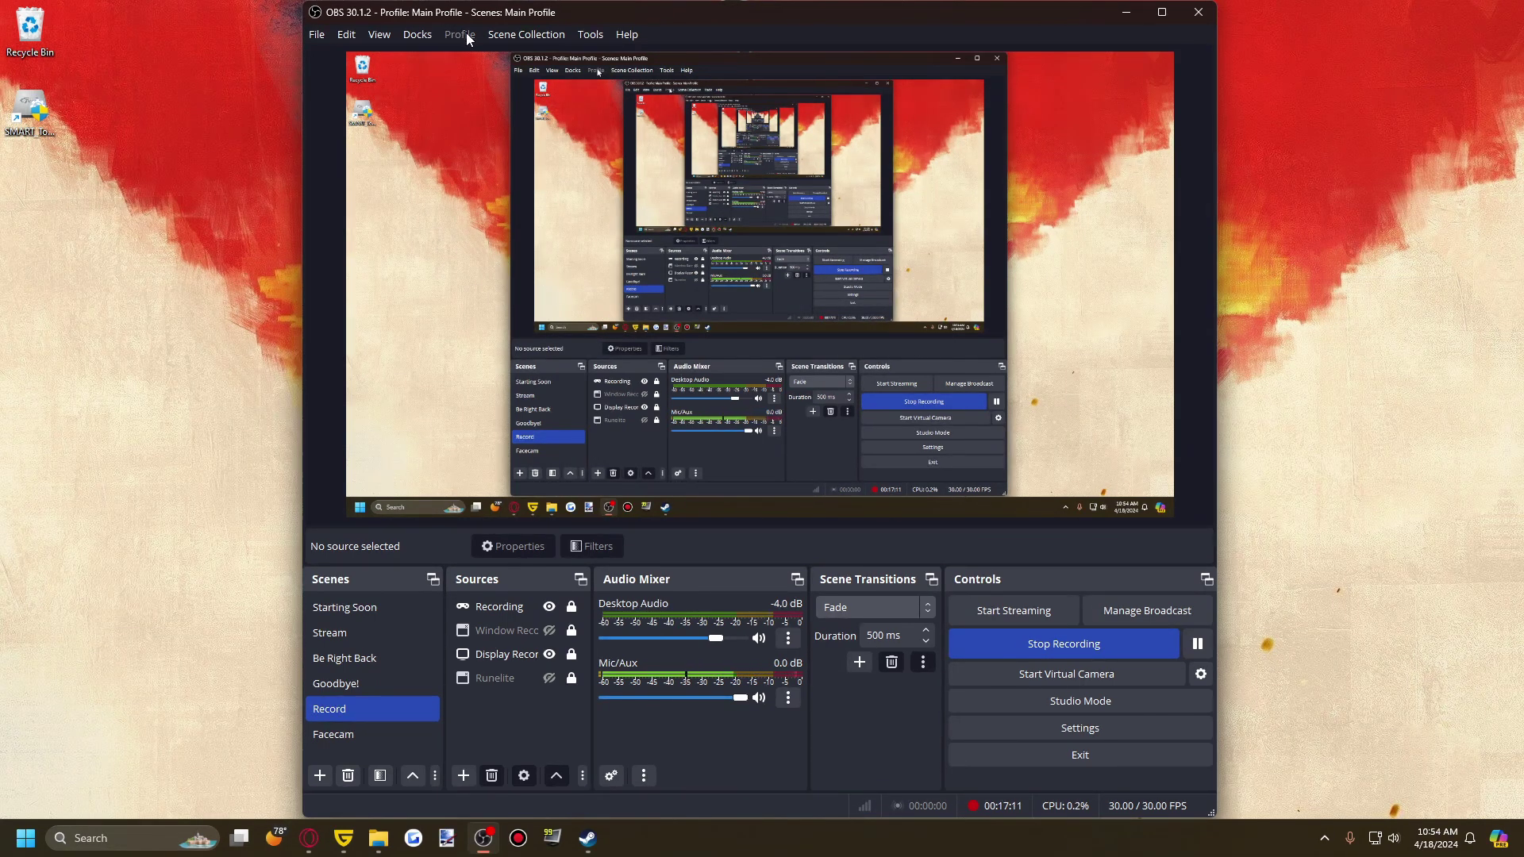
Review the dock options, including lock, reset, custom browser docks and which docks are shown, without changing any.
click(424, 35)
click(424, 35)
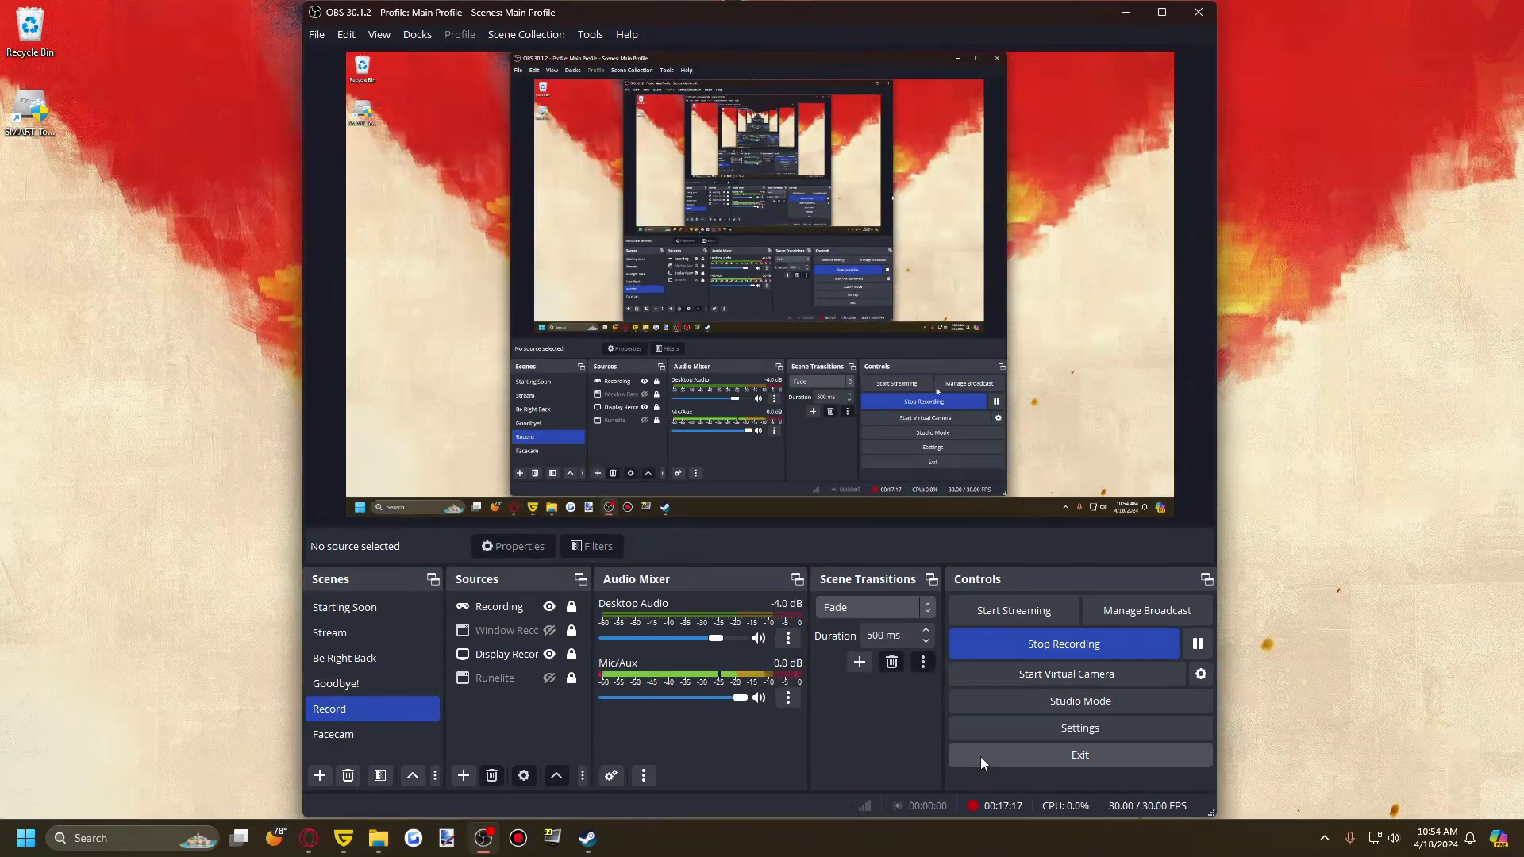
click(416, 35)
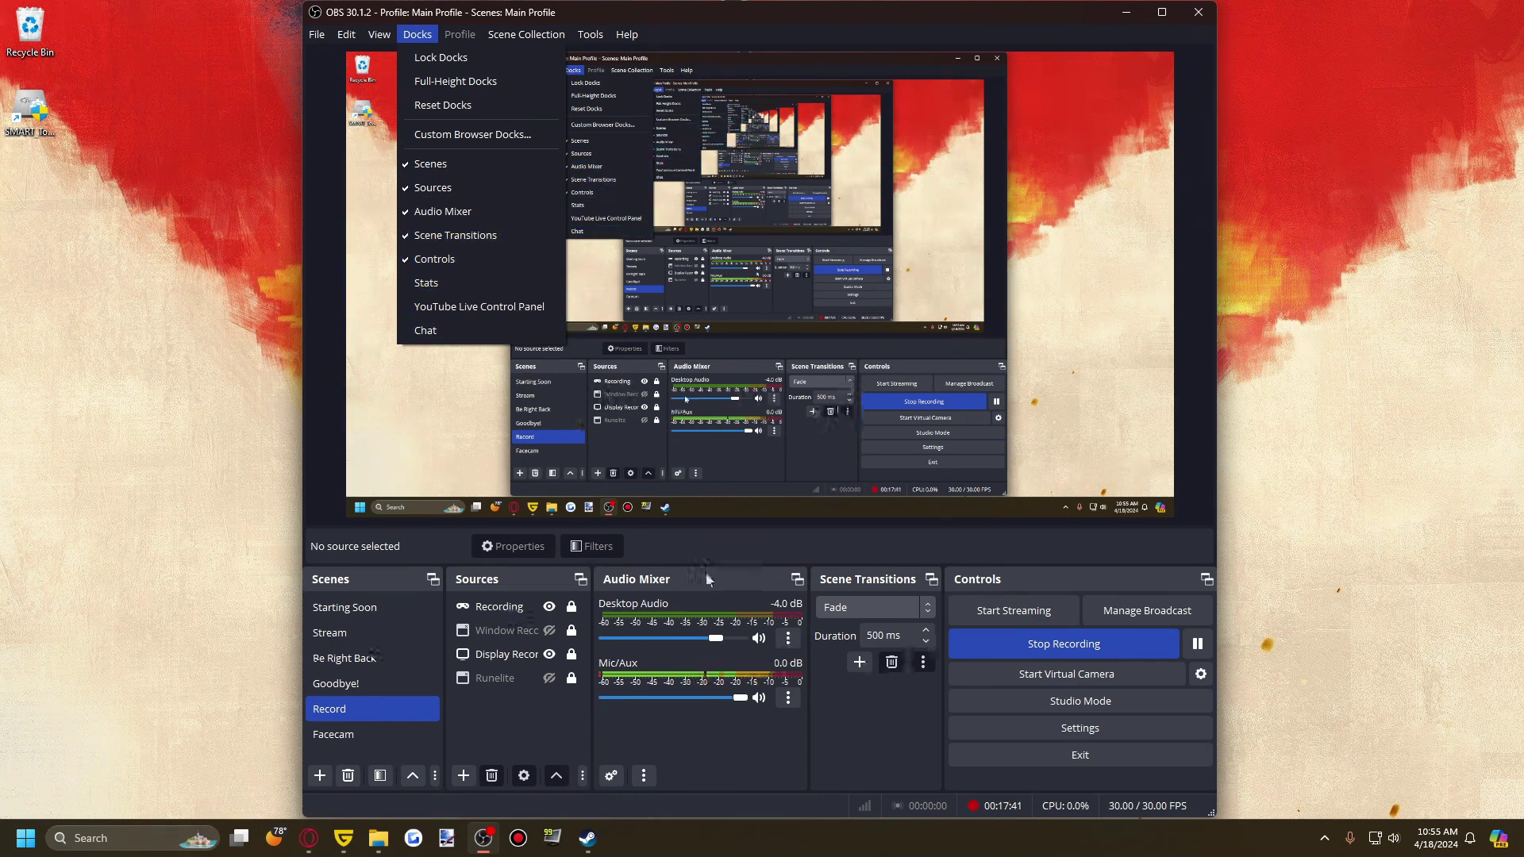
click(406, 38)
Review the View options, including Multiview, and the Edit options, including Transform, without applying any.
click(386, 34)
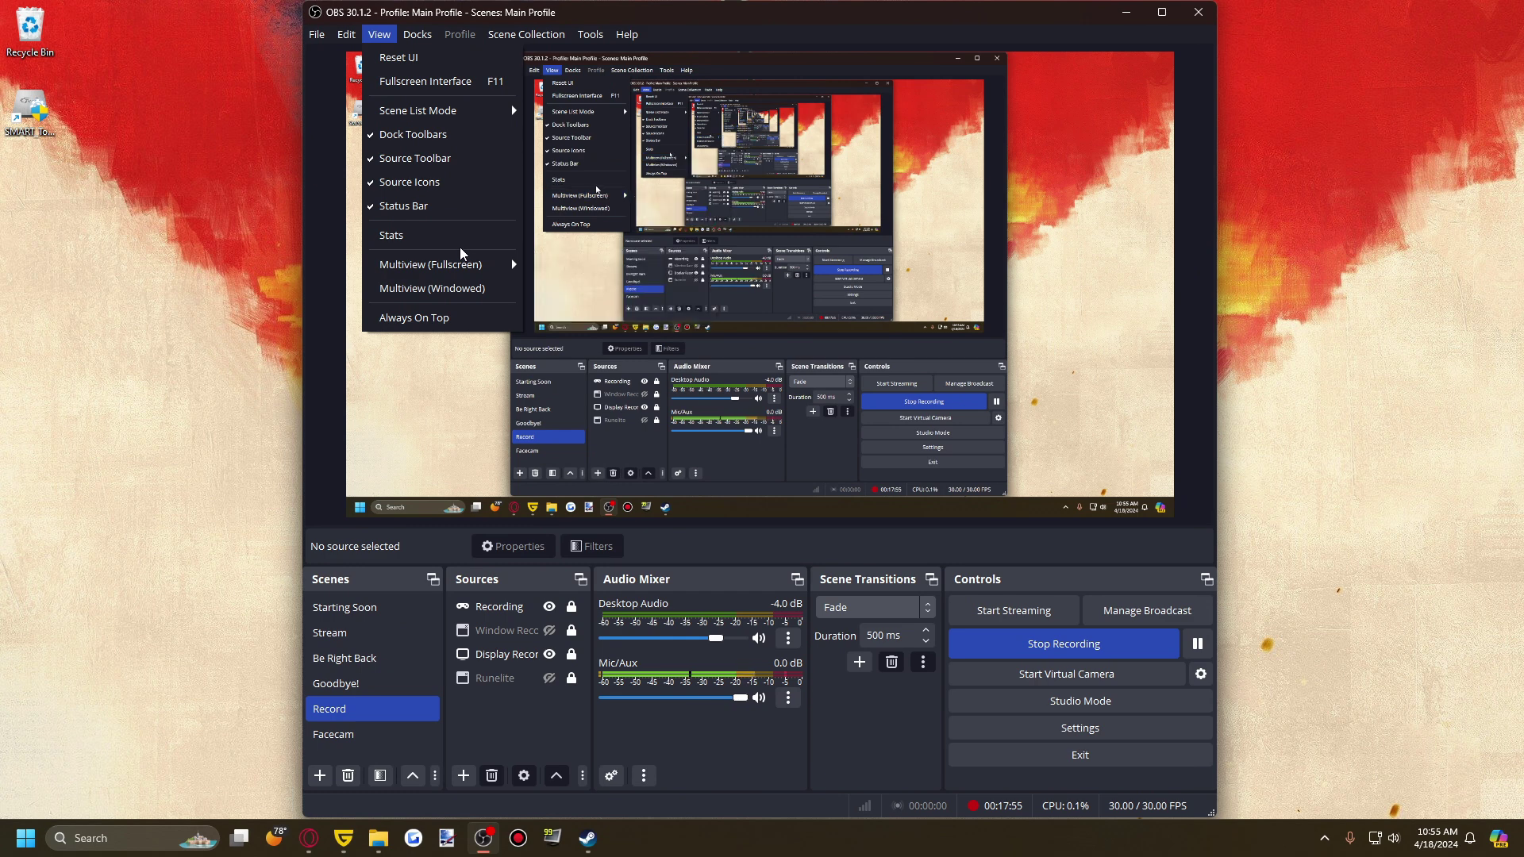
mouse_move(442, 277)
mouse_move(349, 35)
mouse_move(369, 236)
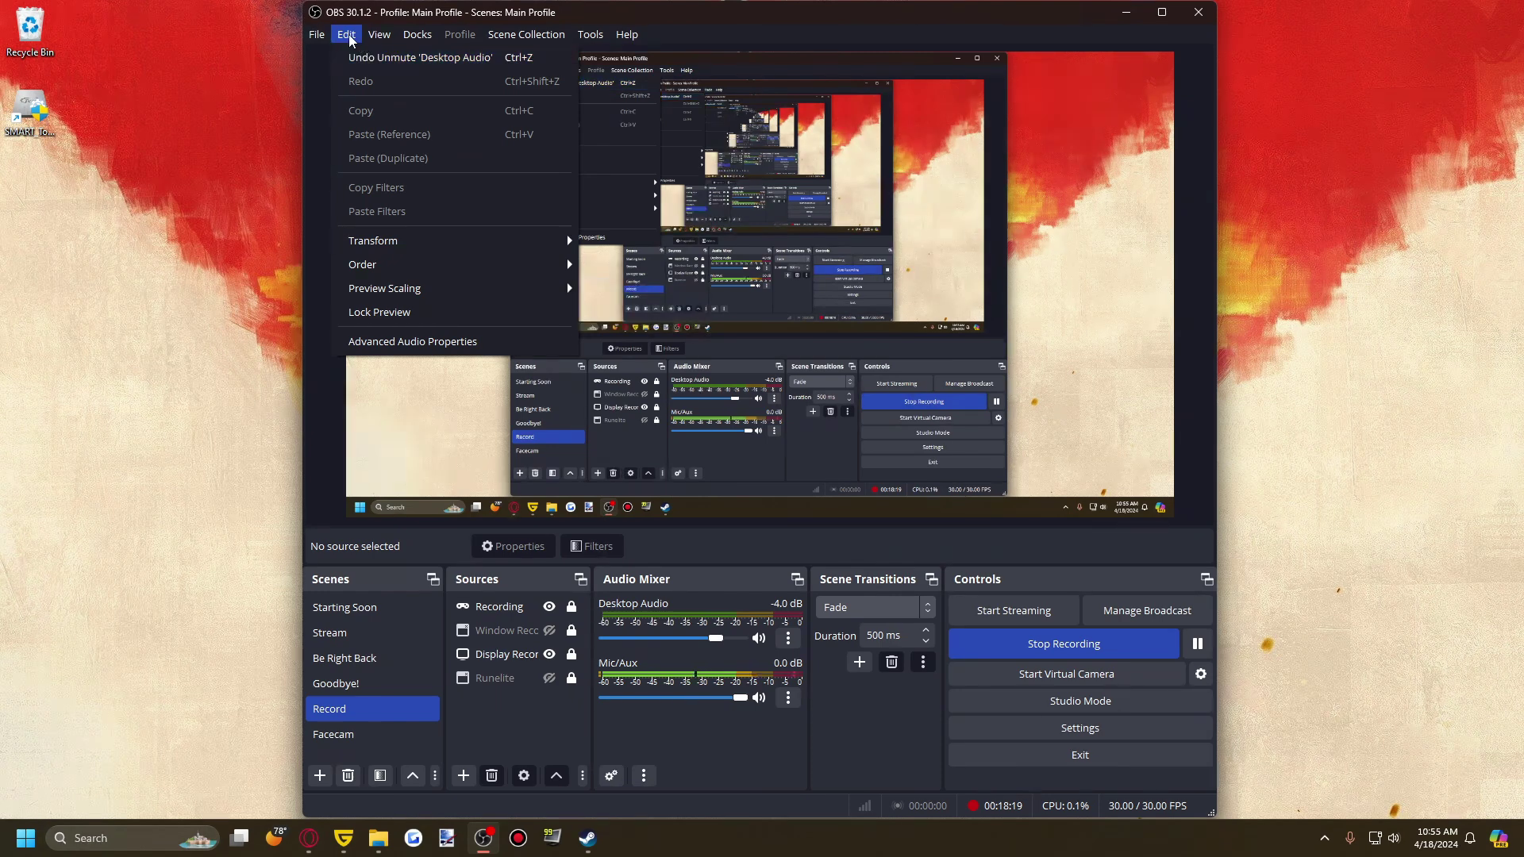
click(653, 313)
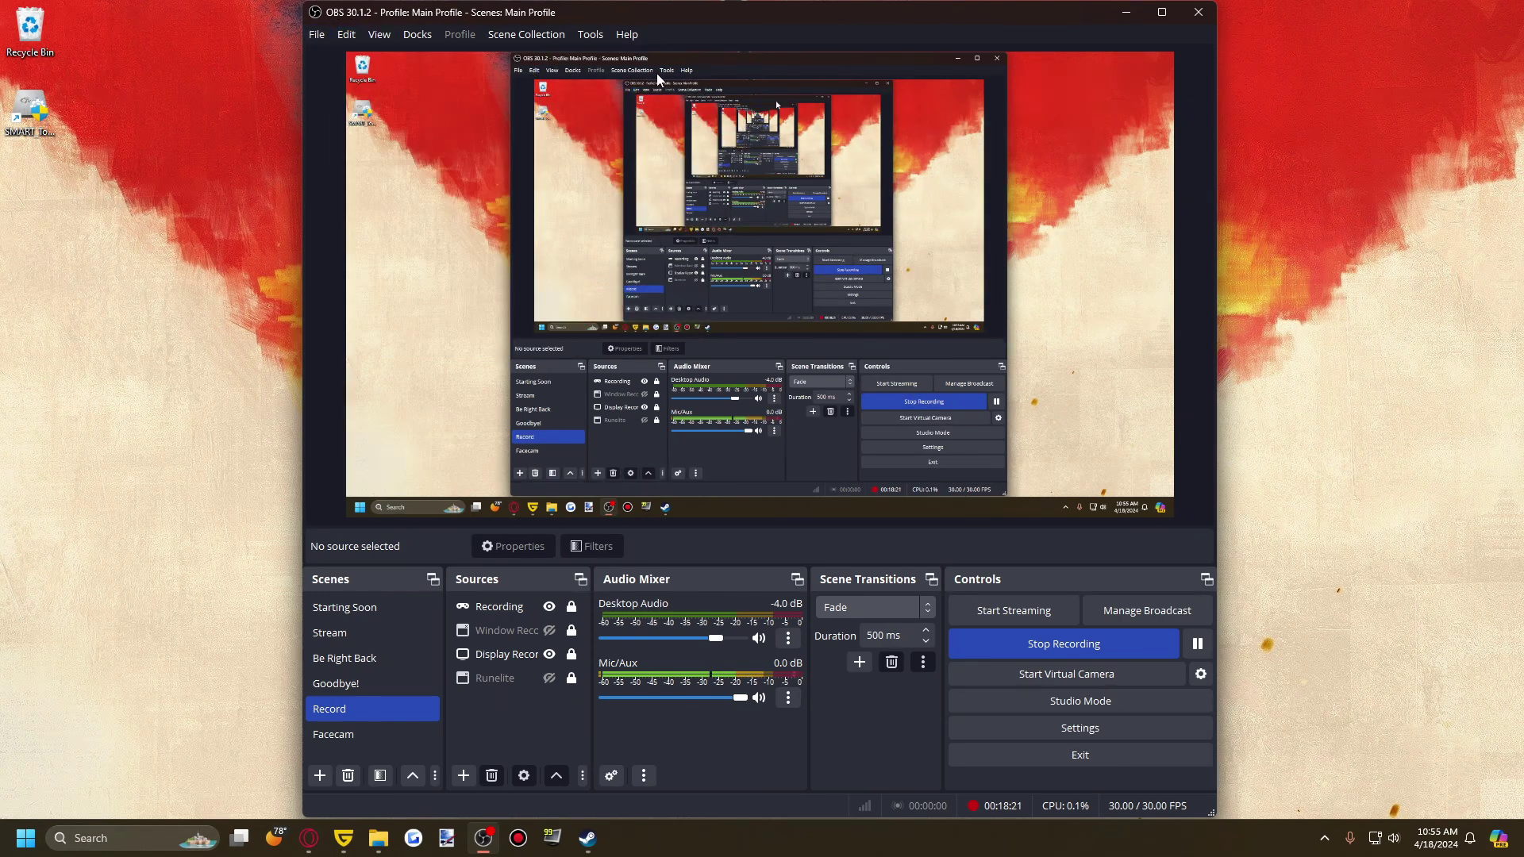
Examine the options offered for the preview canvas, such as preview scaling and projectors, and dismiss them.
right_click(421, 275)
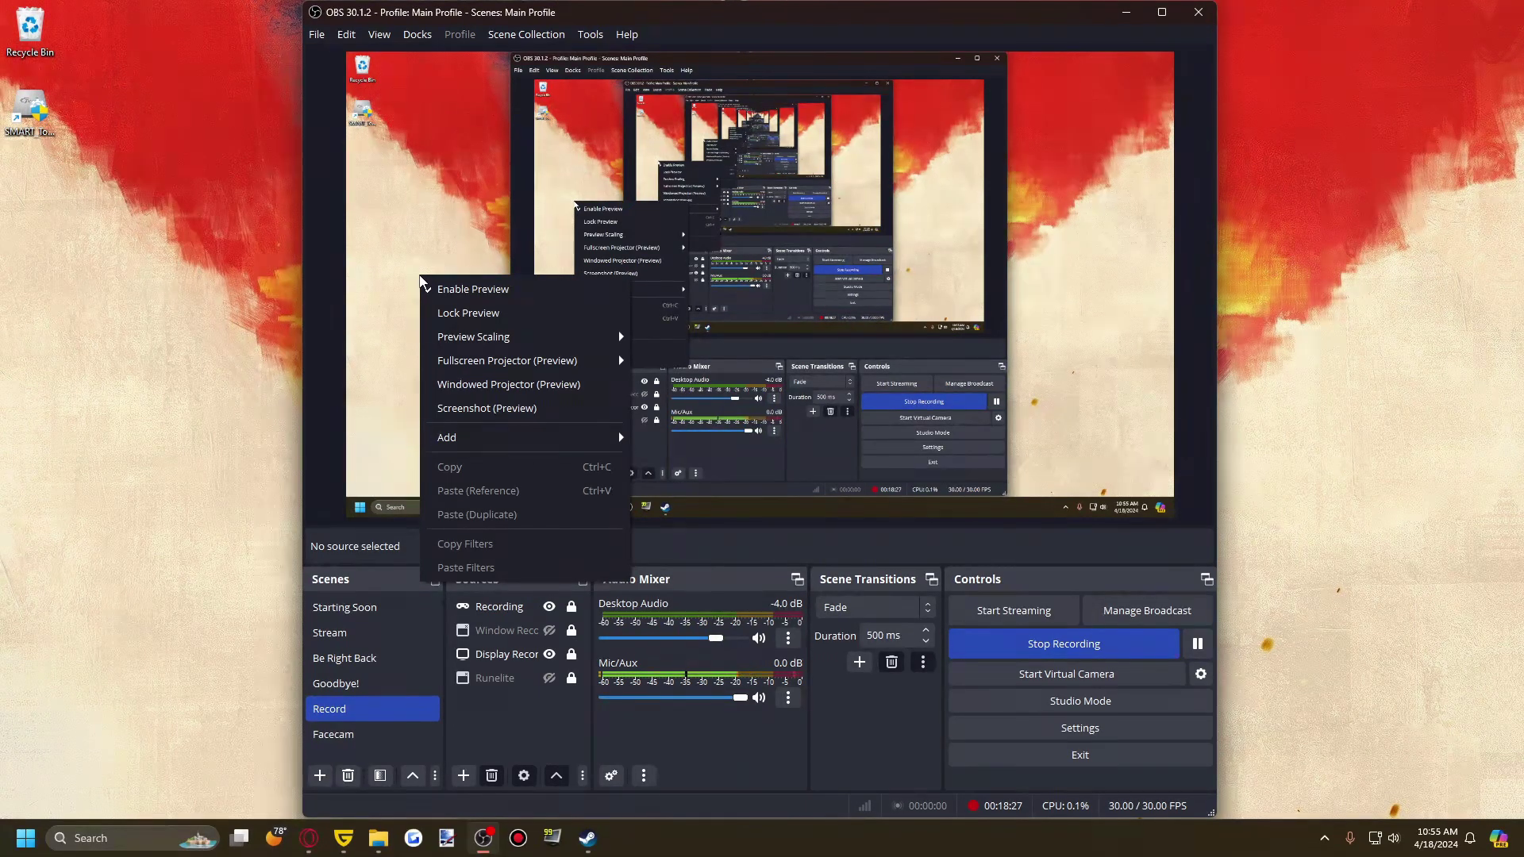
click(378, 312)
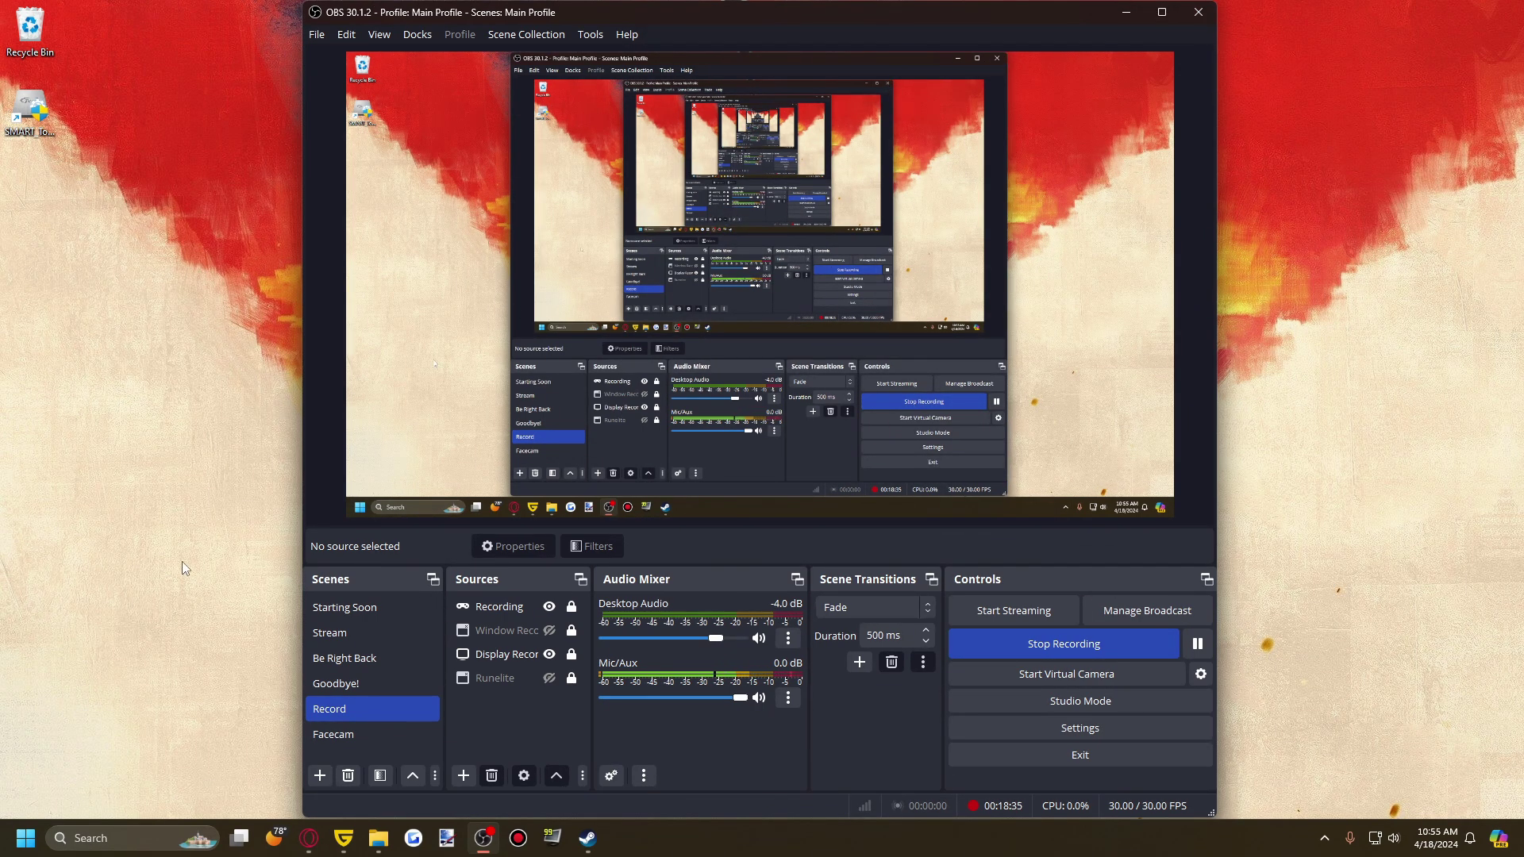
Review the file options, examine the Remux Recordings dialog, and close it without remuxing a file.
click(327, 35)
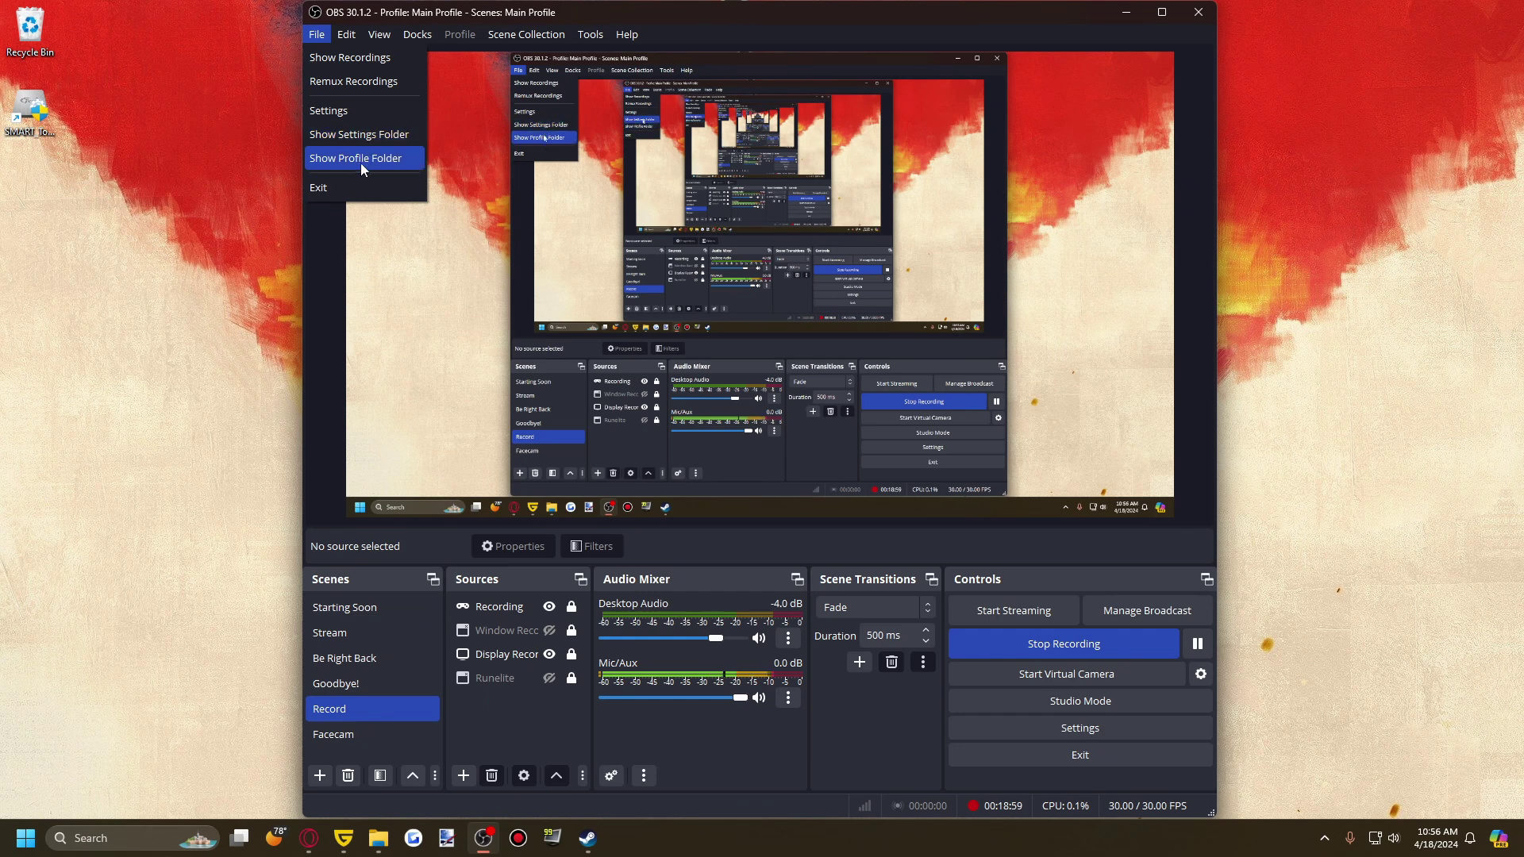
click(327, 84)
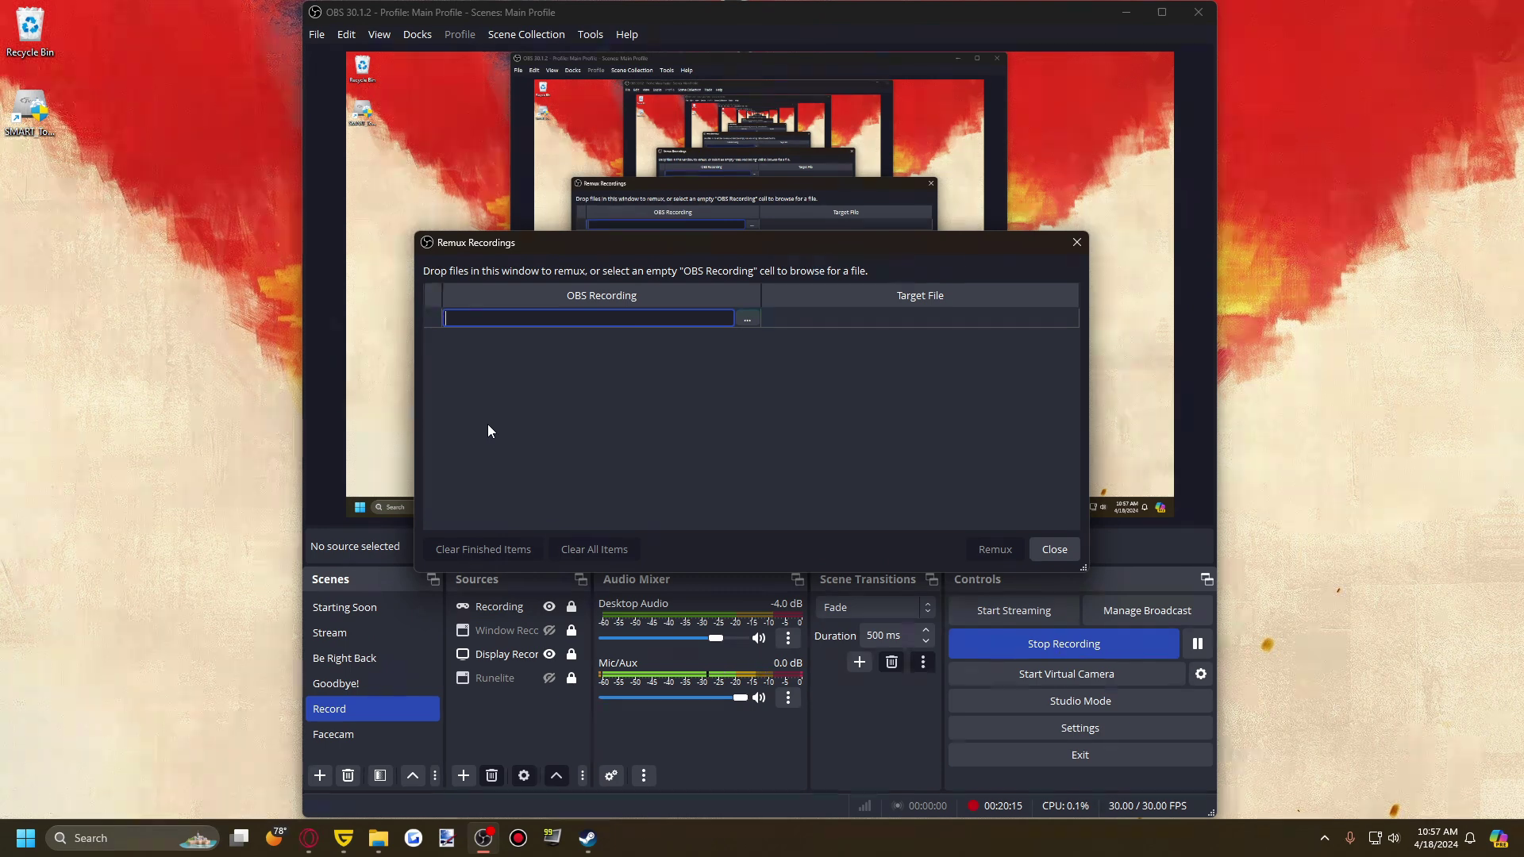
click(1045, 547)
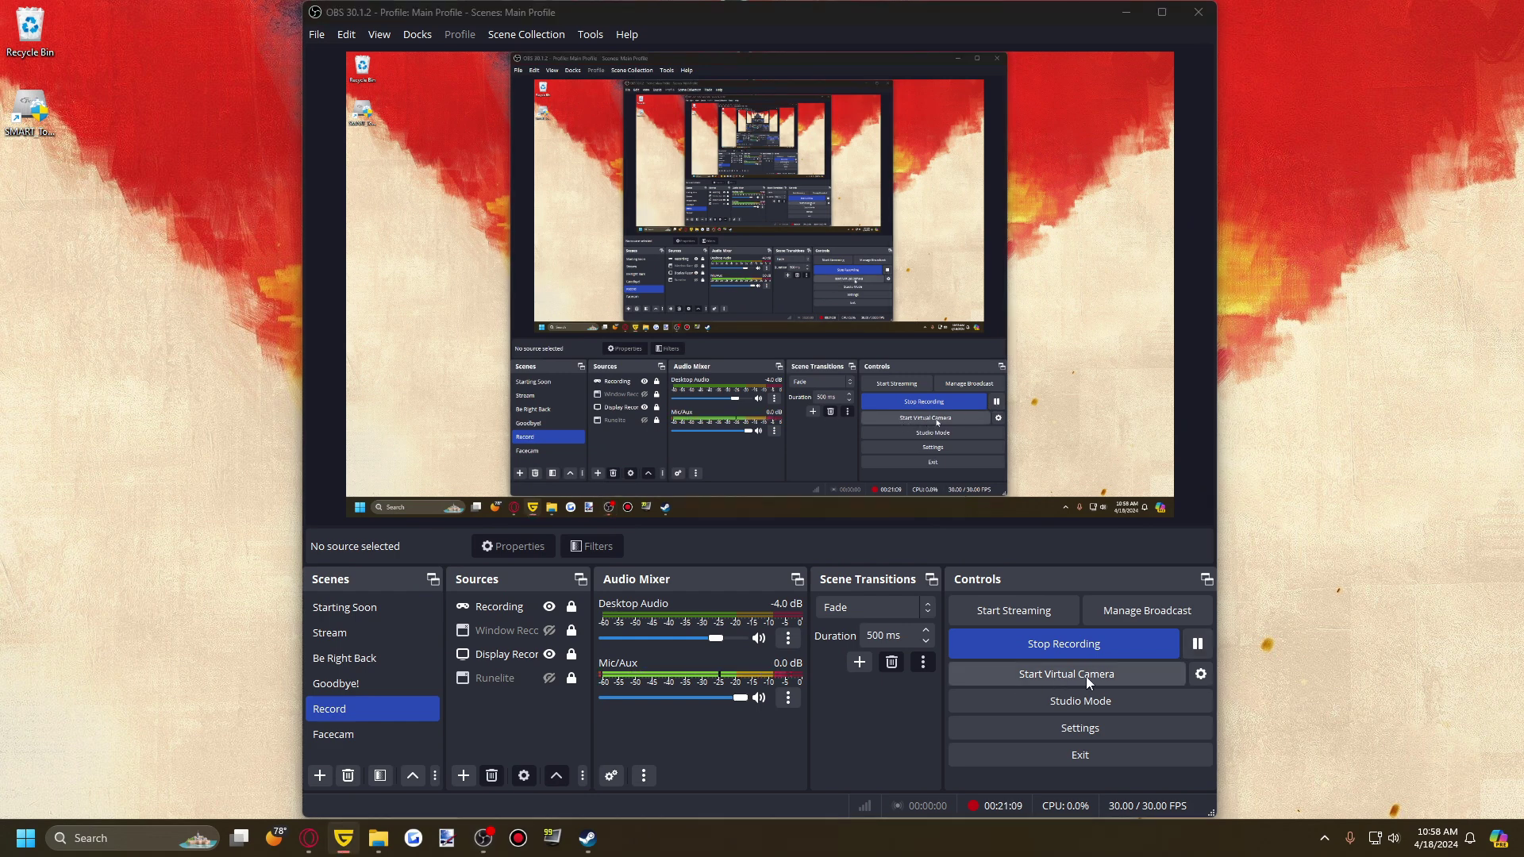
Open the program's settings window on the general settings.
click(1035, 676)
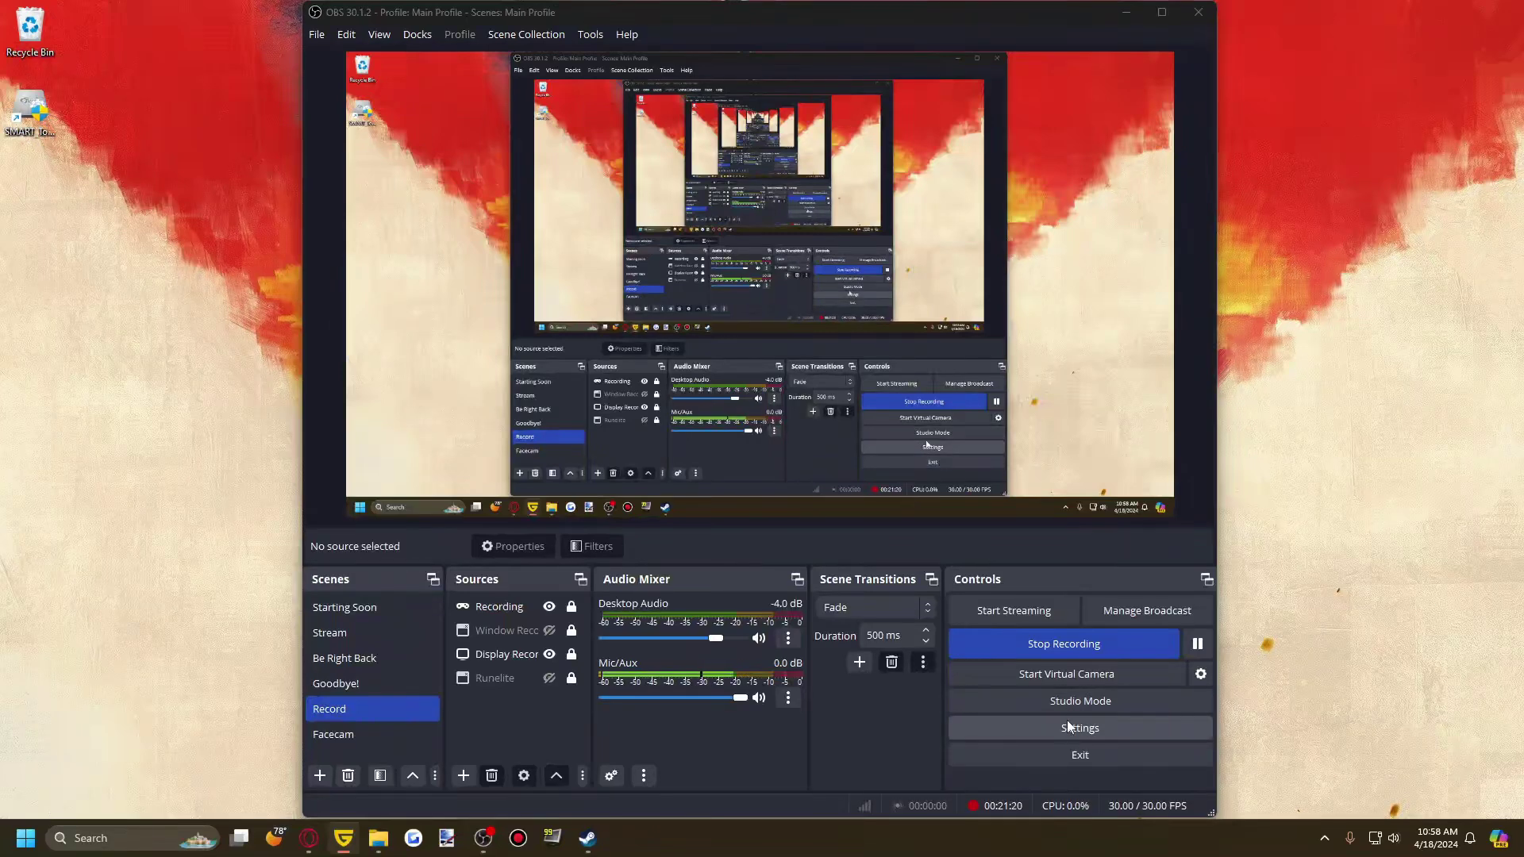
click(1037, 735)
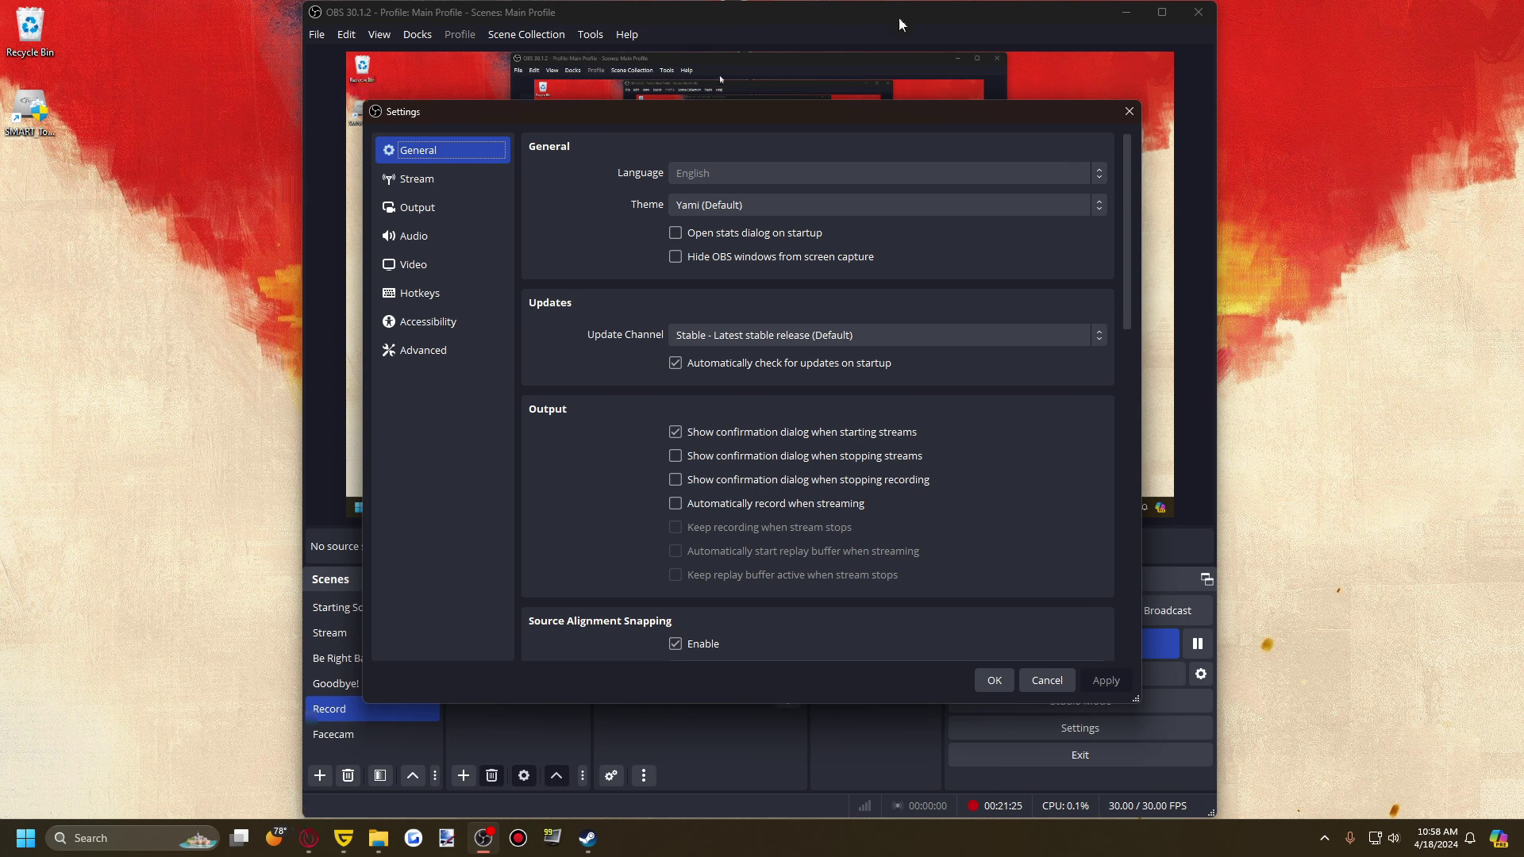
Try out the System, Dark, Light, Rachni and Acri interface themes, and return to Yami (Default).
click(703, 204)
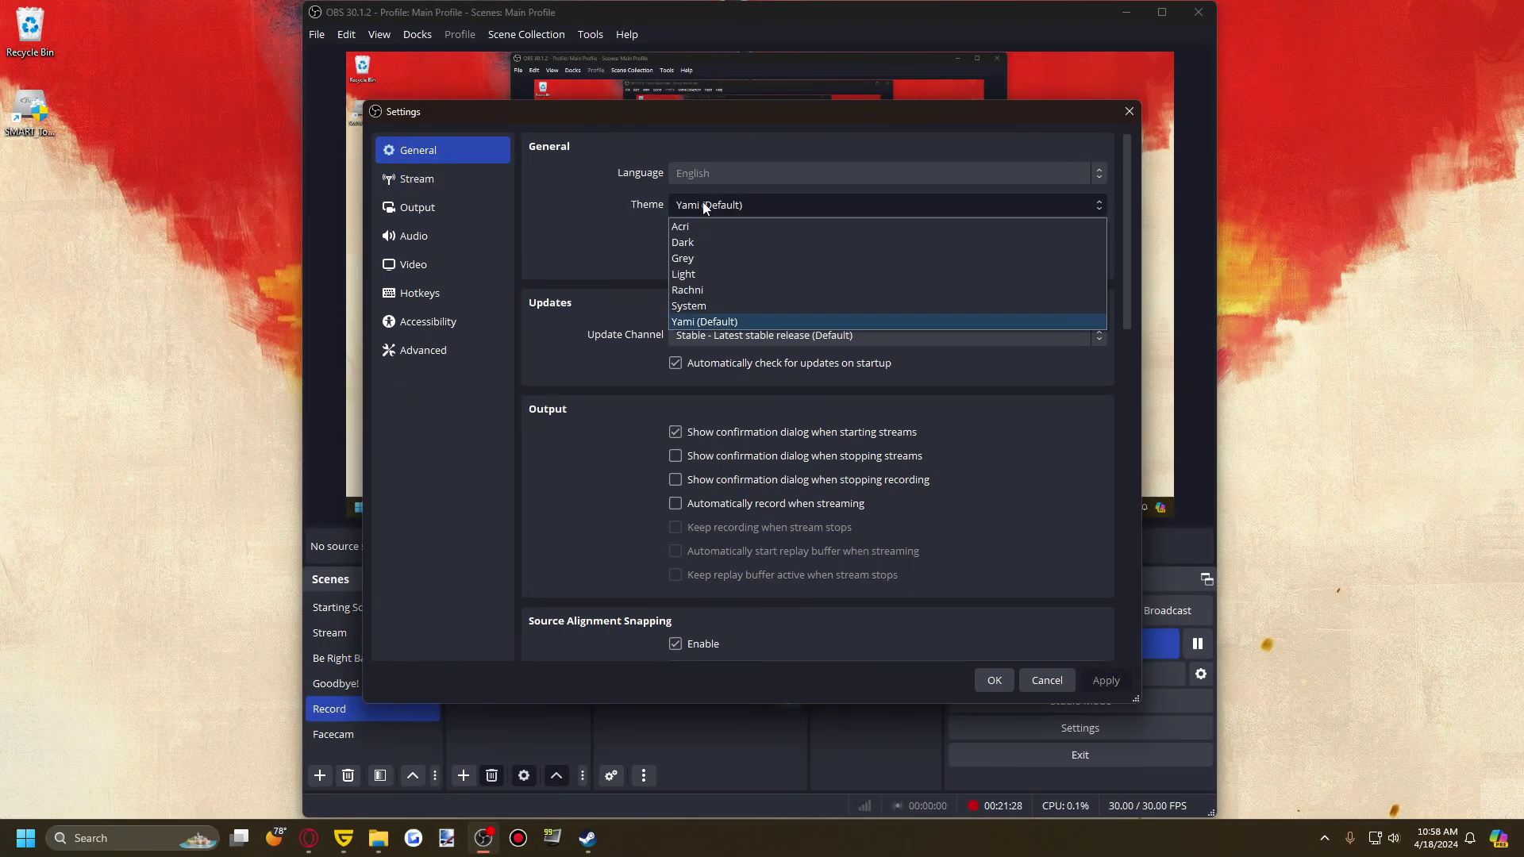
click(701, 307)
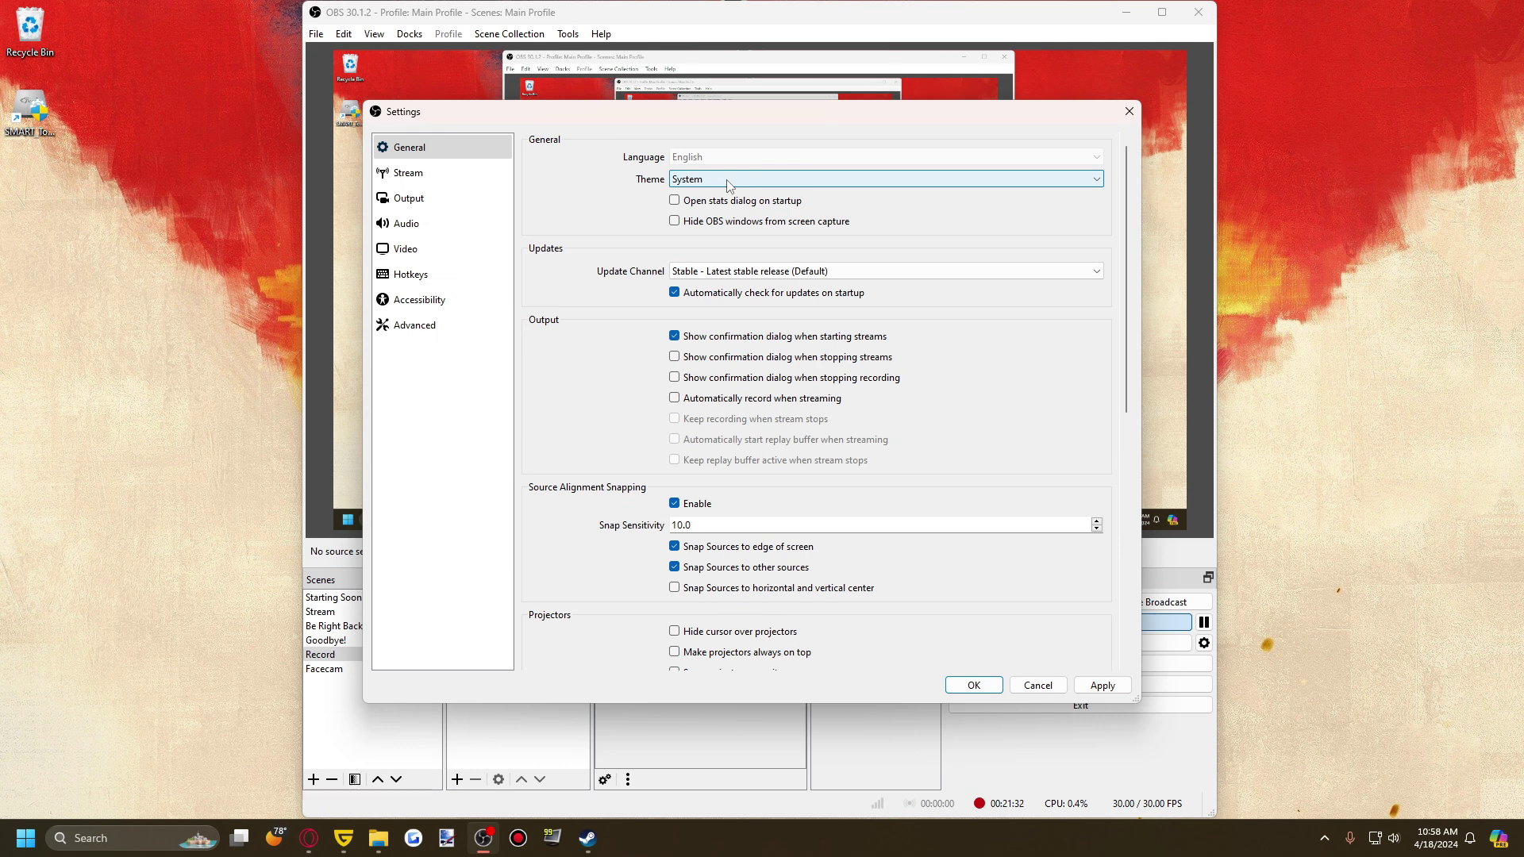
click(729, 182)
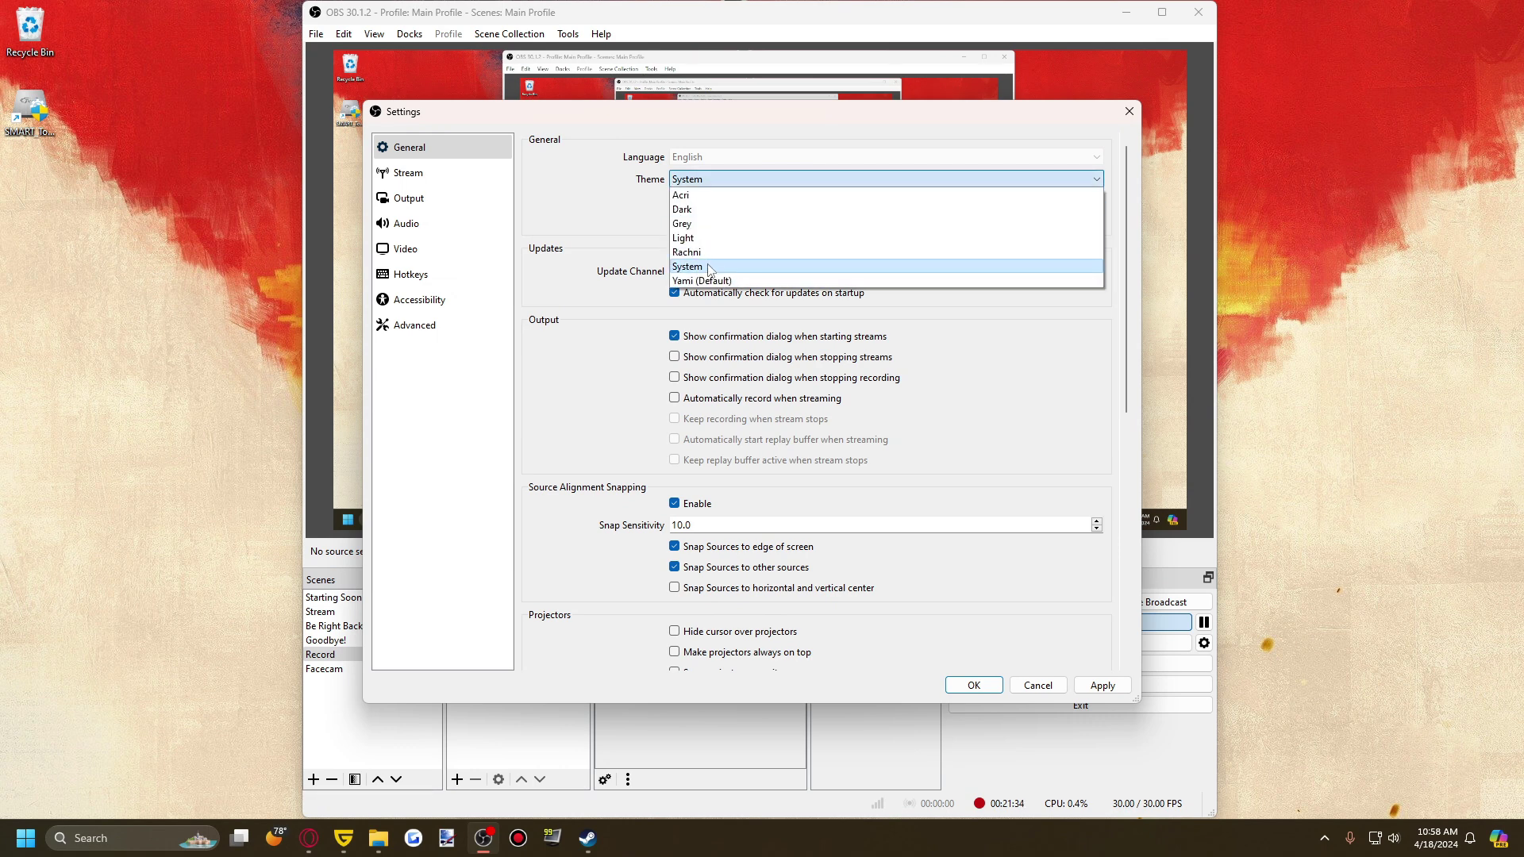
click(714, 208)
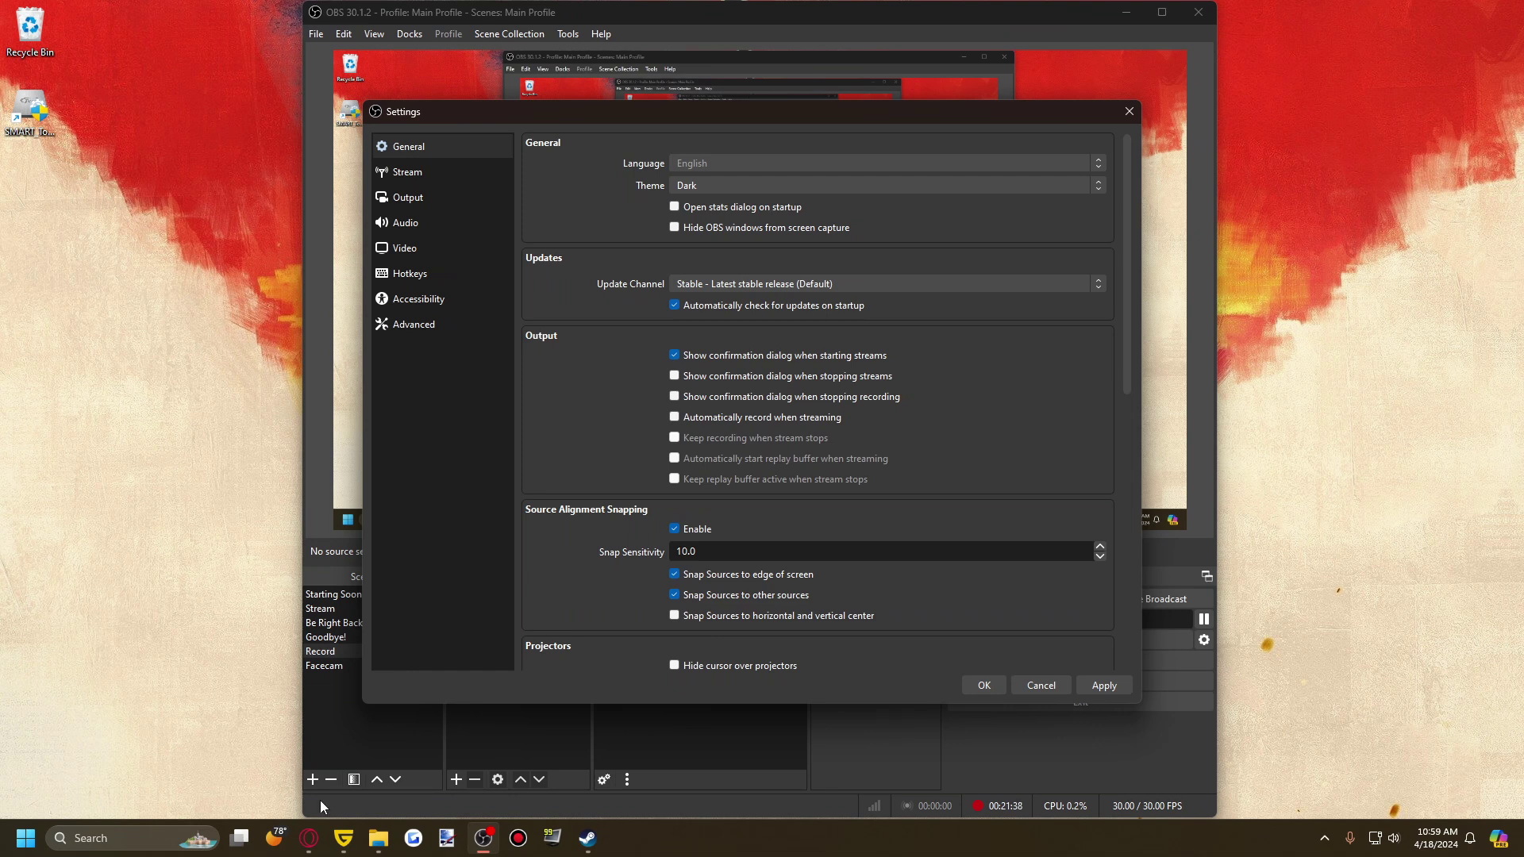
click(752, 184)
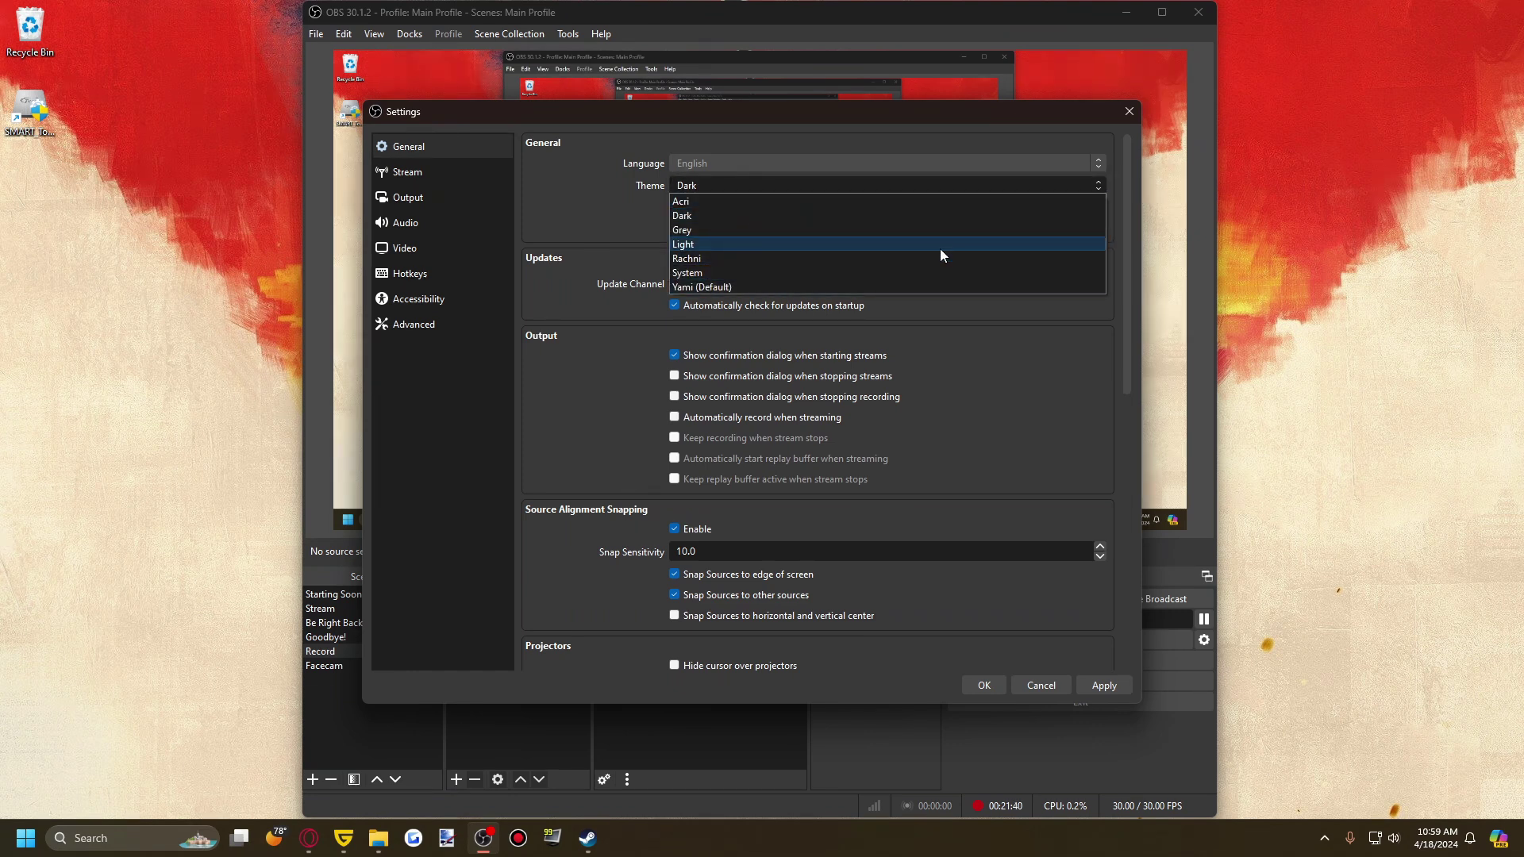
click(704, 242)
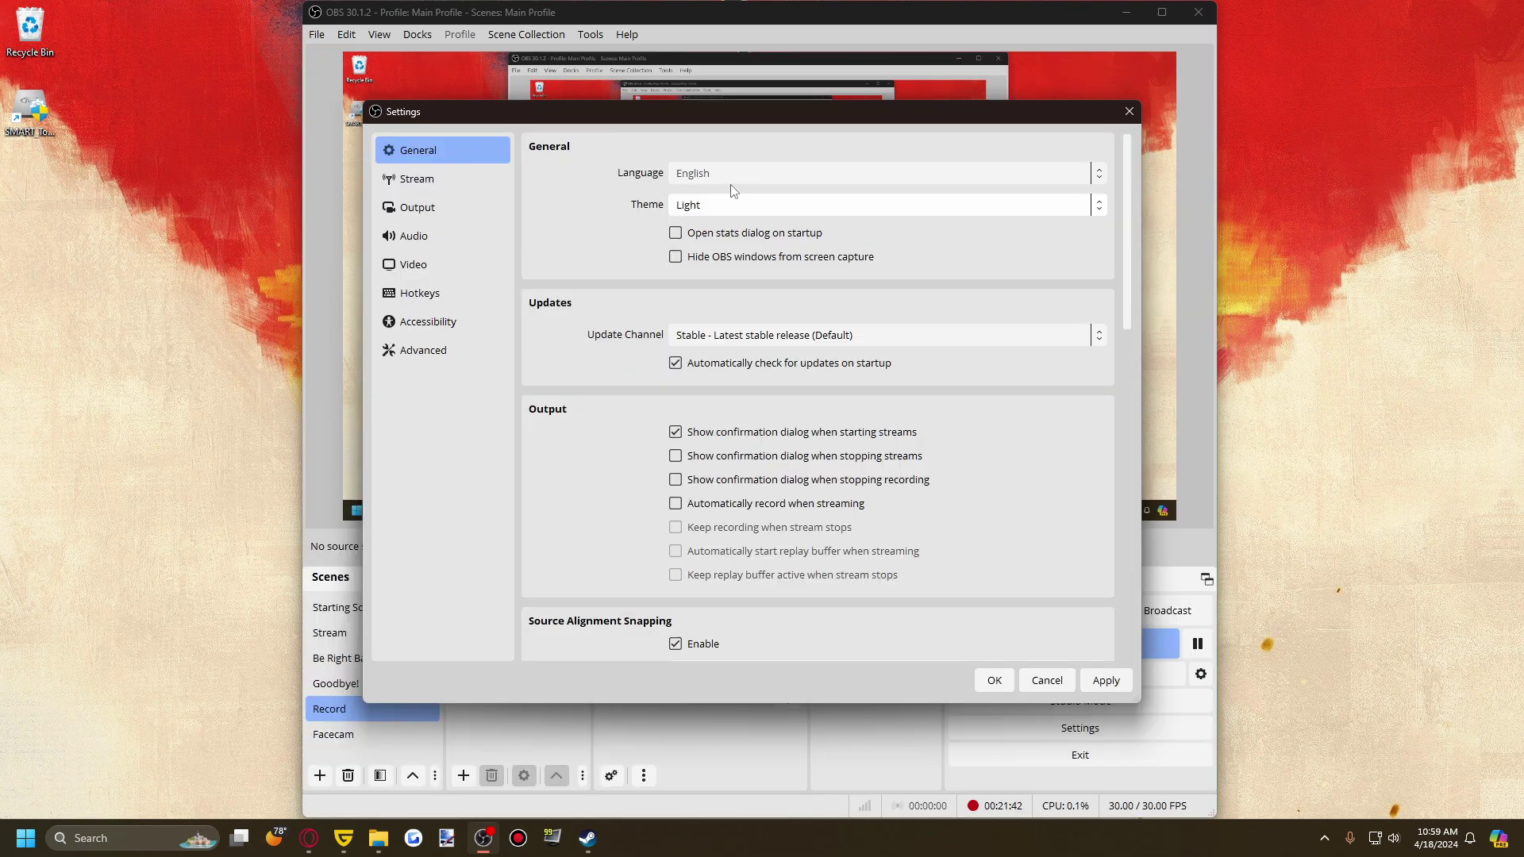
click(725, 206)
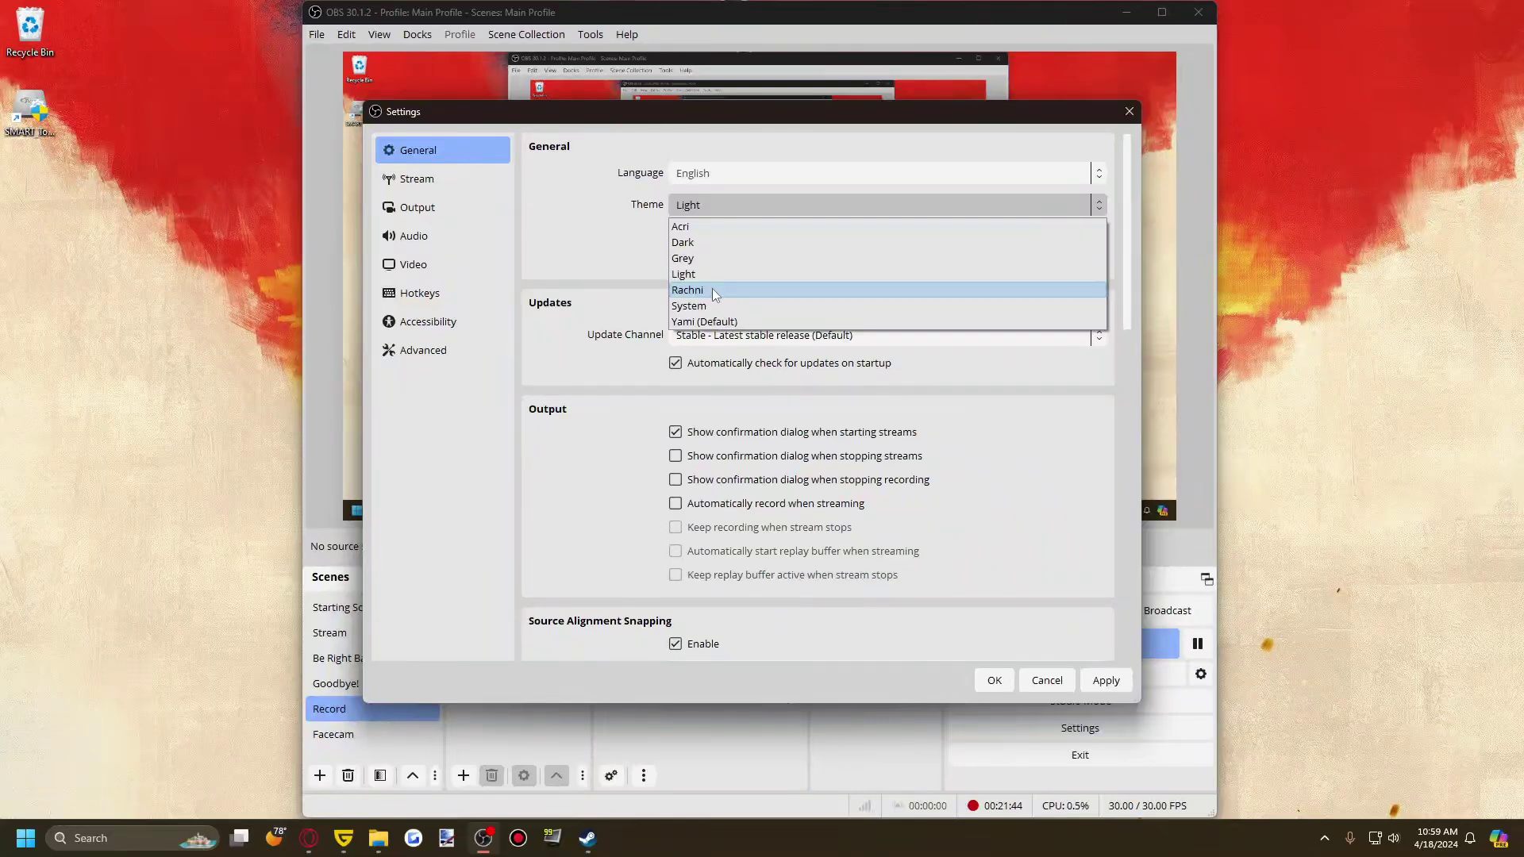
click(711, 290)
click(722, 208)
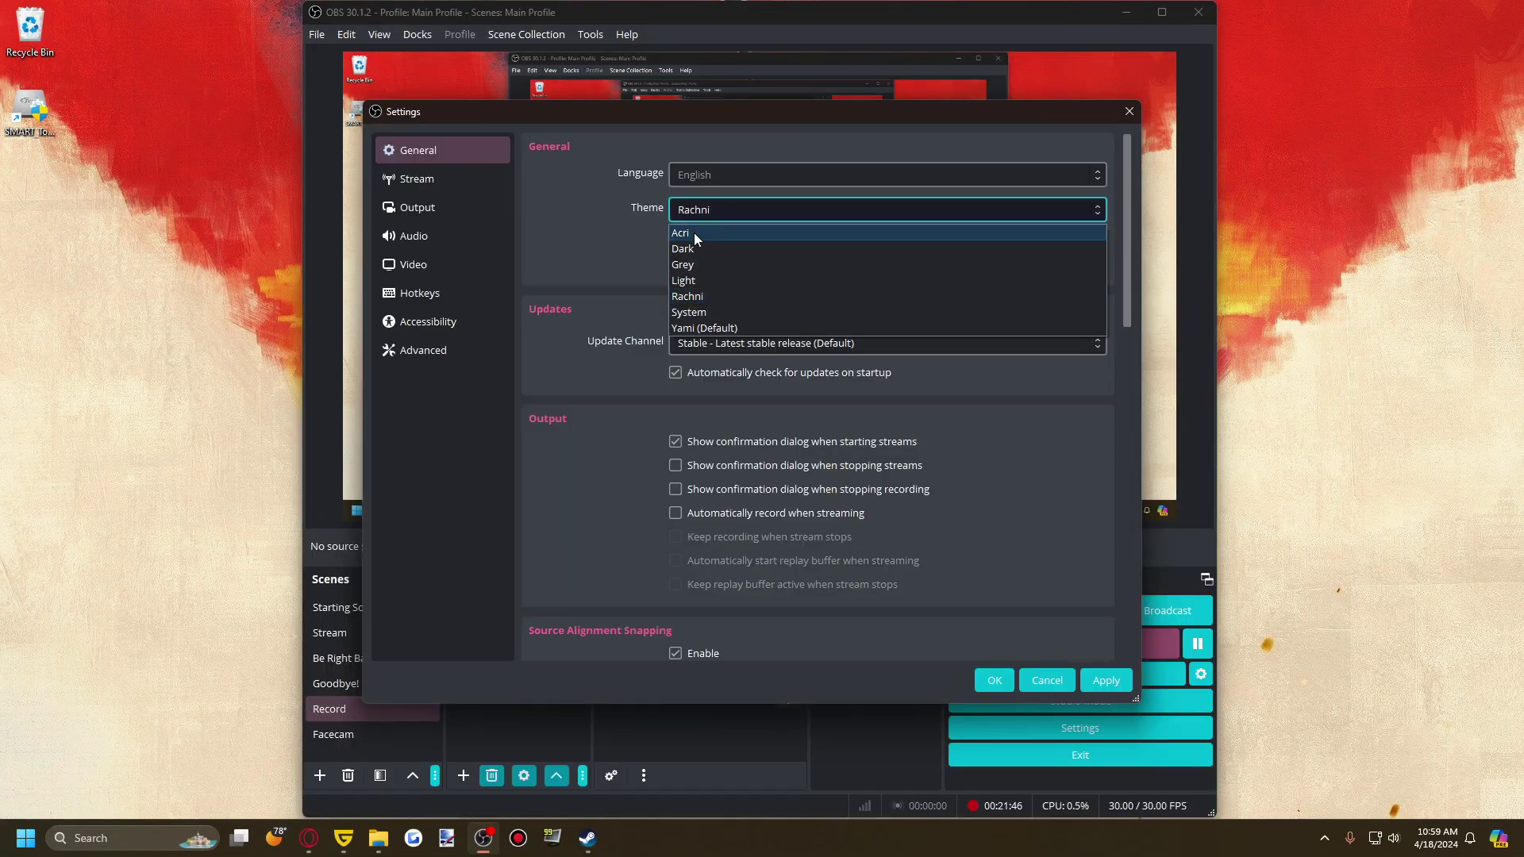
click(693, 231)
click(731, 209)
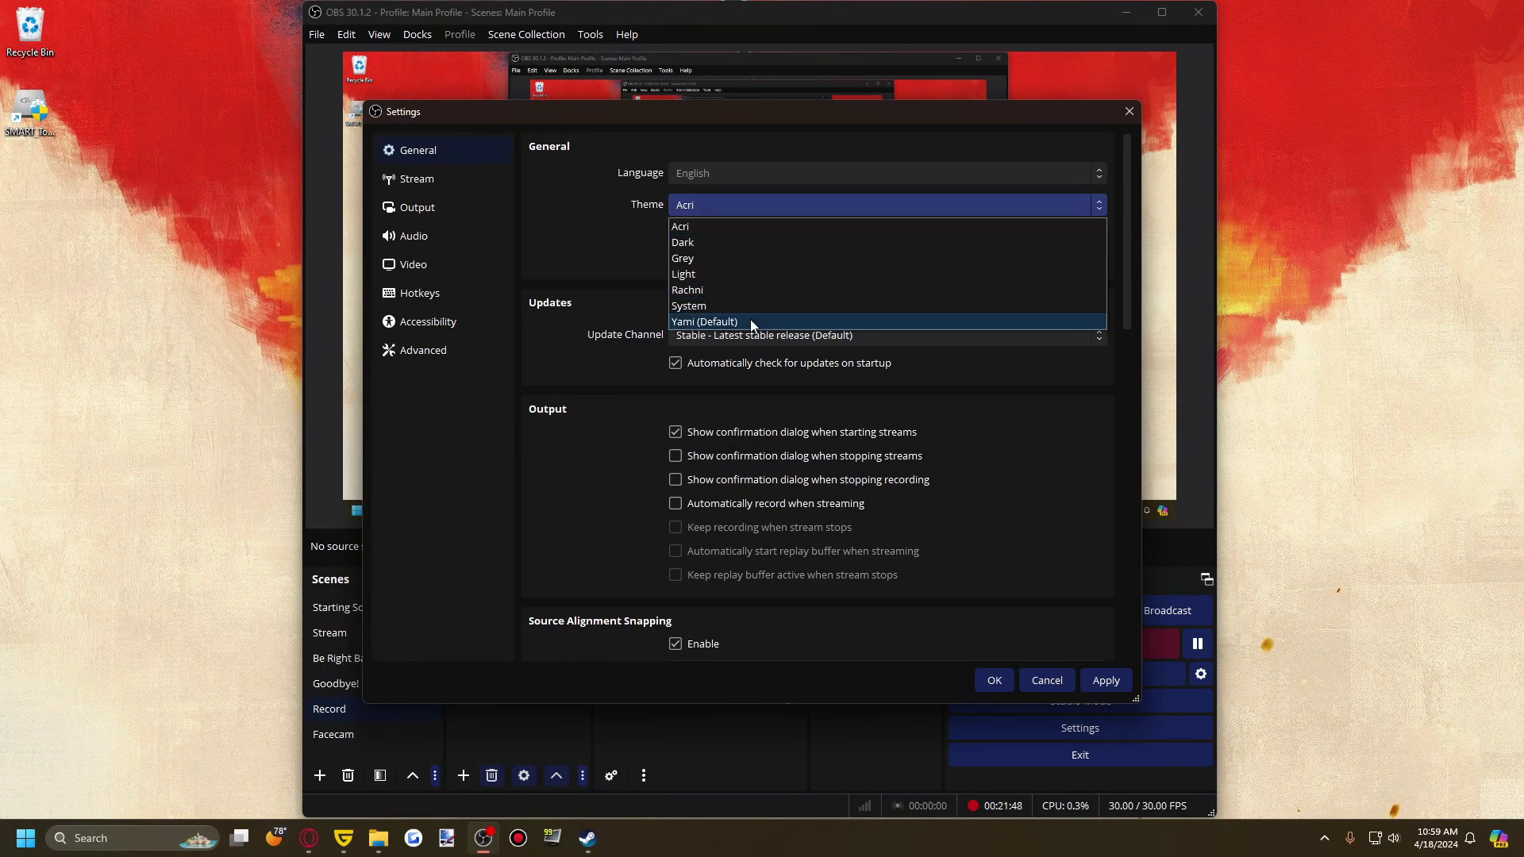
click(746, 321)
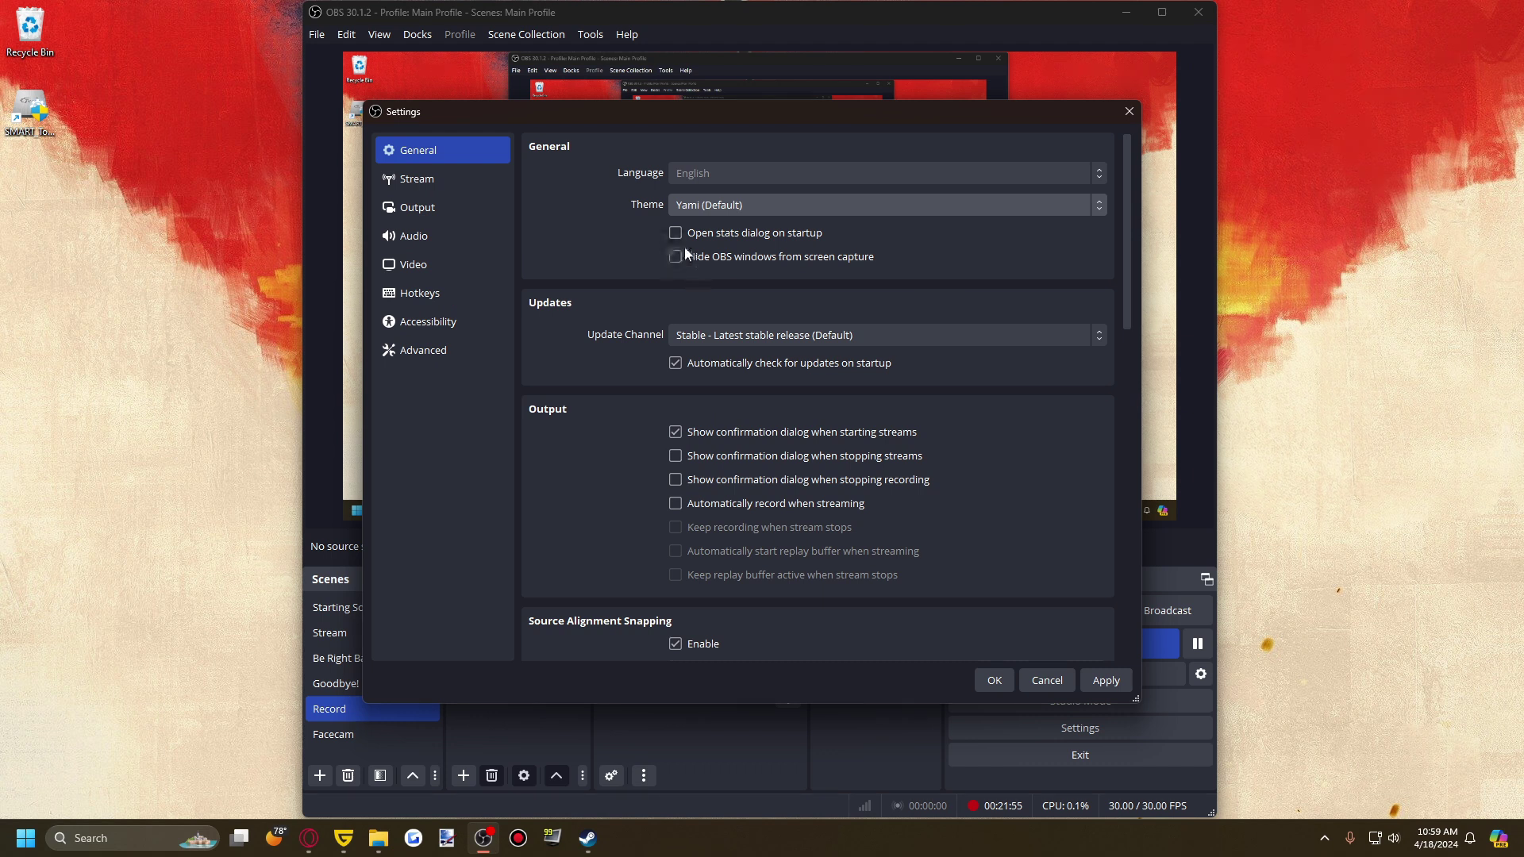
Examine the update channel choices in the general settings and dismiss the list.
mouse_move(782, 258)
click(734, 339)
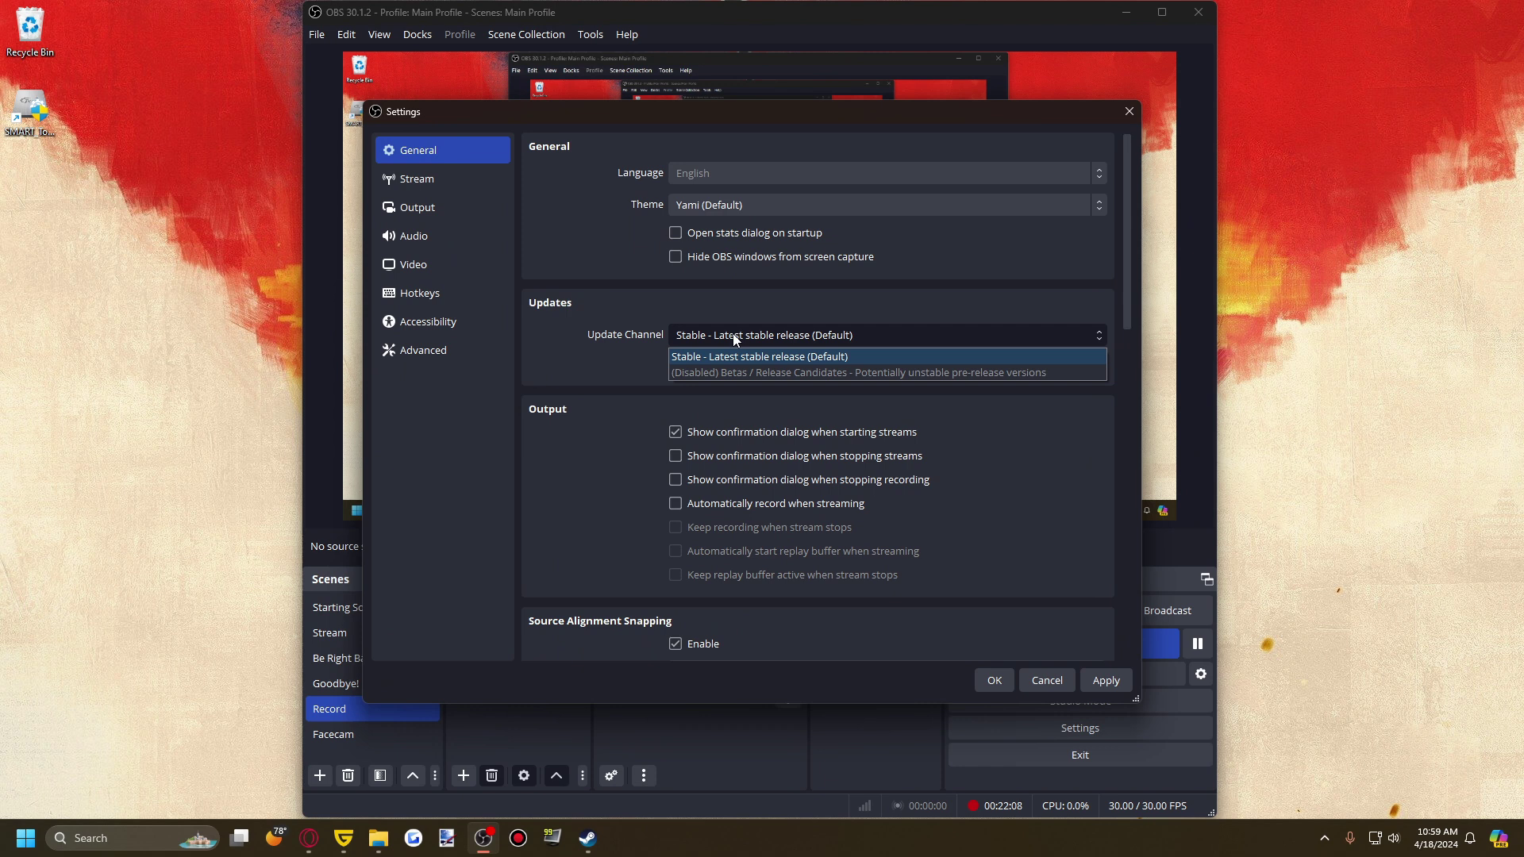
click(734, 339)
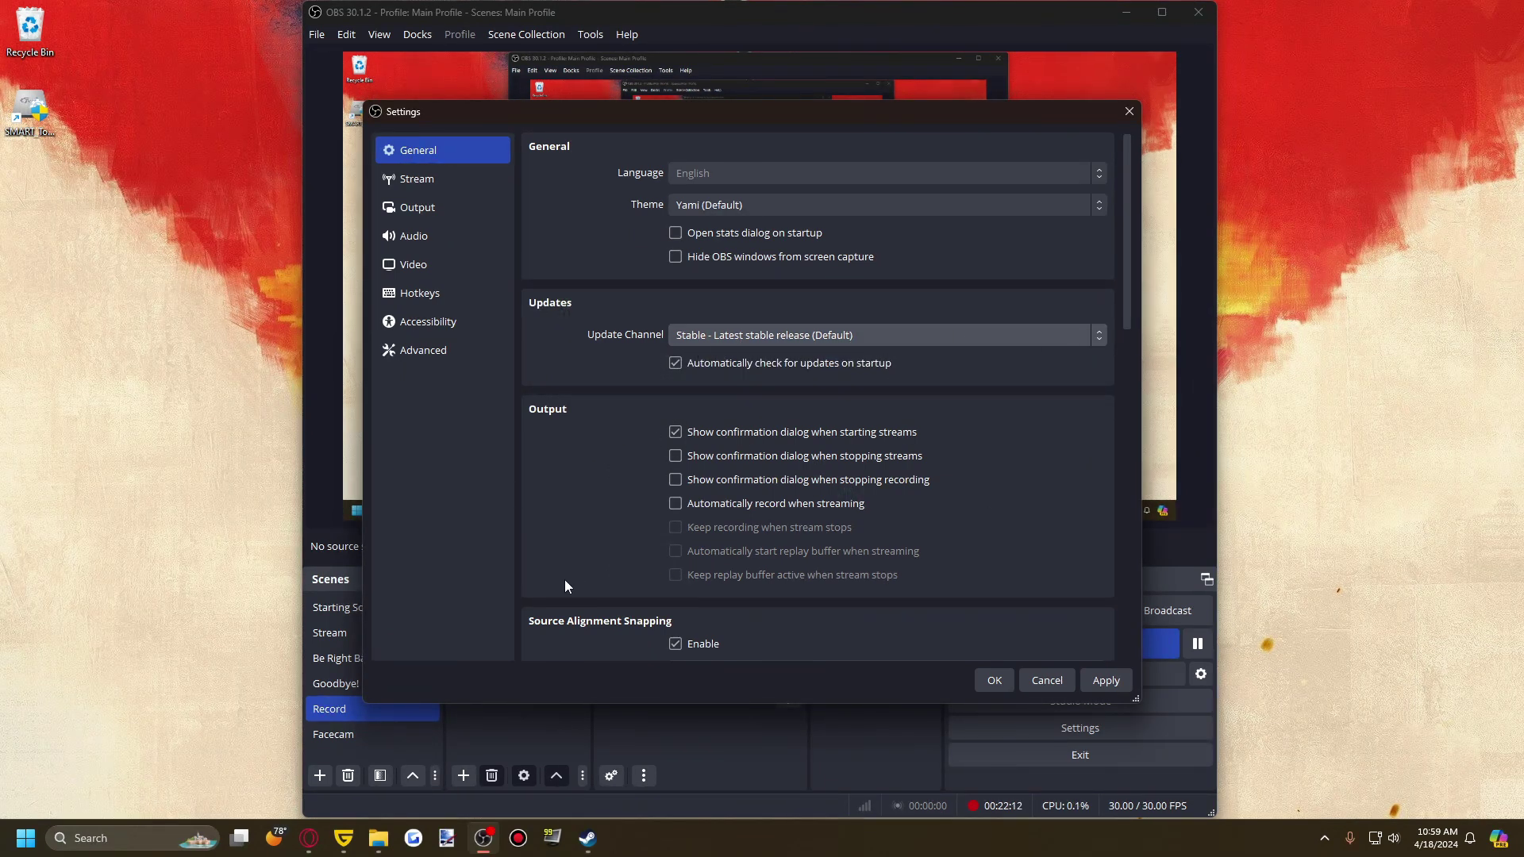
Review the remaining general settings, covering output confirmations, source alignment snapping, projectors, system tray, preview, importers, Studio Mode and Multiview.
scroll(655, 523, down, 3)
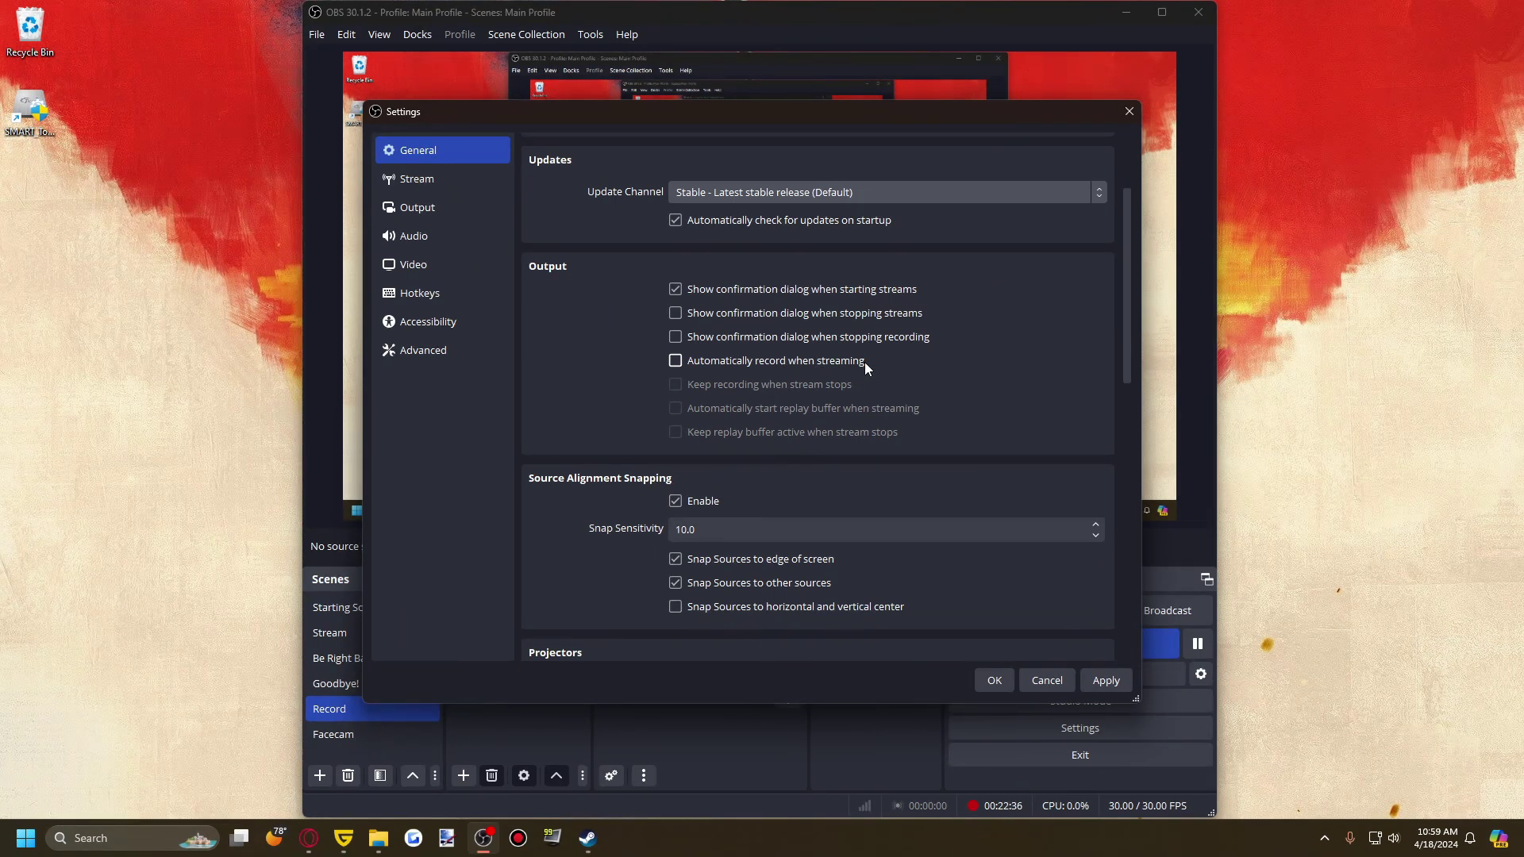
scroll(528, 505, down, 1)
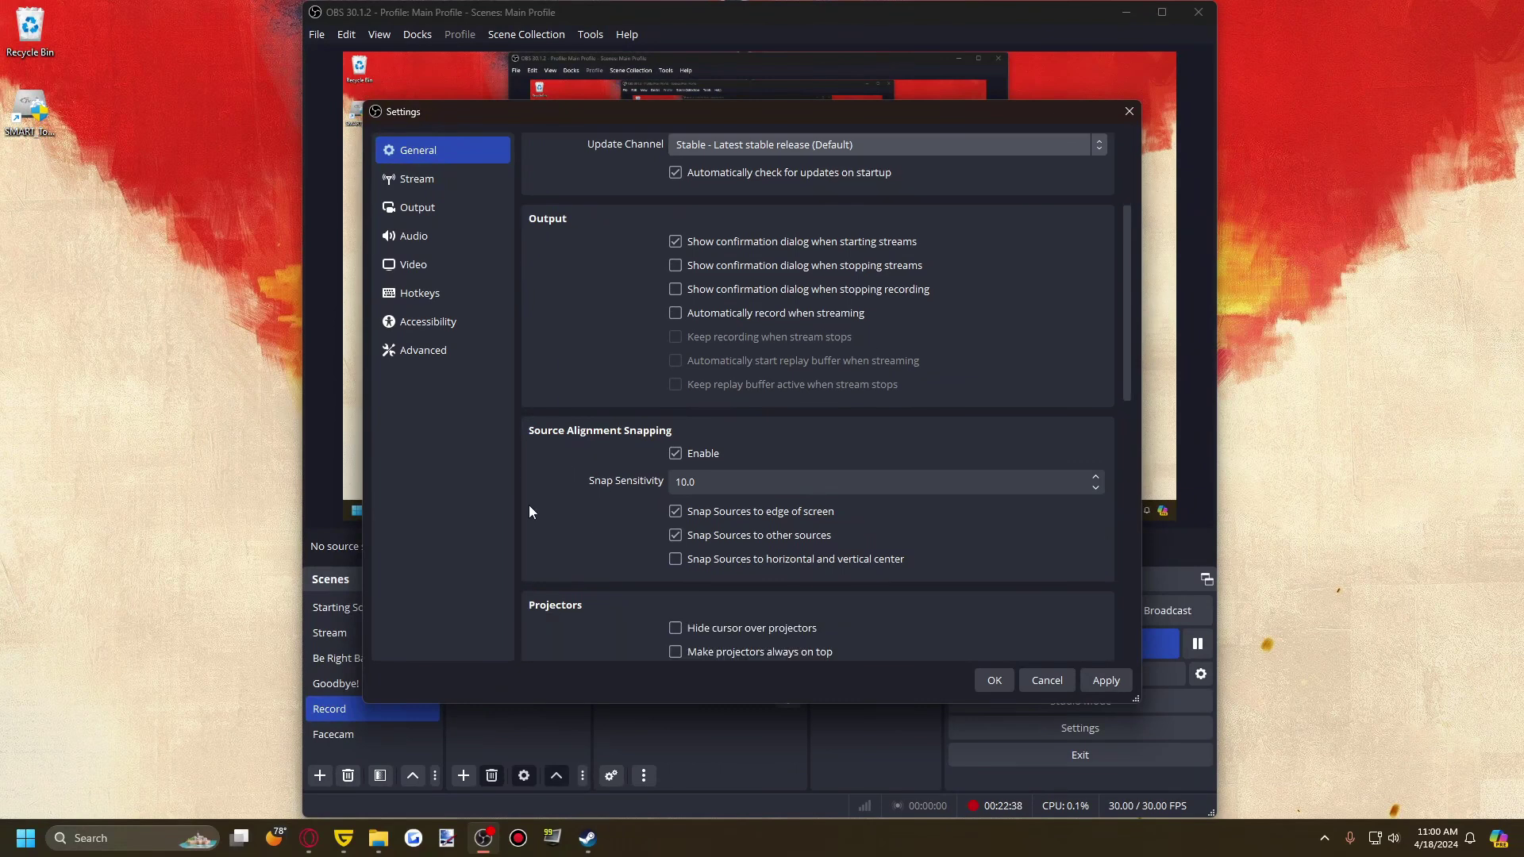
scroll(529, 504, down, 5)
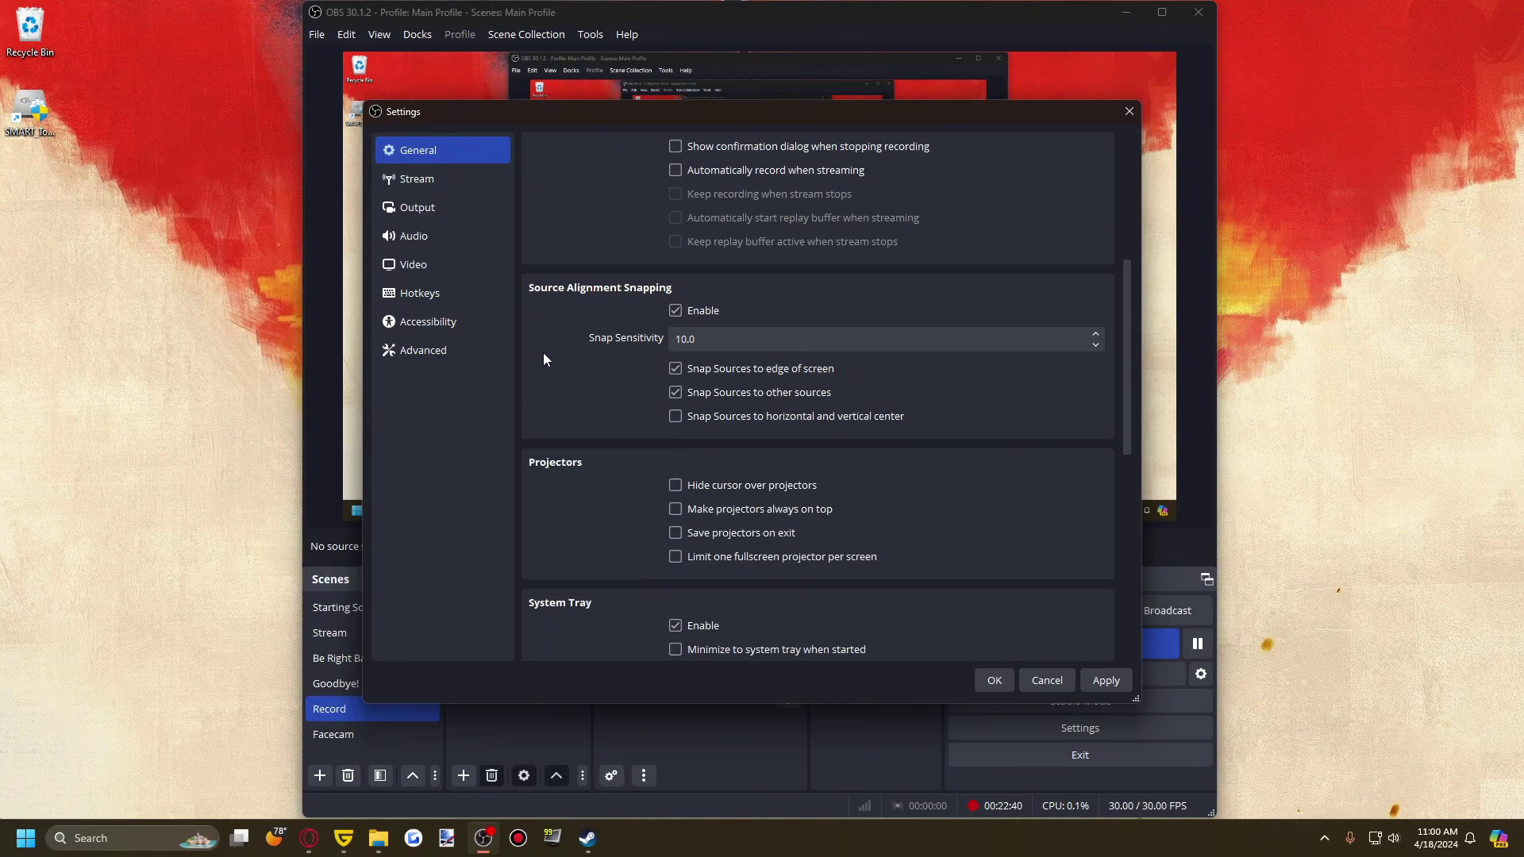
scroll(543, 359, down, 5)
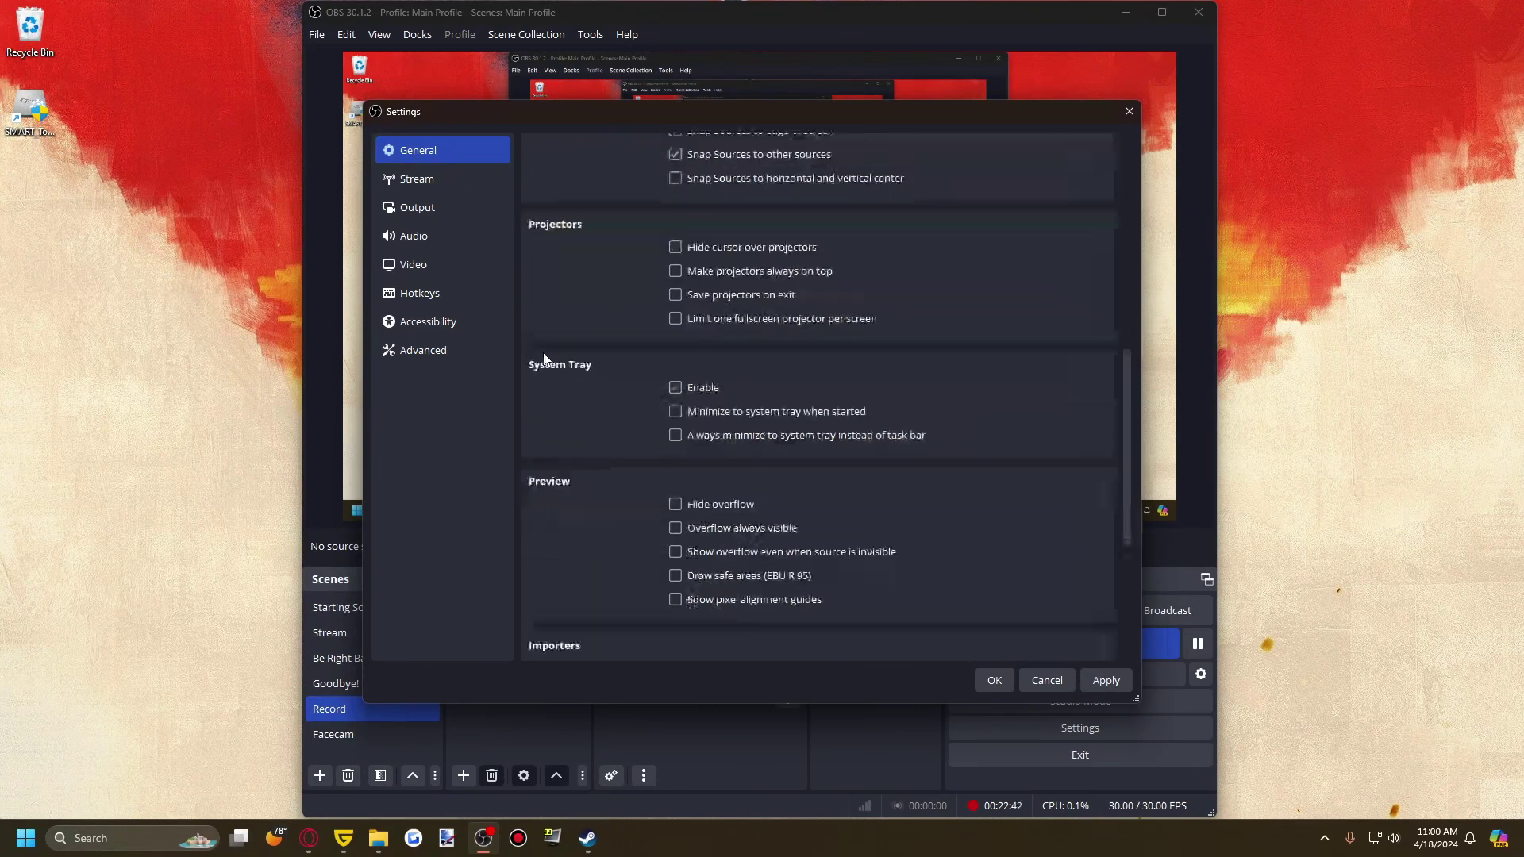
scroll(543, 357, down, 4)
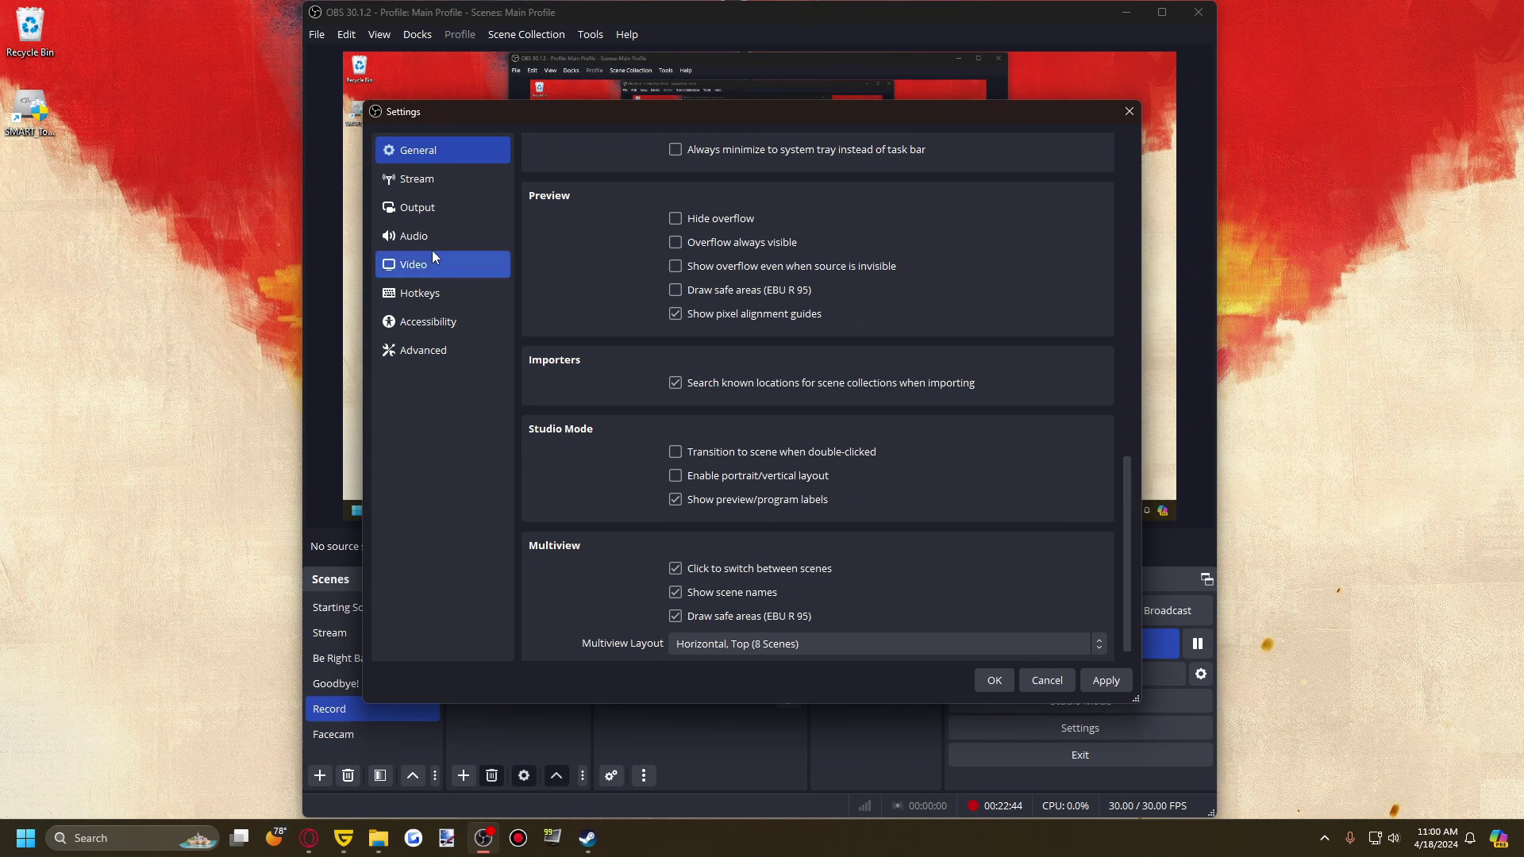
scroll(568, 505, down, 1)
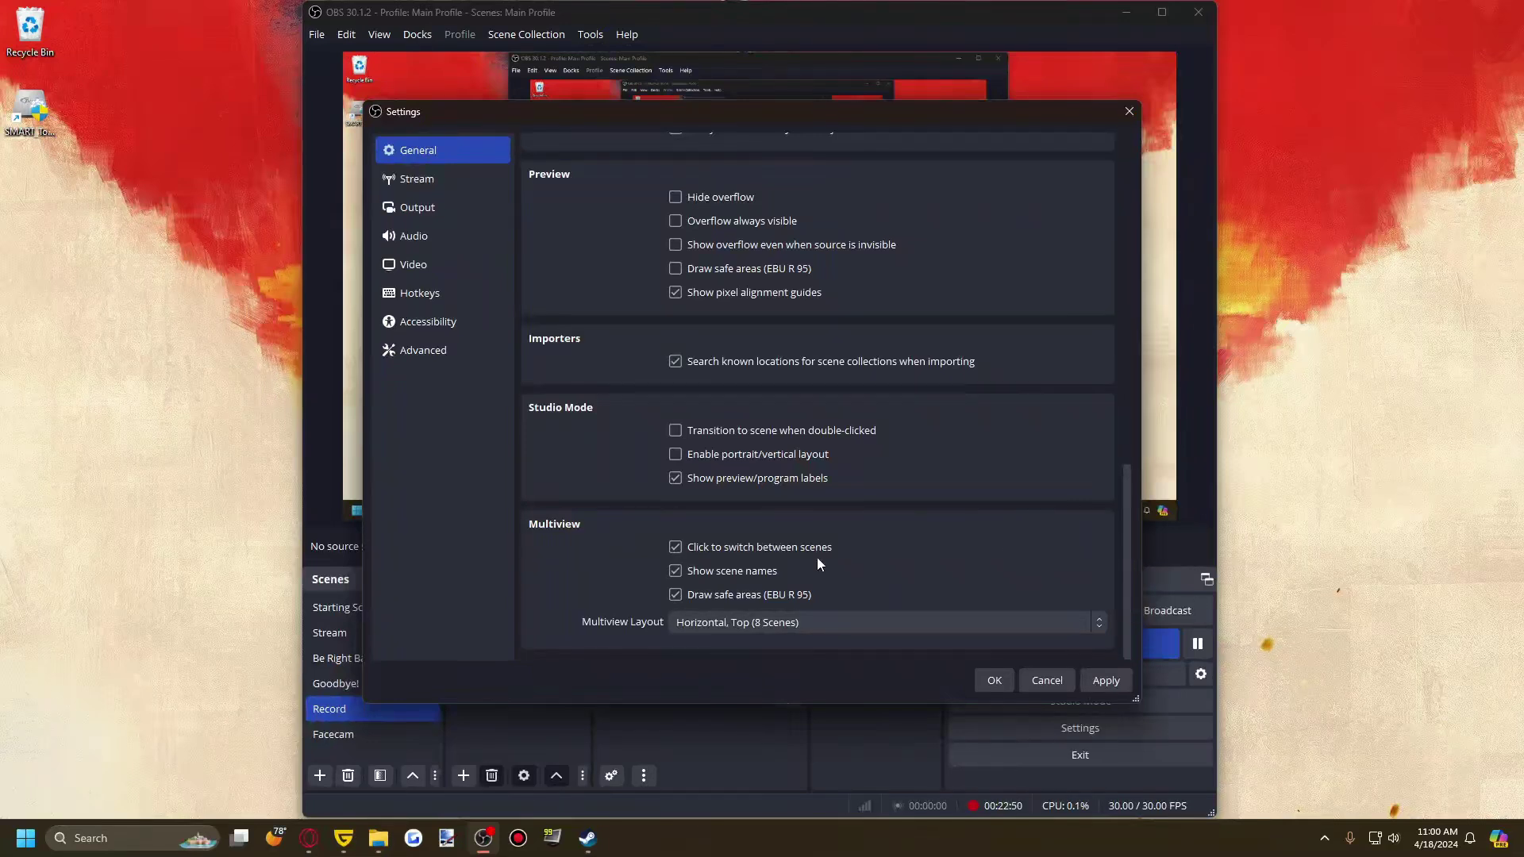
scroll(538, 310, up, 10)
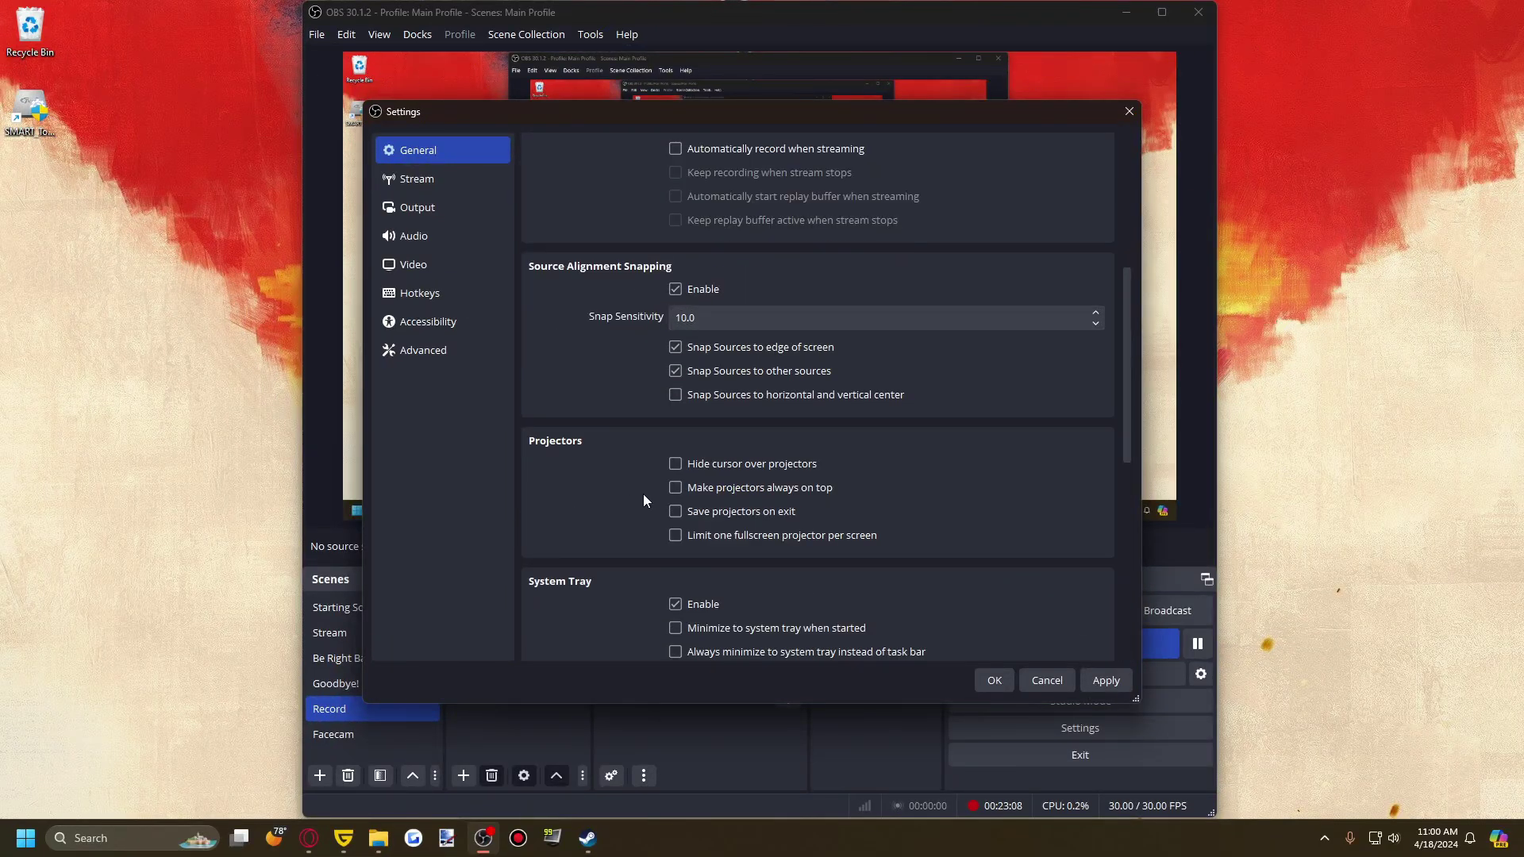
scroll(642, 494, down, 3)
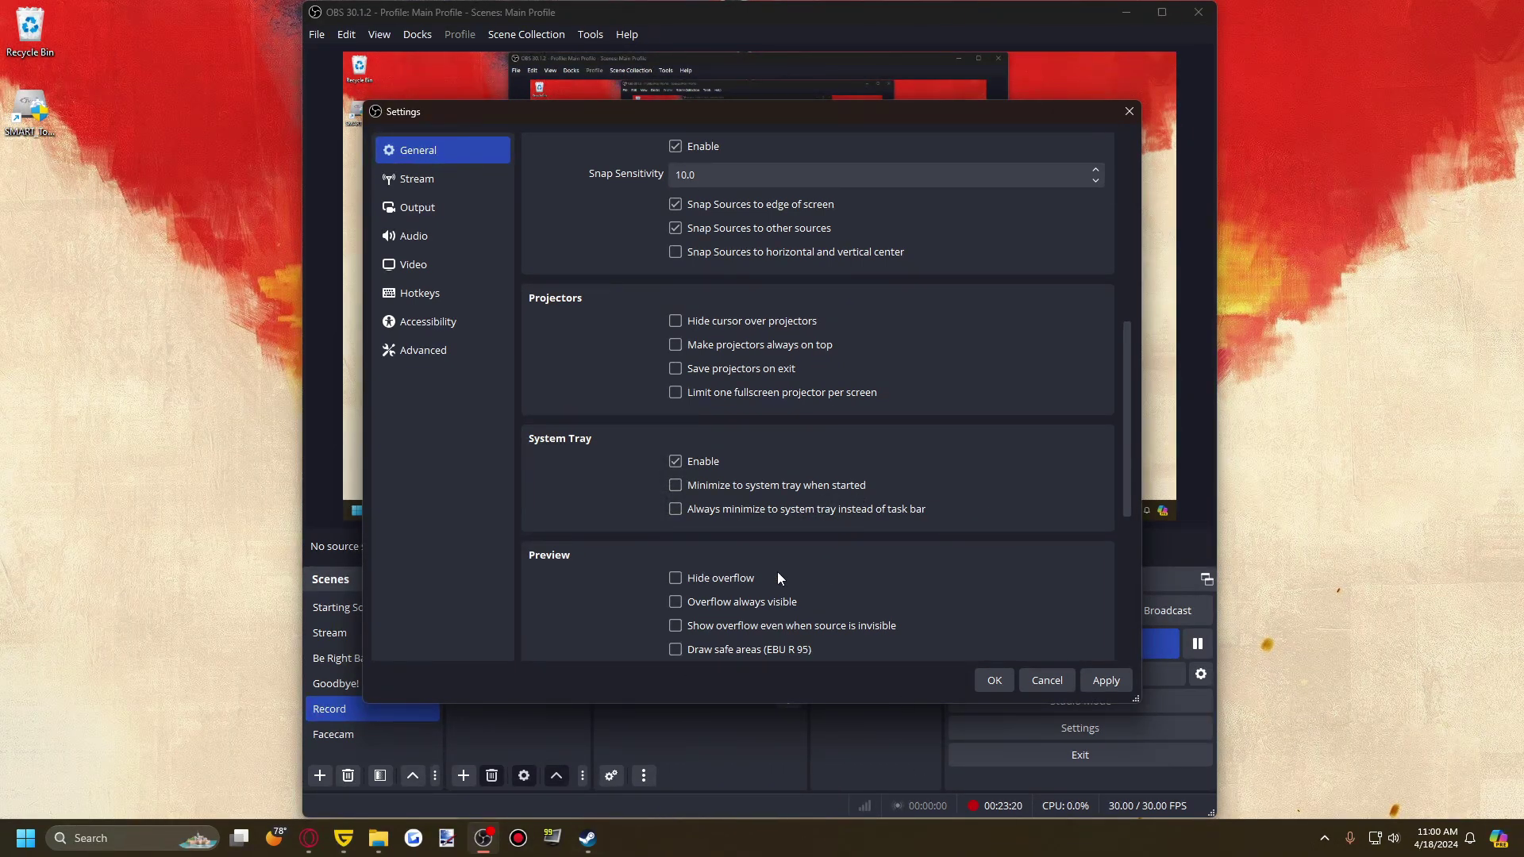
scroll(554, 531, up, 8)
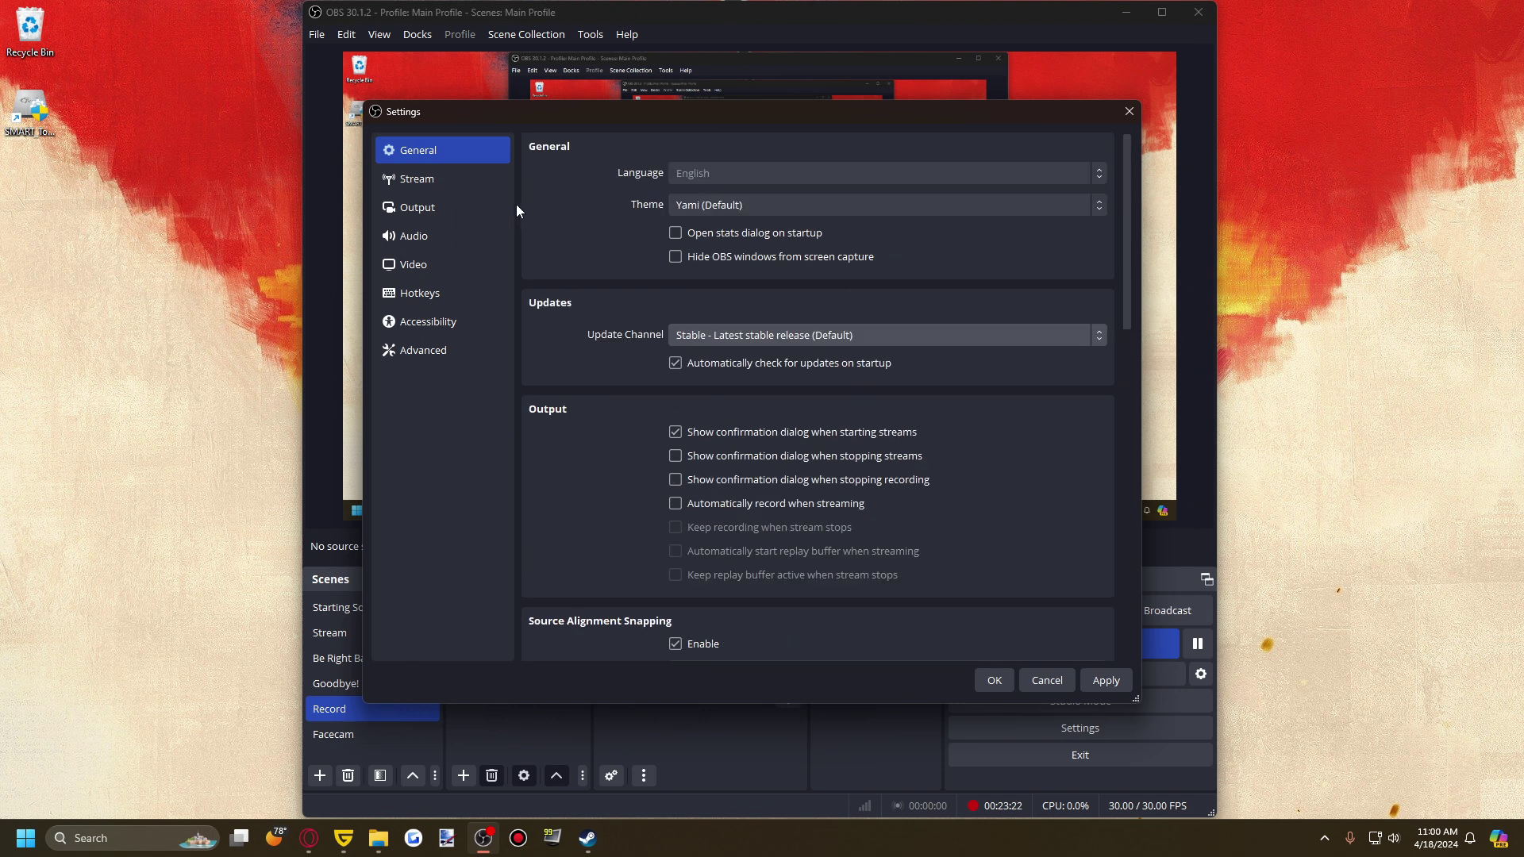
Open the stream settings and browse the full list of streaming services without choosing another one.
click(486, 181)
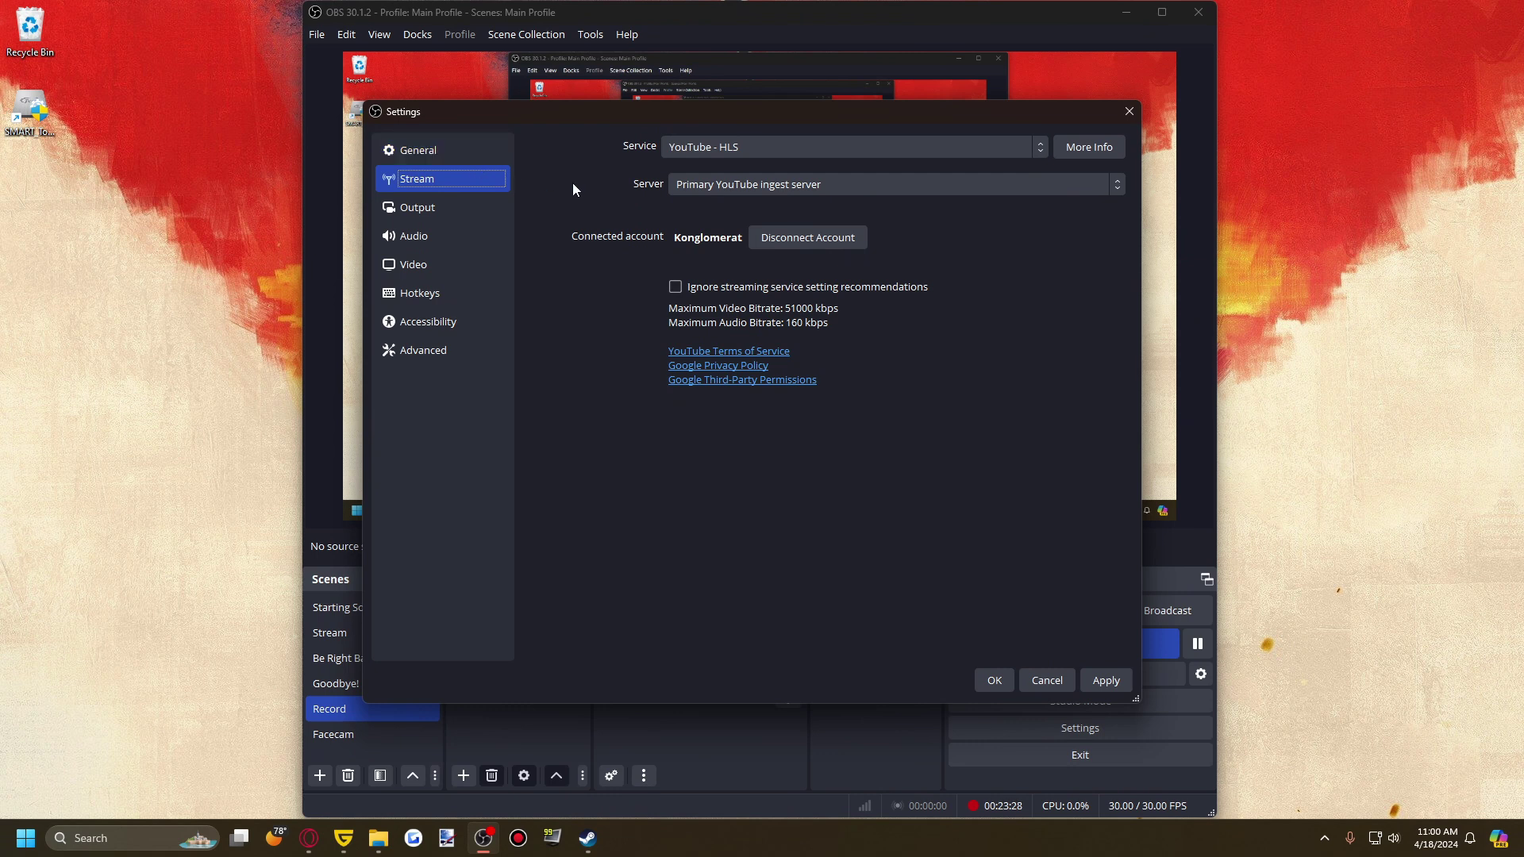
click(723, 147)
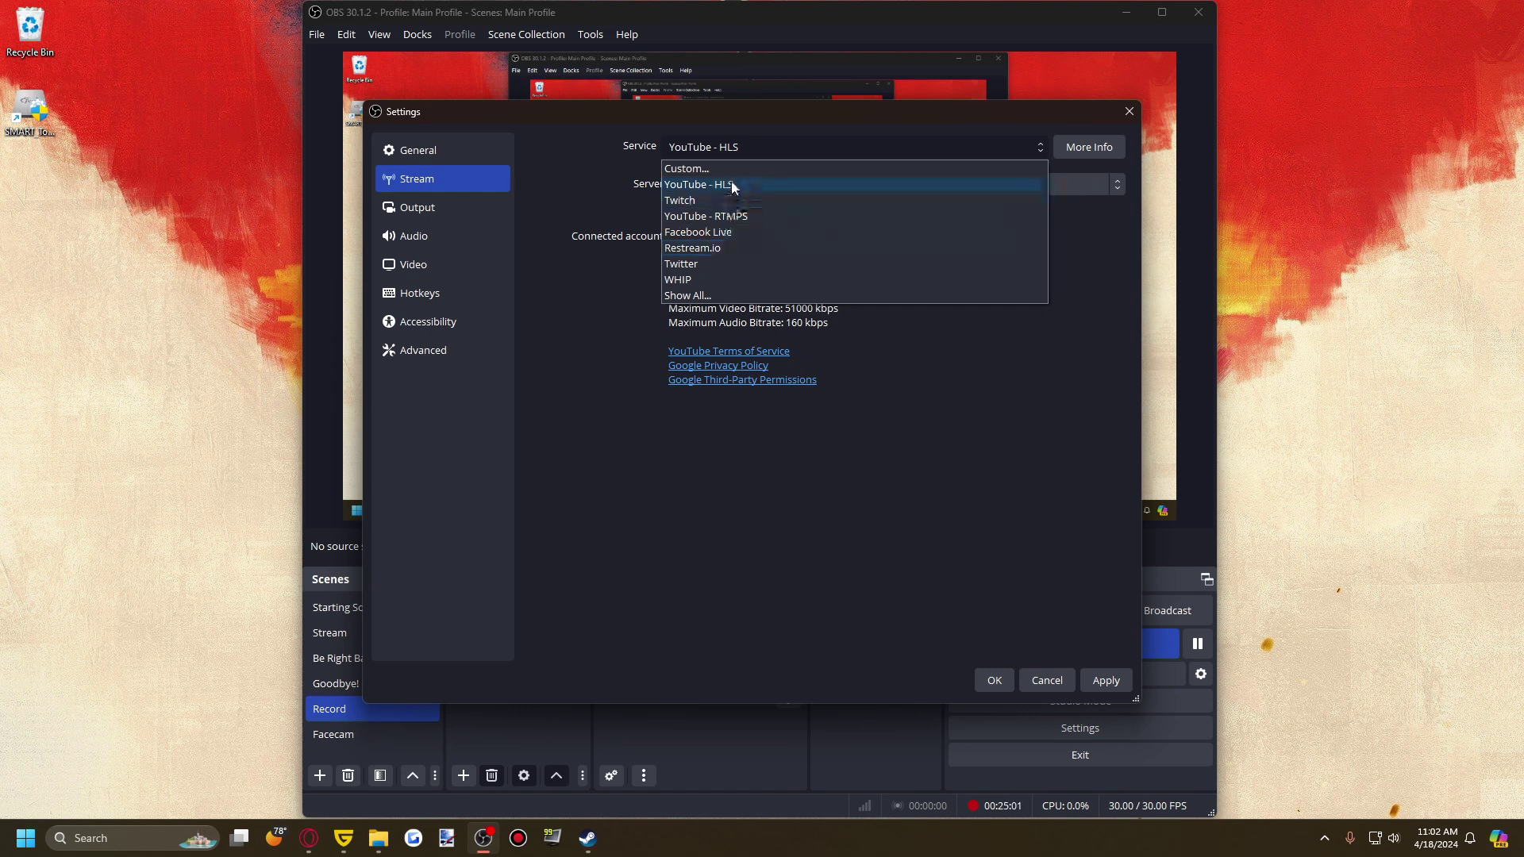
click(688, 295)
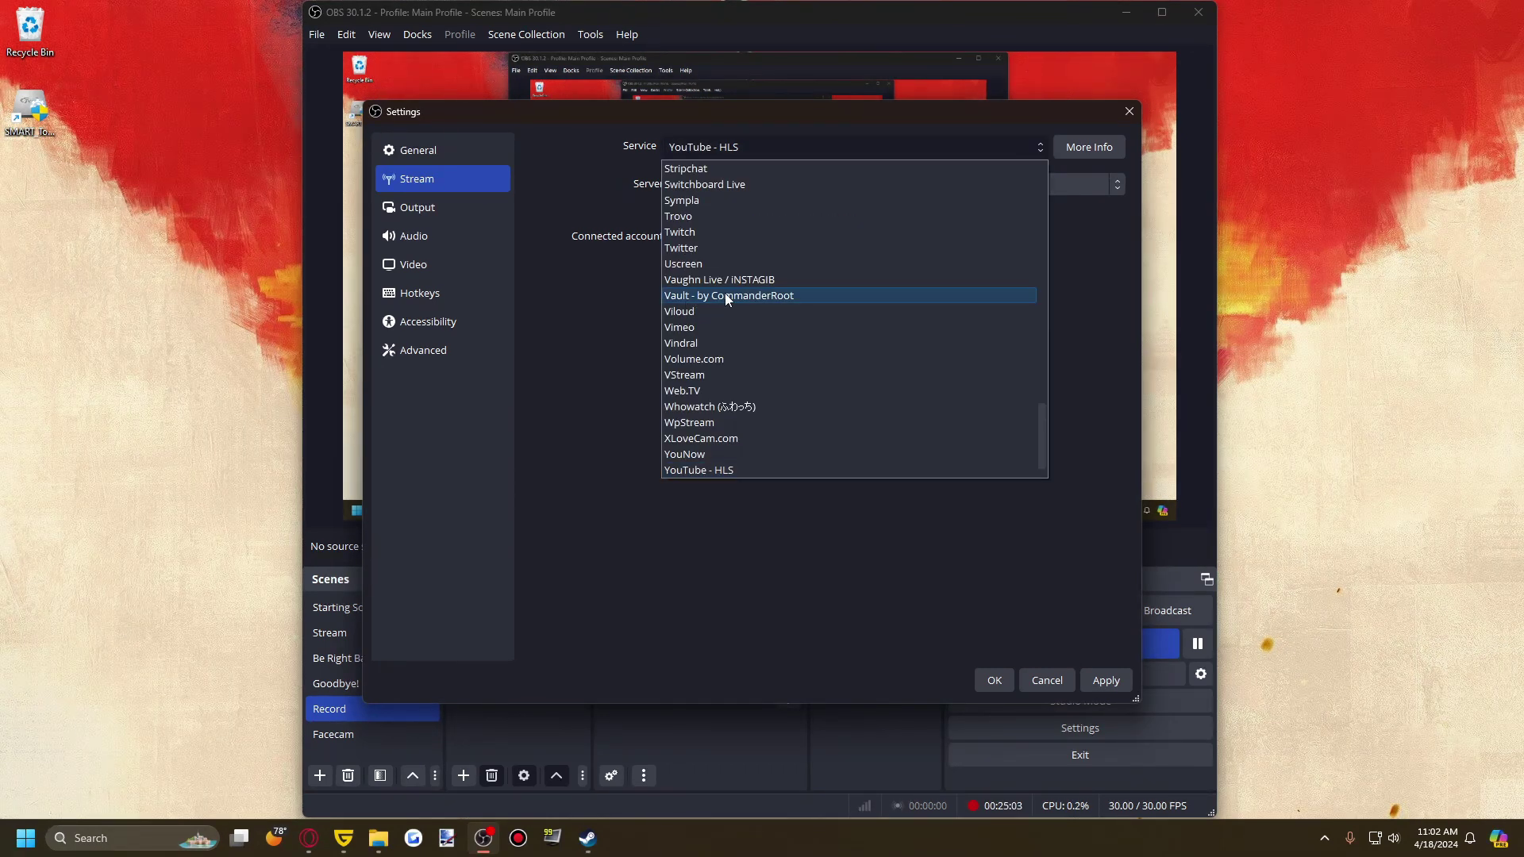
scroll(750, 327, up, 5)
scroll(789, 389, up, 20)
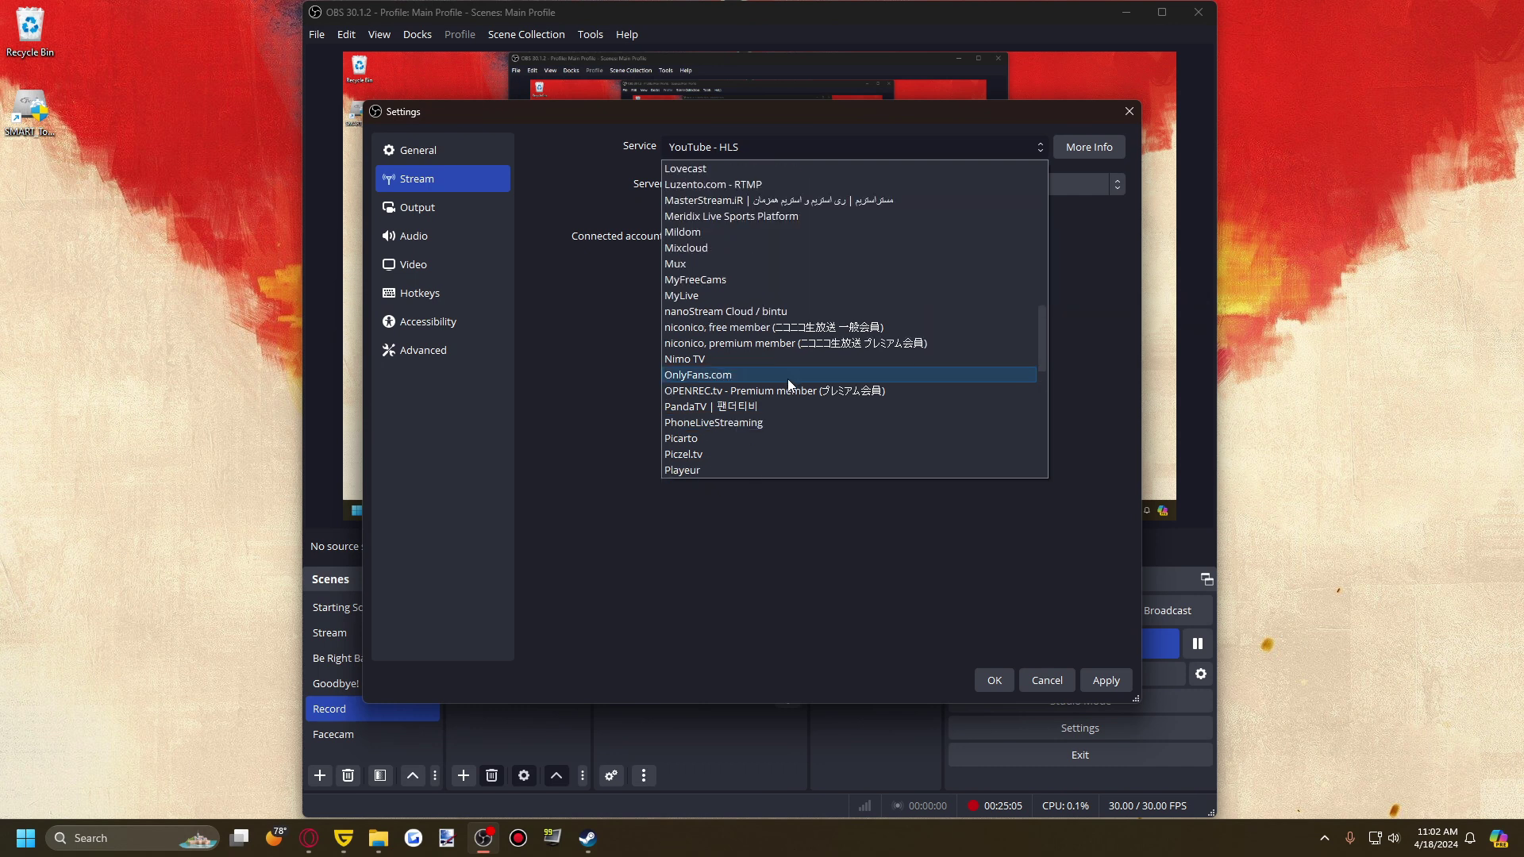
click(534, 385)
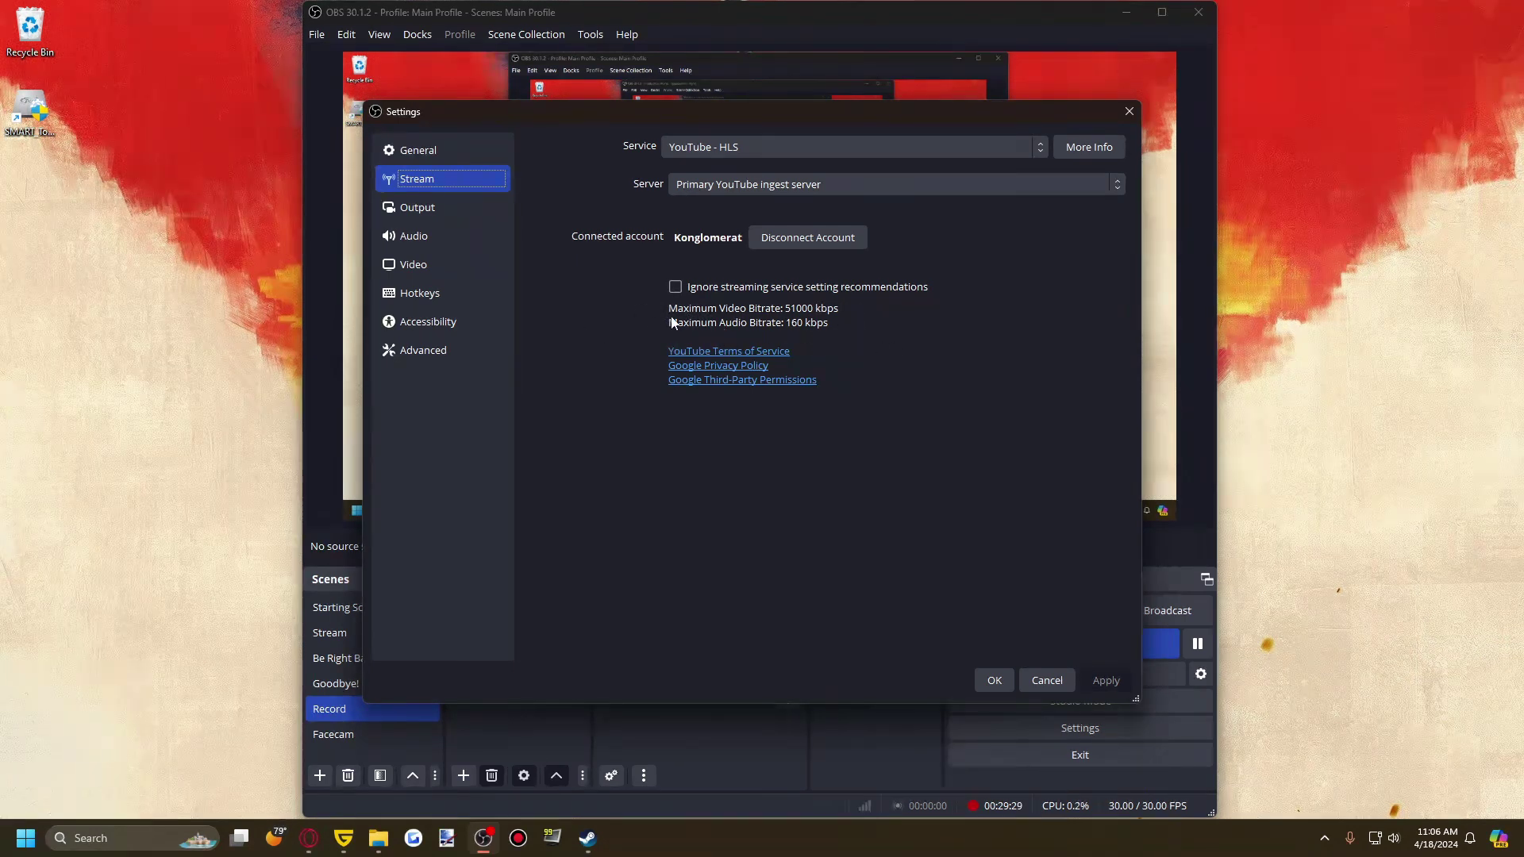
Open the streaming output settings and examine the encoder's rate control options, keeping CBR selected.
click(412, 211)
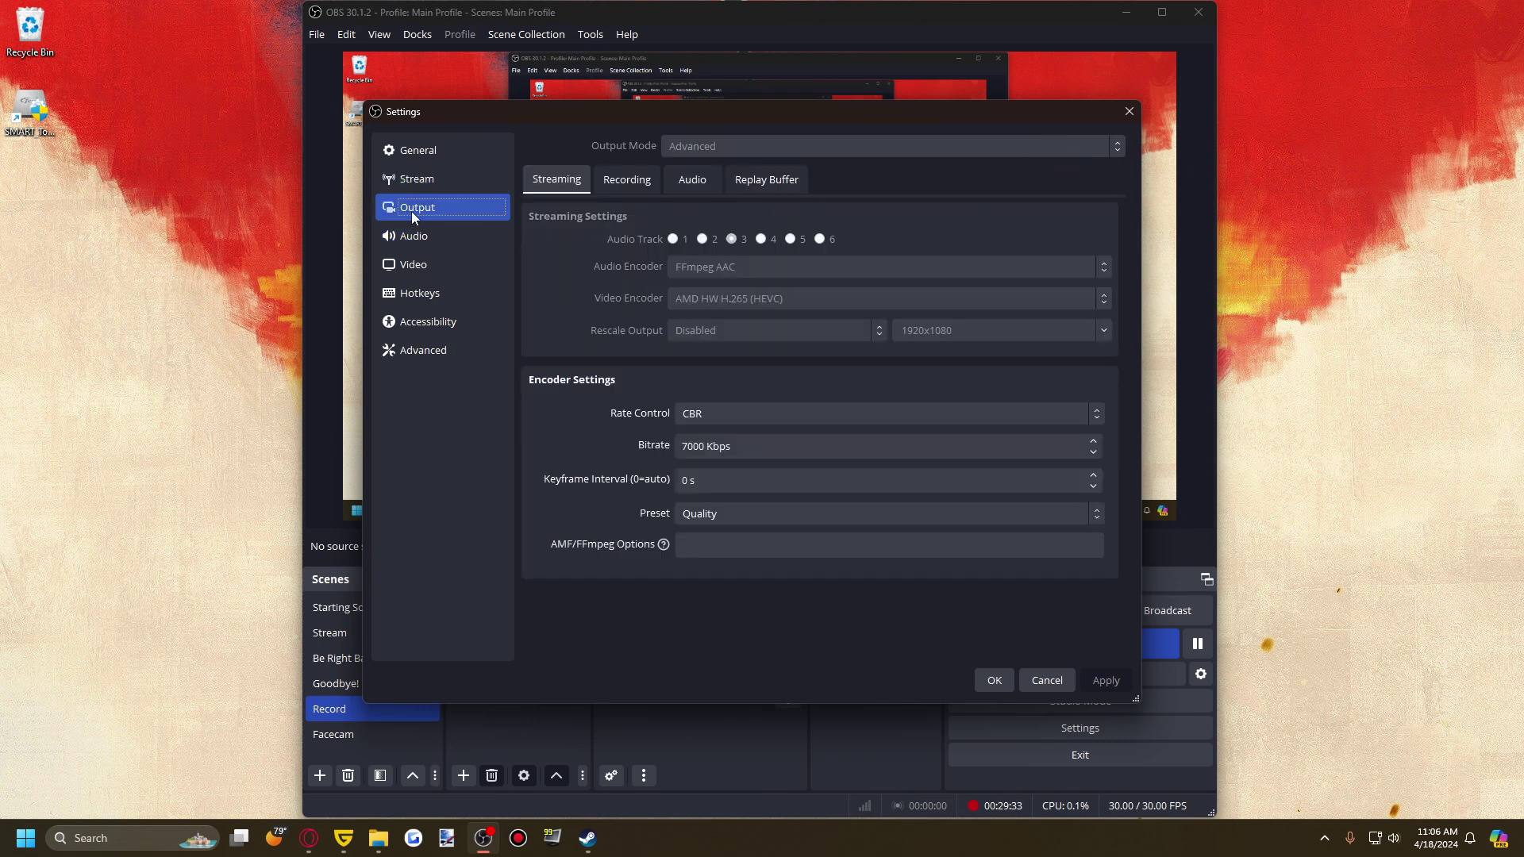
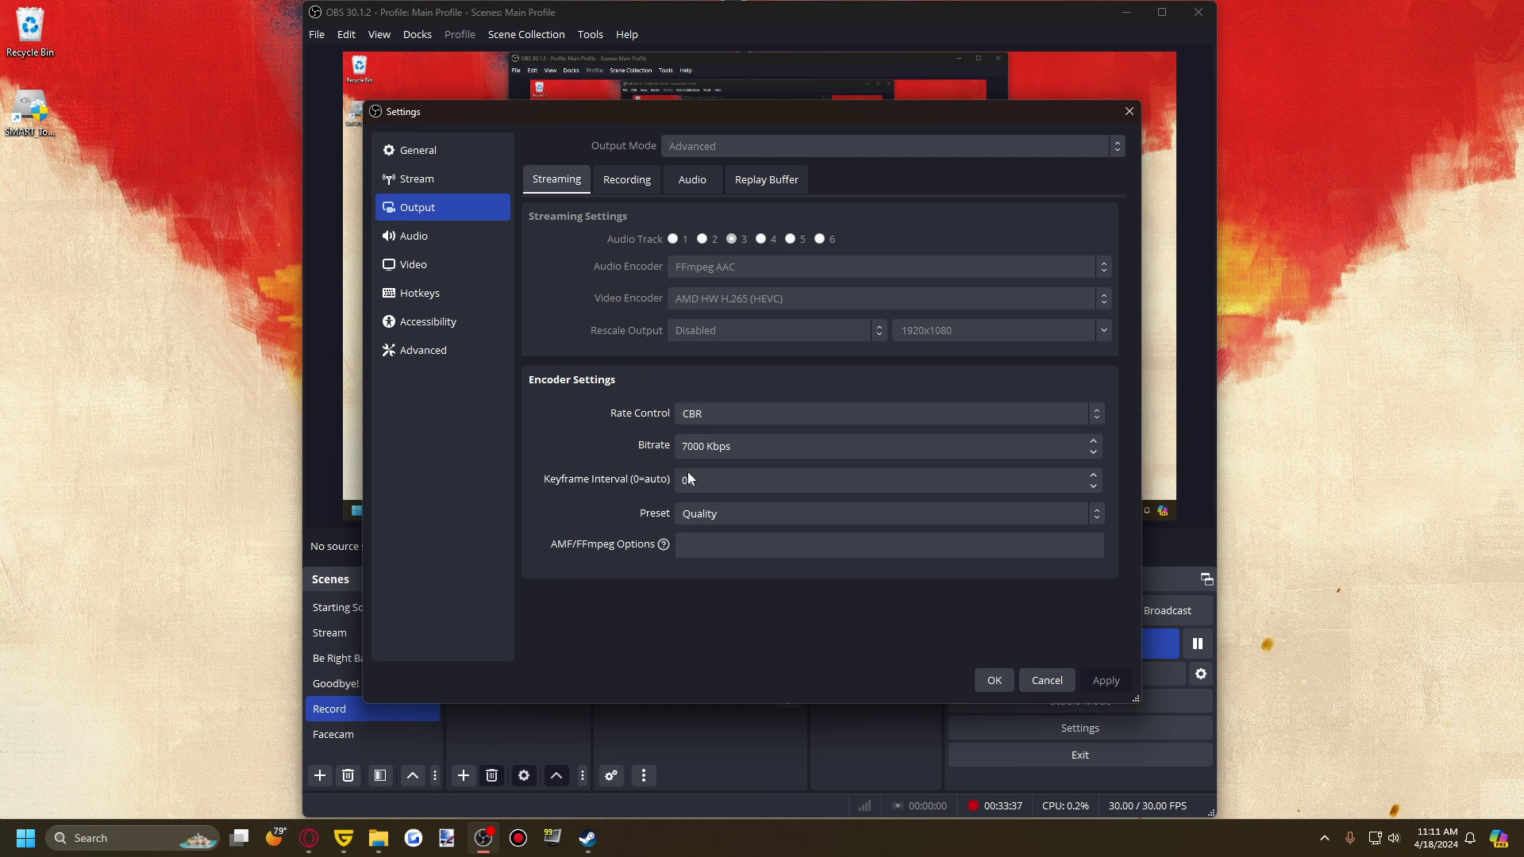
click(787, 411)
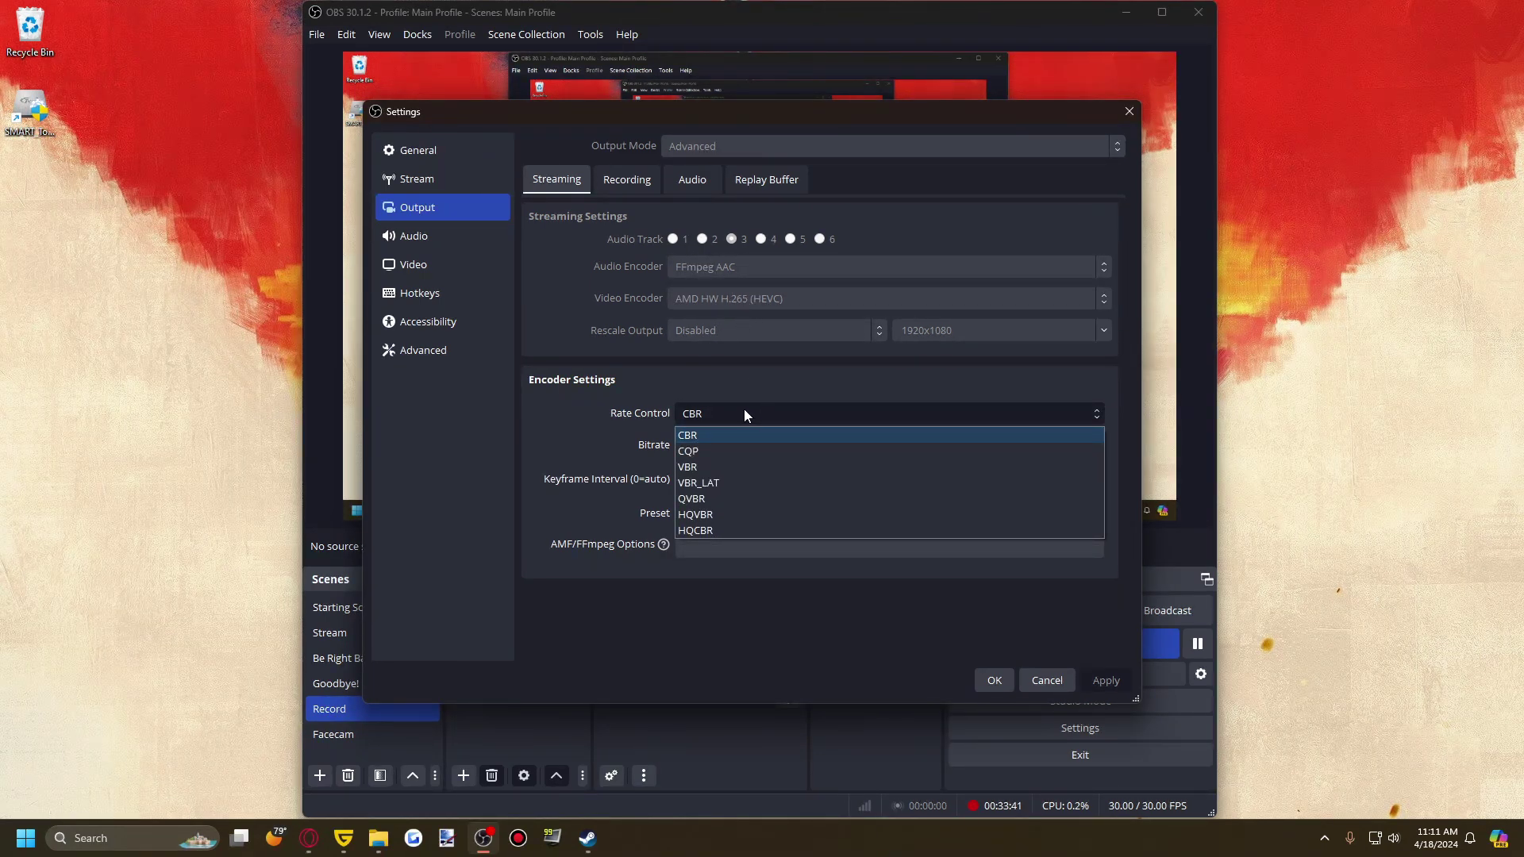
click(698, 434)
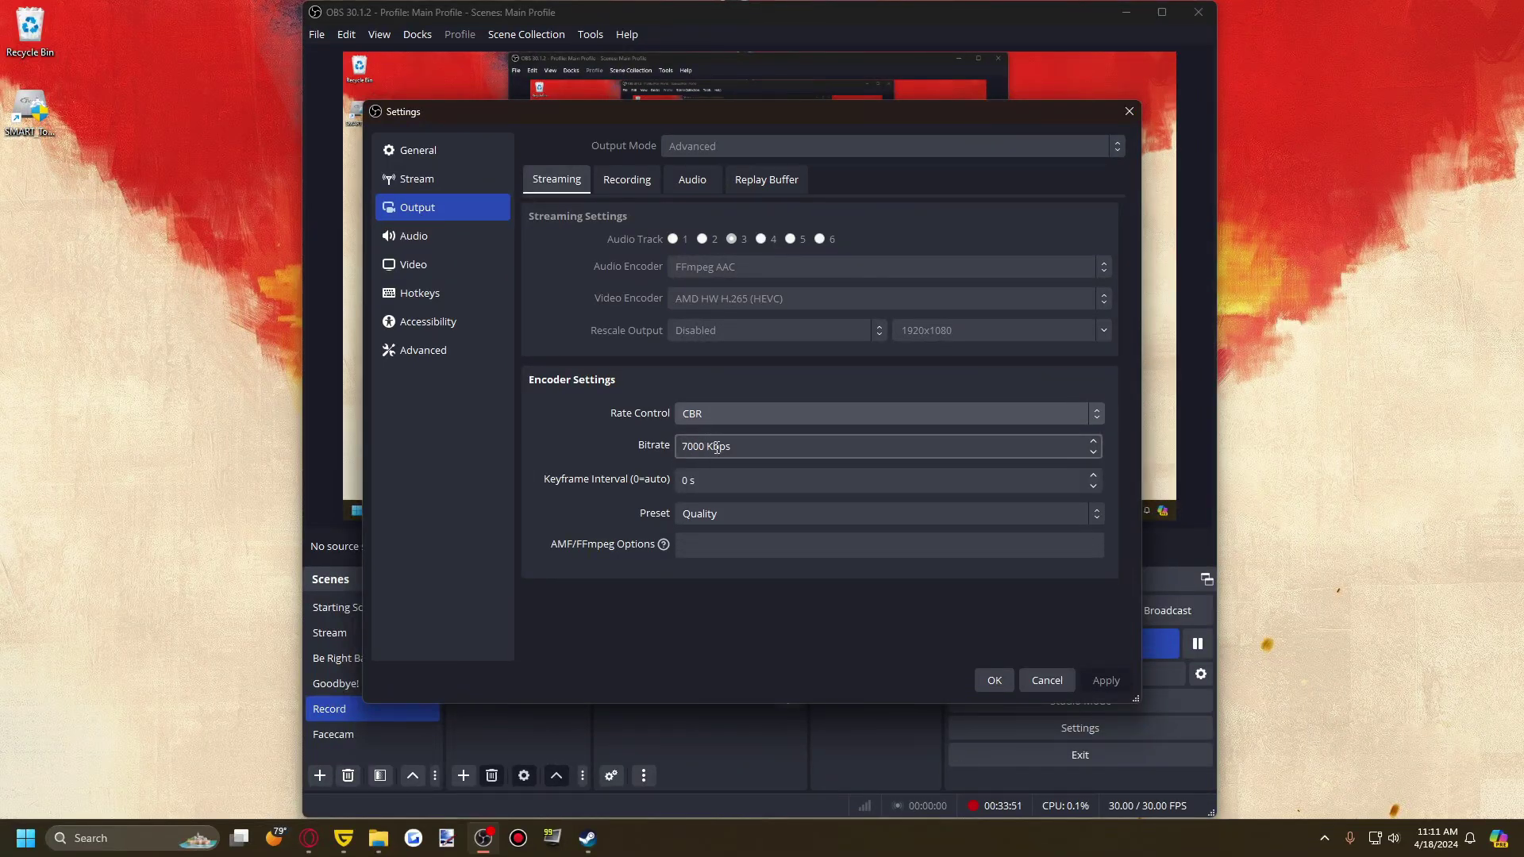
click(717, 414)
click(716, 416)
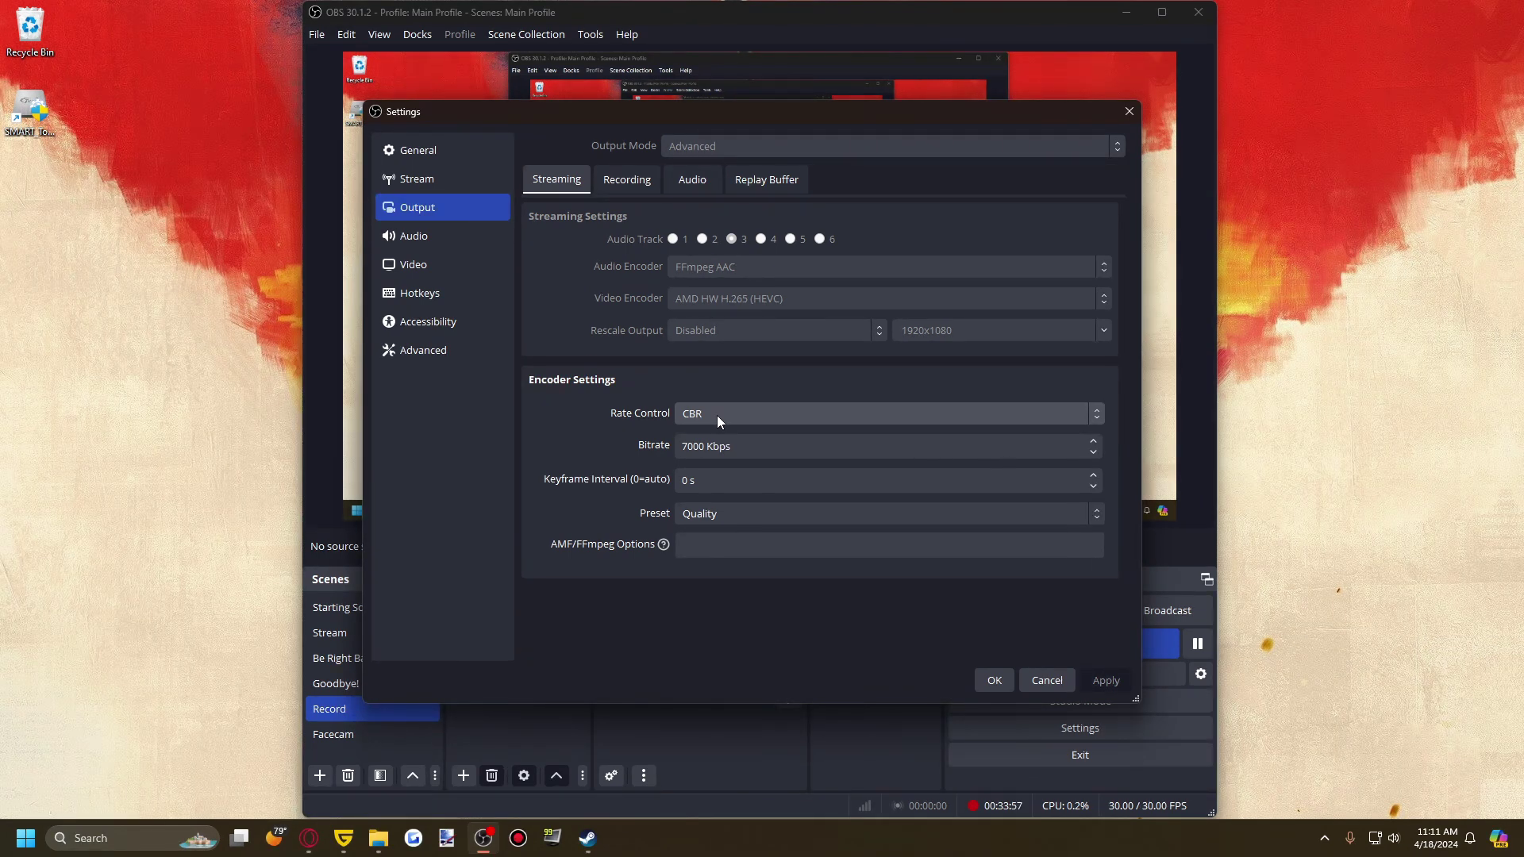
click(717, 416)
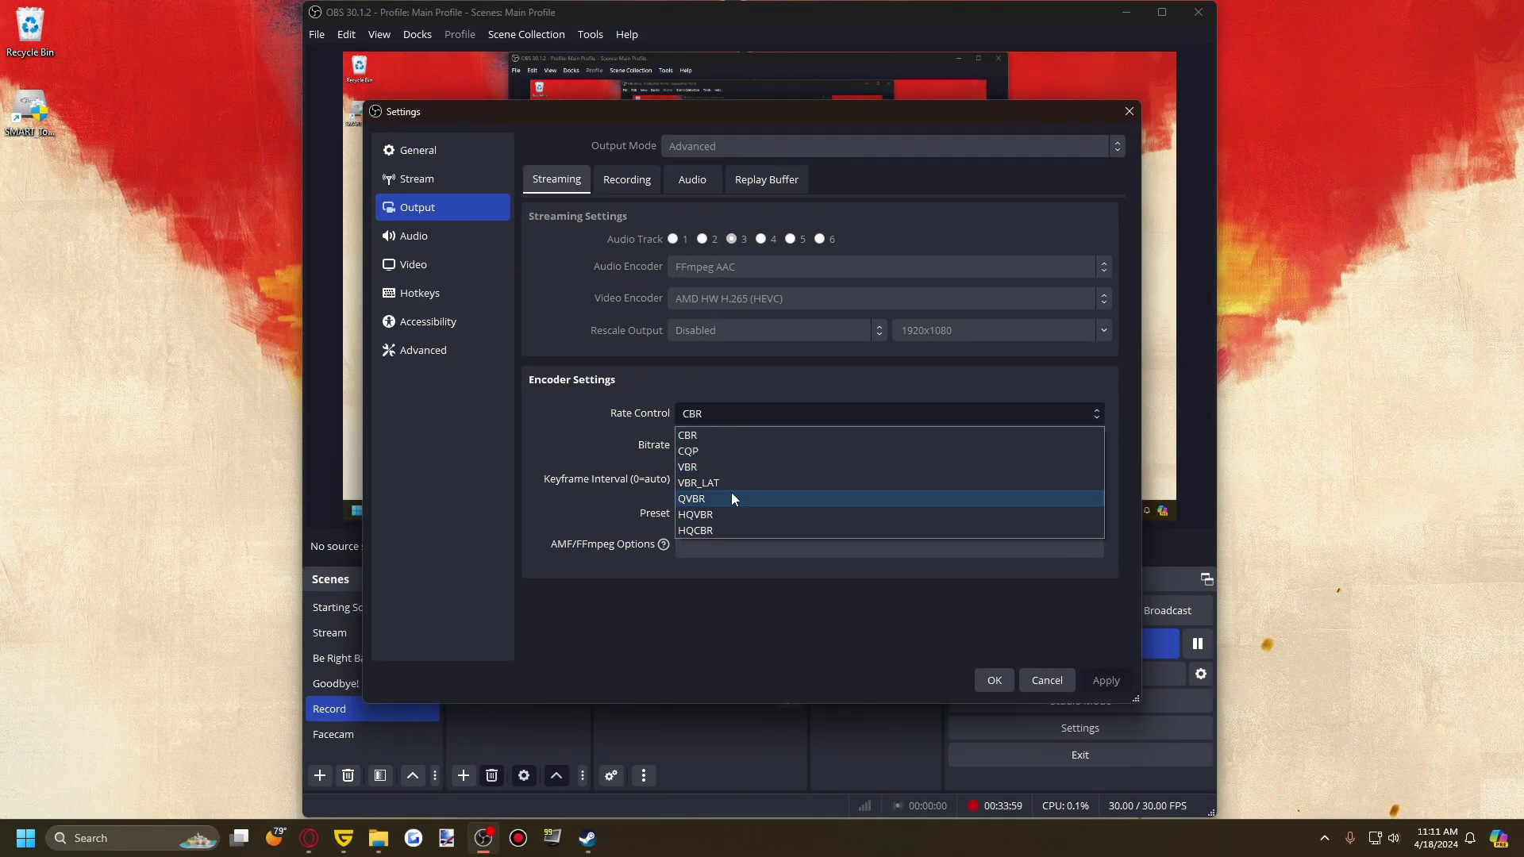
click(724, 417)
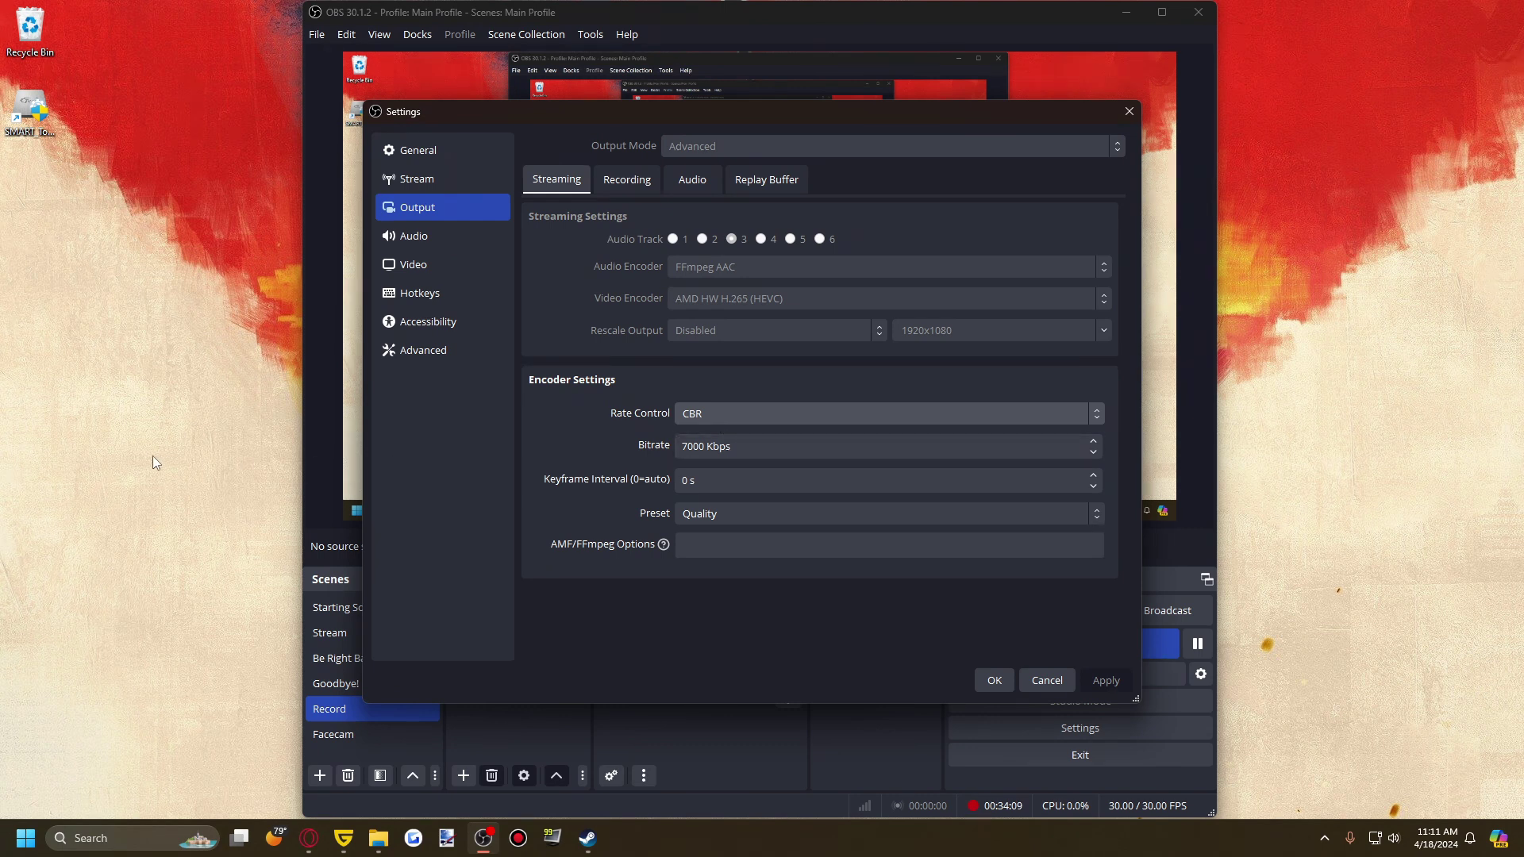
Compare the streaming encoder's rate control choices again, leaving CBR selected.
click(708, 419)
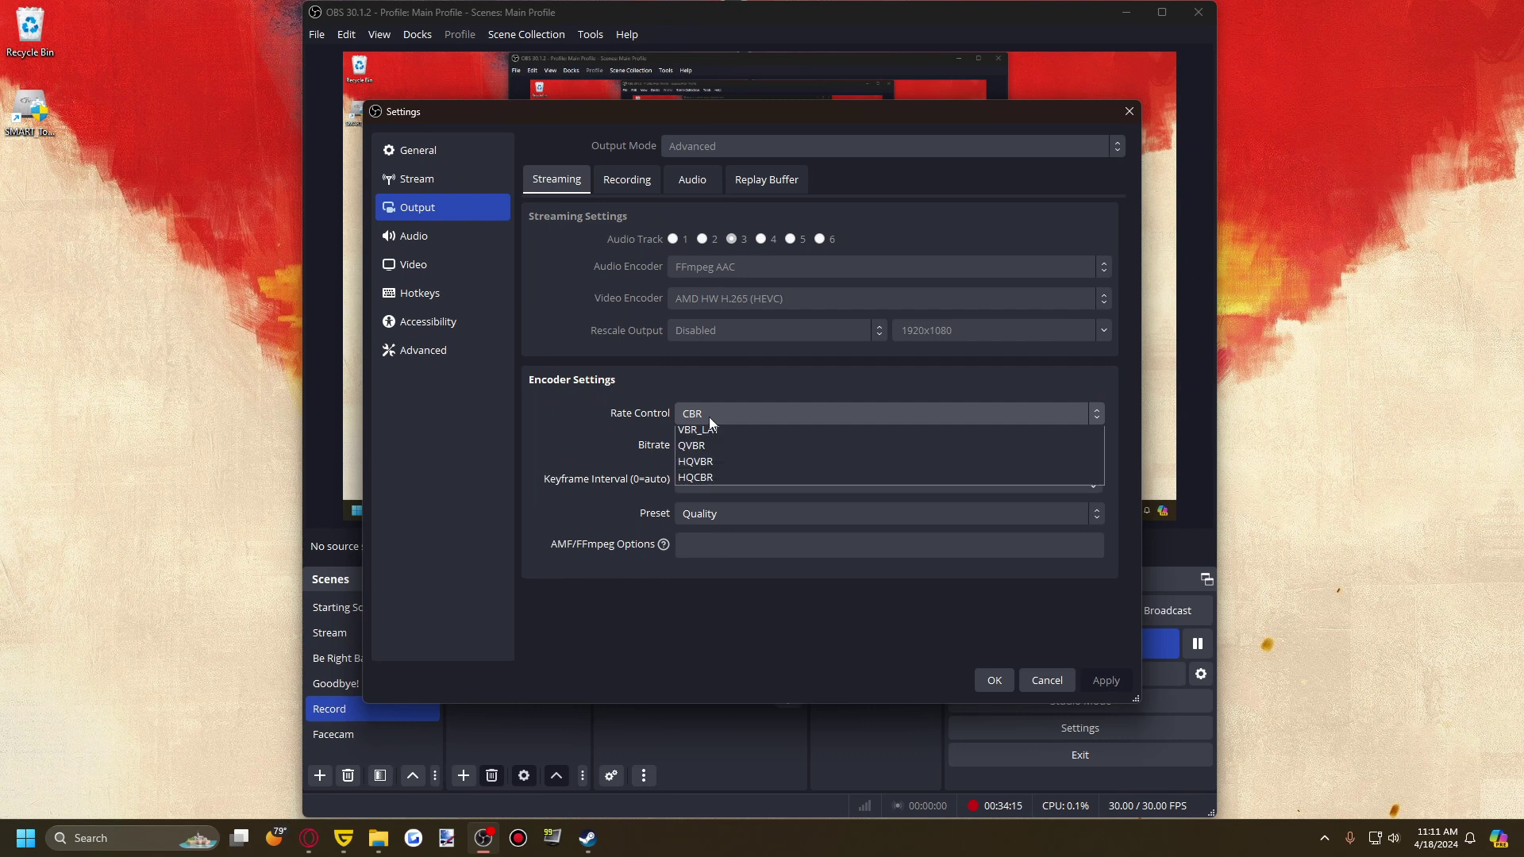
click(717, 421)
click(717, 421)
click(739, 416)
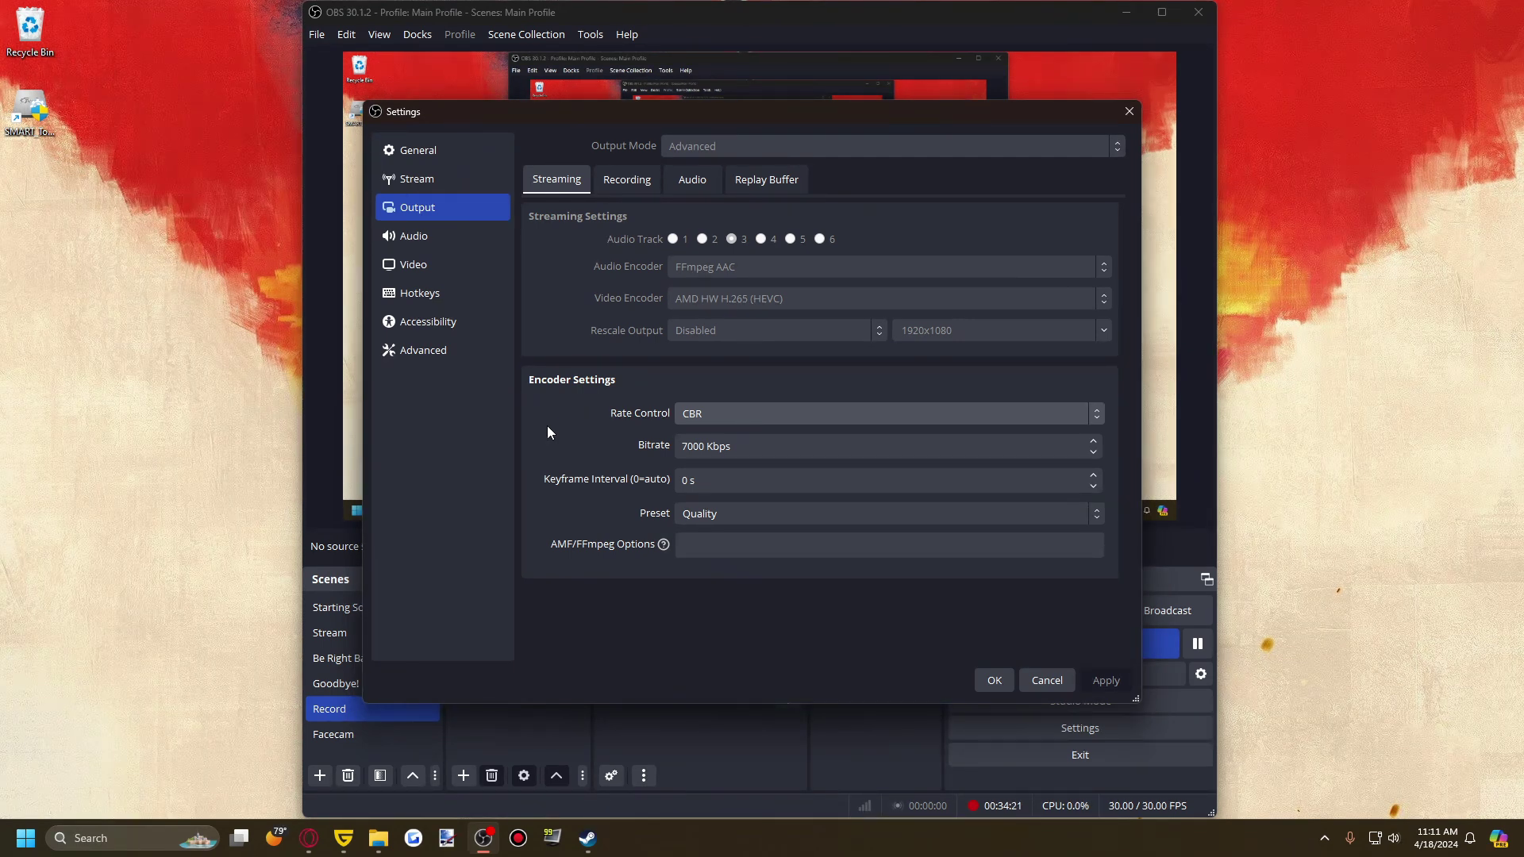
click(689, 414)
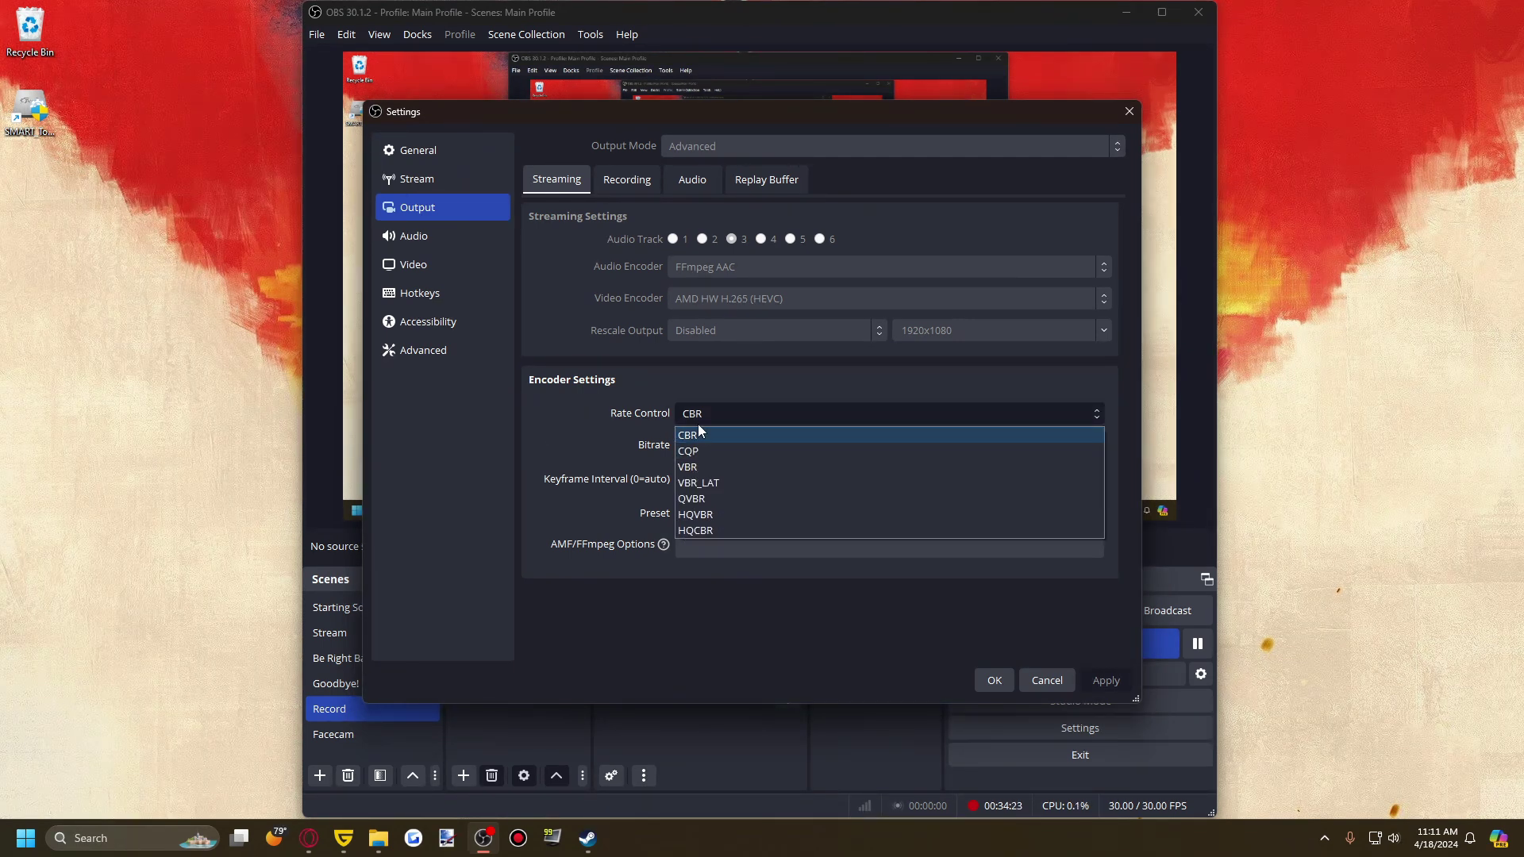
click(722, 412)
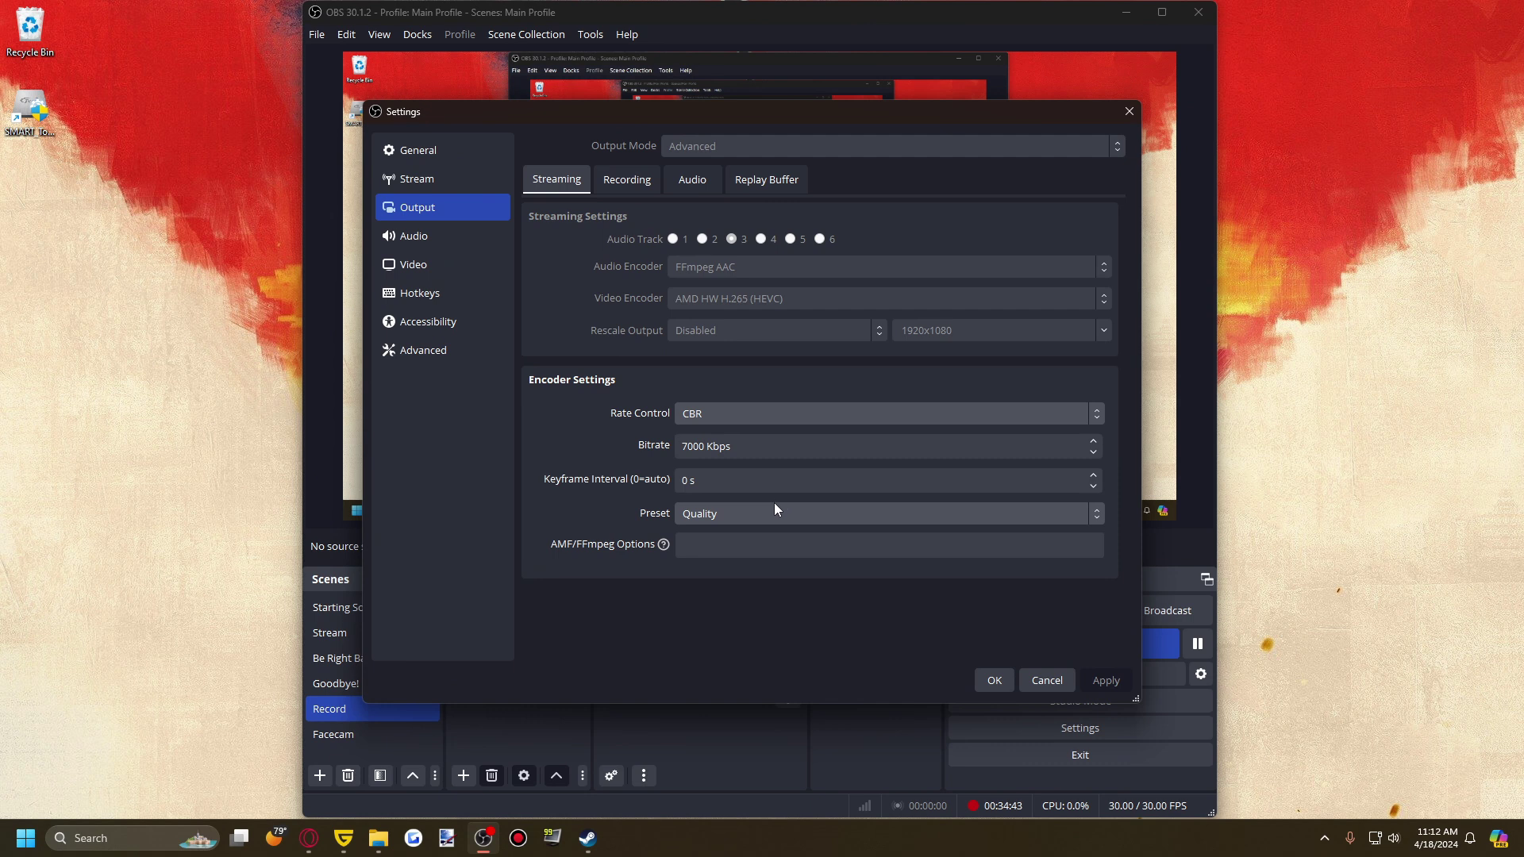
Examine the streaming encoder's preset choices, leaving Quality selected.
click(714, 512)
click(689, 527)
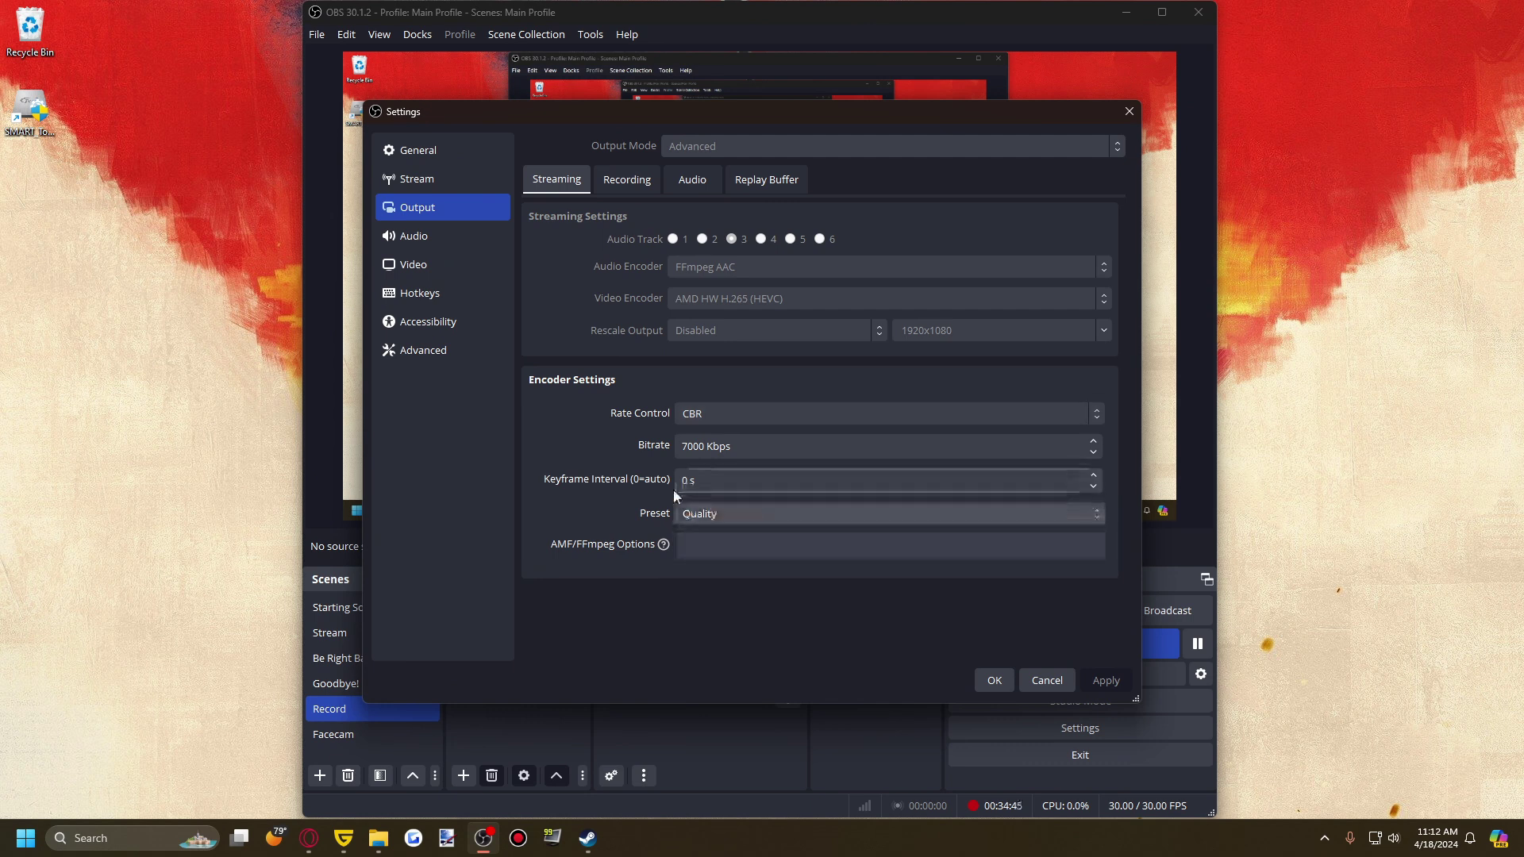
click(730, 513)
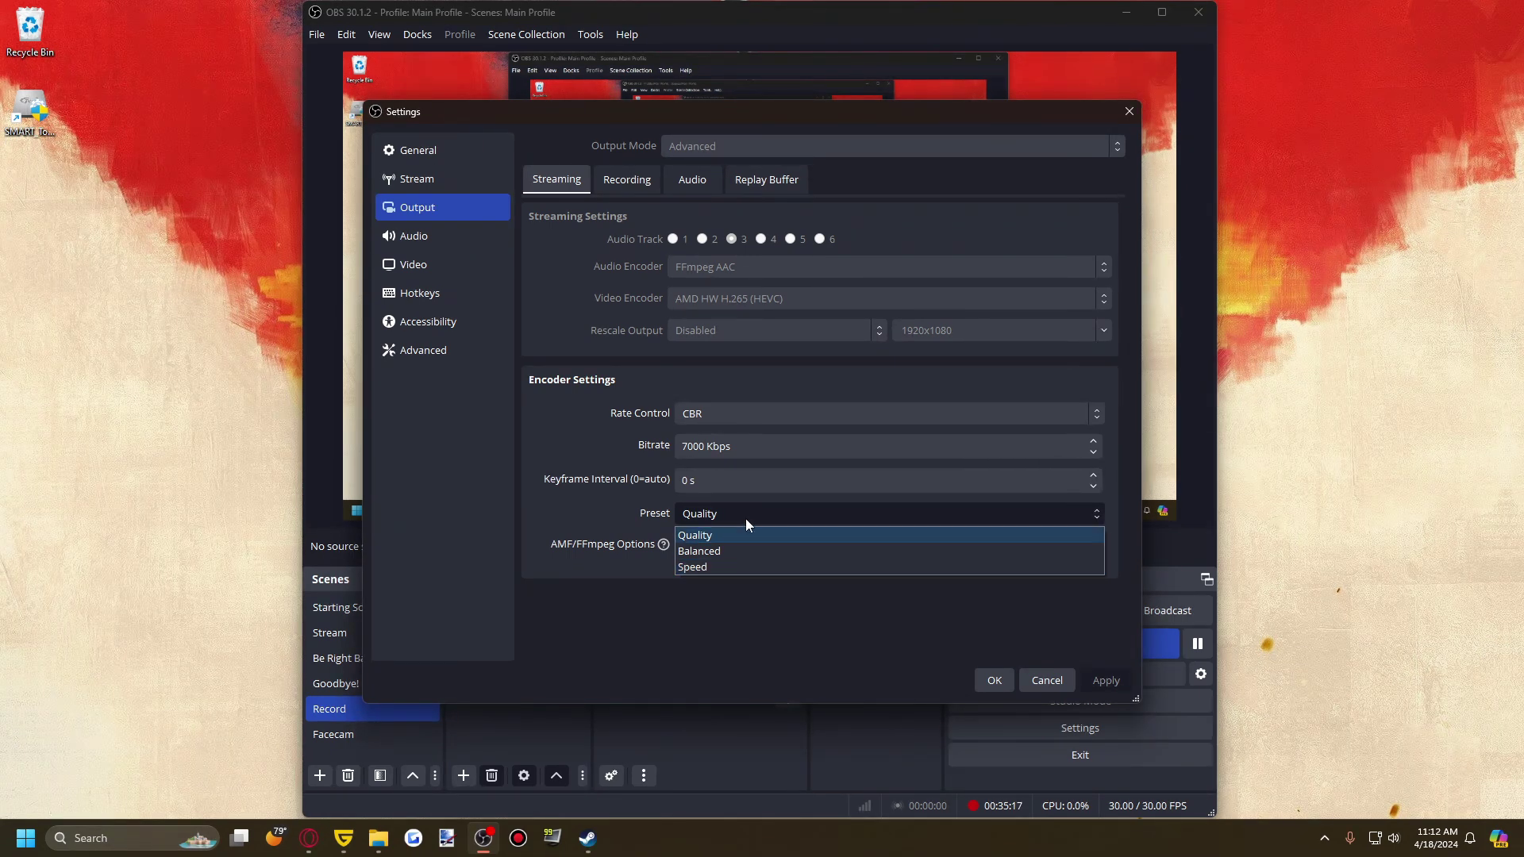
click(697, 514)
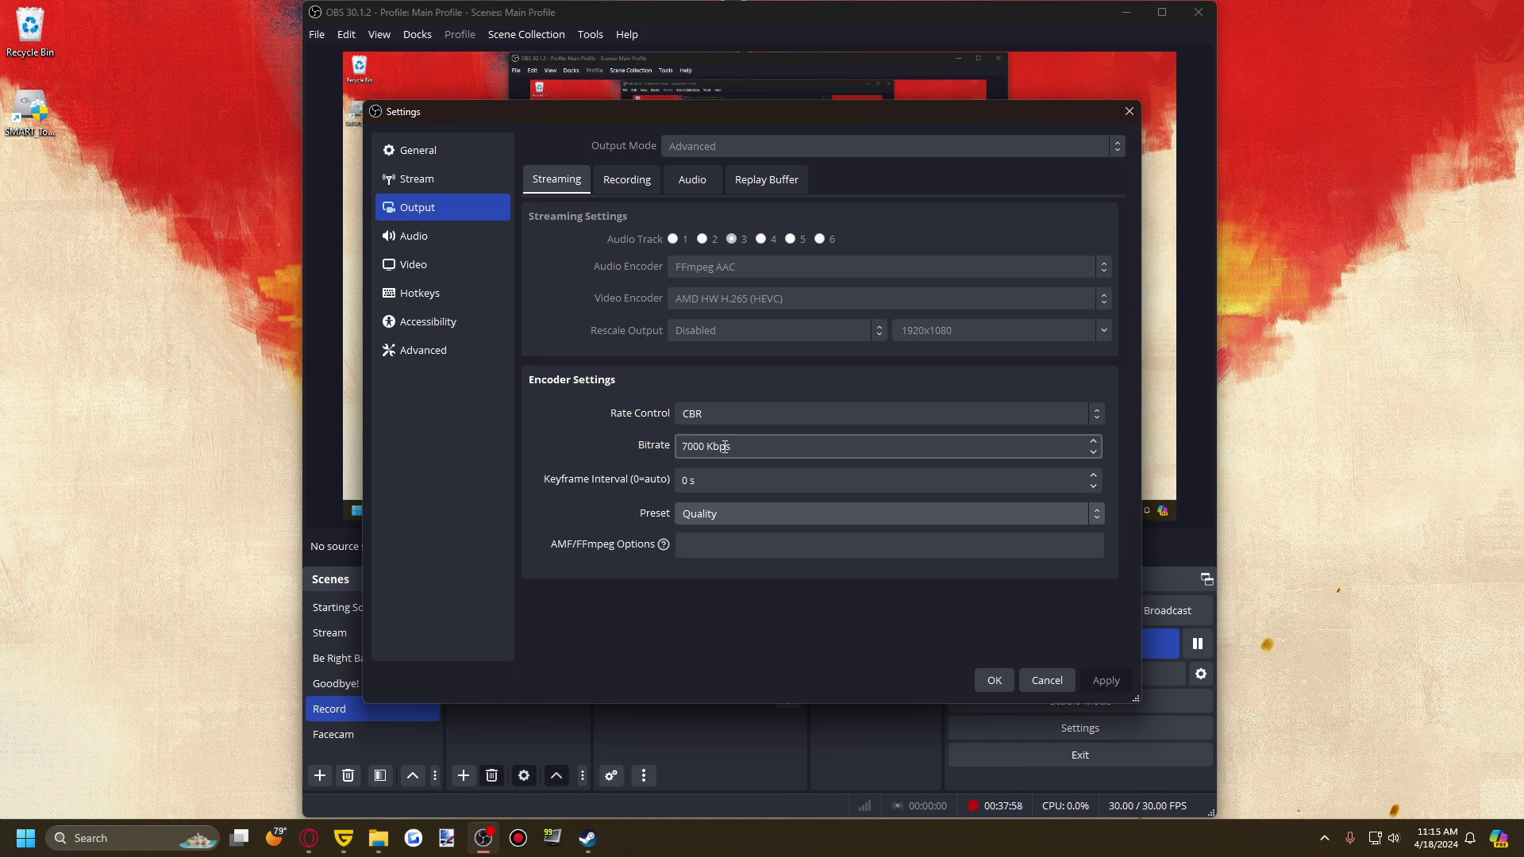
Show the recording output settings and examine the recording encoder's rate control choices, keeping CBR.
click(618, 180)
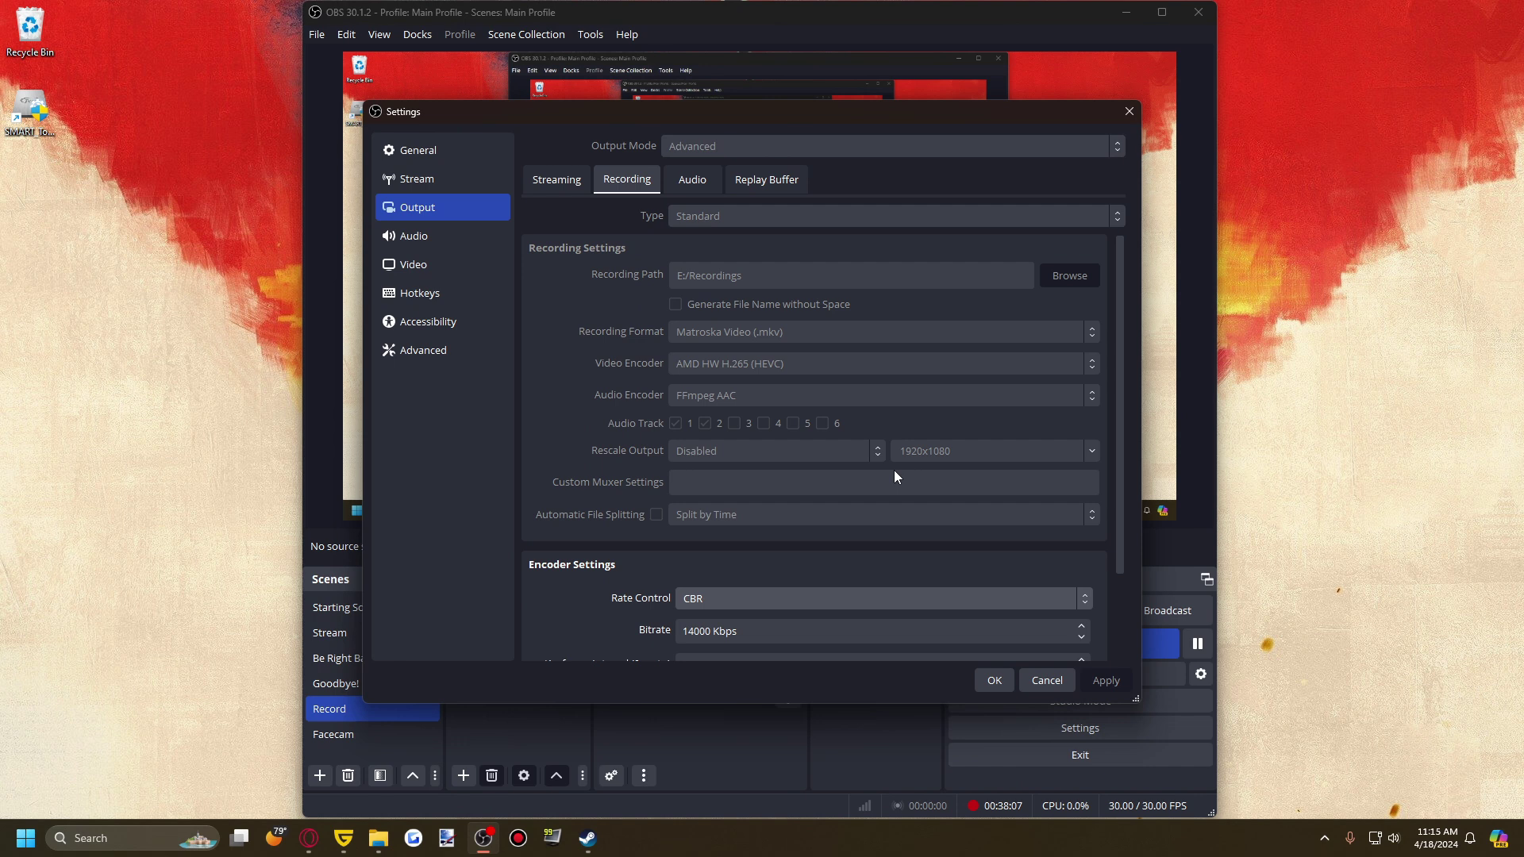
scroll(574, 473, down, 2)
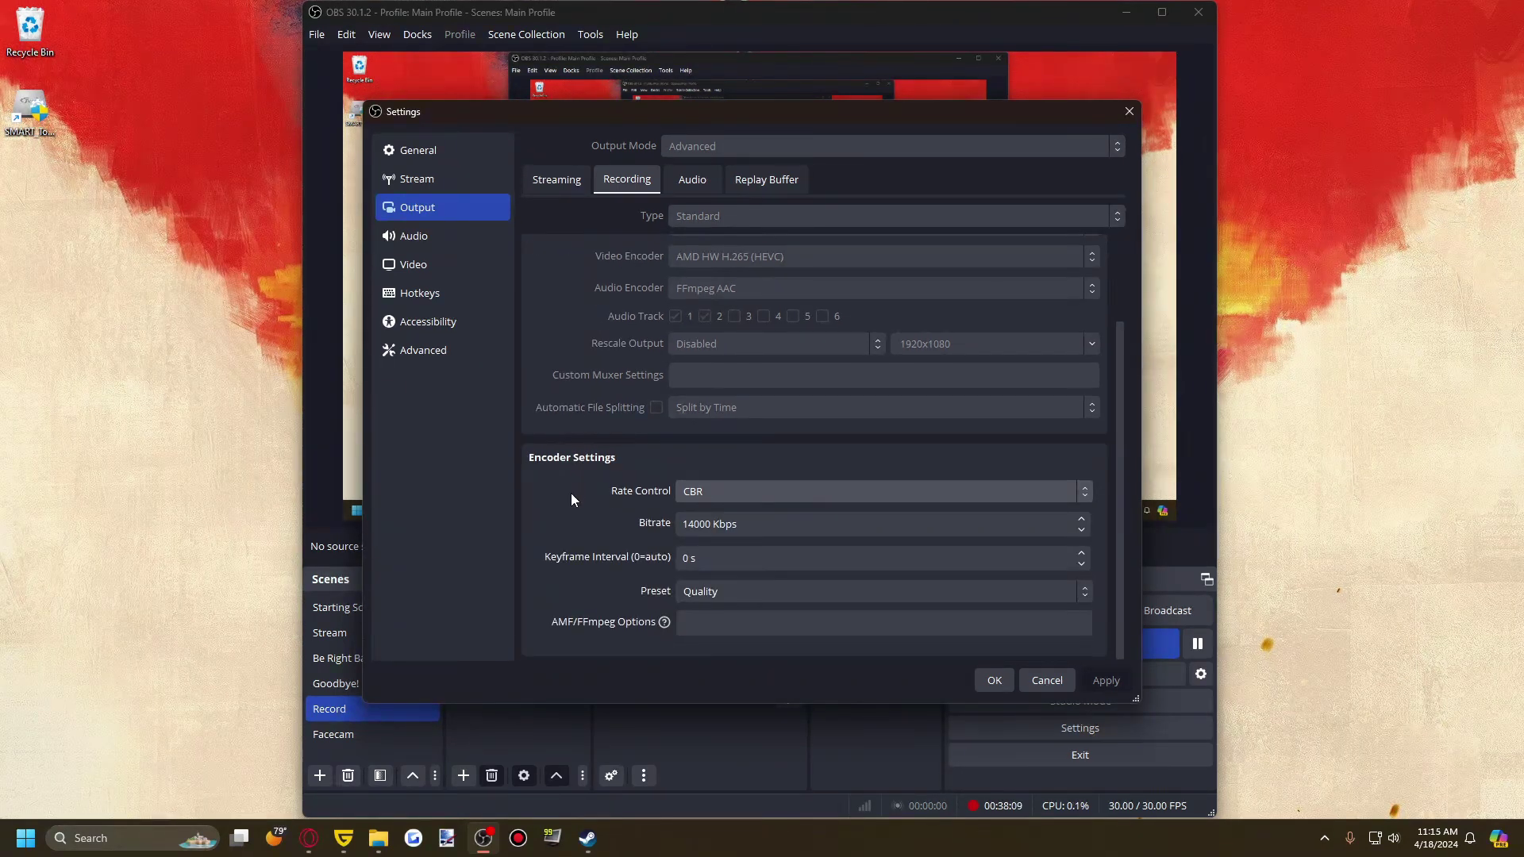
click(698, 493)
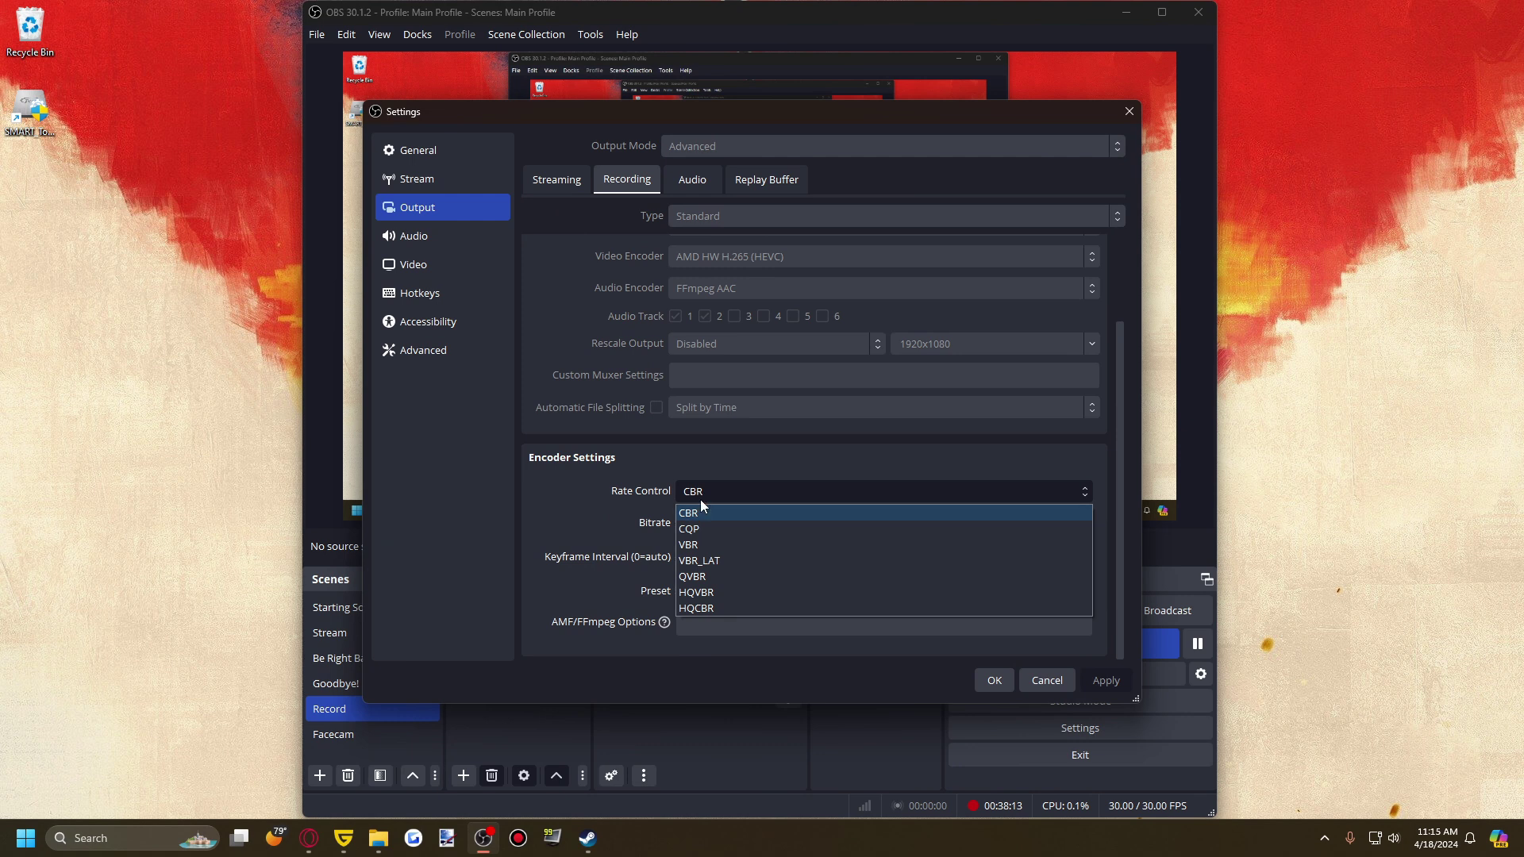
click(702, 497)
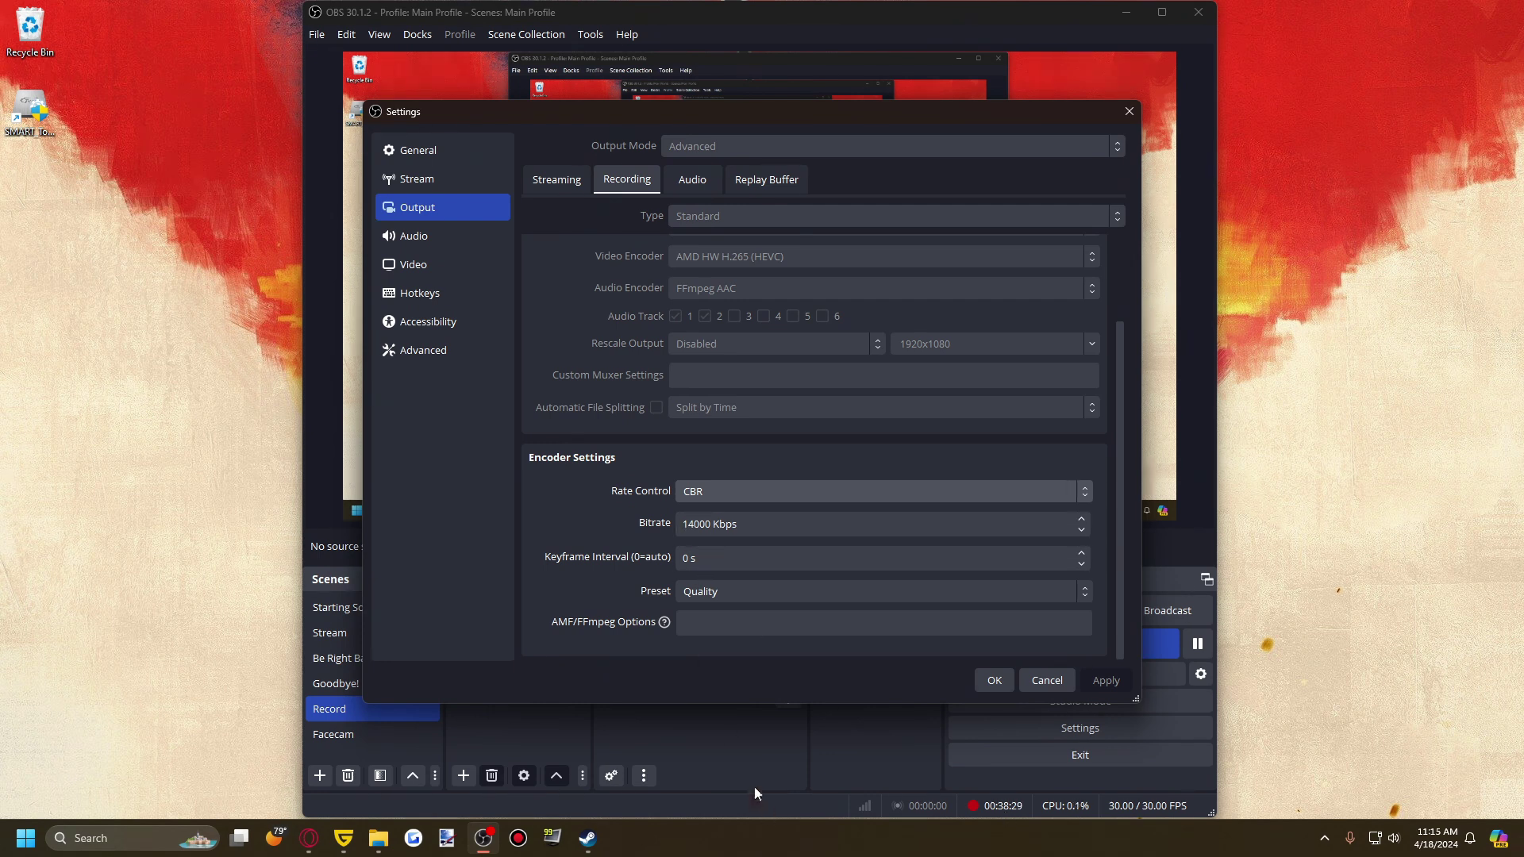
click(735, 492)
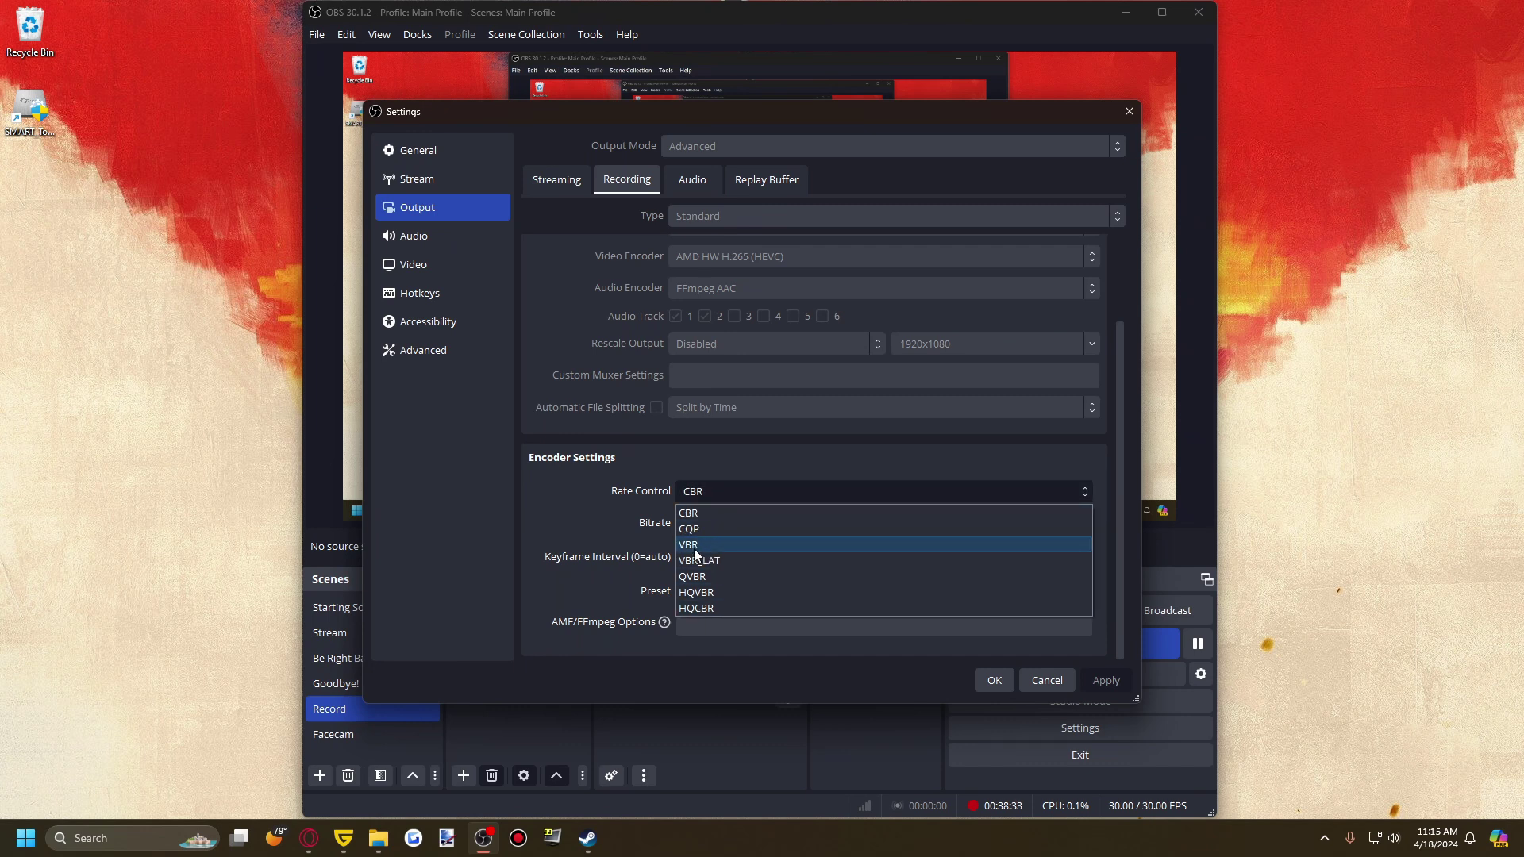
click(731, 491)
Review the recording settings through automatic file splitting and show the output audio track settings.
scroll(554, 589, up, 1)
scroll(554, 596, down, 1)
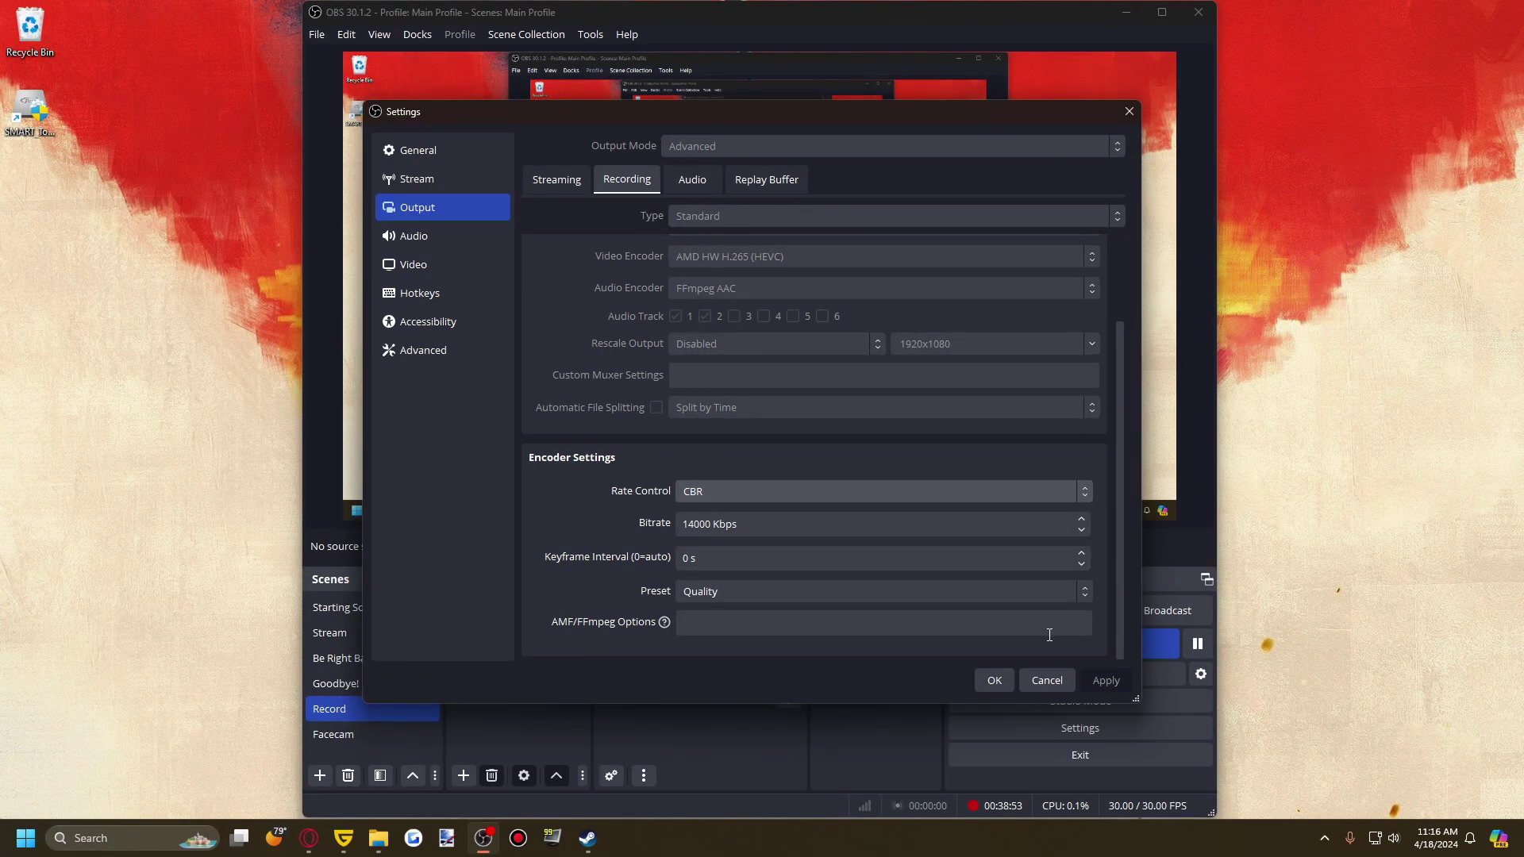
scroll(705, 546, up, 3)
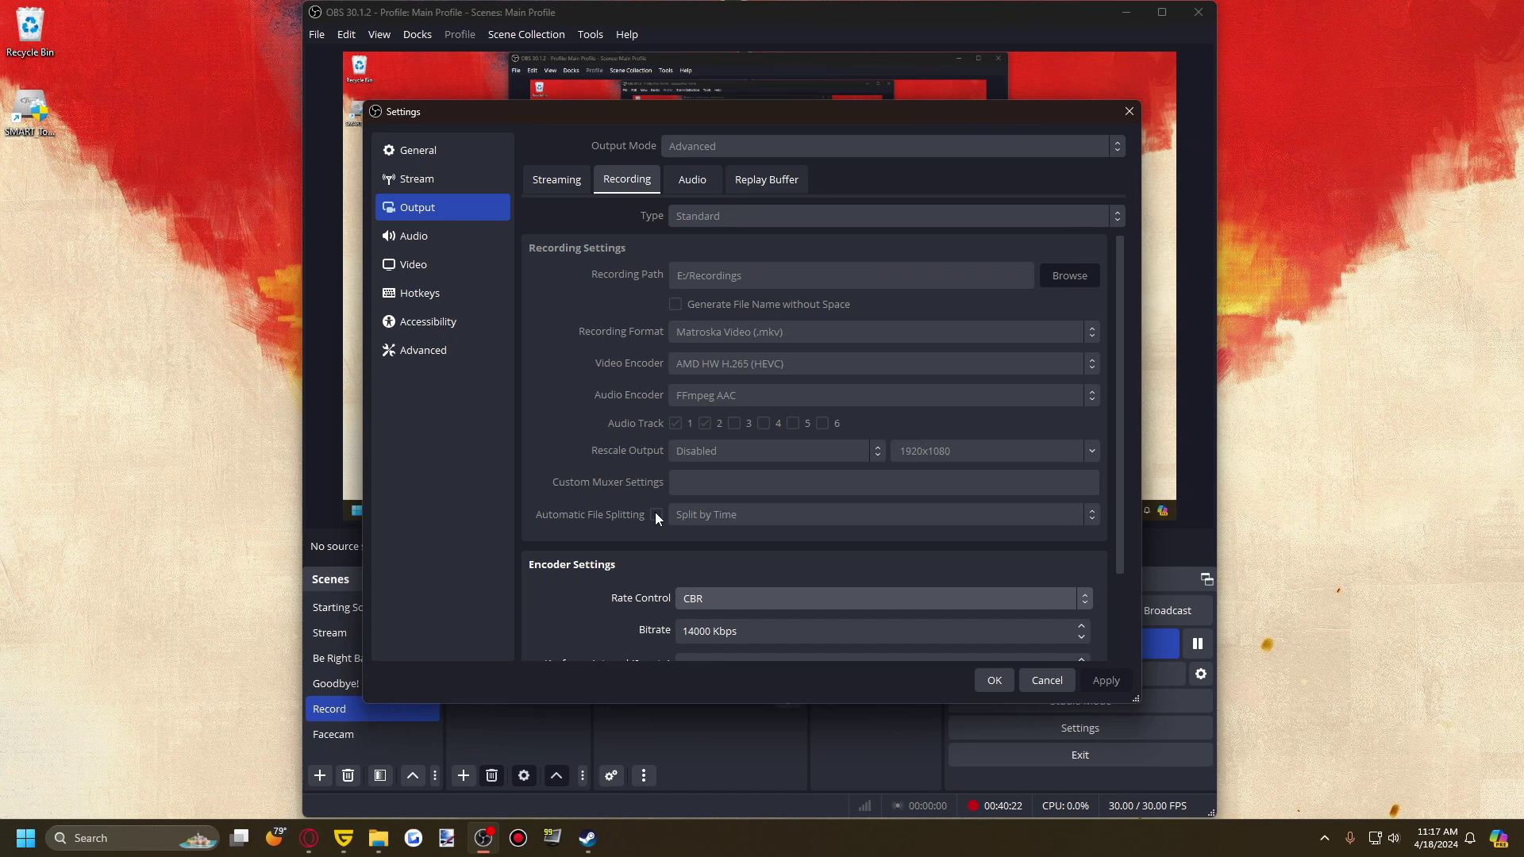
scroll(600, 537, down, 2)
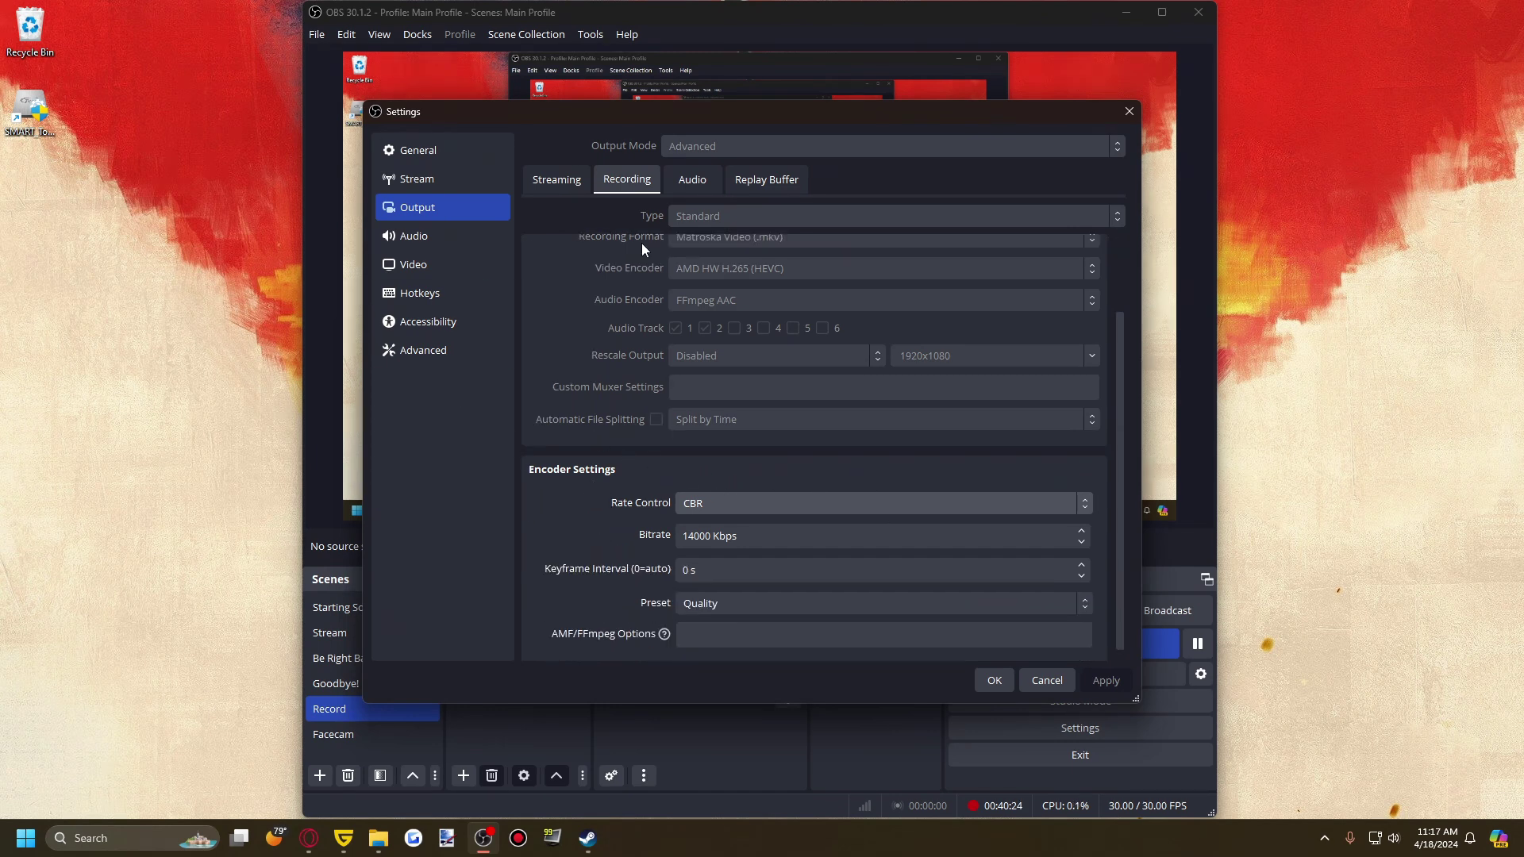
click(692, 179)
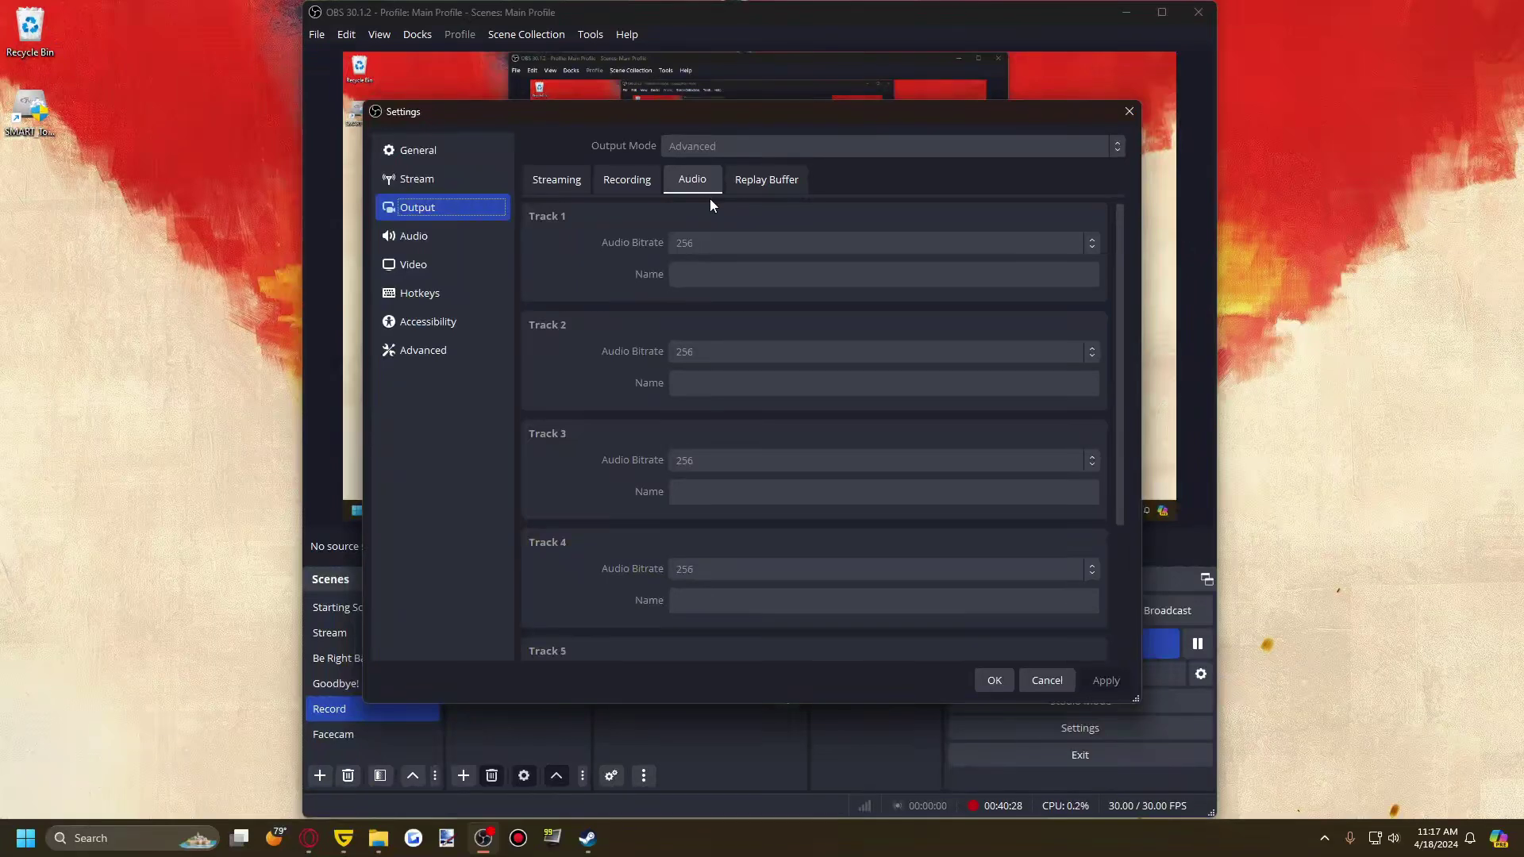
Open the general audio settings and review the sample rate, channels and global audio devices.
click(423, 238)
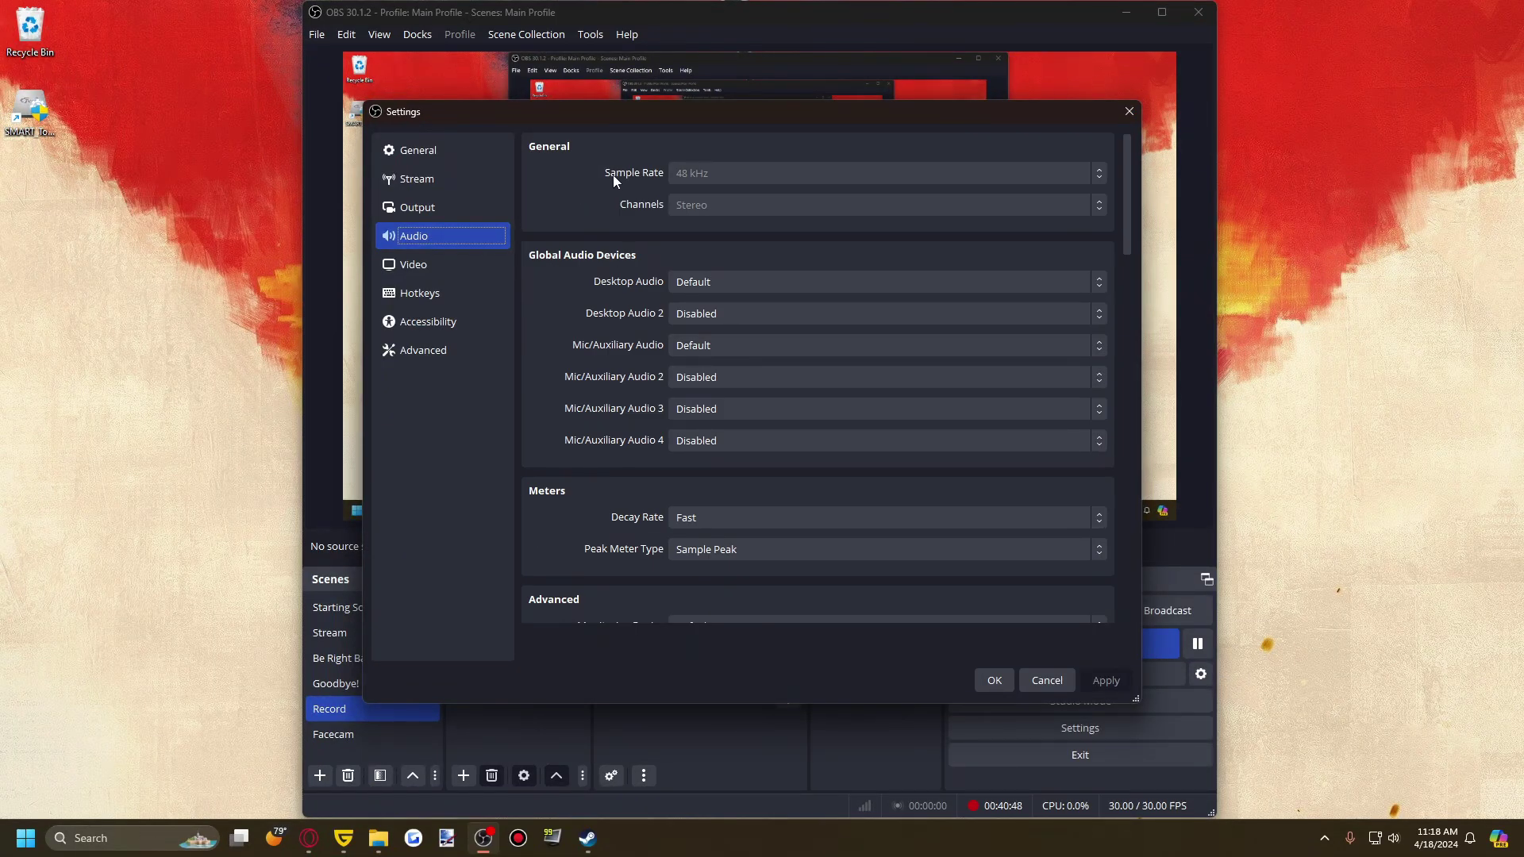
scroll(612, 416, down, 3)
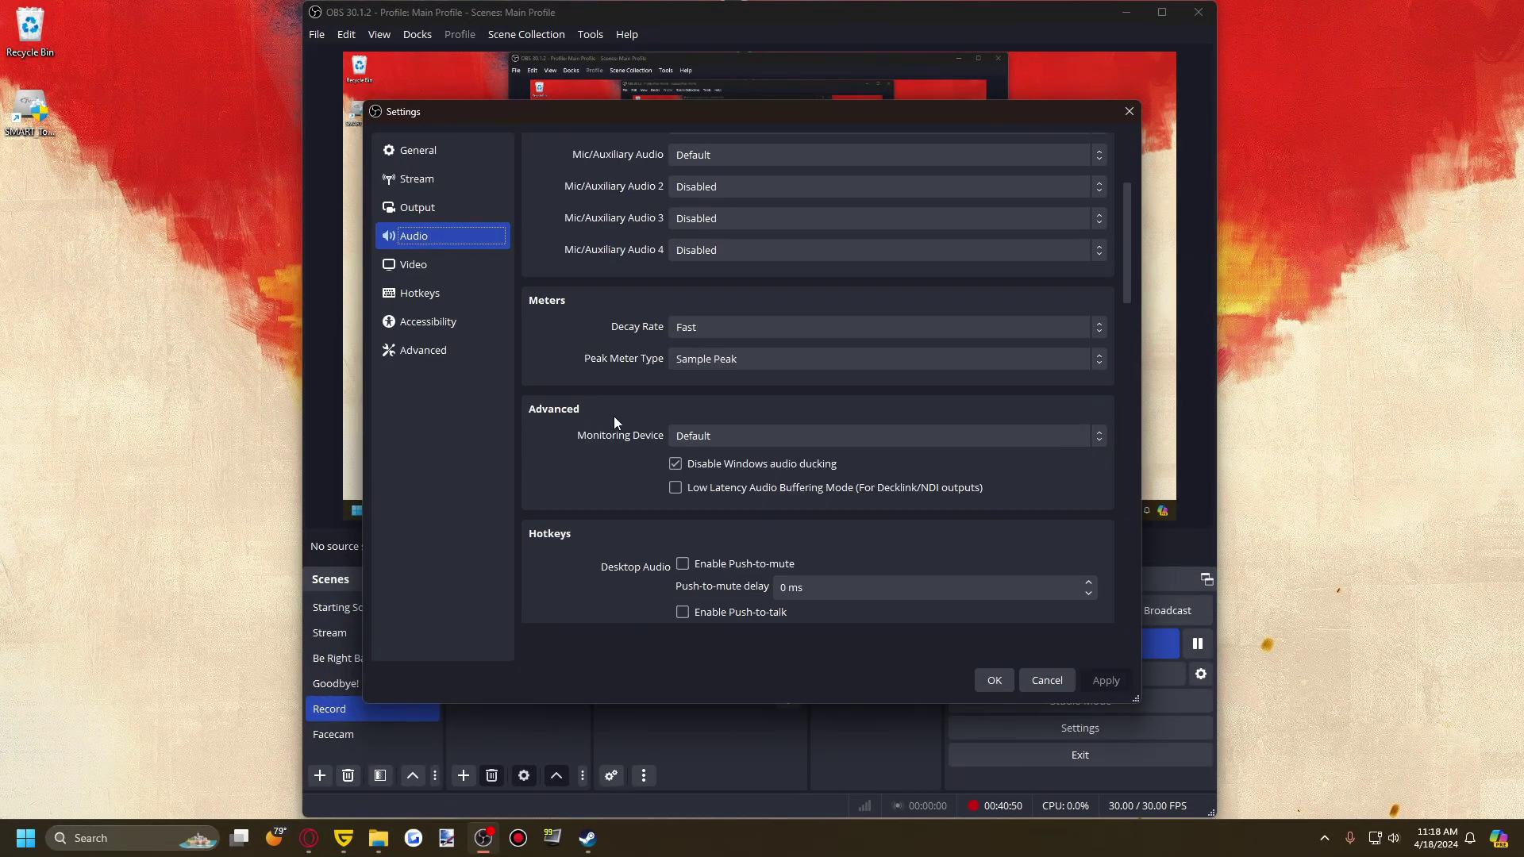
scroll(619, 357, up, 3)
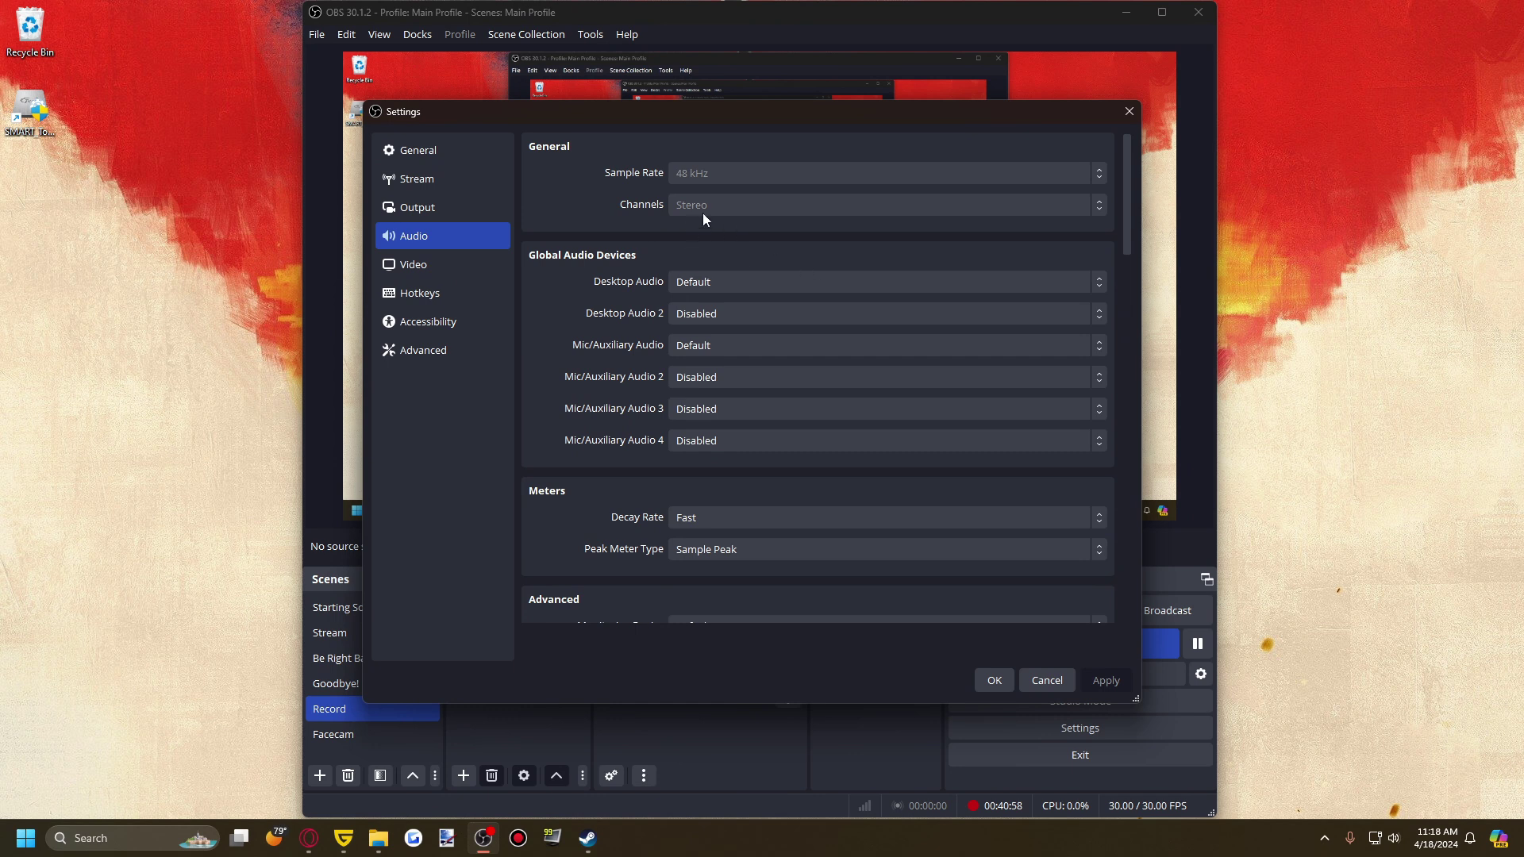
scroll(554, 437, down, 1)
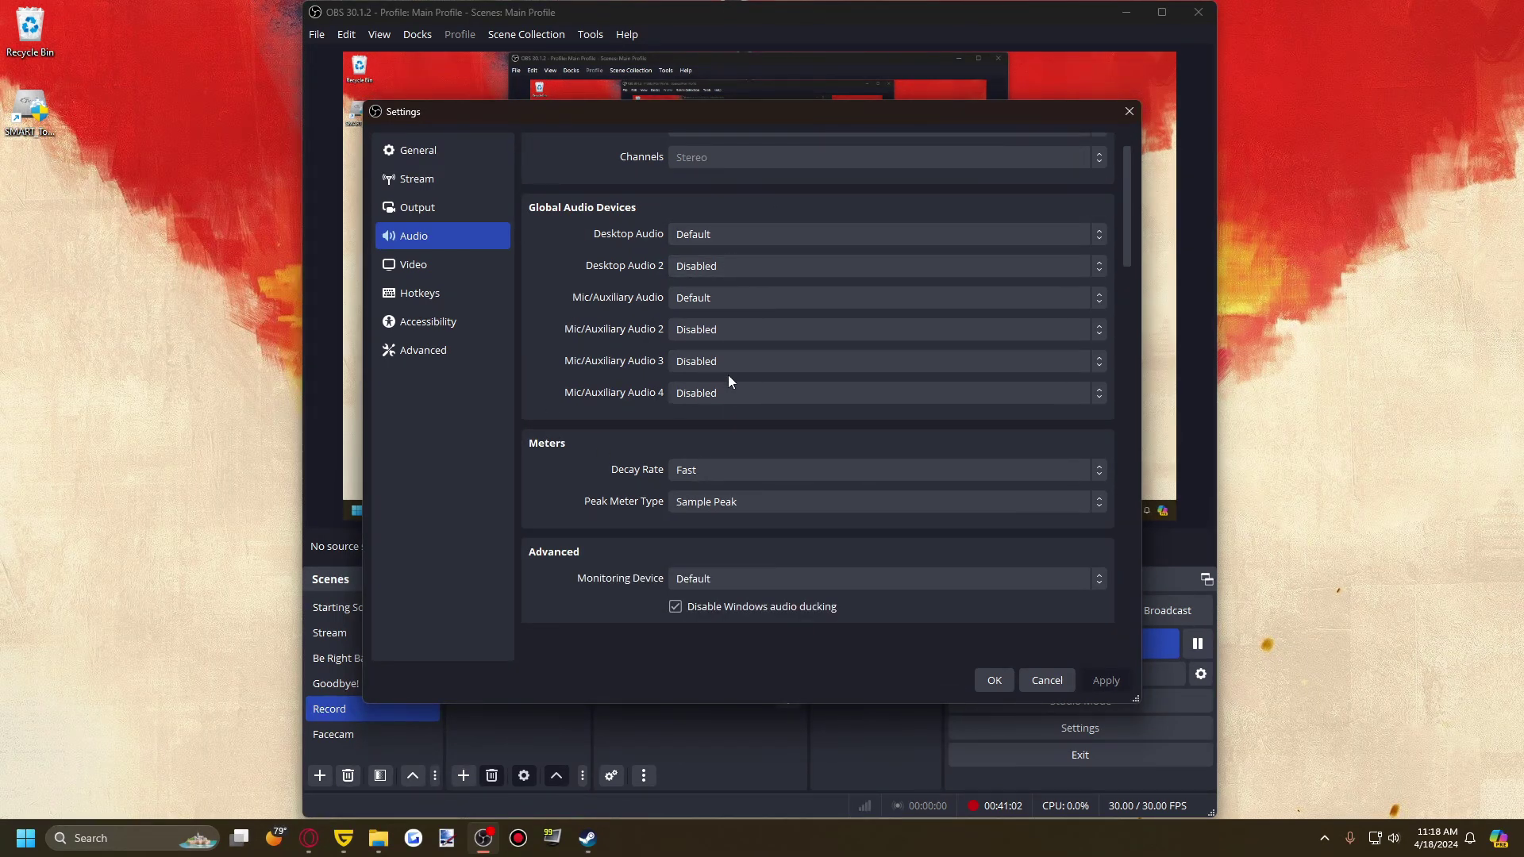
Move the Settings window to uncover the audio mixer and examine the Decay Rate and Peak Meter Type choices, keeping Fast and Sample Peak.
drag(680, 122, 771, 148)
scroll(584, 558, down, 3)
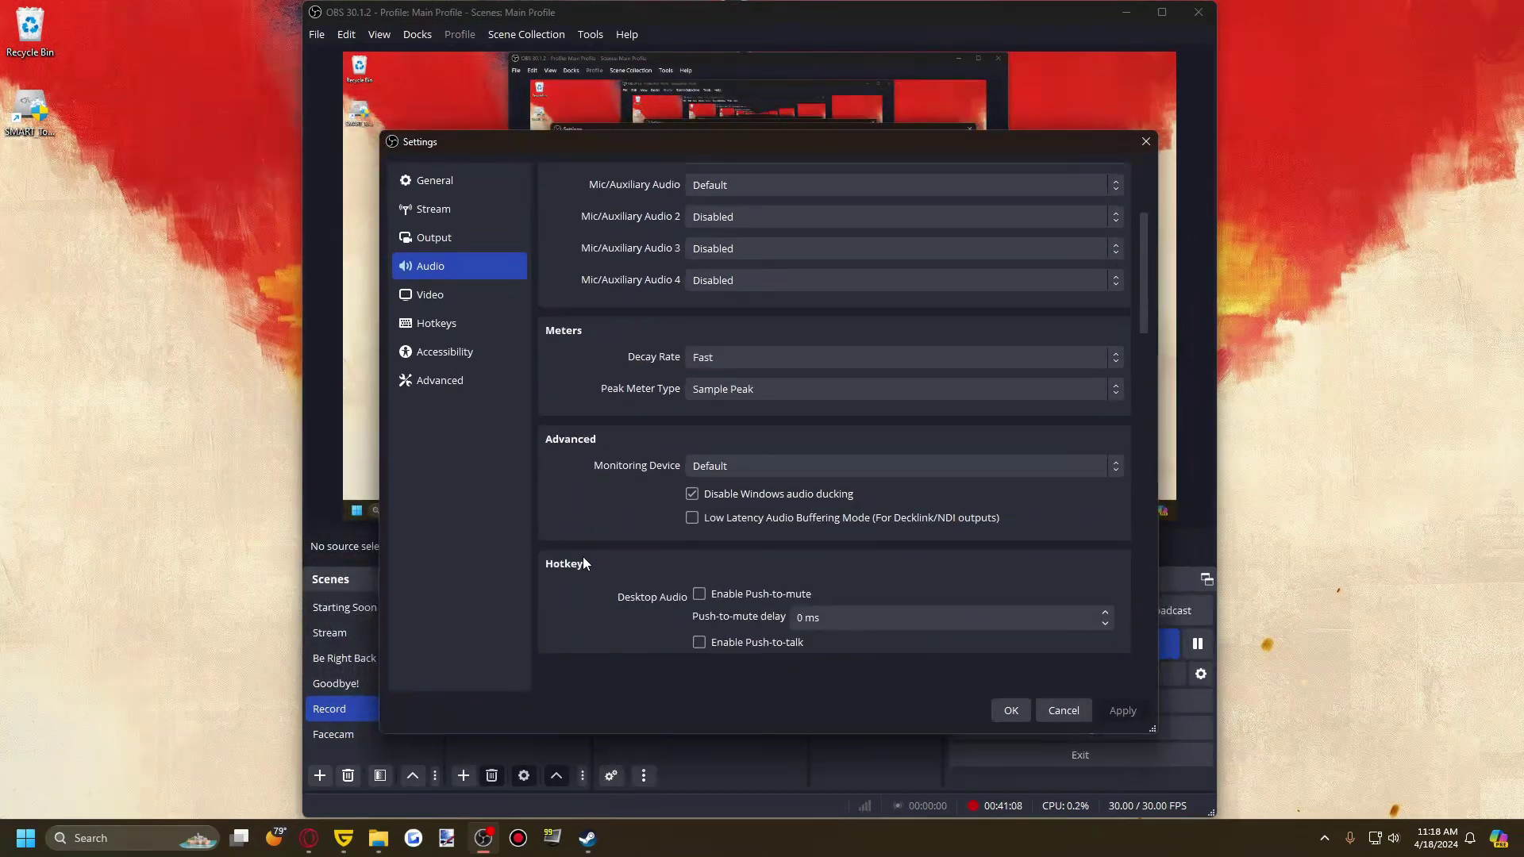
drag(678, 146, 673, 42)
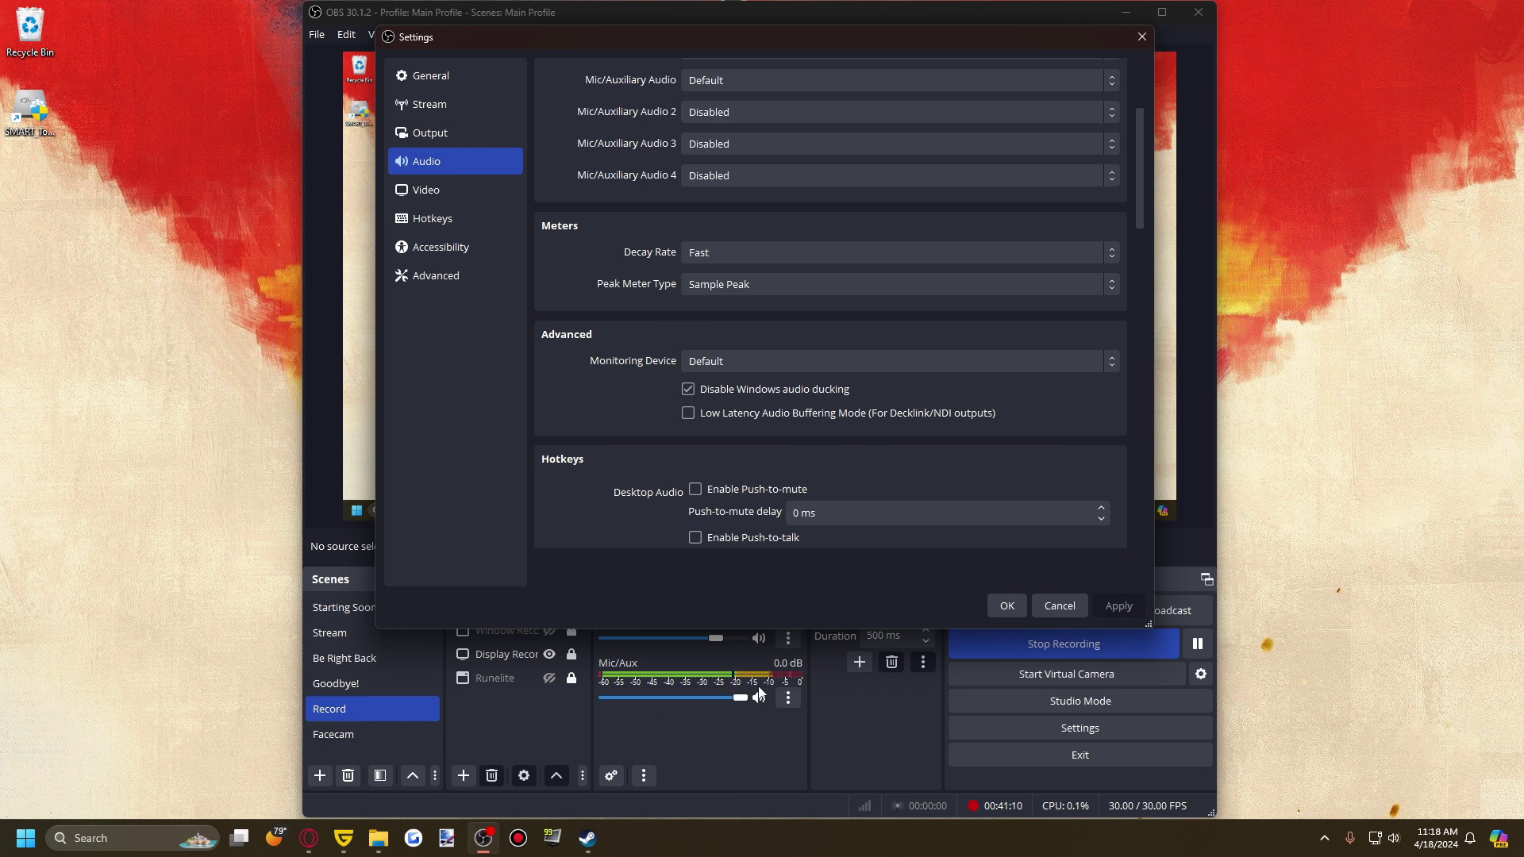
click(716, 252)
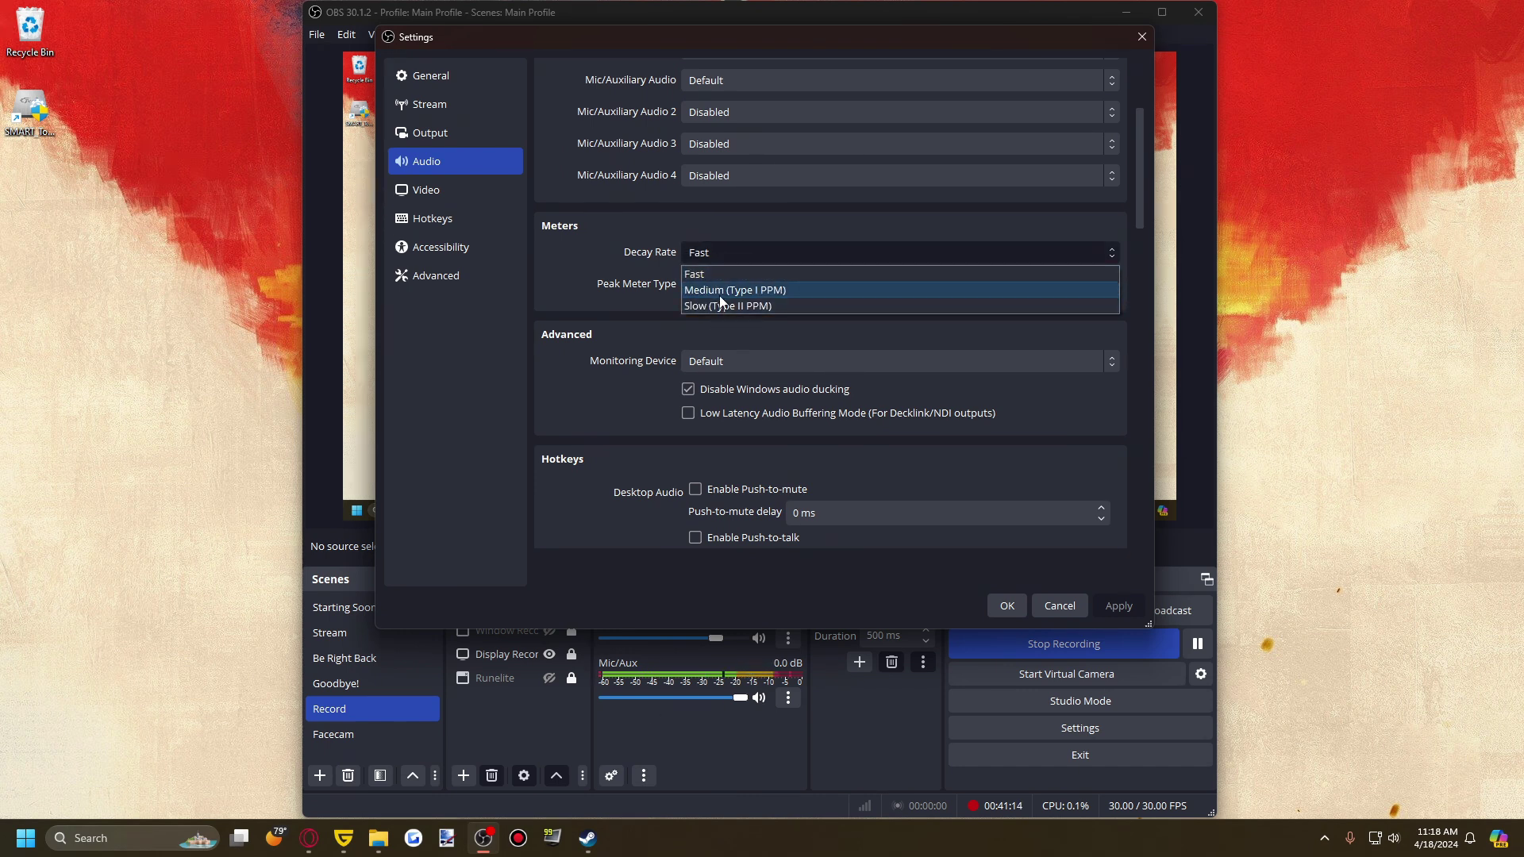
click(727, 274)
click(698, 286)
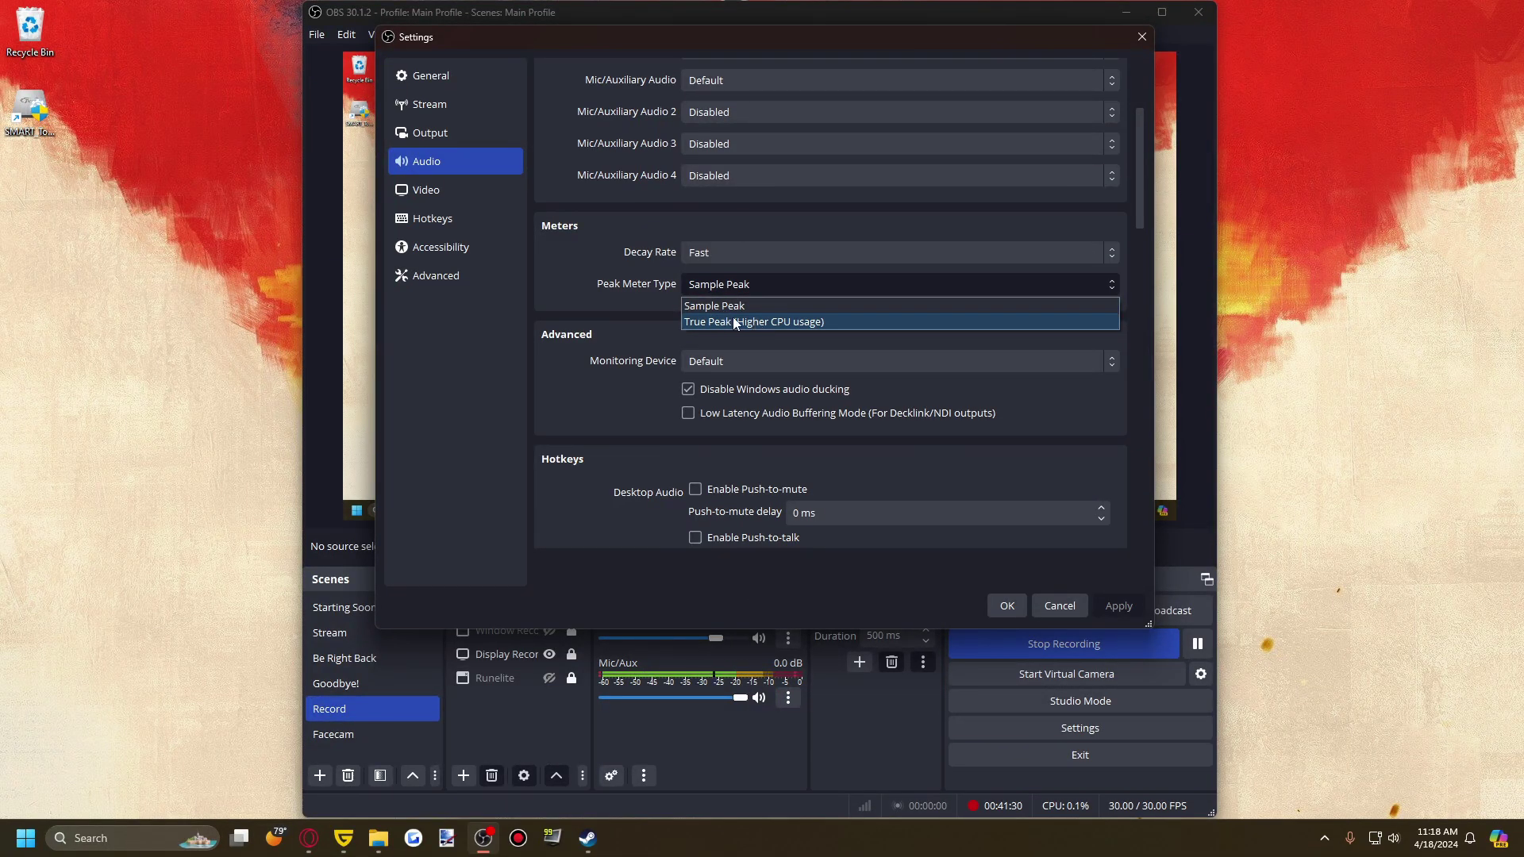
click(744, 285)
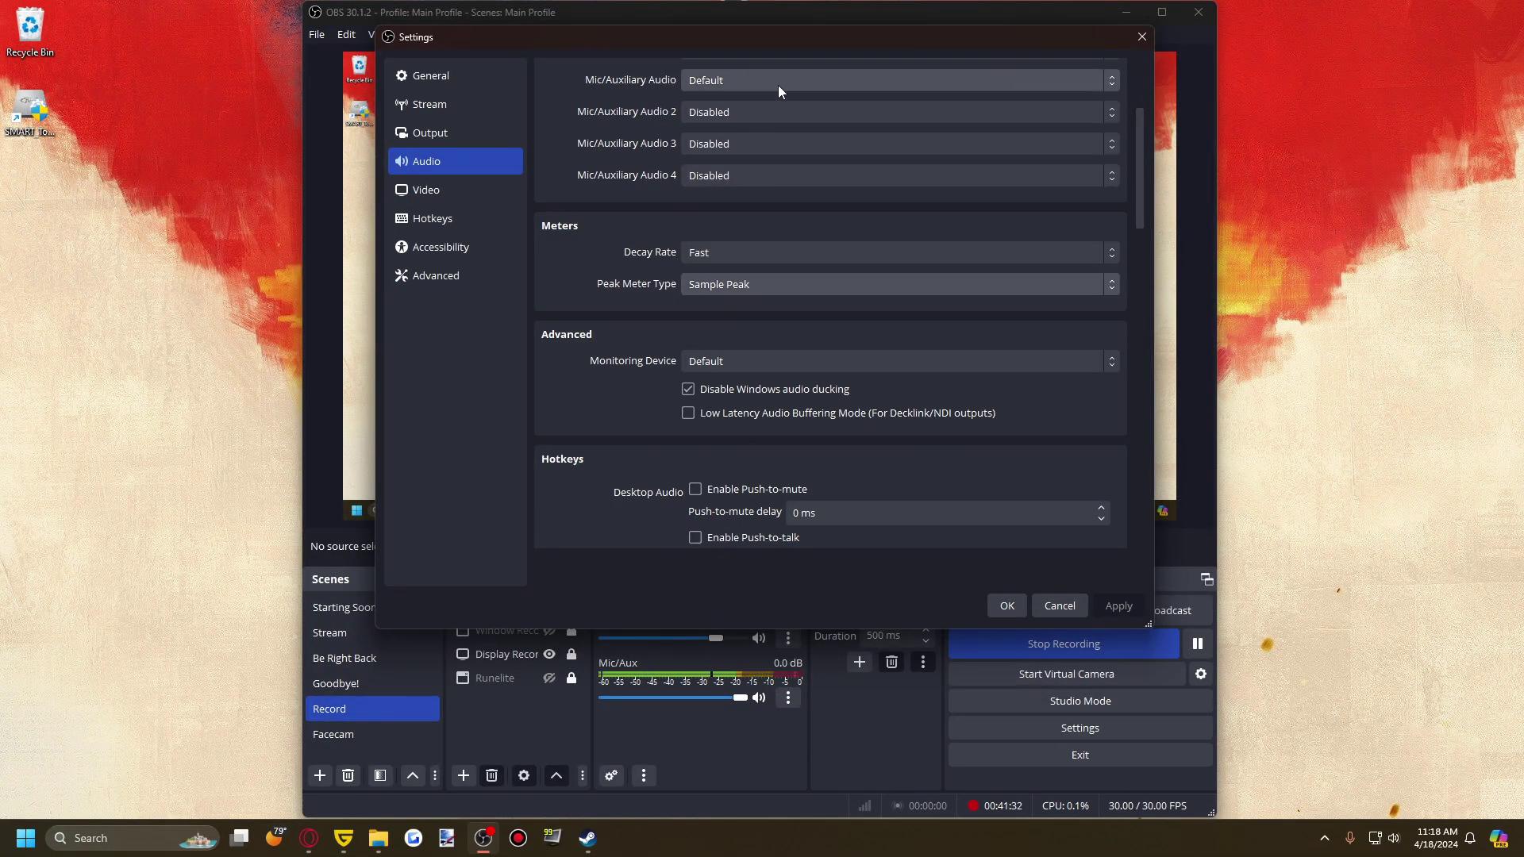
Examine the audio monitoring device choices, keeping Default, and review the push-to-mute and push-to-talk options for each source.
drag(607, 38, 601, 106)
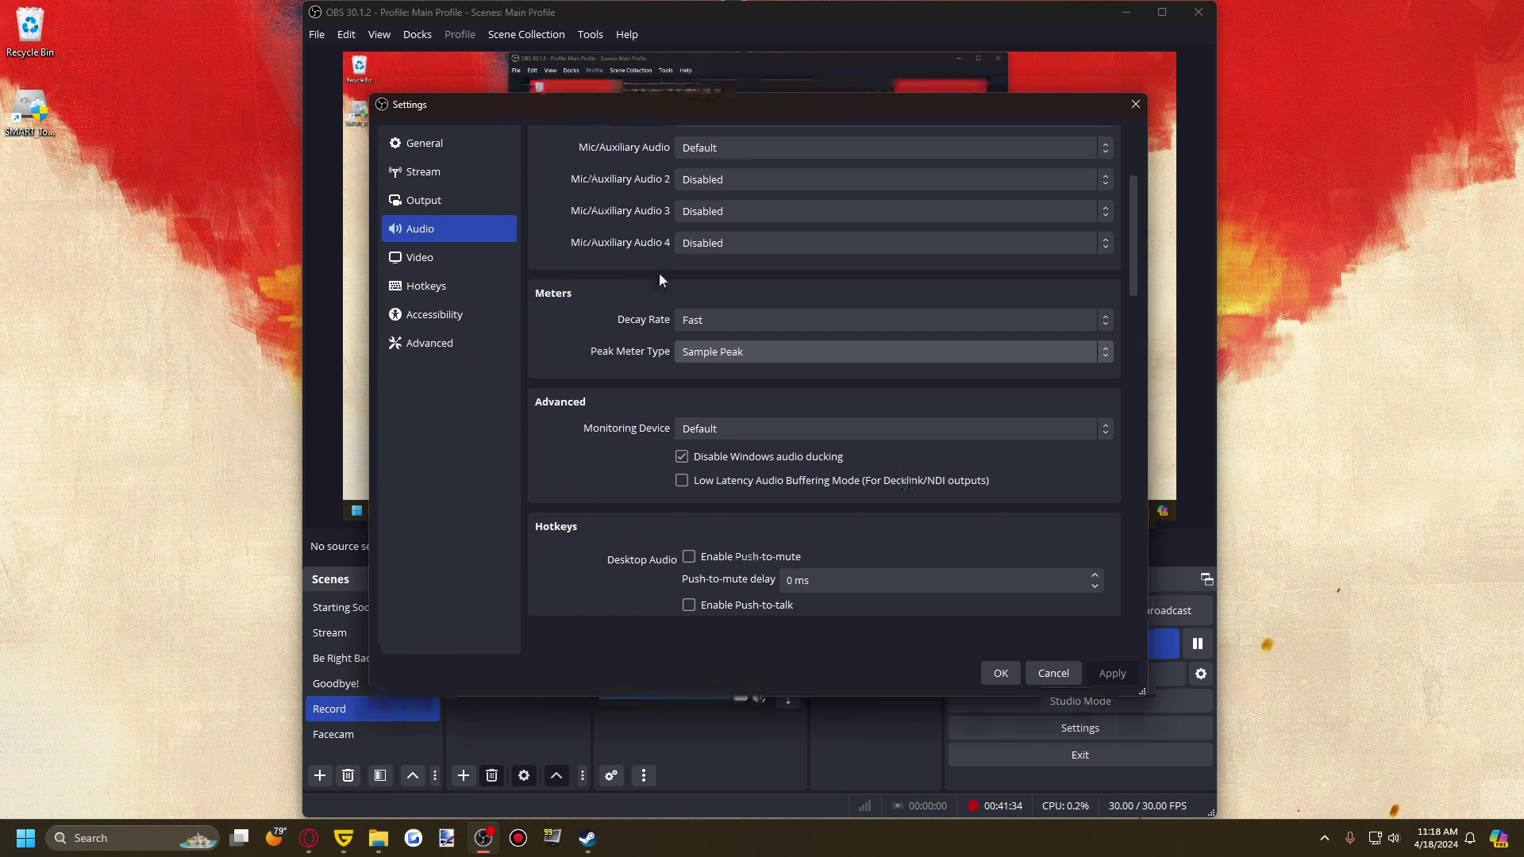
scroll(527, 445, down, 1)
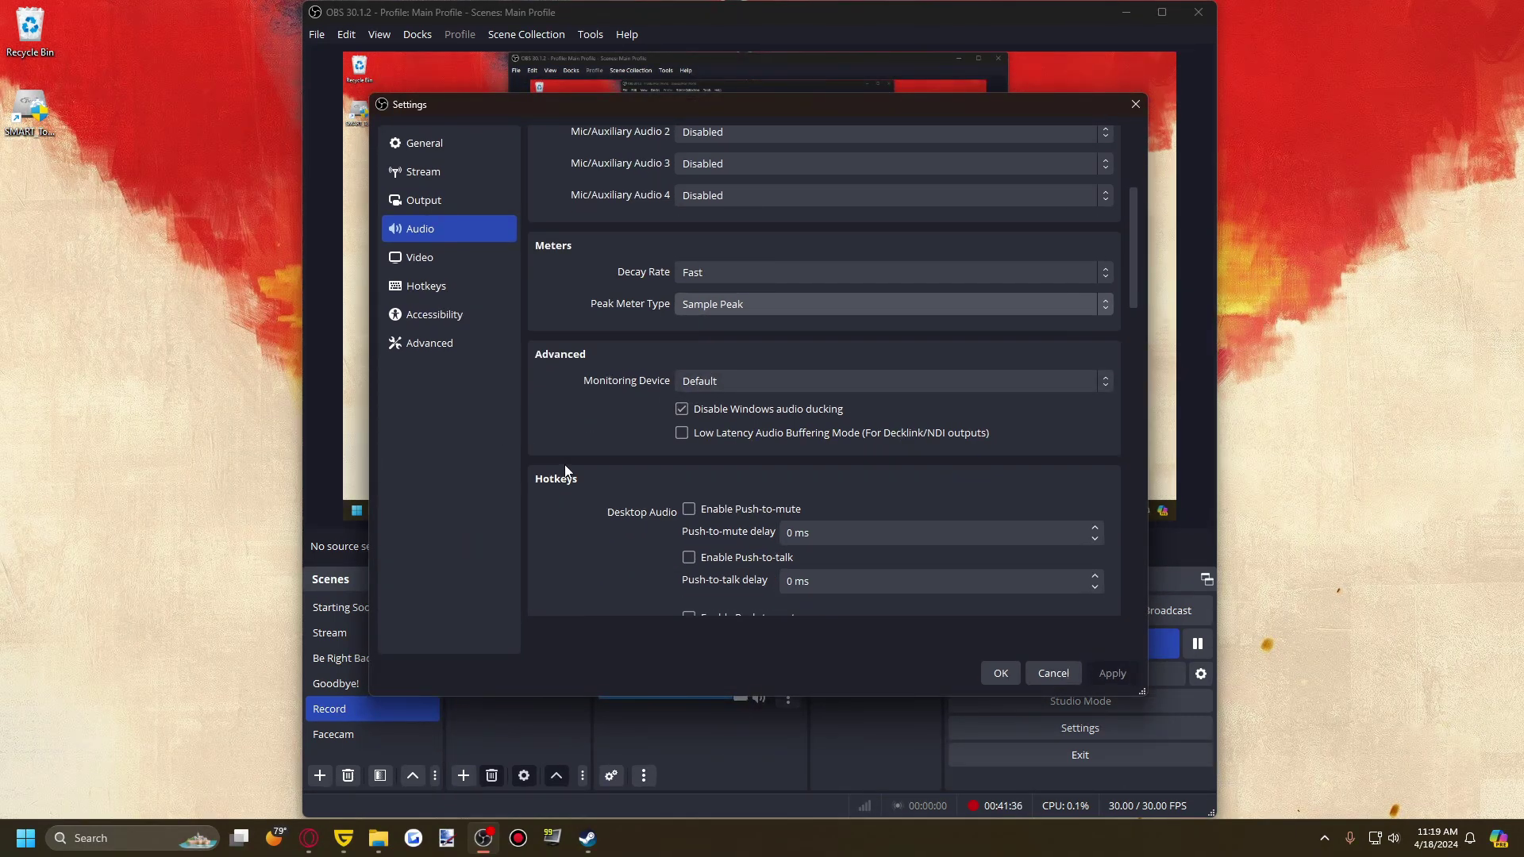
scroll(753, 388, down, 1)
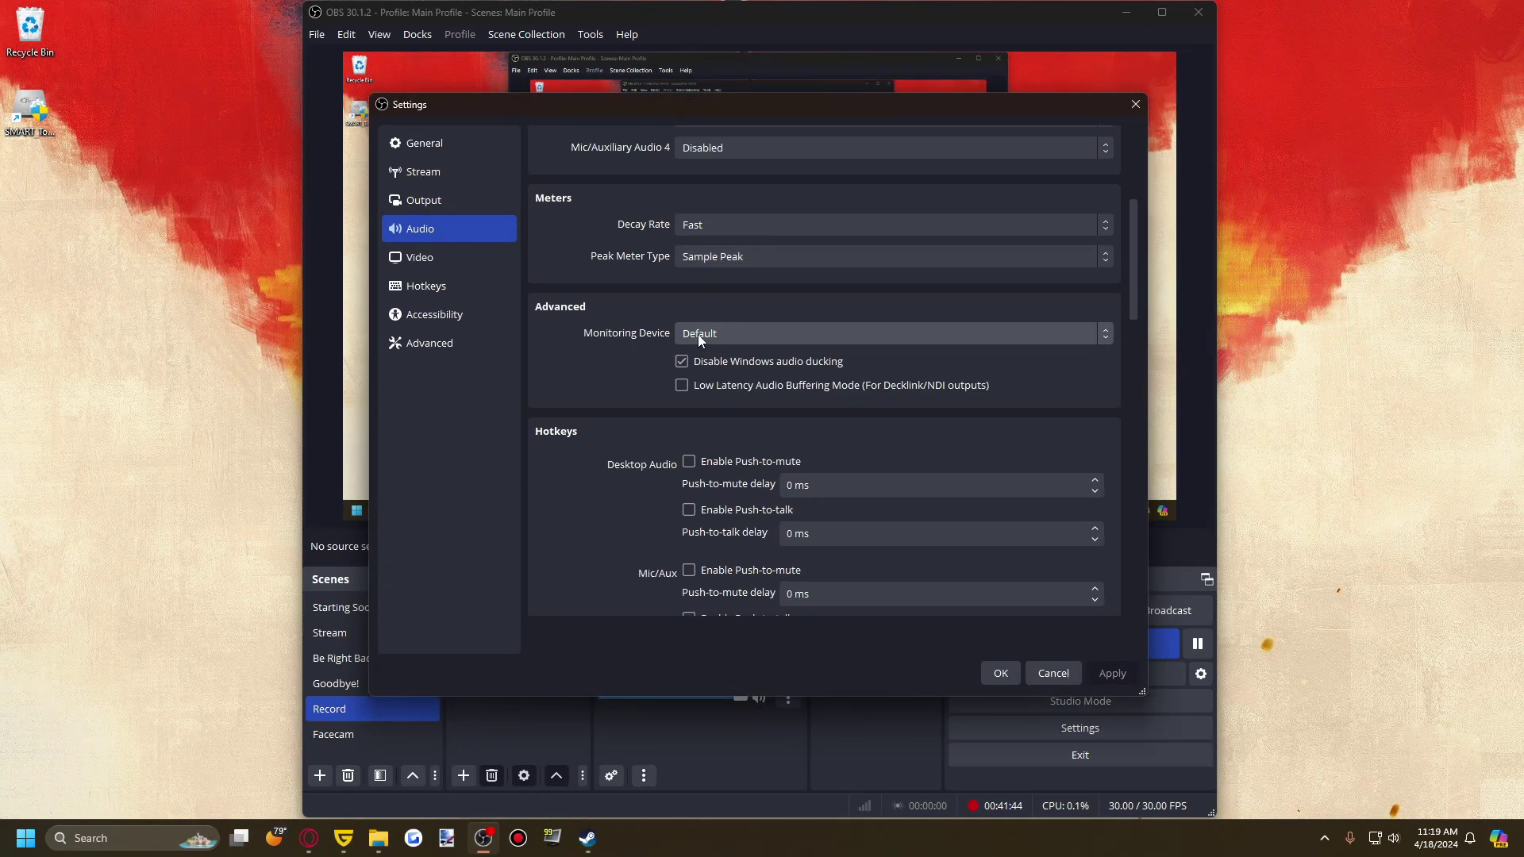
click(790, 328)
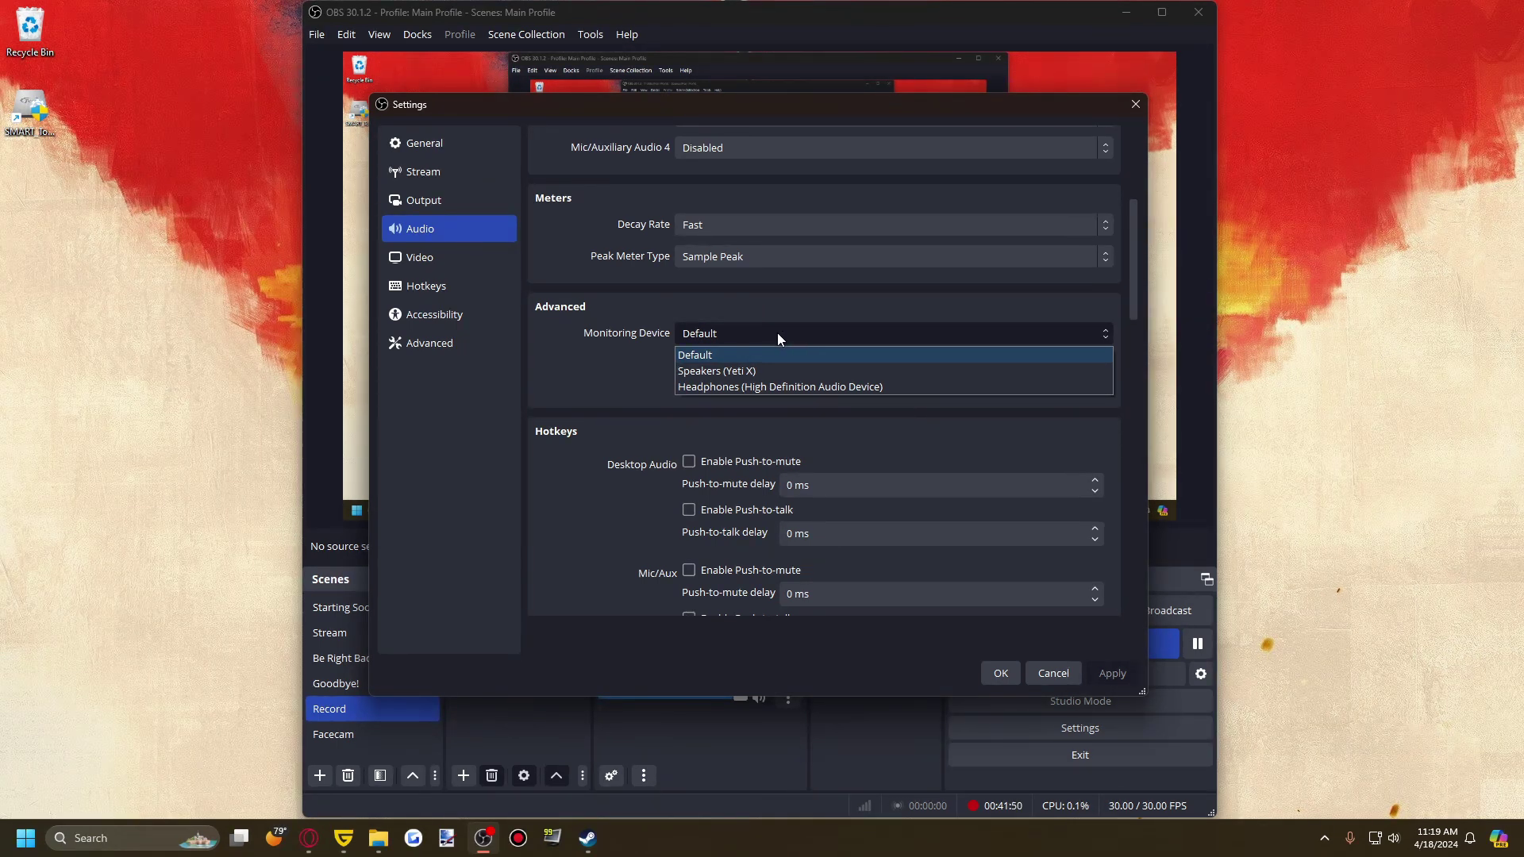
click(777, 332)
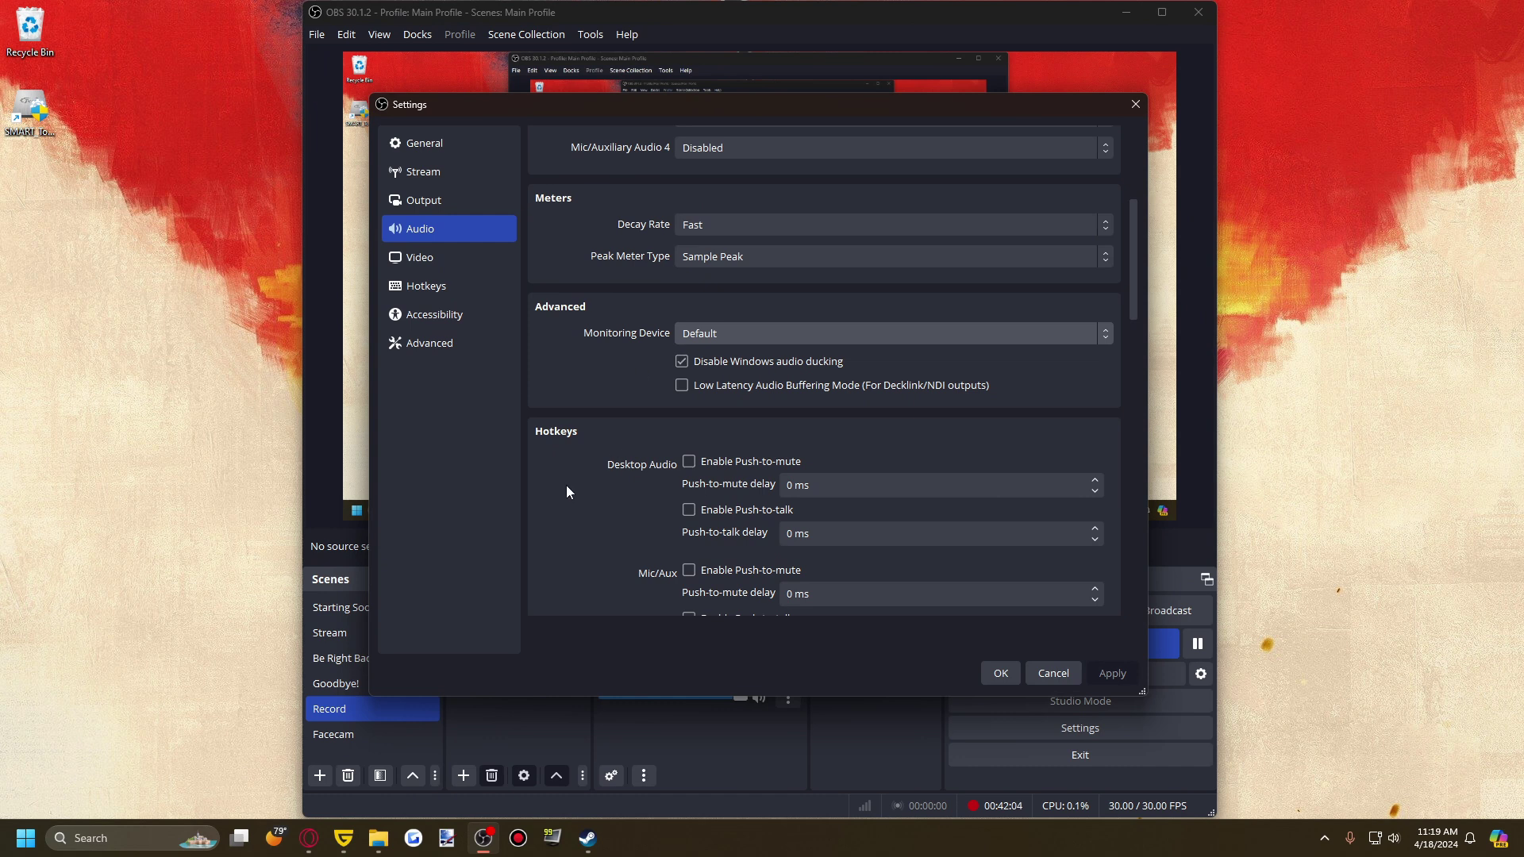
scroll(554, 445, down, 10)
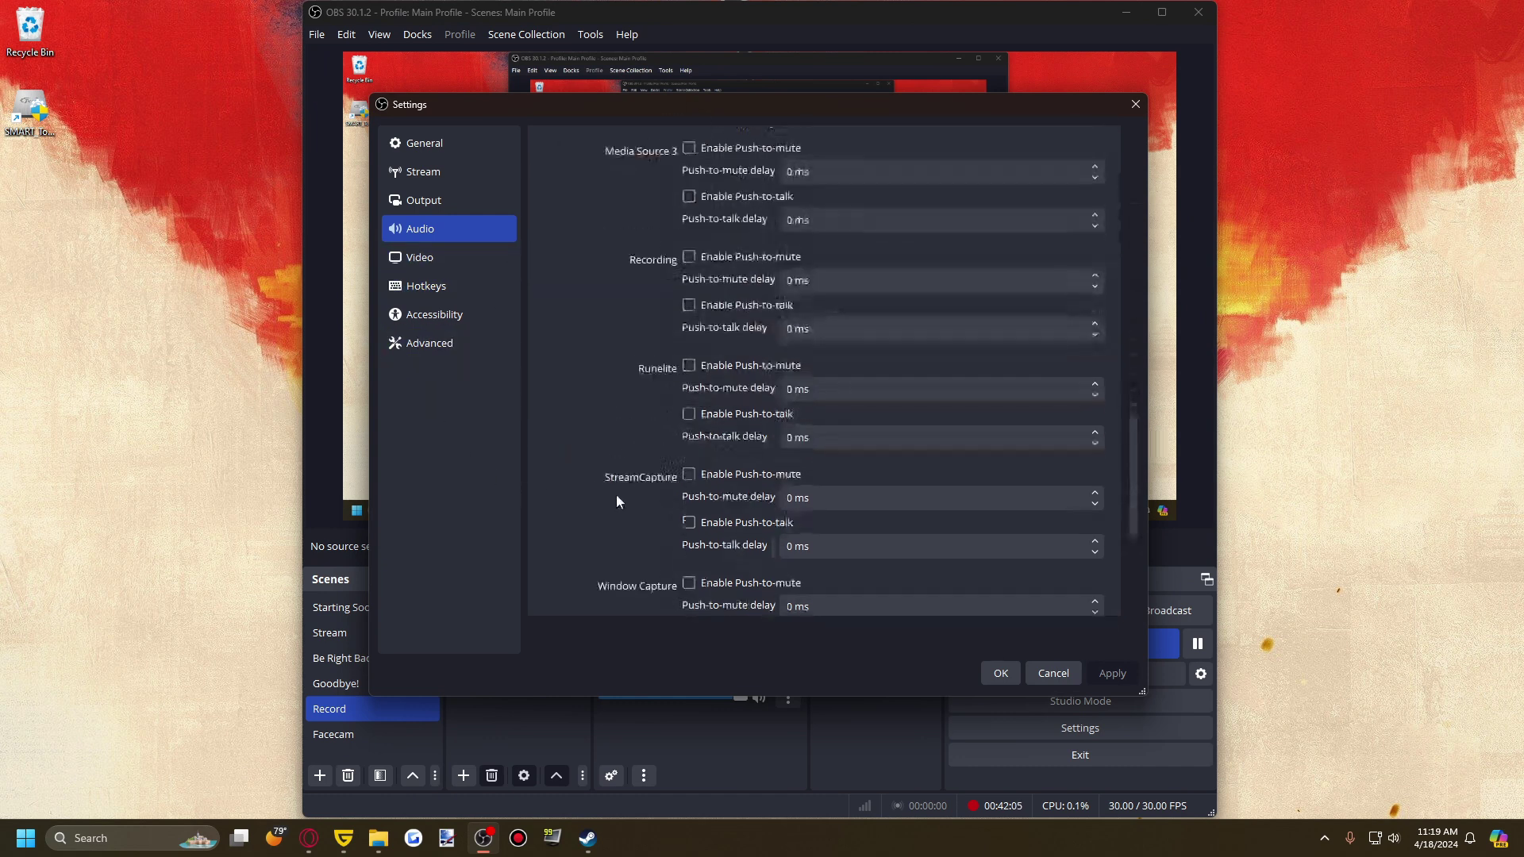
scroll(622, 501, up, 8)
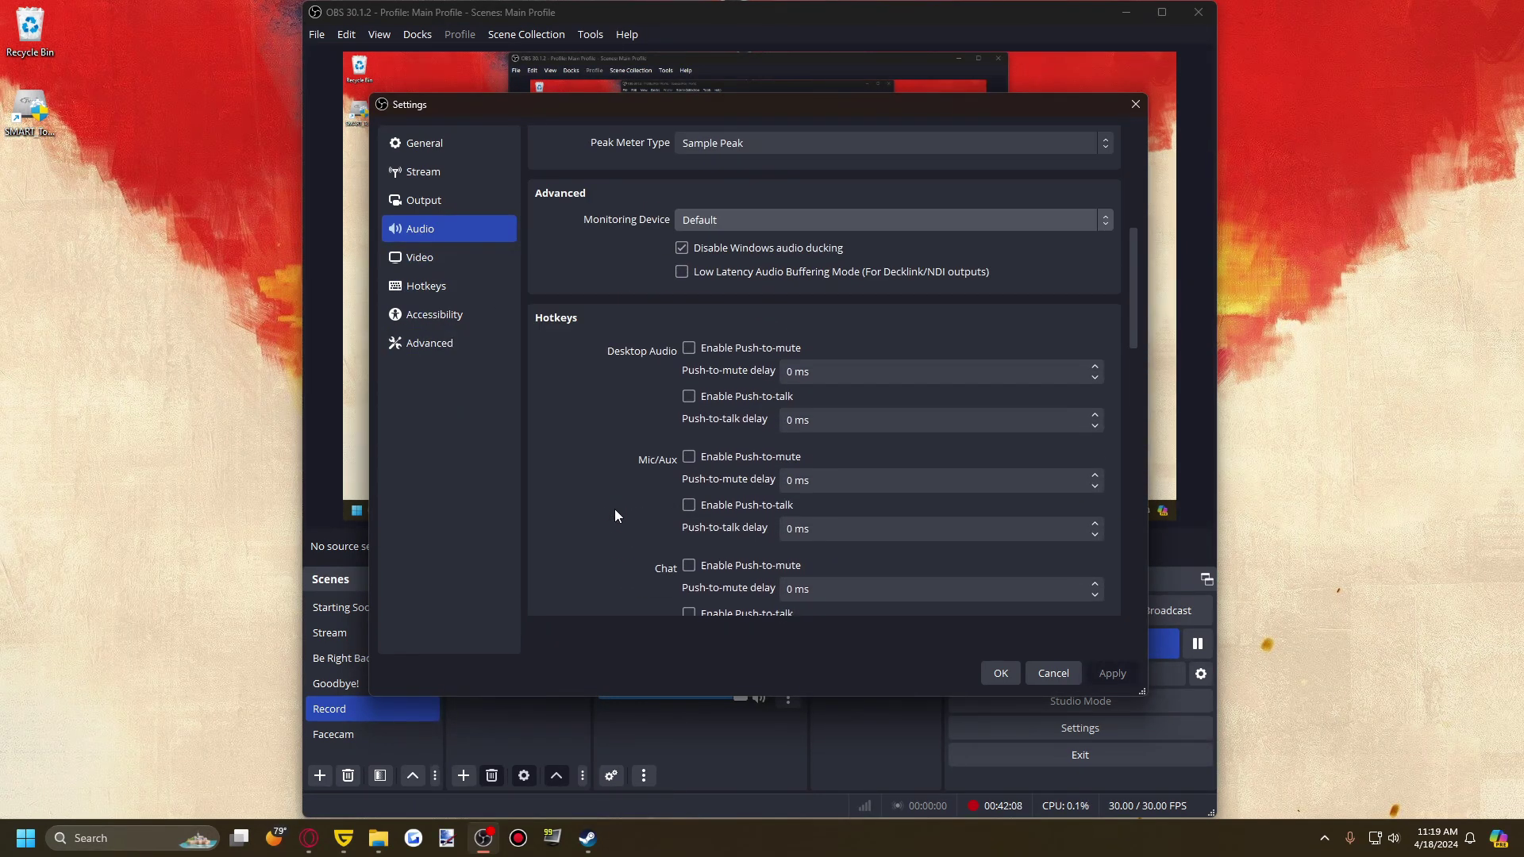
View the video resolution and frame rate settings, and browse the hotkey assignments for outputs and scenes.
click(427, 253)
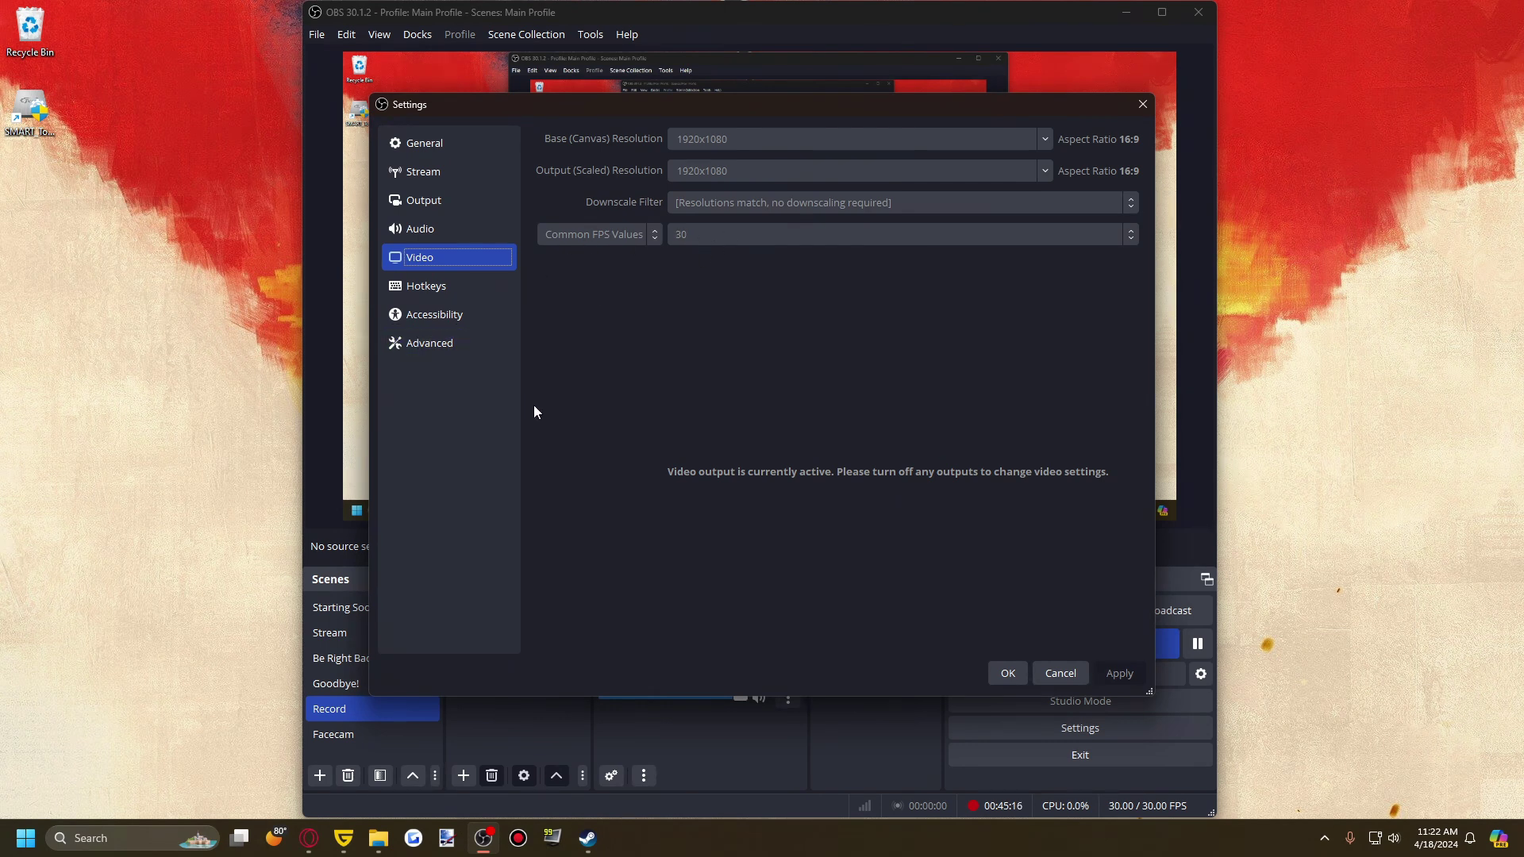
click(423, 287)
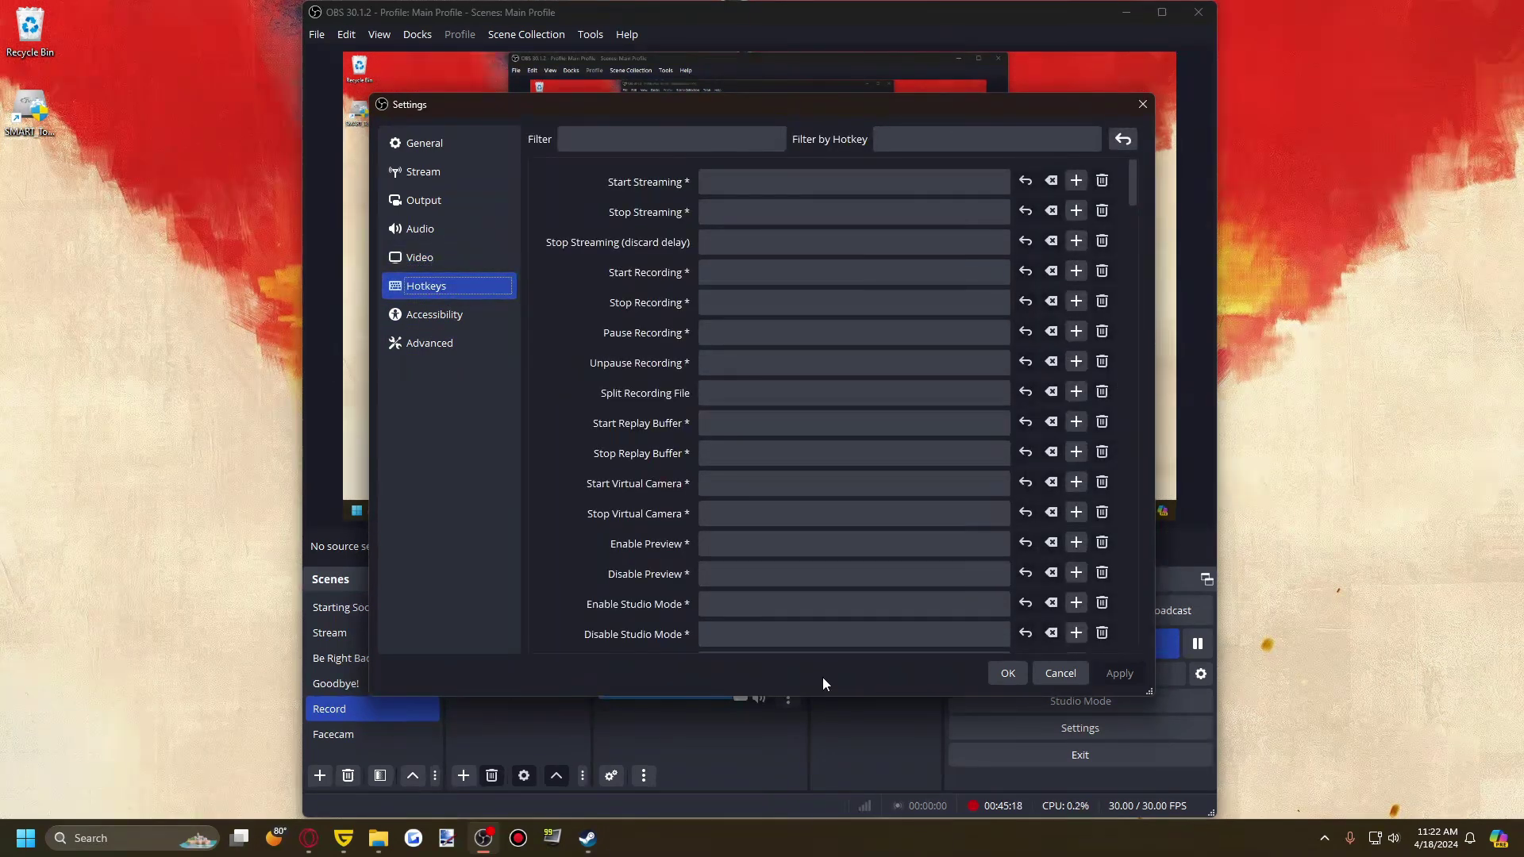
scroll(570, 570, down, 15)
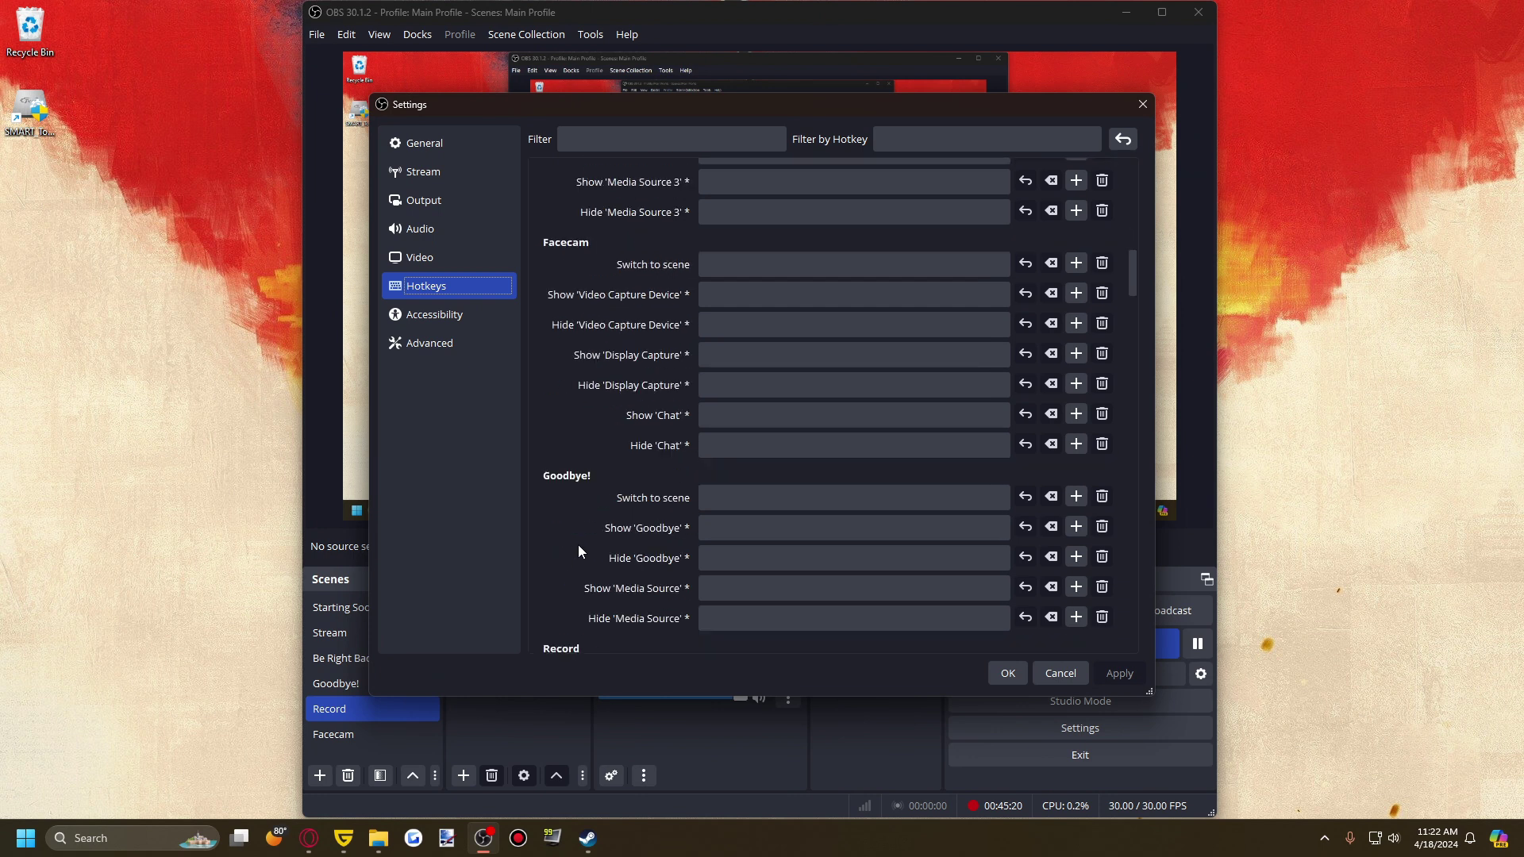
Browse the remaining scene hotkeys and view the accessibility color settings for source borders and mixer volume bands.
scroll(574, 524, down, 5)
click(486, 320)
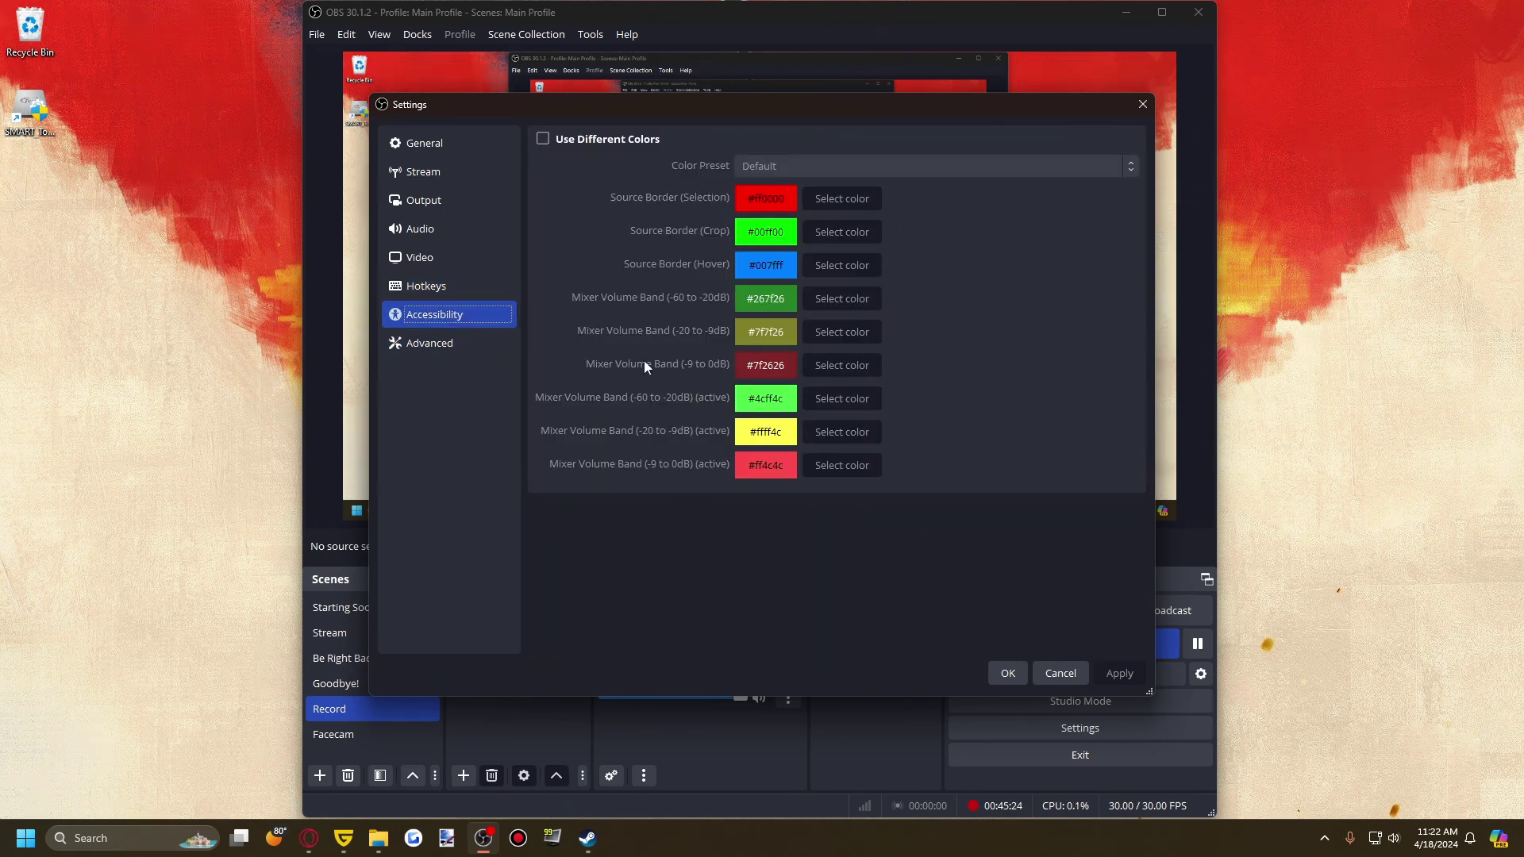
Open the advanced settings and examine the Process Priority choices, keeping Normal.
click(429, 343)
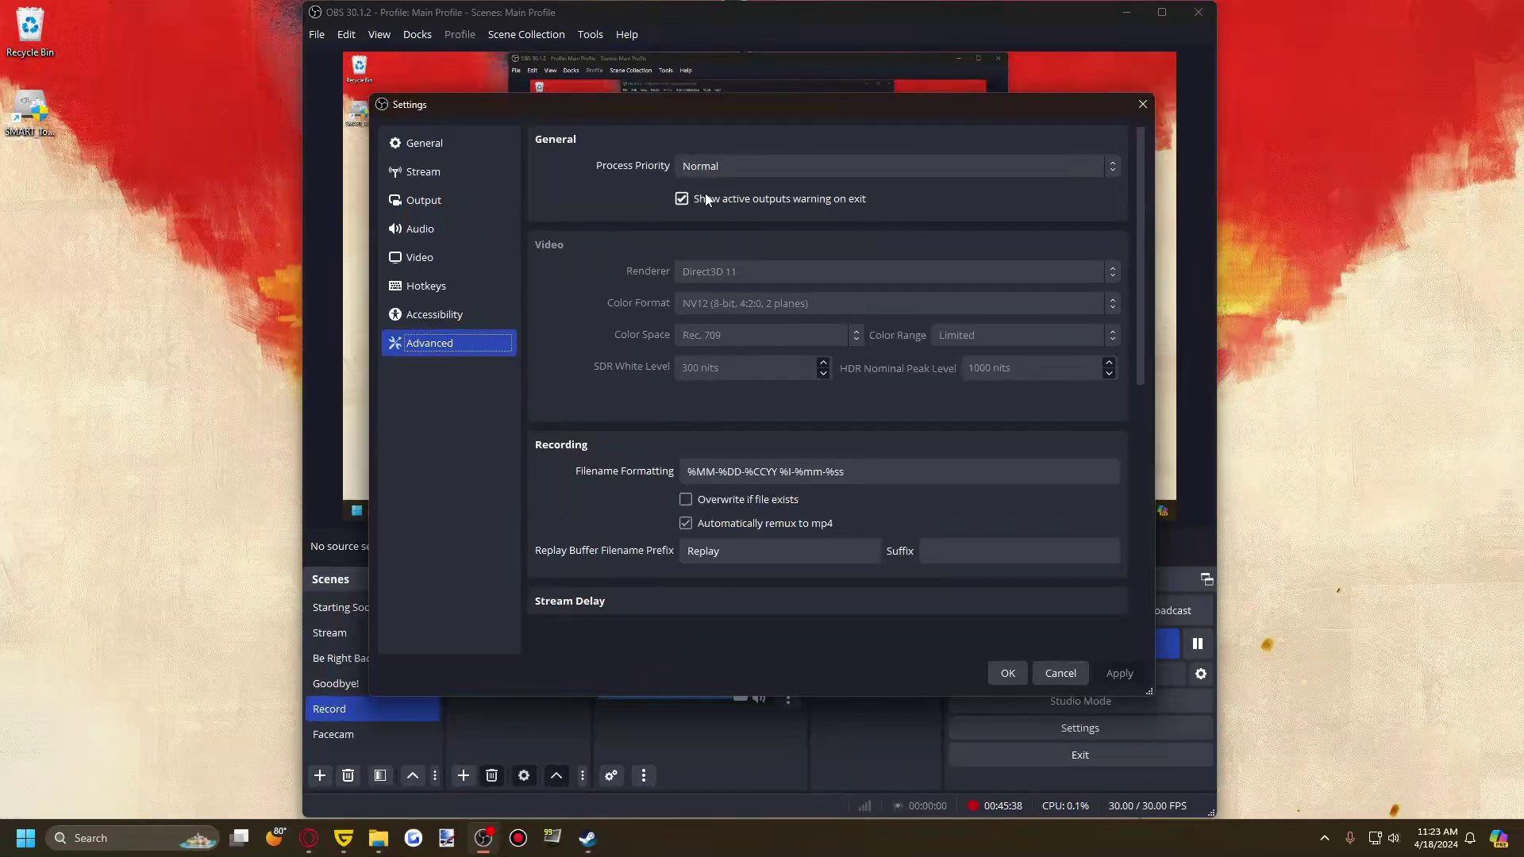
click(724, 163)
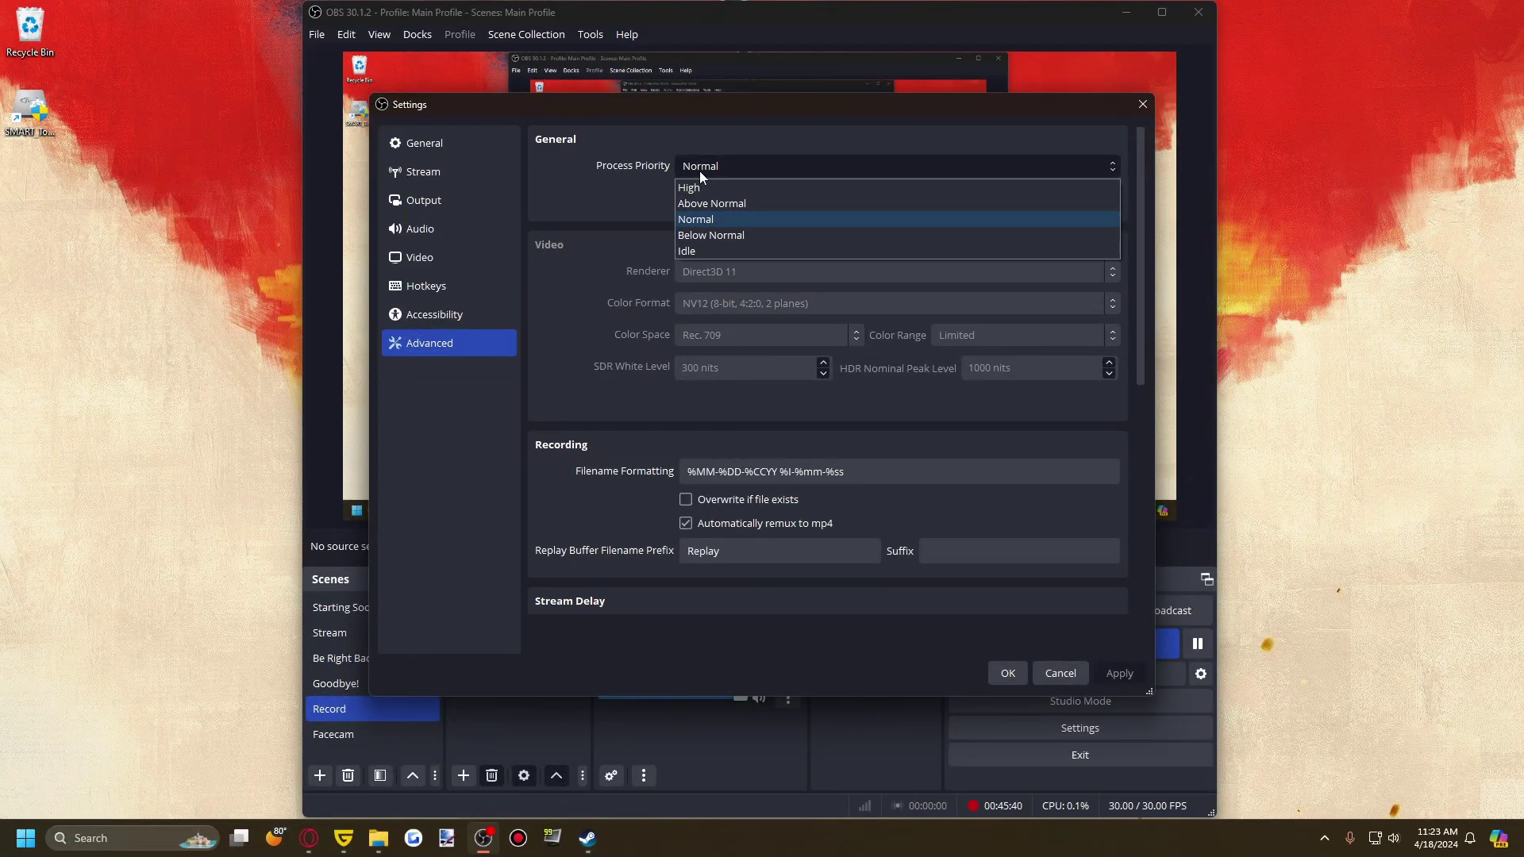
click(699, 171)
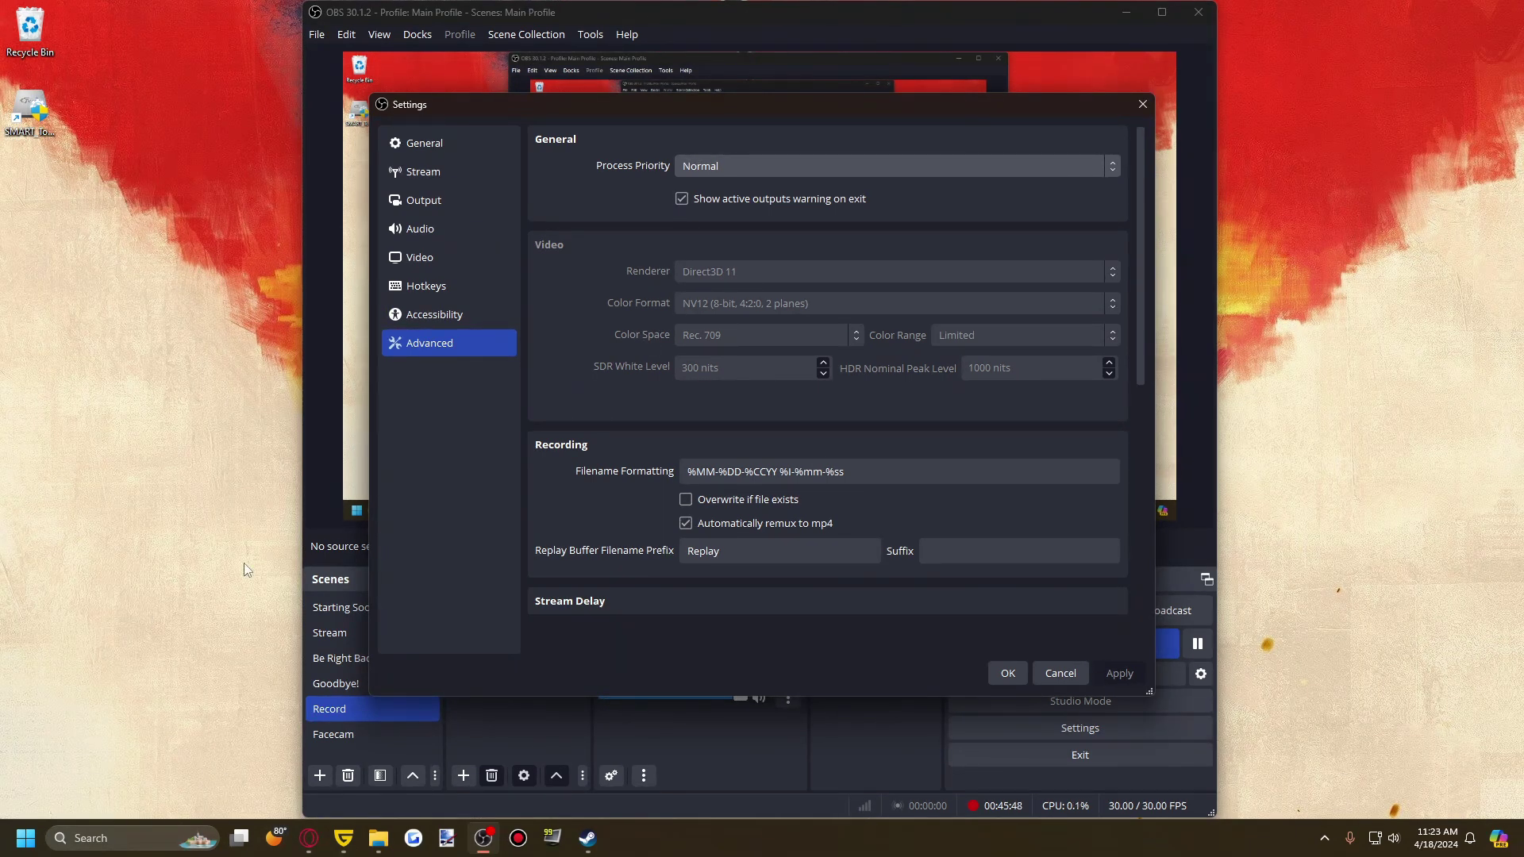
click(781, 172)
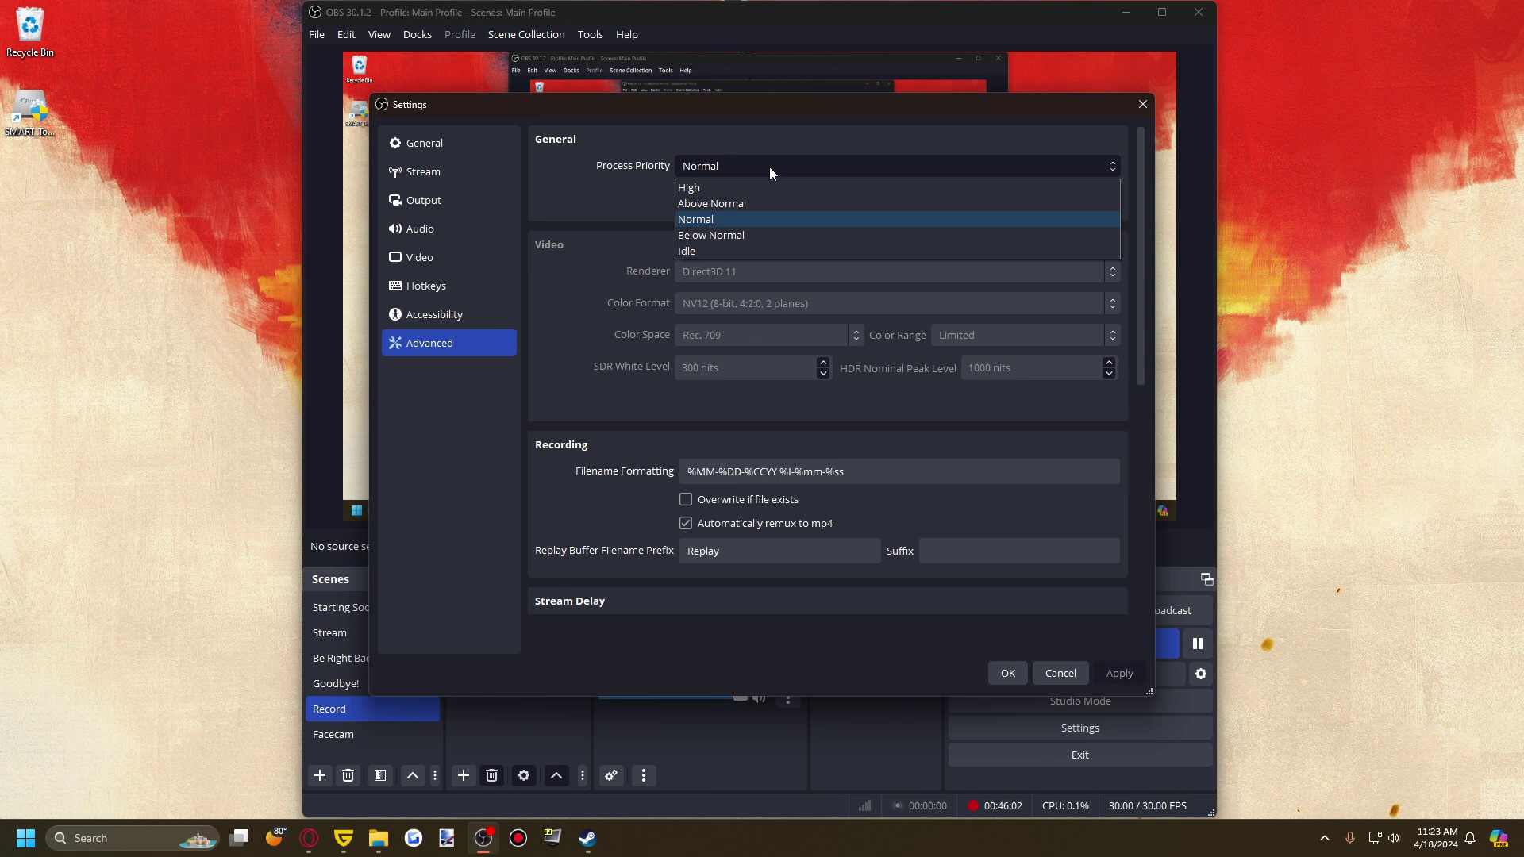
click(769, 166)
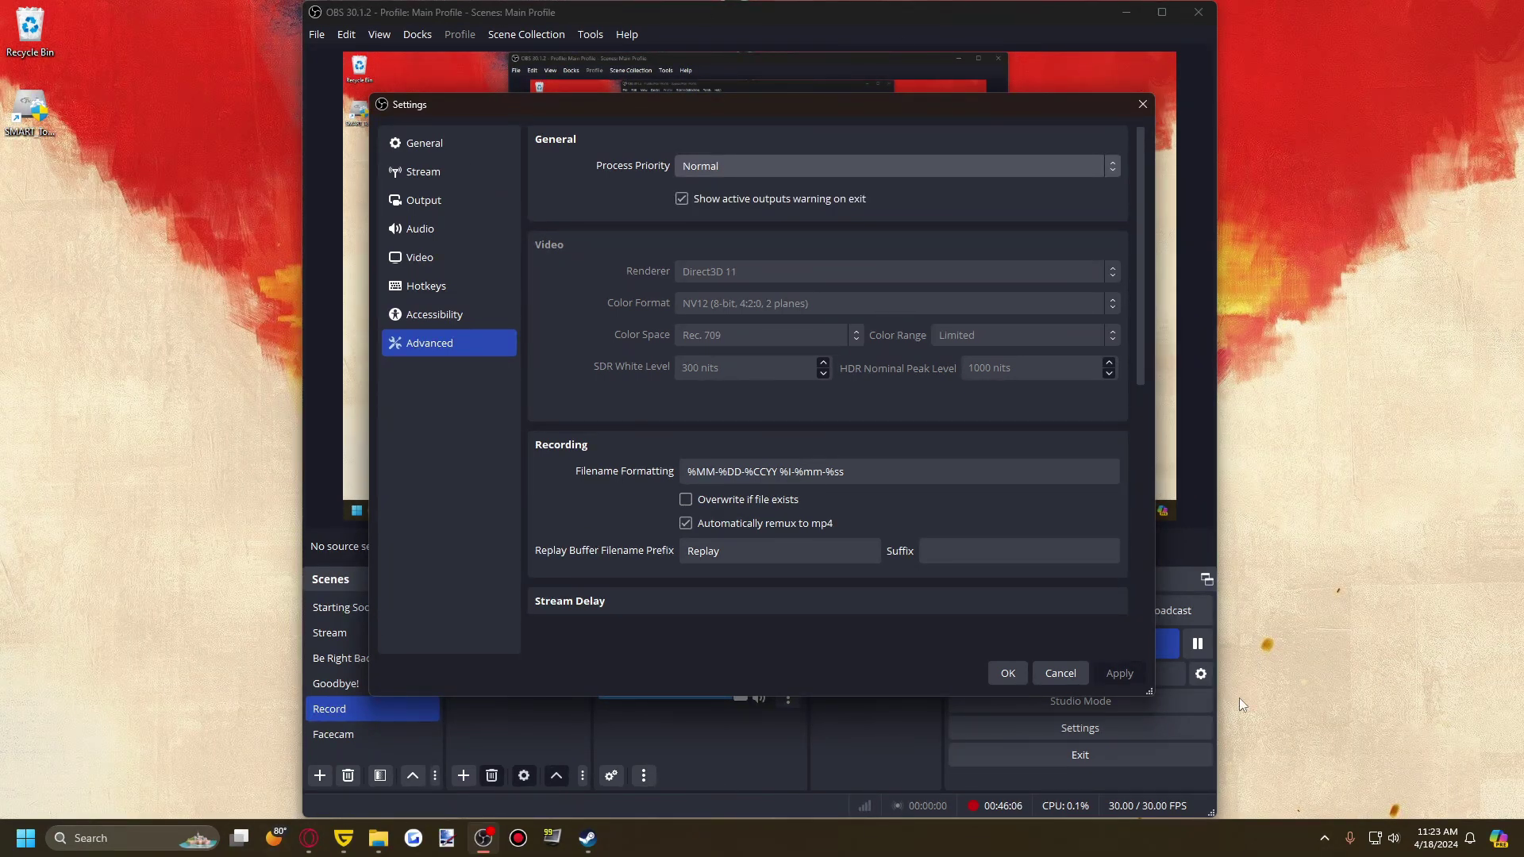
click(703, 166)
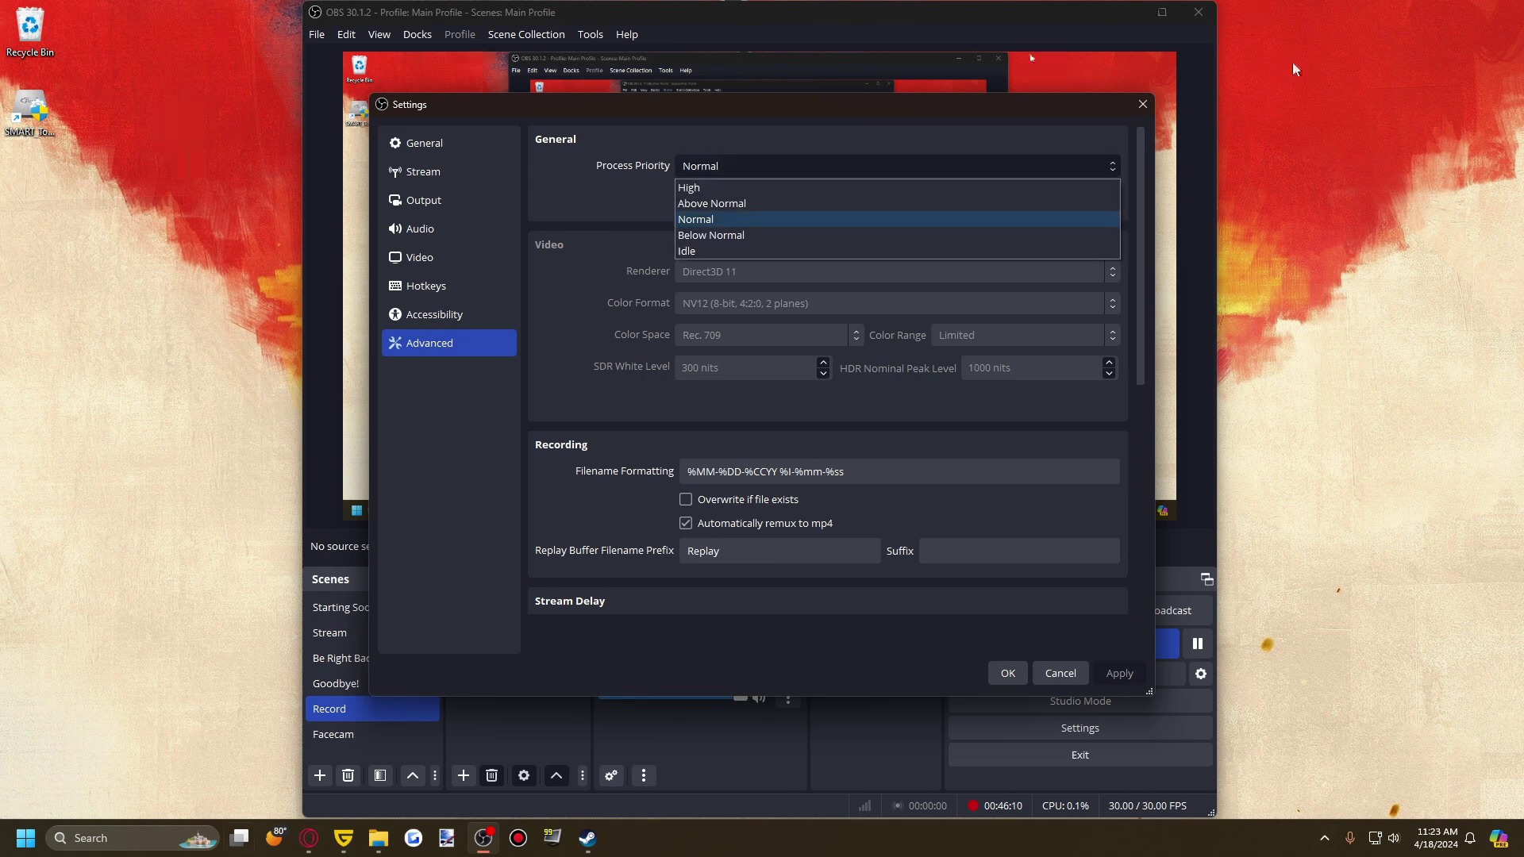
click(589, 335)
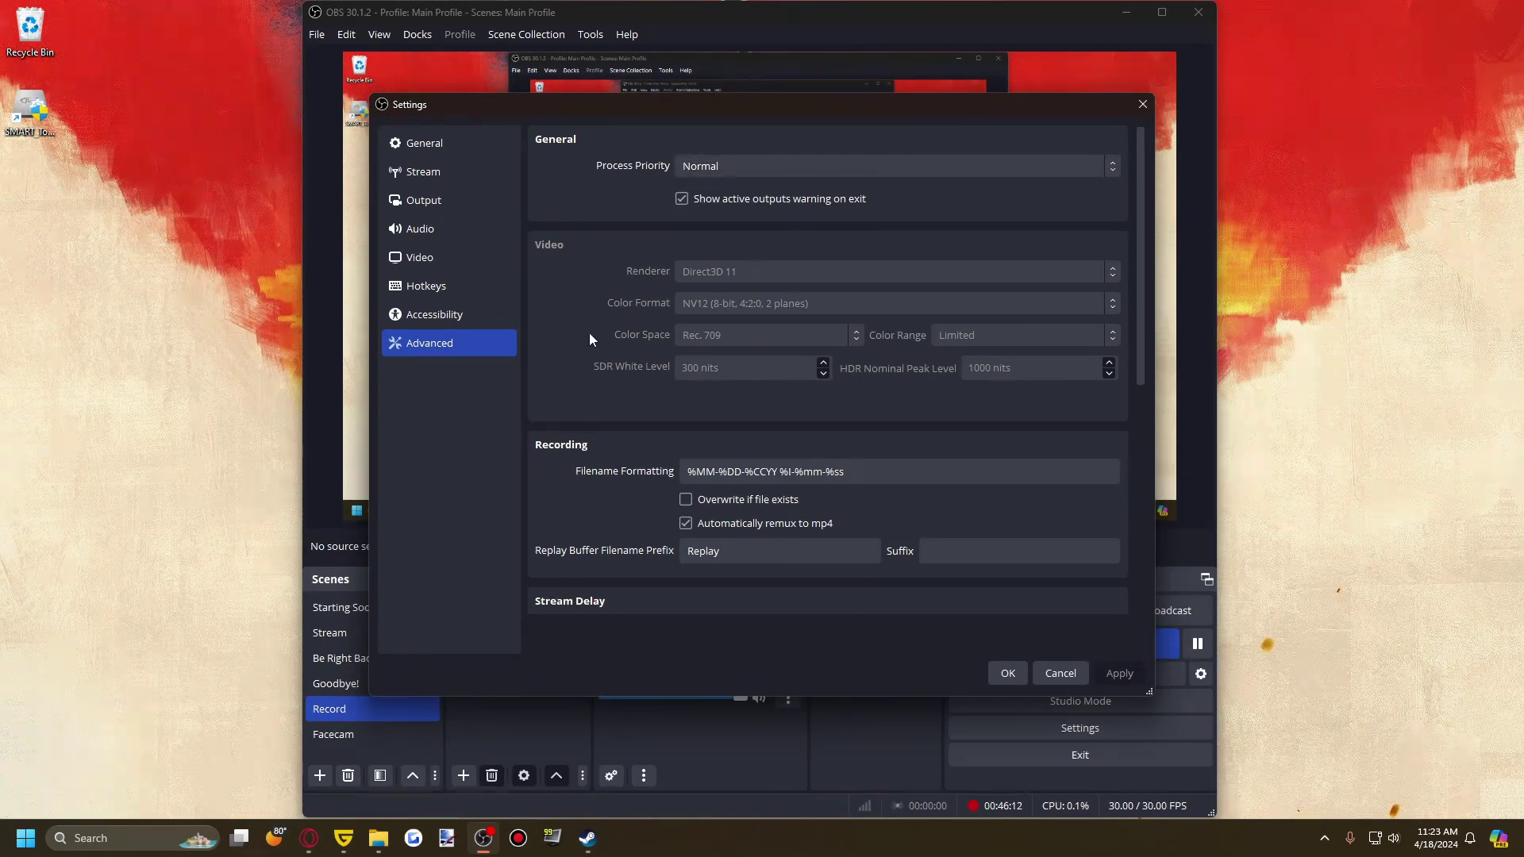
Review the advanced video options, the recording filename formatting and remux options, and the stream delay and automatic reconnect settings.
scroll(609, 341, down, 1)
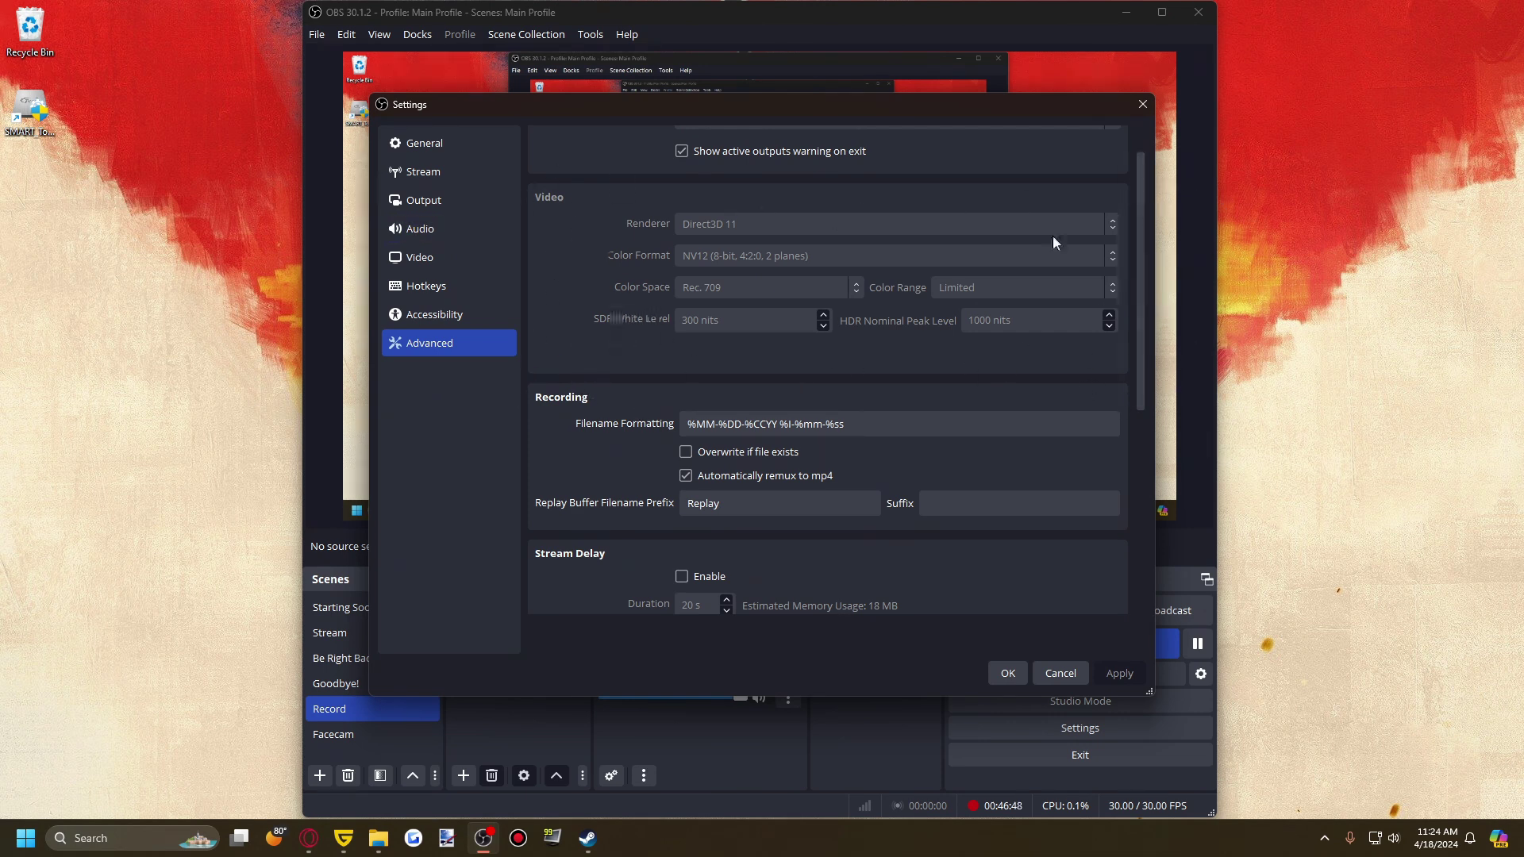
scroll(613, 333, down, 3)
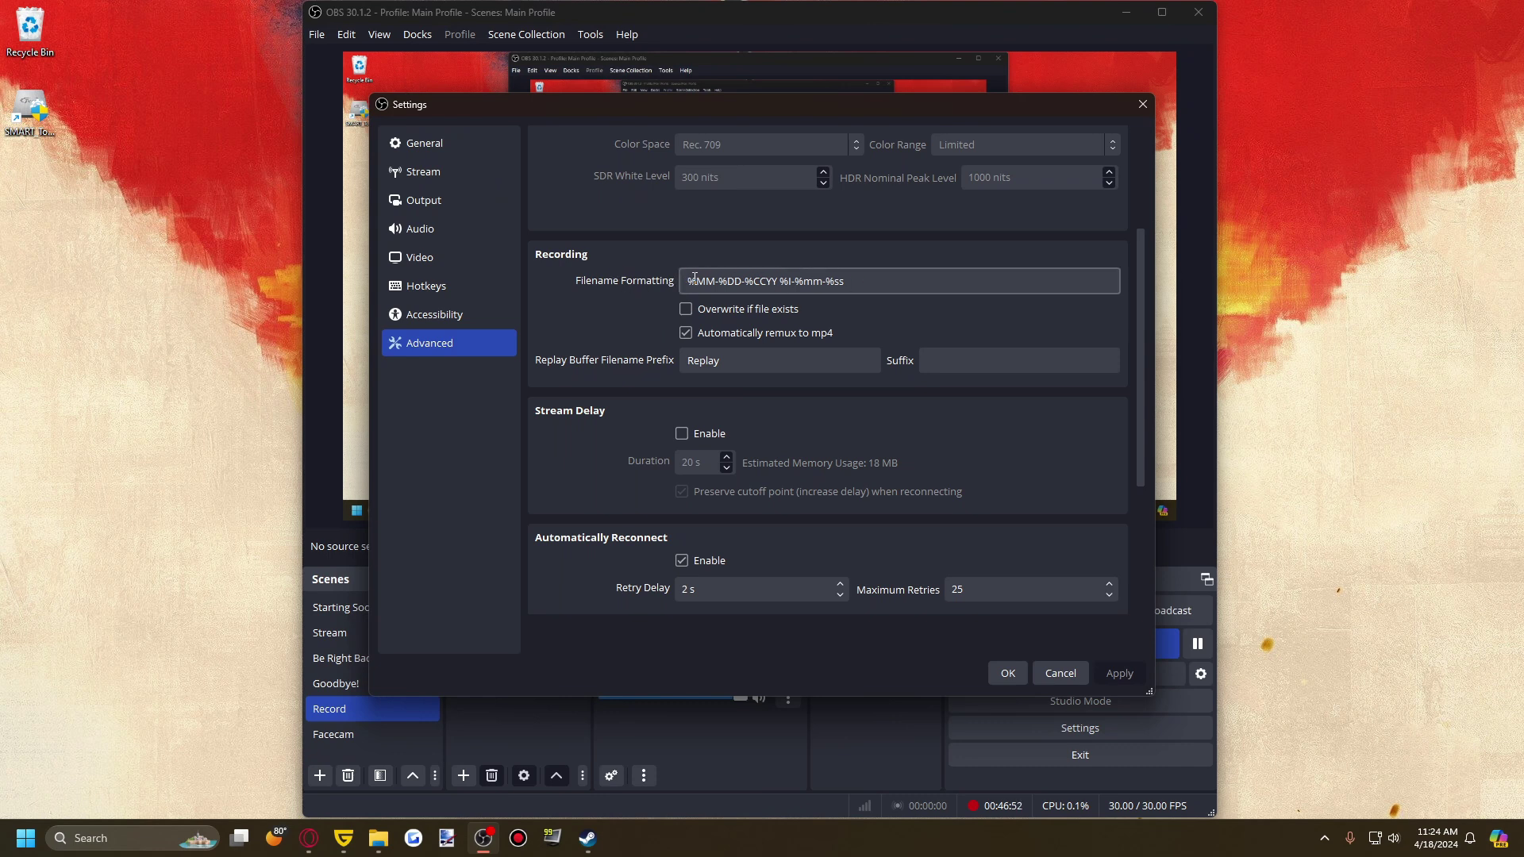
mouse_move(699, 281)
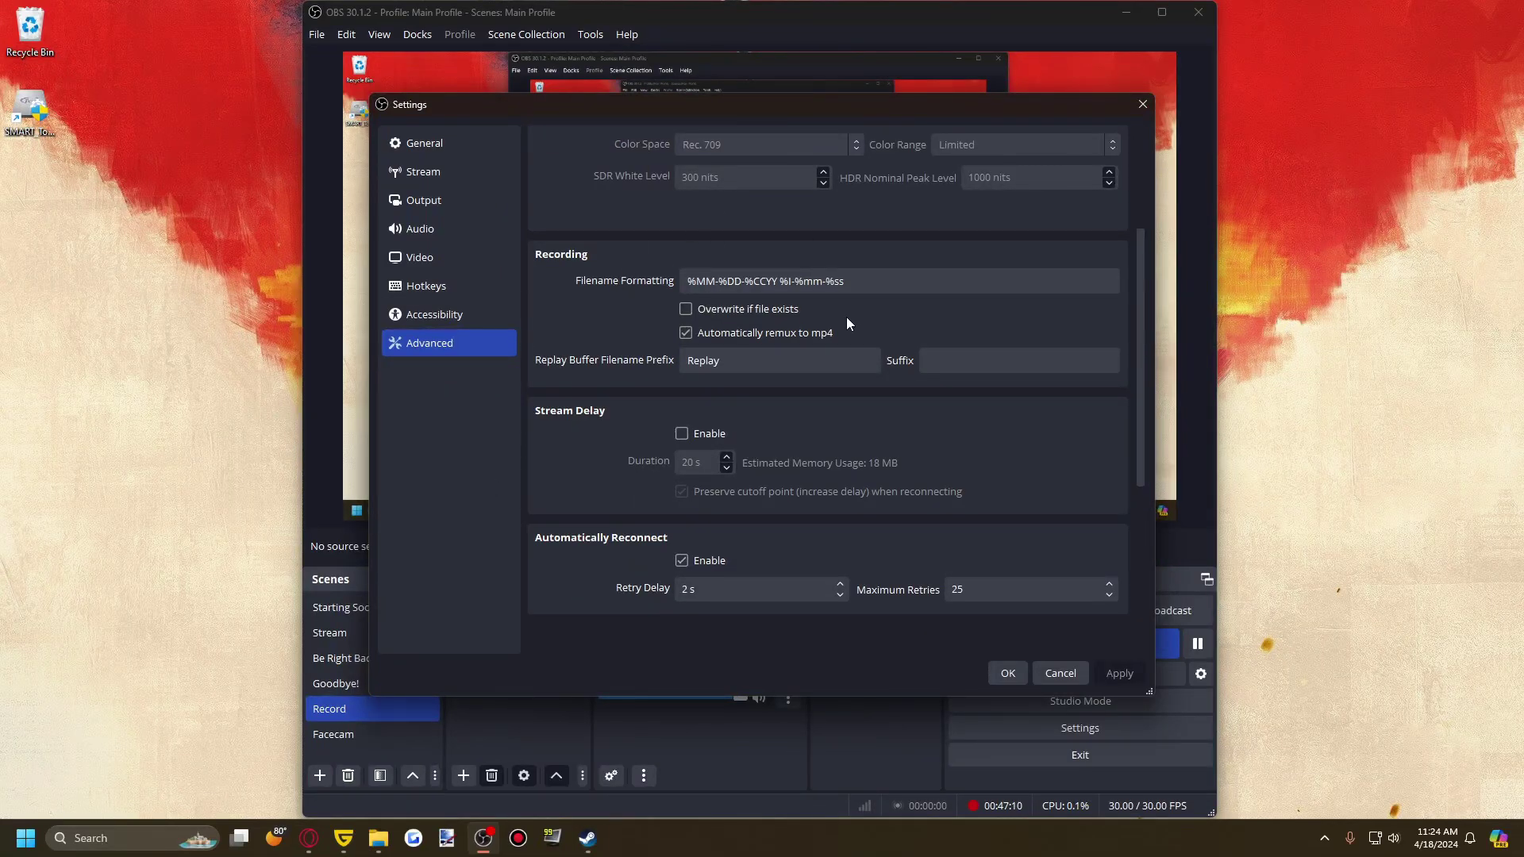
mouse_move(759, 280)
scroll(557, 417, down, 1)
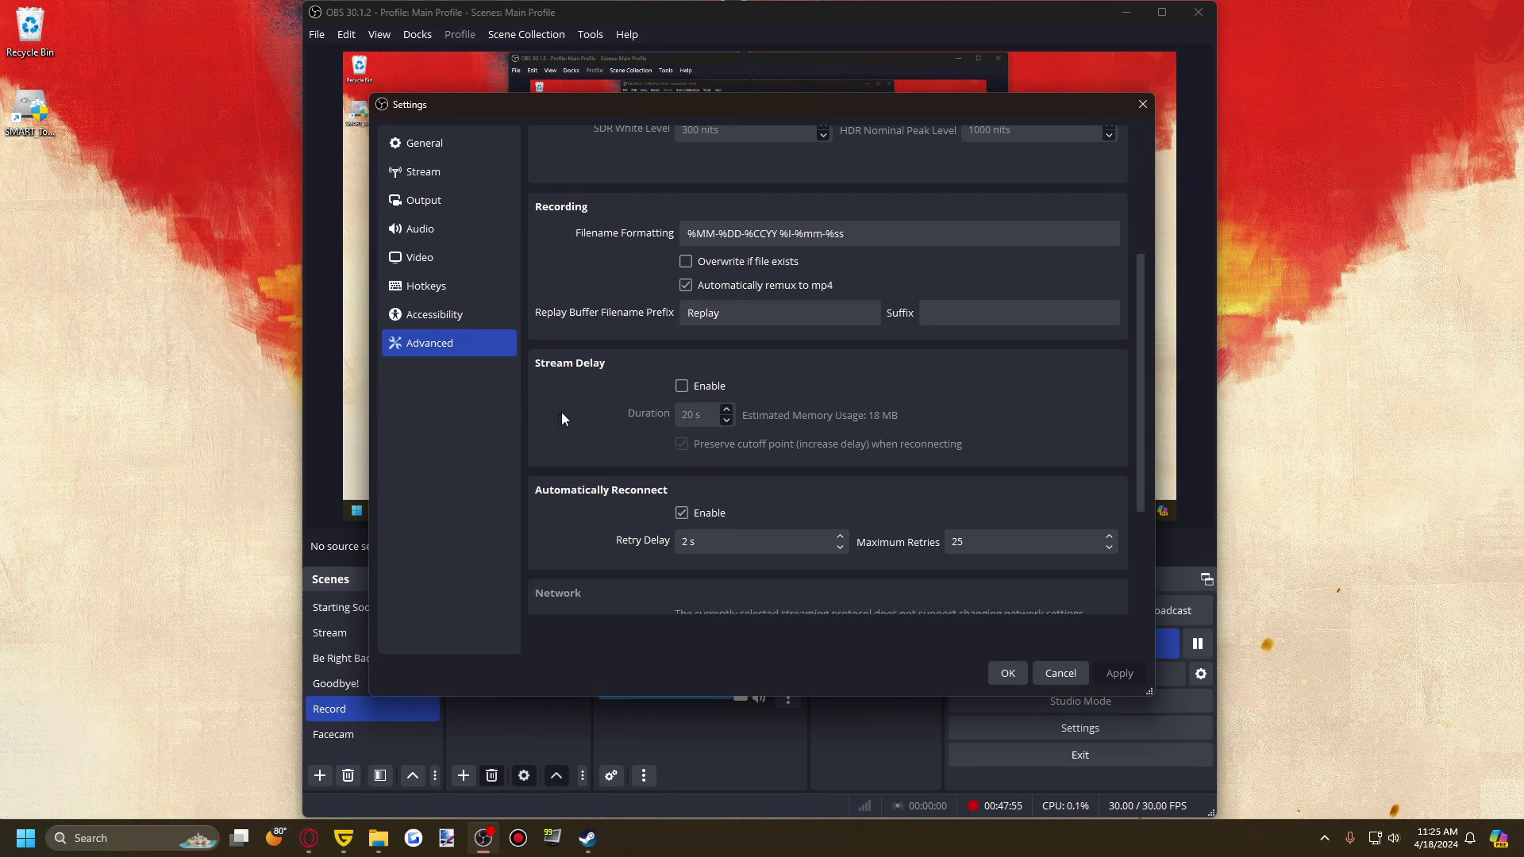
scroll(560, 411, down, 2)
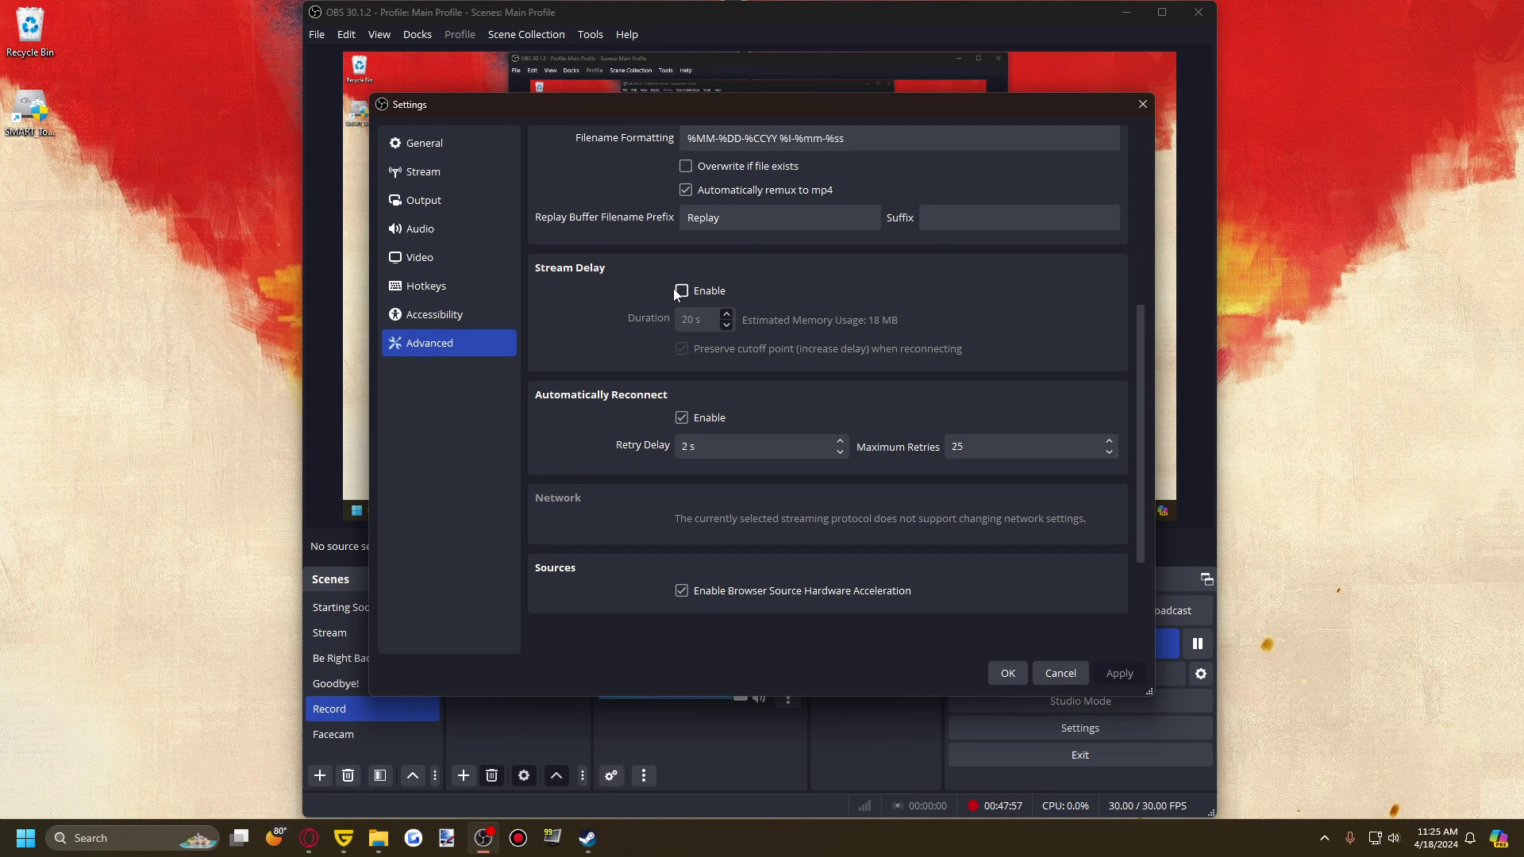